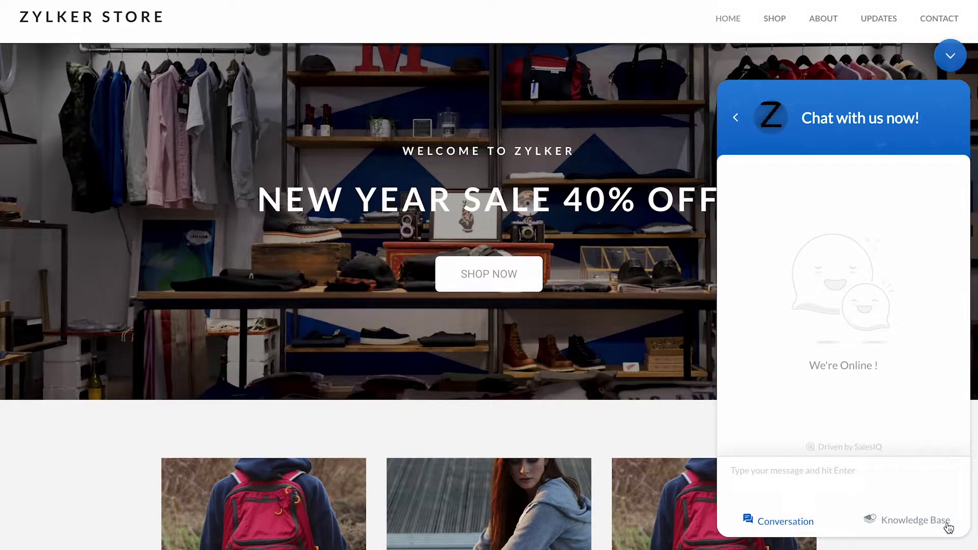
Step: Greet Zack with 'Hi', choose Just Browsing, then Upcoming to browse the upcoming phone cards
{"action": "type", "text": "Hi"}
{"action": "key", "text": "Return"}
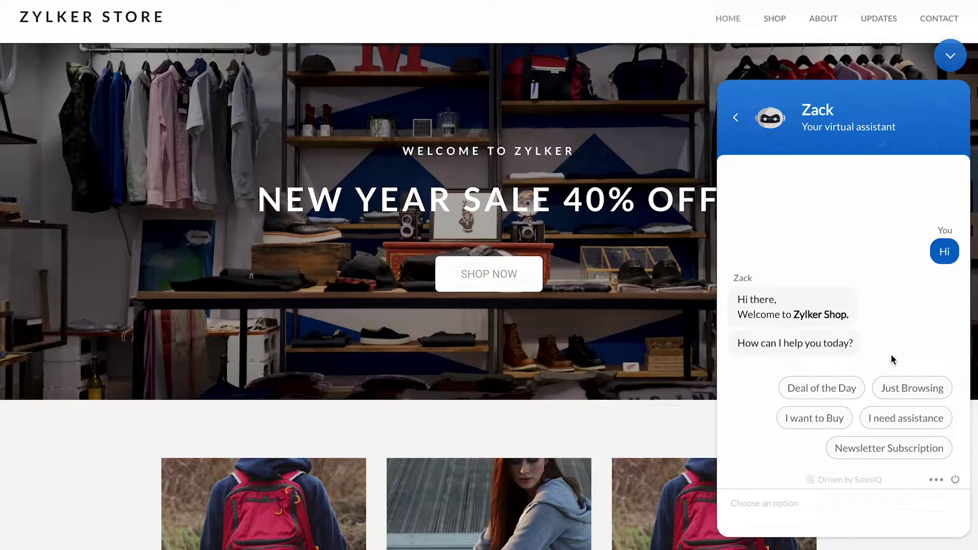
{"action": "left_click", "coordinate": [892, 388]}
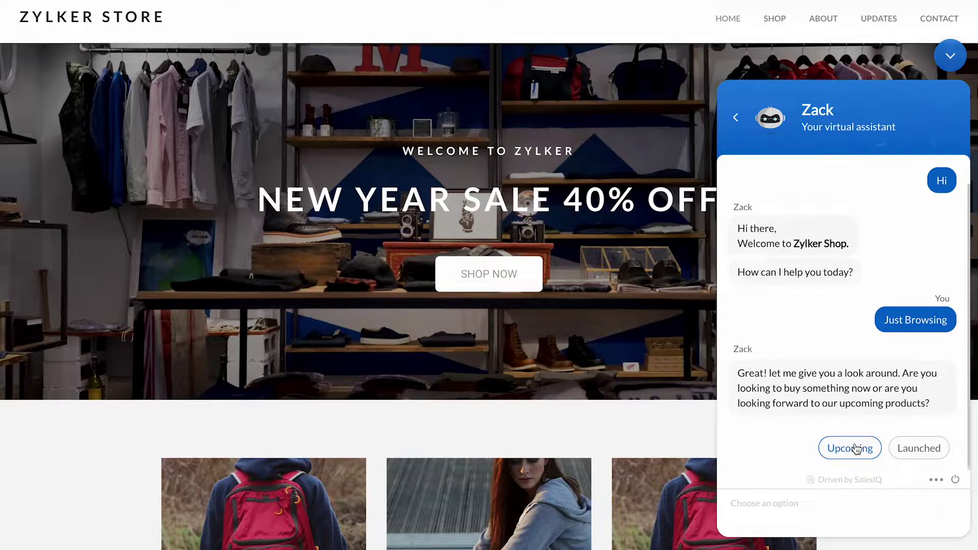
{"action": "left_click", "coordinate": [856, 449]}
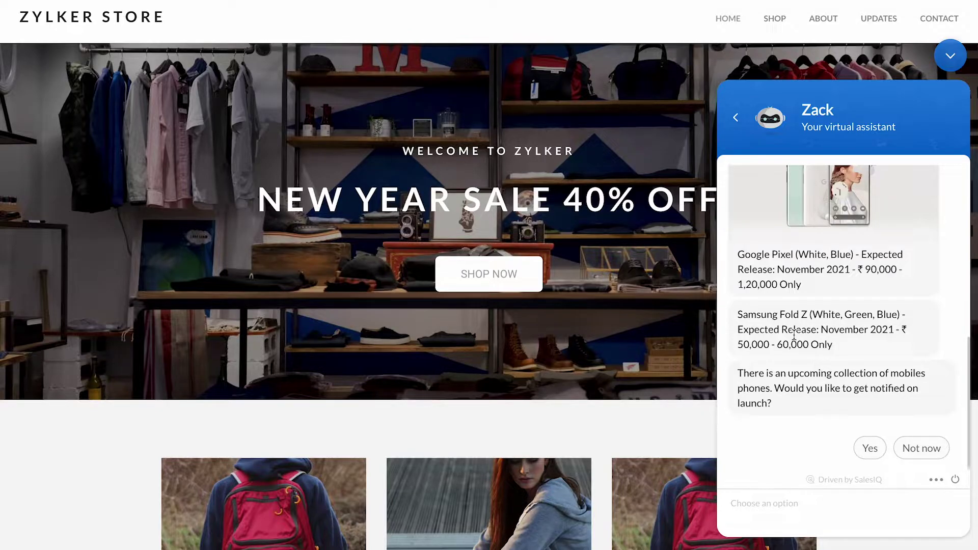
{"action": "scroll", "coordinate": [794, 335], "scroll_direction": "up", "scroll_amount": 4}
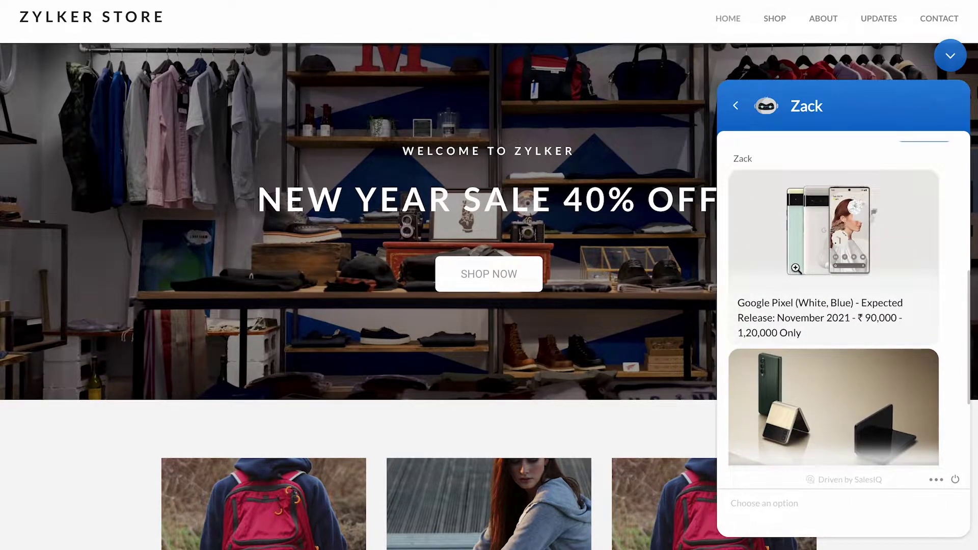
{"action": "scroll", "coordinate": [795, 268], "scroll_direction": "down", "scroll_amount": 1}
{"action": "scroll", "coordinate": [825, 215], "scroll_direction": "down", "scroll_amount": 2}
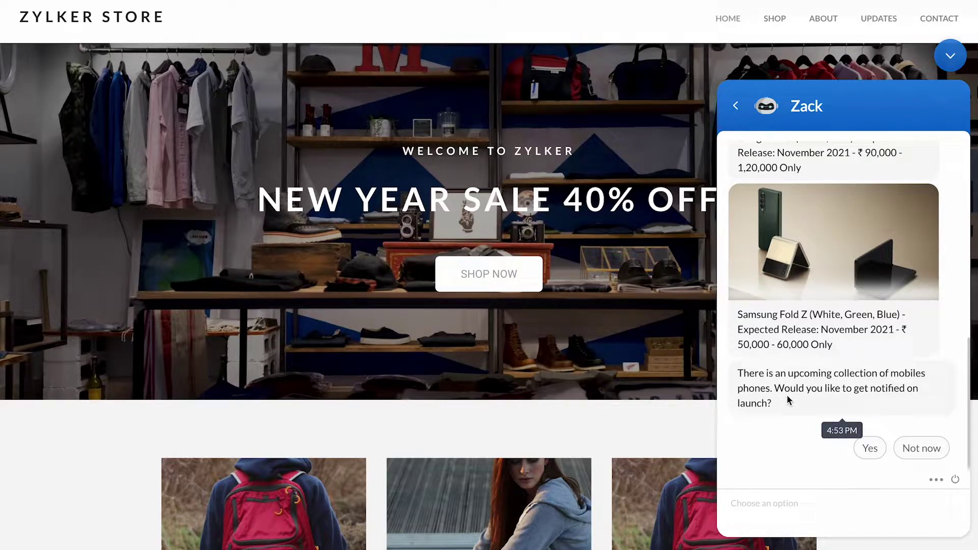
Step: Accept launch notifications, submit the visitor's name and e-mail address, and skip the phone number
{"action": "left_click", "coordinate": [869, 450]}
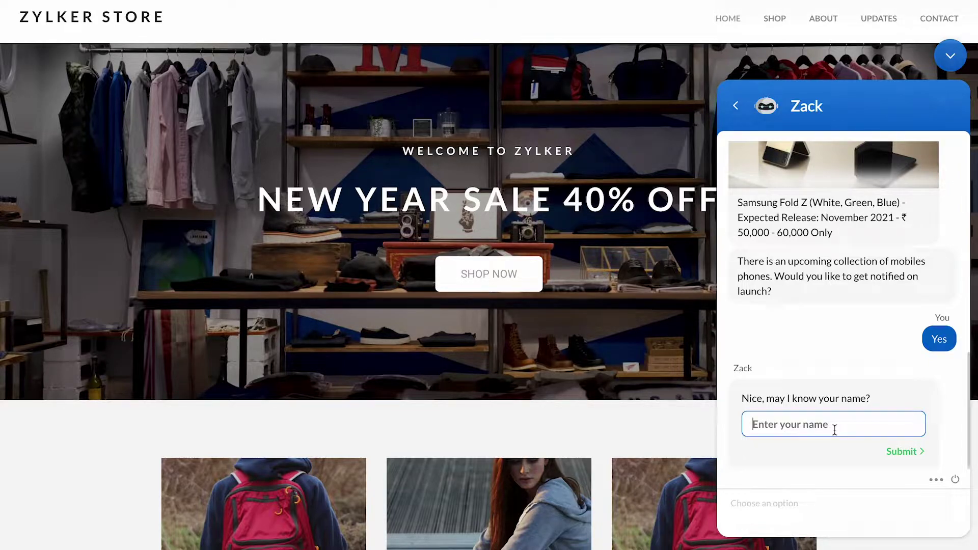
{"action": "type", "text": "Name"}
{"action": "key", "text": "BackSpace"}
{"action": "key", "text": "BackSpace"}
{"action": "key", "text": "BackSpace"}
{"action": "key", "text": "BackSpace"}
{"action": "type", "text": "James"}
{"action": "key", "text": "Return"}
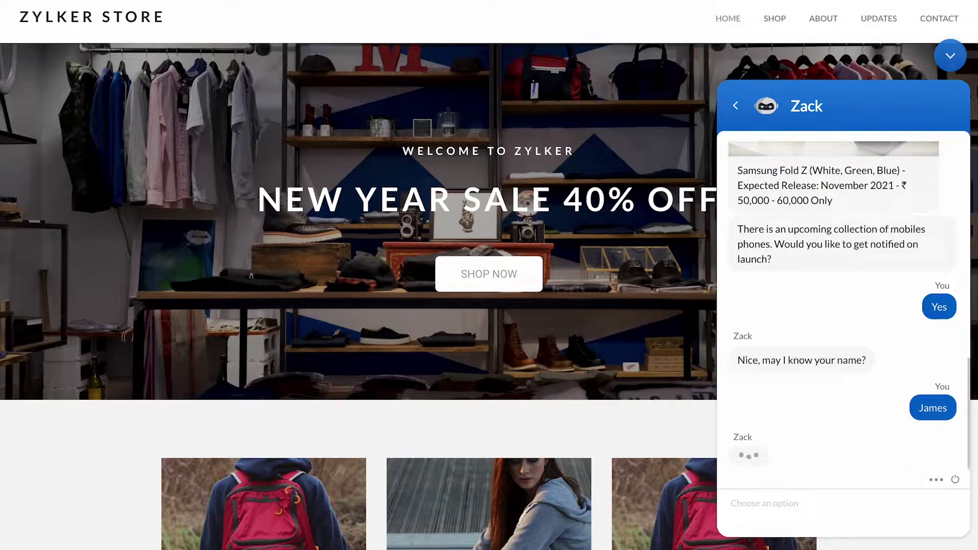
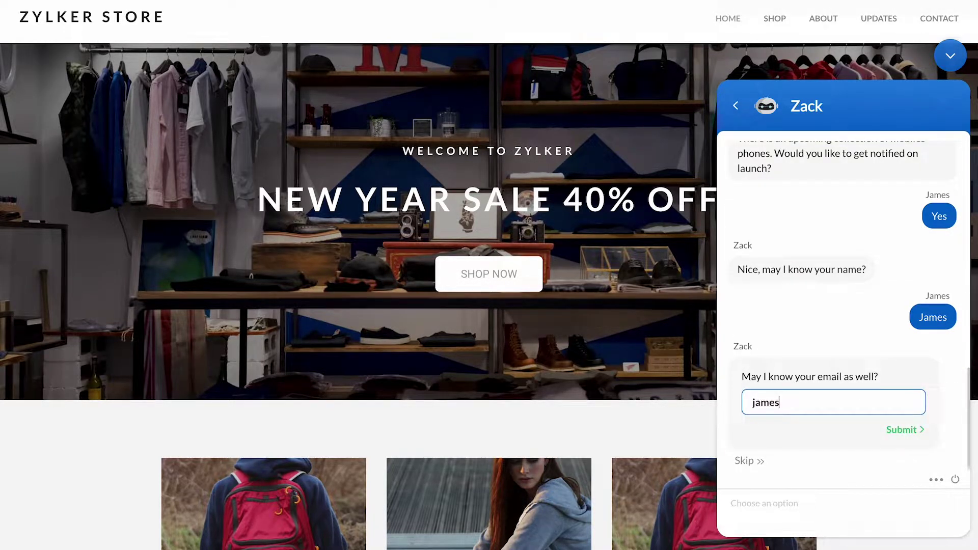
{"action": "key", "text": "Return"}
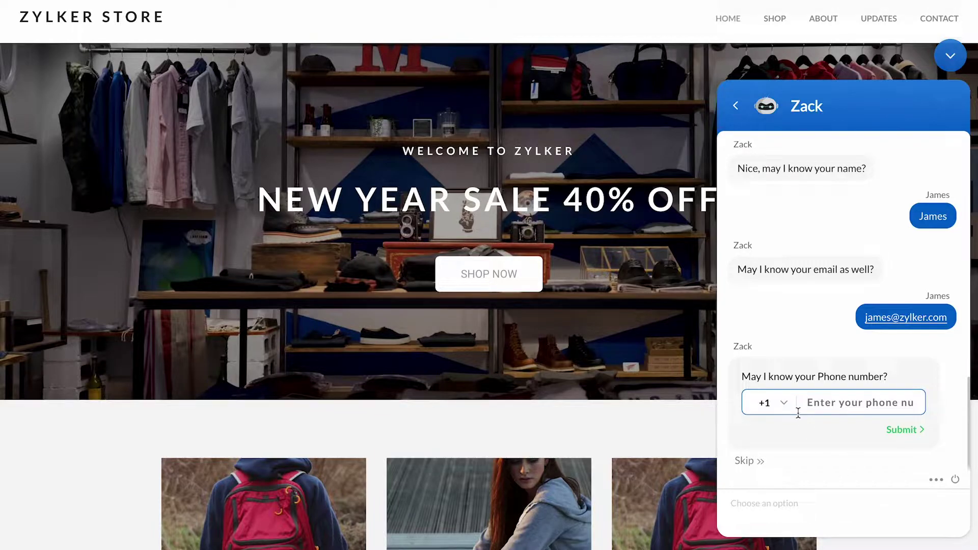
{"action": "left_click", "coordinate": [748, 461]}
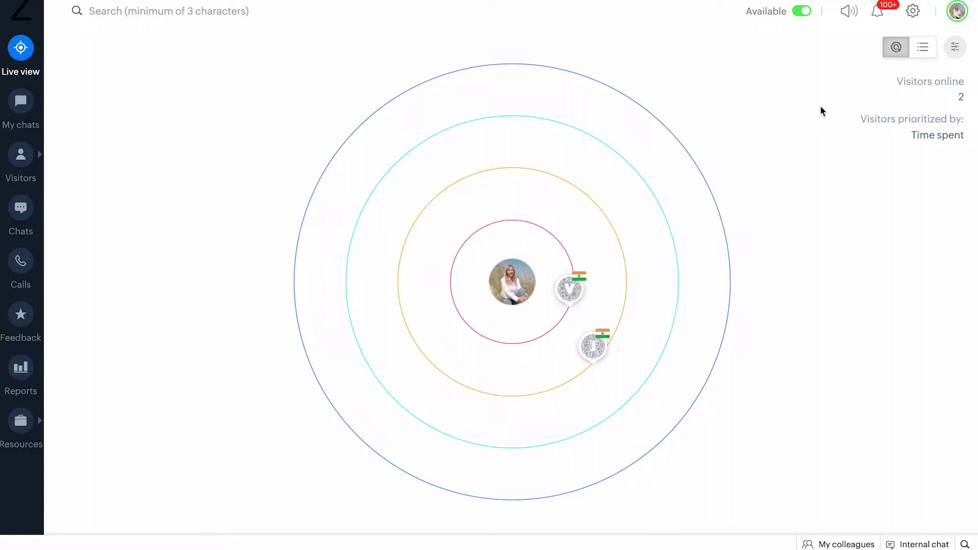
Step: Add a new Zobot from Settings > Zobot named Zia, keeping the Codeless bot builder
{"action": "left_click", "coordinate": [912, 11]}
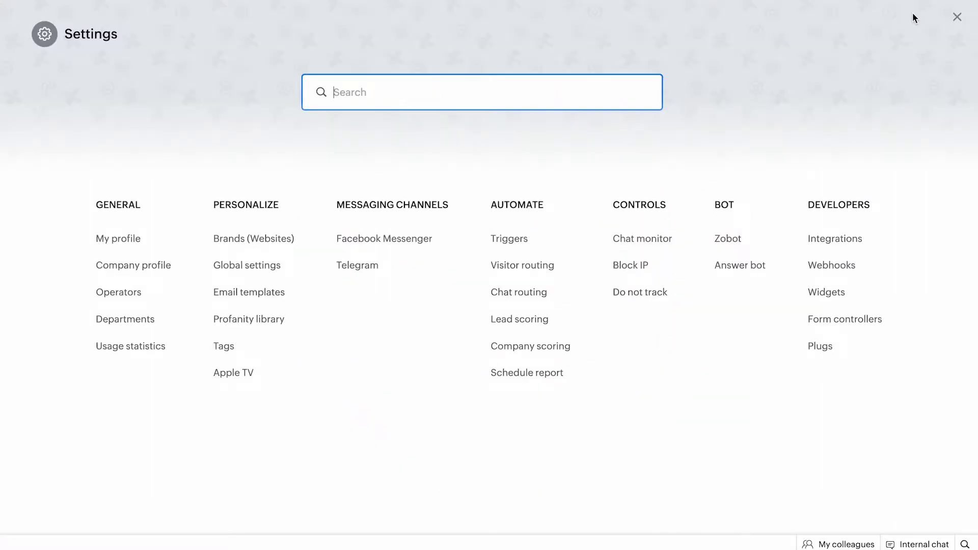
{"action": "left_click", "coordinate": [724, 241]}
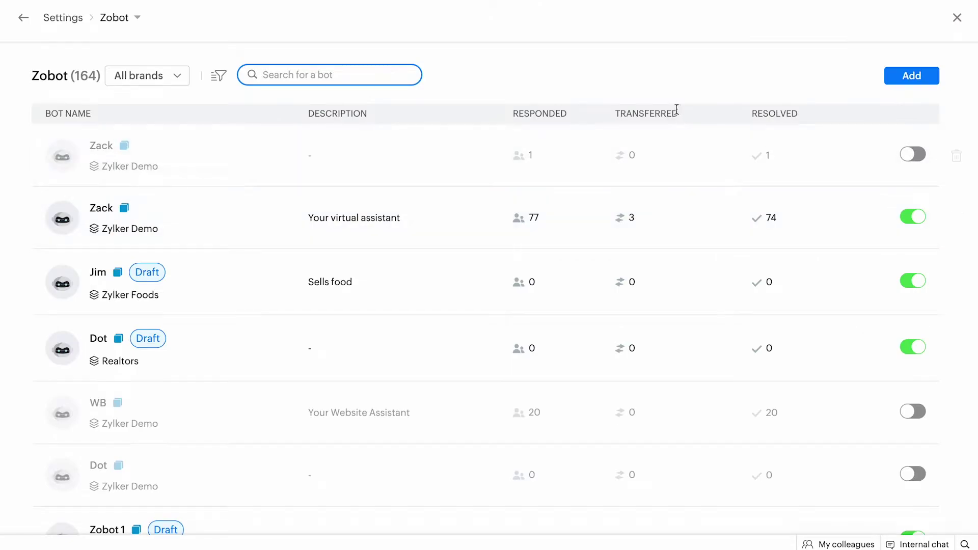
{"action": "left_click", "coordinate": [902, 75]}
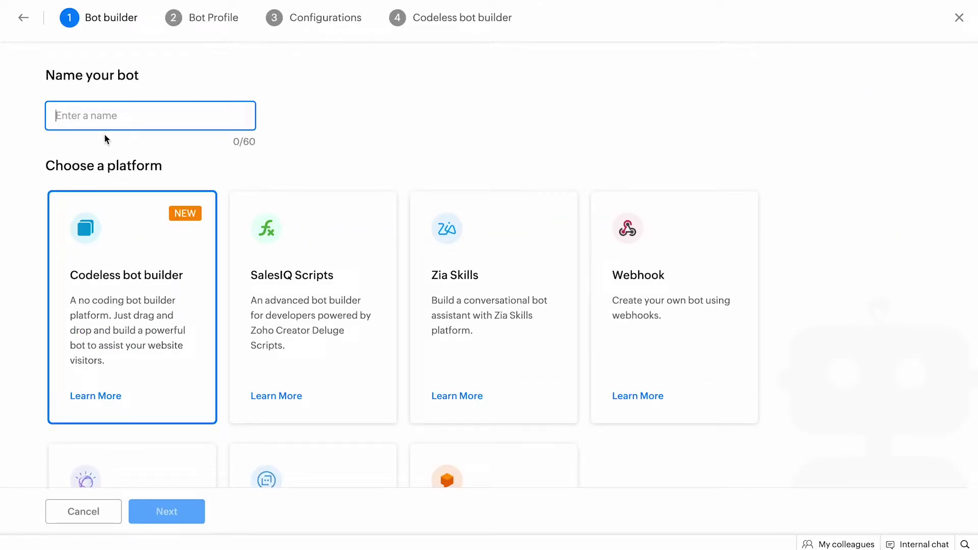
{"action": "type", "text": "Zia"}
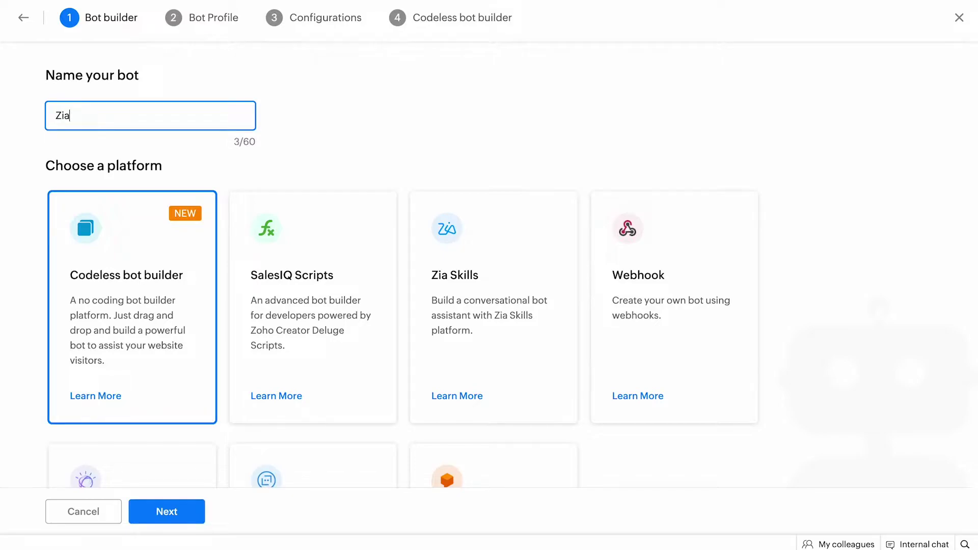
{"action": "scroll", "coordinate": [84, 280], "scroll_direction": "down", "scroll_amount": 2}
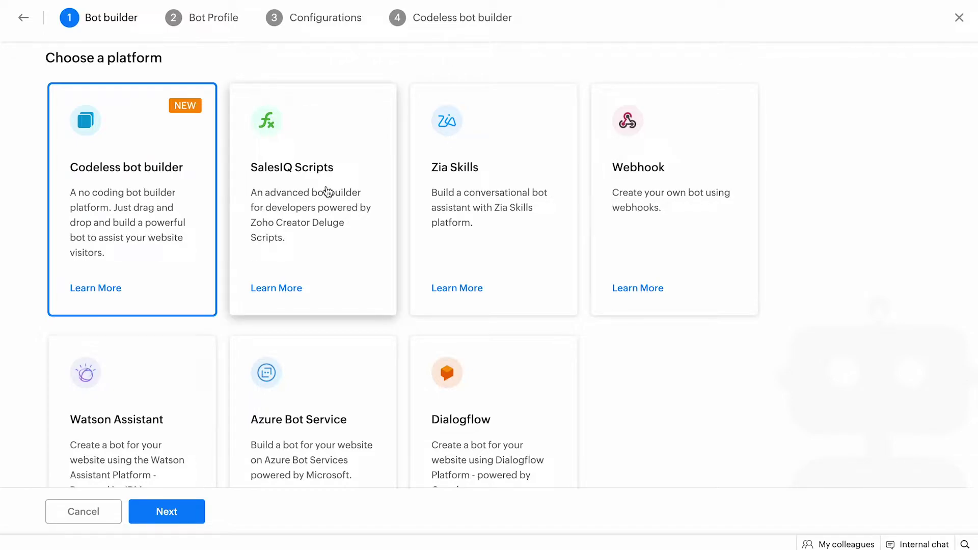
{"action": "scroll", "coordinate": [327, 192], "scroll_direction": "up", "scroll_amount": 2}
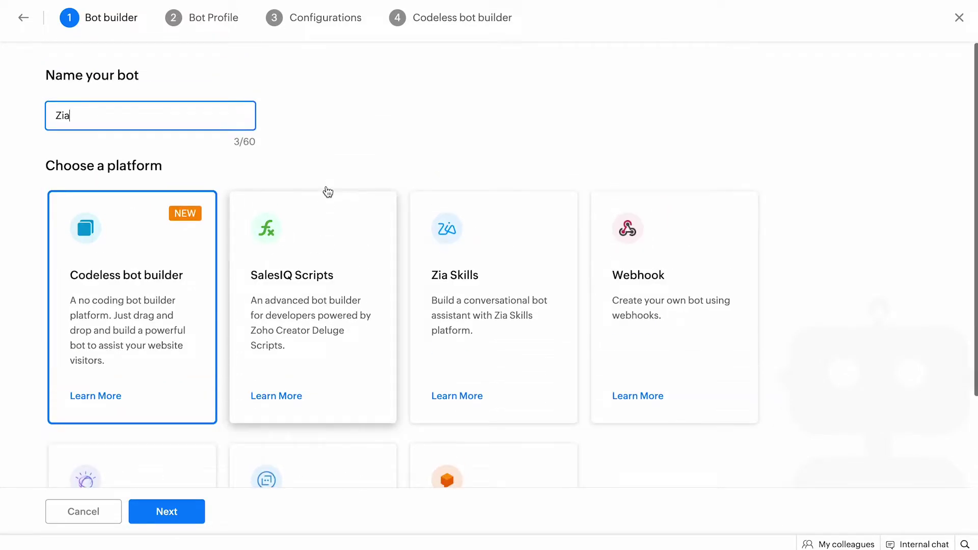
{"action": "scroll", "coordinate": [327, 190], "scroll_direction": "down", "scroll_amount": 2}
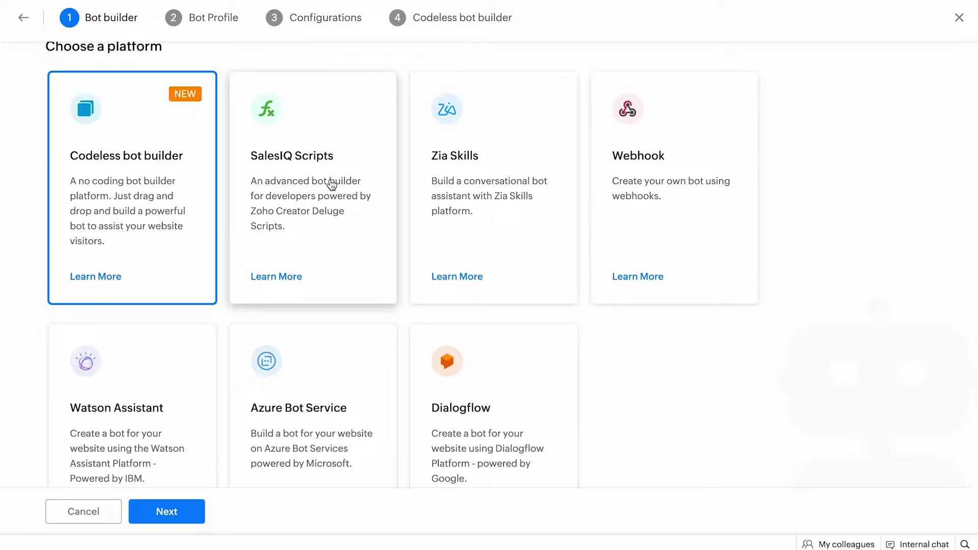
{"action": "scroll", "coordinate": [332, 184], "scroll_direction": "up", "scroll_amount": 1}
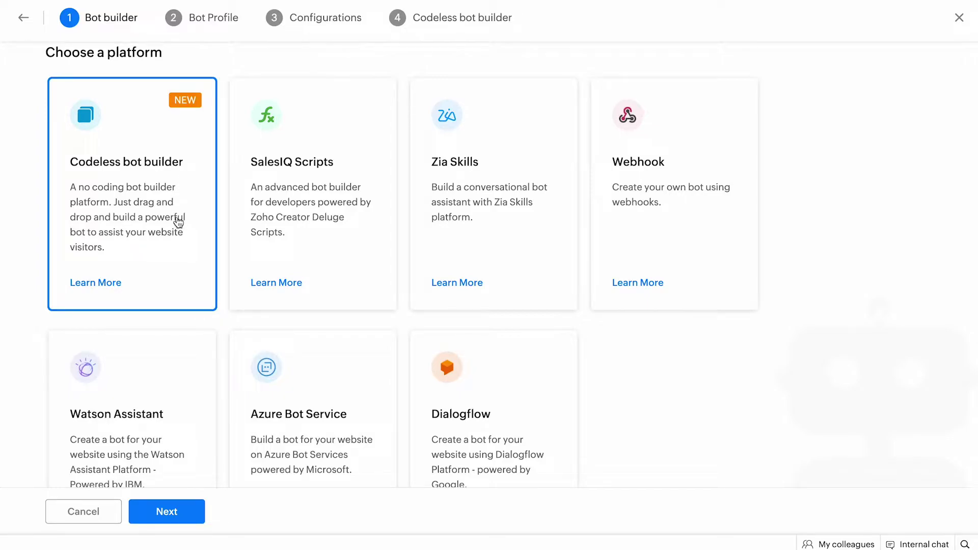
Step: On the Bot Profile step, set the bot description to 'Your assistant'
{"action": "left_click", "coordinate": [163, 511]}
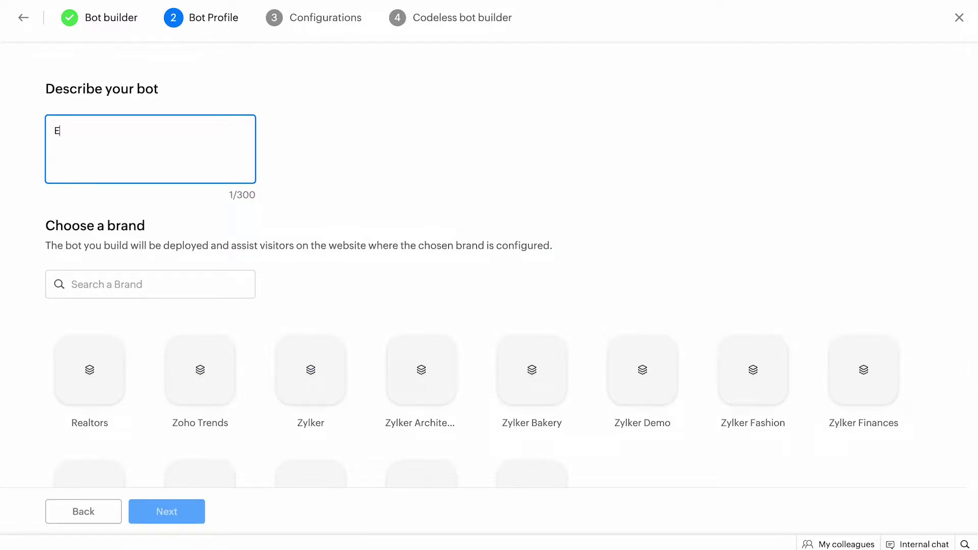
{"action": "type", "text": "E-com"}
{"action": "type", "text": "ece a"}
{"action": "key", "text": "BackSpace"}
{"action": "key", "text": "BackSpace"}
{"action": "key", "text": "BackSpace"}
{"action": "key", "text": "BackSpace"}
{"action": "key", "text": "BackSpace"}
{"action": "type", "text": "ece"}
{"action": "right_click", "coordinate": [85, 129]}
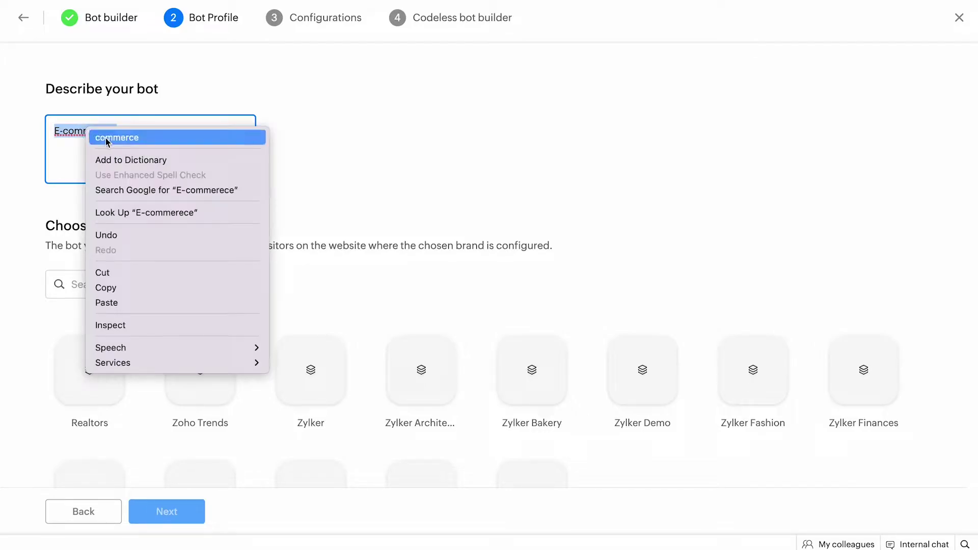
{"action": "left_click", "coordinate": [106, 136]}
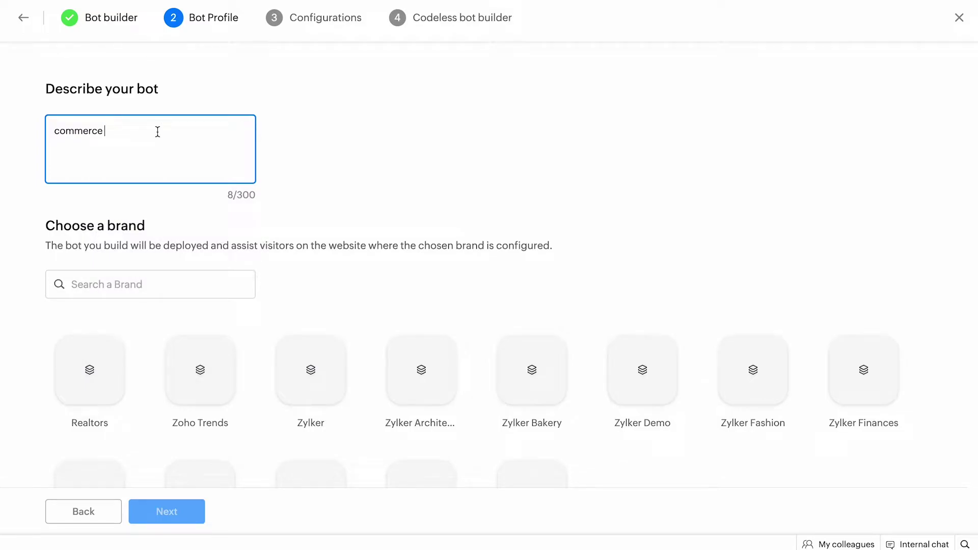
{"action": "key", "text": "ctrl+a"}
{"action": "key", "text": "BackSpace"}
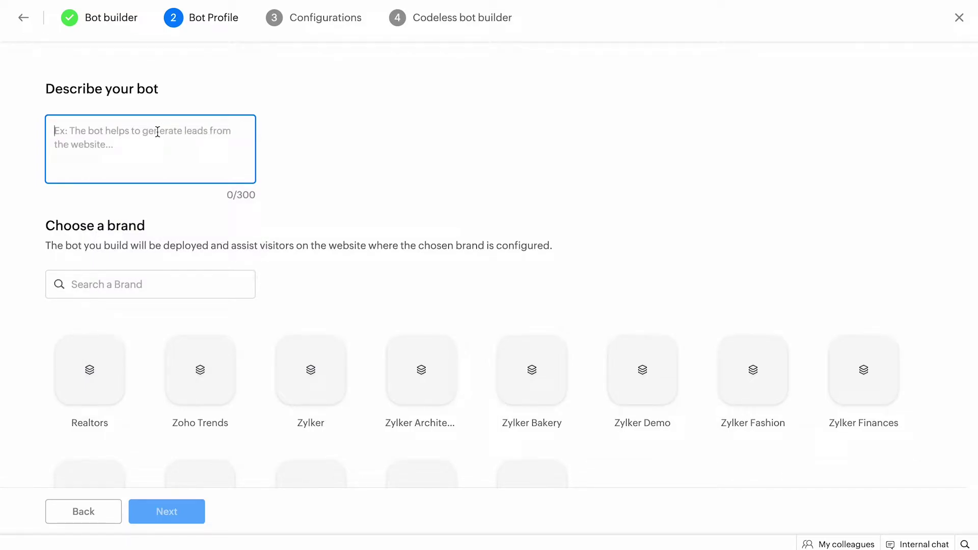
{"action": "type", "text": "Y"}
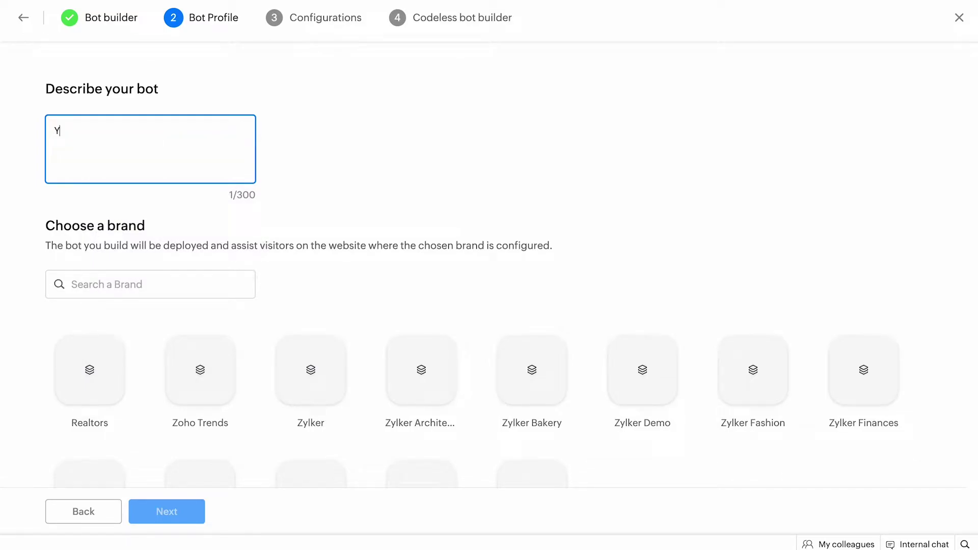
{"action": "type", "text": "our assistanct"}
Step: Assign the bot to the Realtors brand
{"action": "left_click", "coordinate": [149, 287]}
{"action": "scroll", "coordinate": [144, 332], "scroll_direction": "down", "scroll_amount": 1}
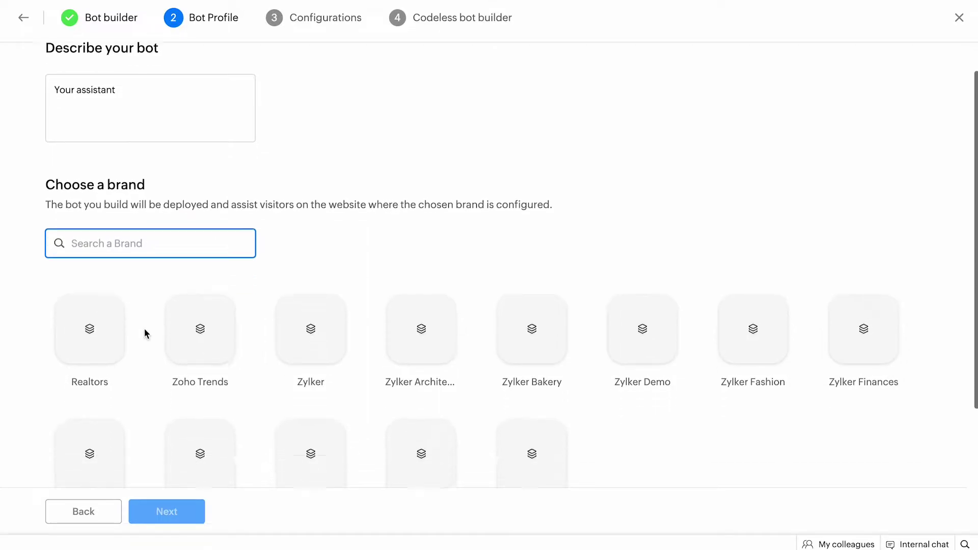
{"action": "left_click", "coordinate": [415, 362]}
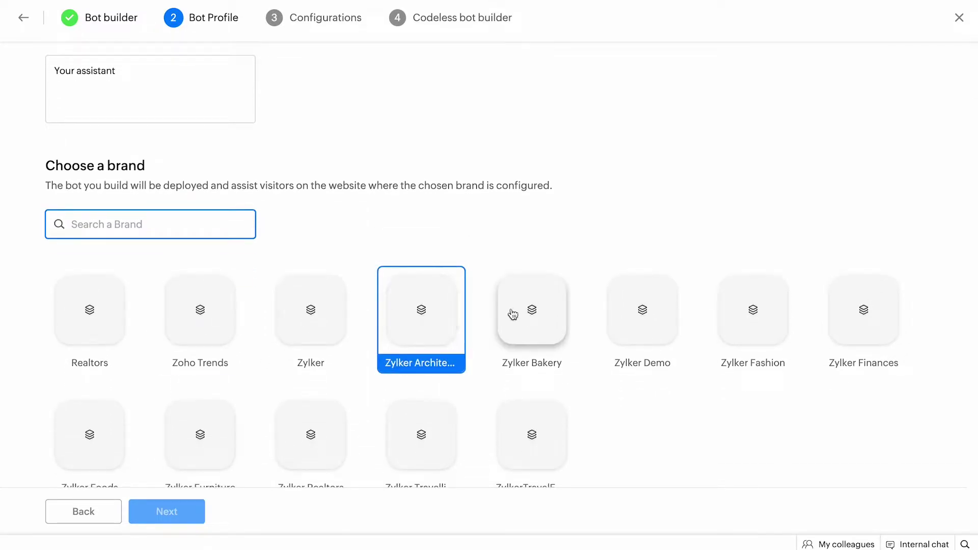
{"action": "left_click", "coordinate": [525, 306]}
{"action": "scroll", "coordinate": [528, 307], "scroll_direction": "down", "scroll_amount": 1}
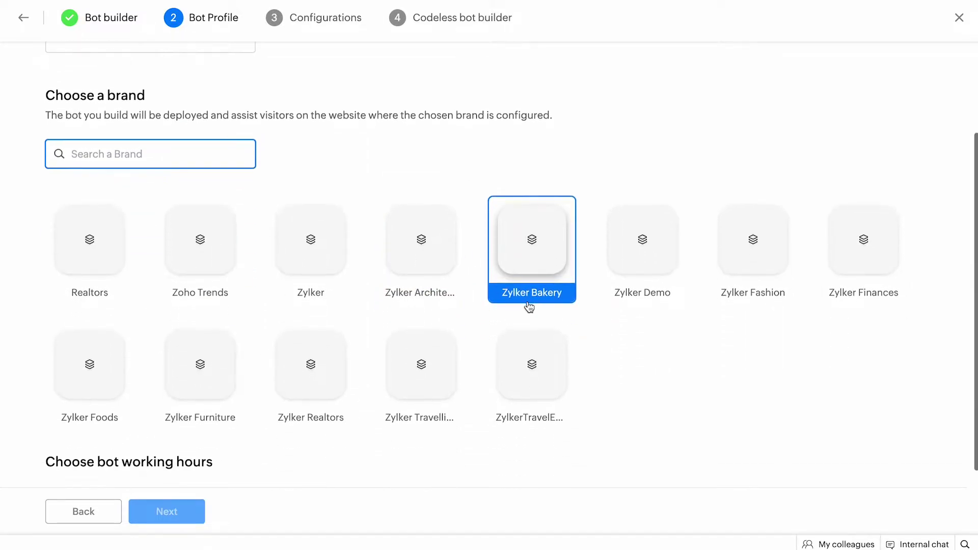
{"action": "left_click", "coordinate": [120, 240]}
{"action": "scroll", "coordinate": [172, 467], "scroll_direction": "down", "scroll_amount": 1}
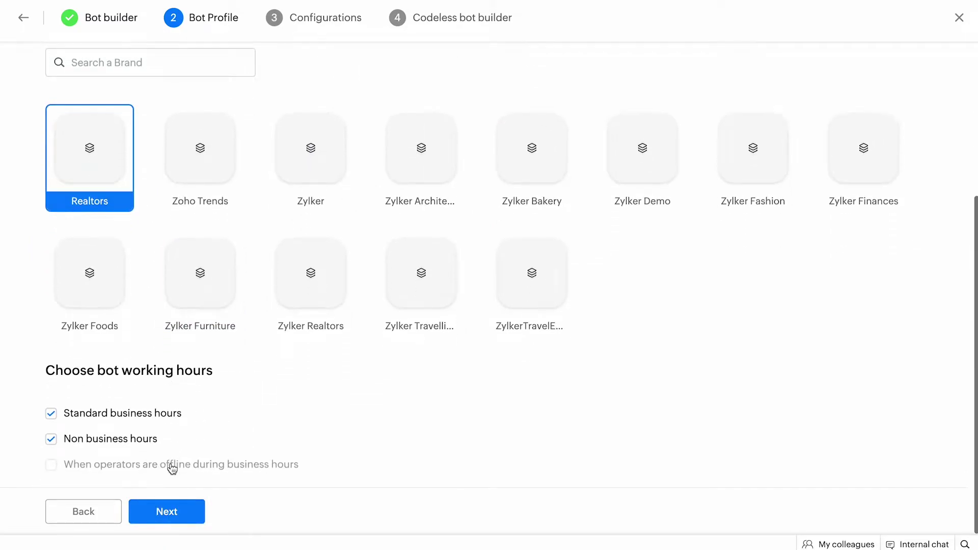
Step: On the Configurations step, target Custom visitors and add a new audience rule
{"action": "left_click", "coordinate": [153, 505]}
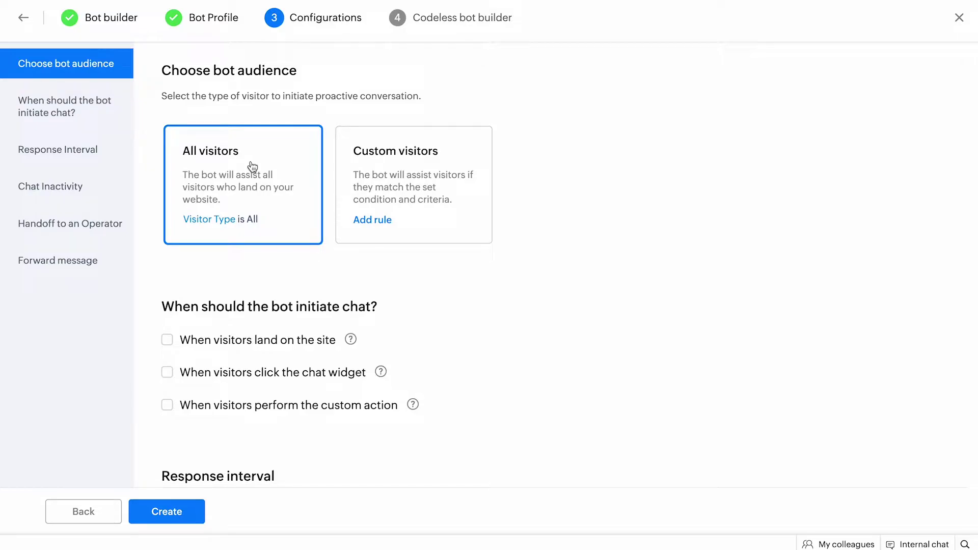
{"action": "left_click", "coordinate": [381, 175]}
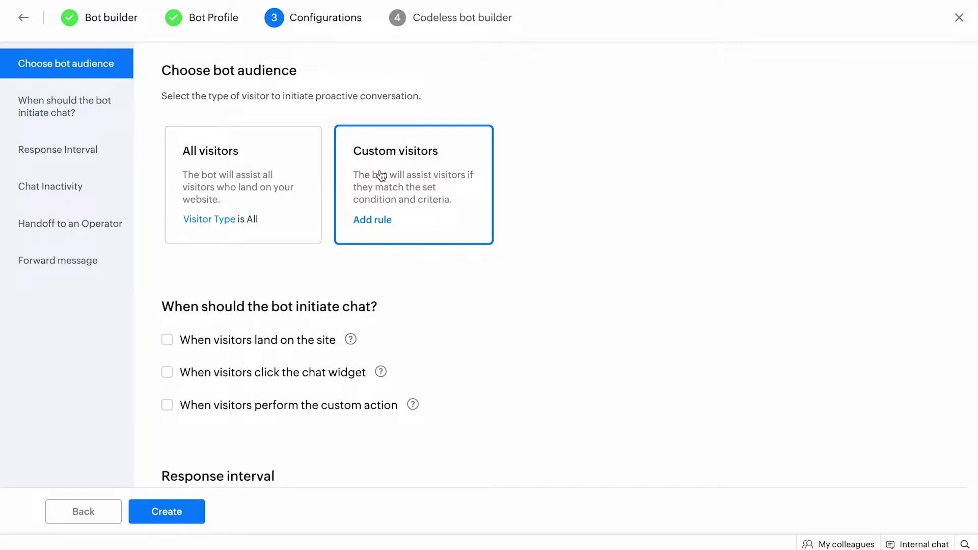
{"action": "left_click", "coordinate": [364, 219]}
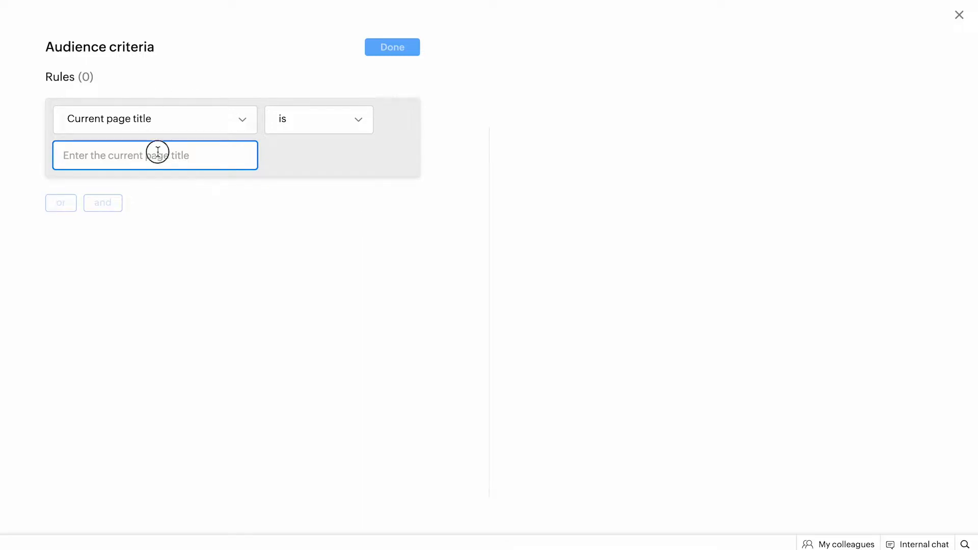
Step: Browse the visitor criteria and start a Current page title rule with a payment value
{"action": "left_click", "coordinate": [155, 130]}
{"action": "scroll", "coordinate": [150, 214], "scroll_direction": "down", "scroll_amount": 5}
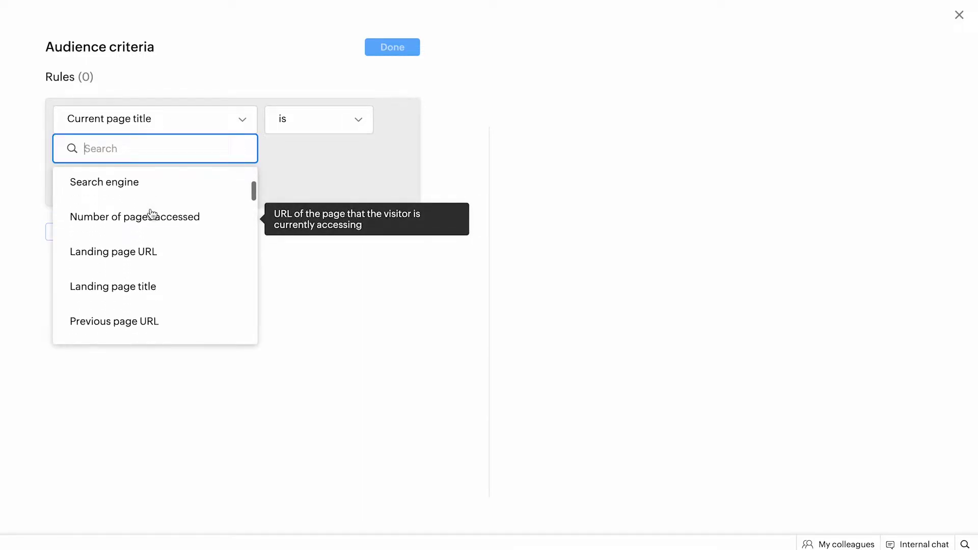
{"action": "scroll", "coordinate": [152, 214], "scroll_direction": "down", "scroll_amount": 10}
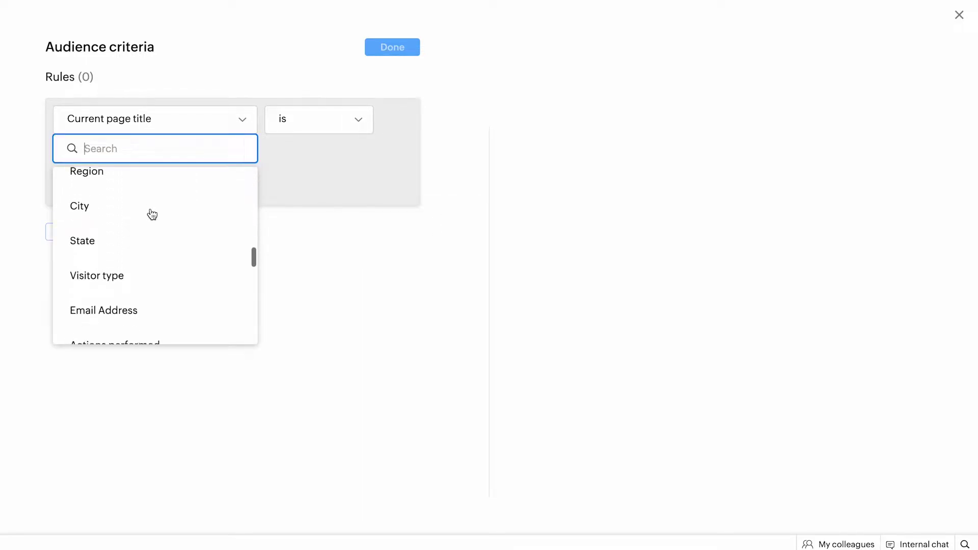
{"action": "scroll", "coordinate": [152, 213], "scroll_direction": "down", "scroll_amount": 10}
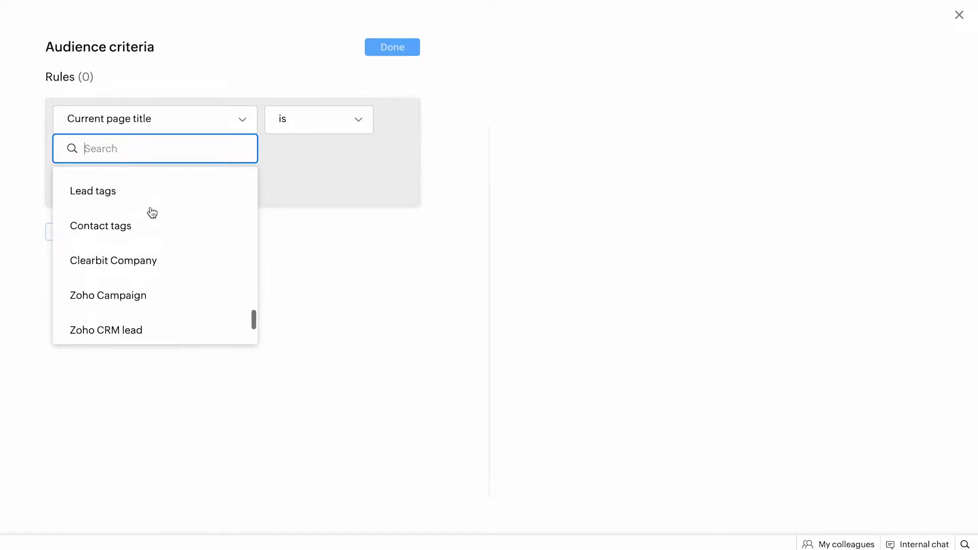
{"action": "scroll", "coordinate": [152, 212], "scroll_direction": "up", "scroll_amount": 20}
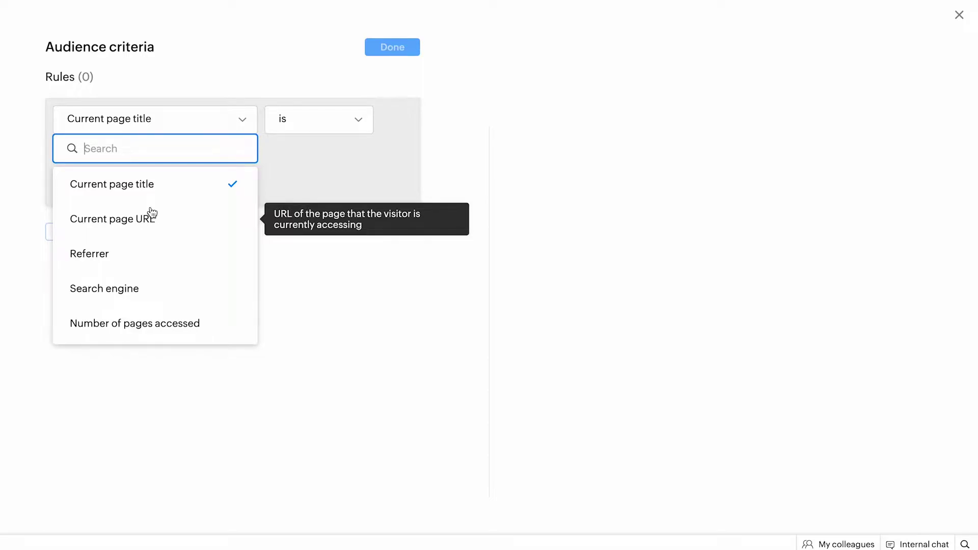
{"action": "left_click", "coordinate": [298, 172]}
{"action": "left_click", "coordinate": [184, 152]}
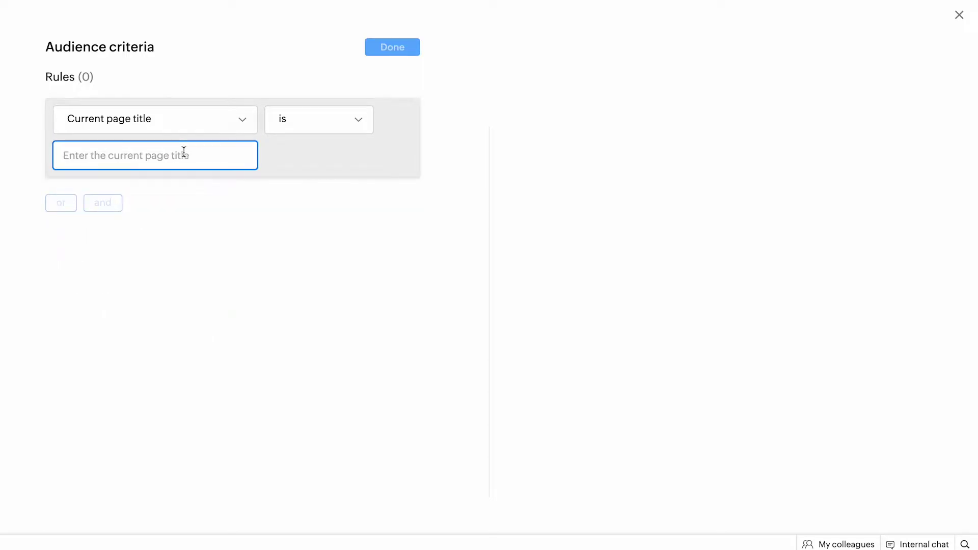
{"action": "type", "text": "Pix"}
{"action": "key", "text": "BackSpace"}
{"action": "key", "text": "BackSpace"}
{"action": "type", "text": "a"}
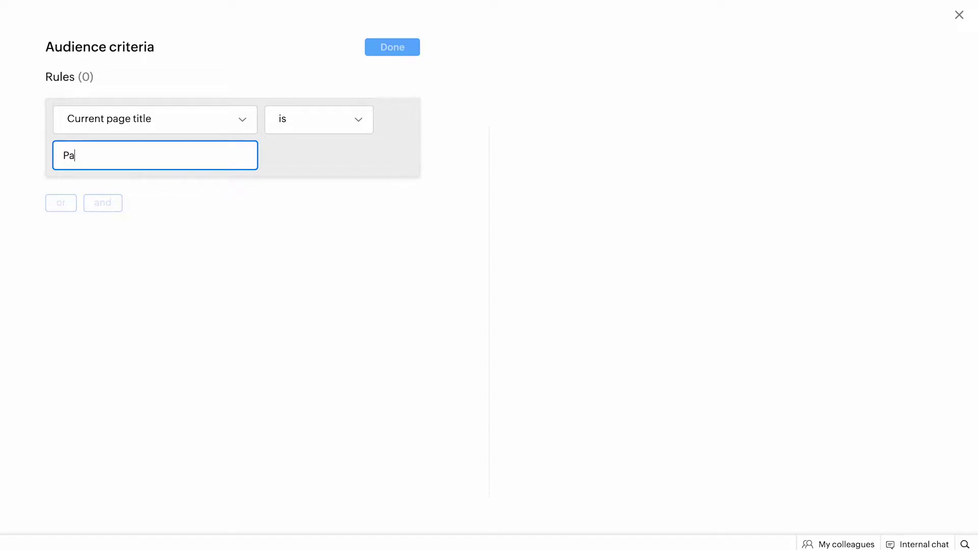
{"action": "type", "text": "yment"}
Step: Change the rule to City is Los Angeles and confirm the audience criteria
{"action": "left_click", "coordinate": [195, 131]}
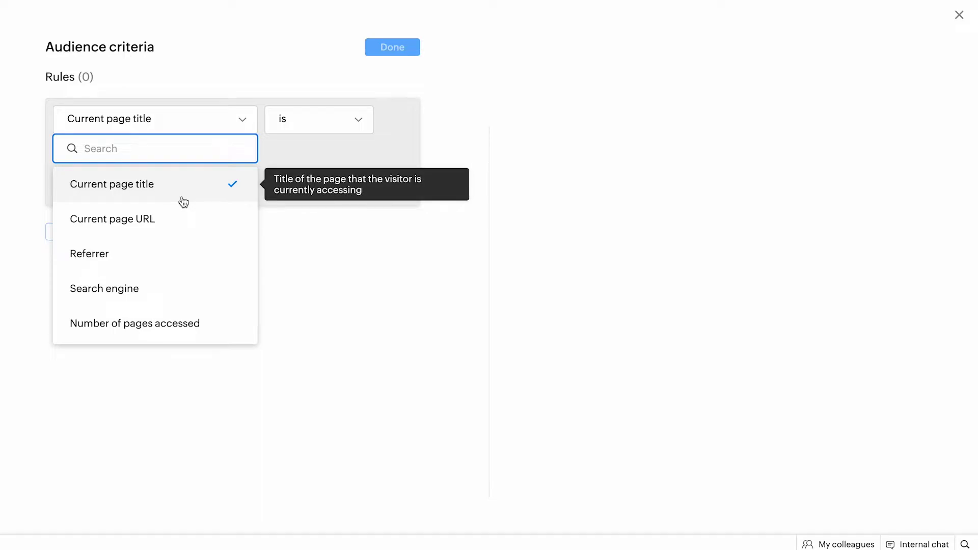
{"action": "type", "text": "Ci"}
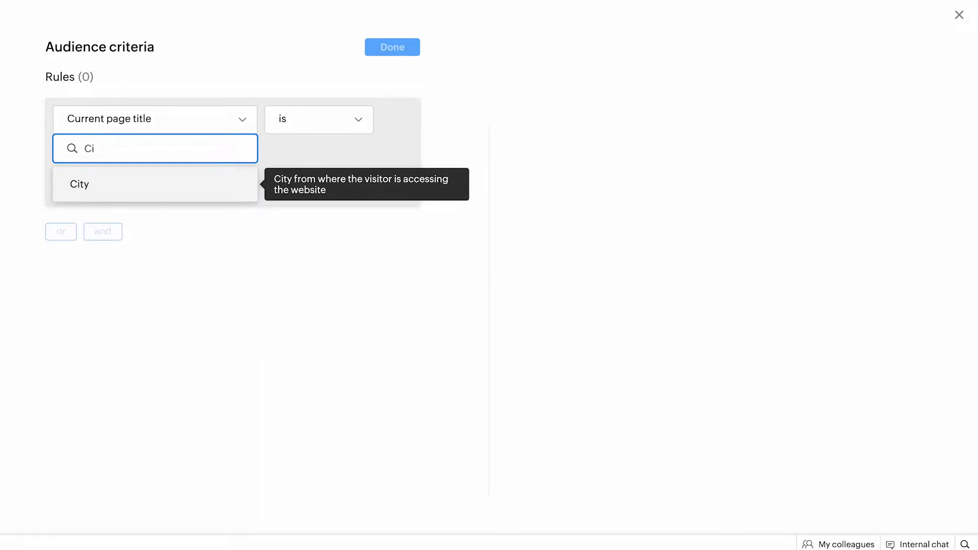
{"action": "left_click", "coordinate": [166, 183]}
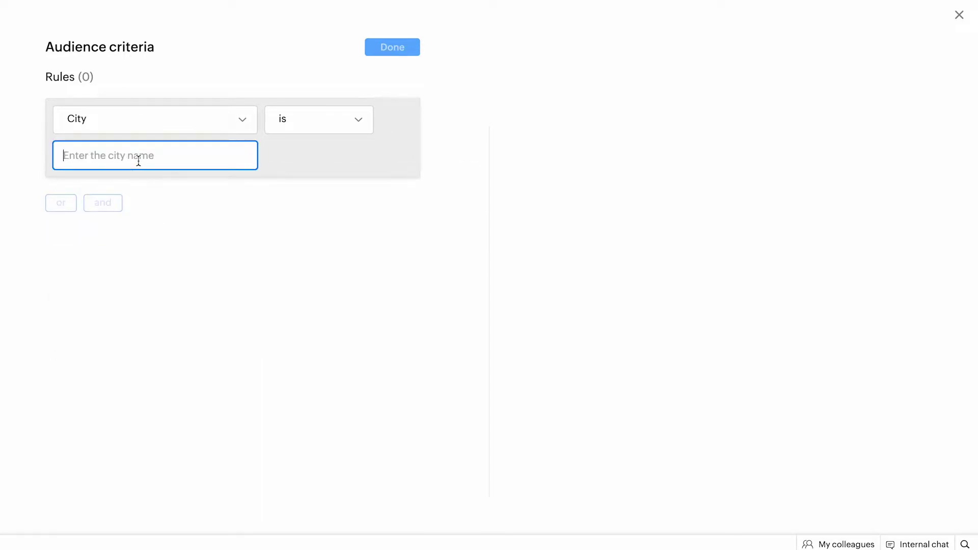
{"action": "type", "text": "Los Angeles"}
{"action": "key", "text": "Return"}
{"action": "left_click", "coordinate": [372, 46]}
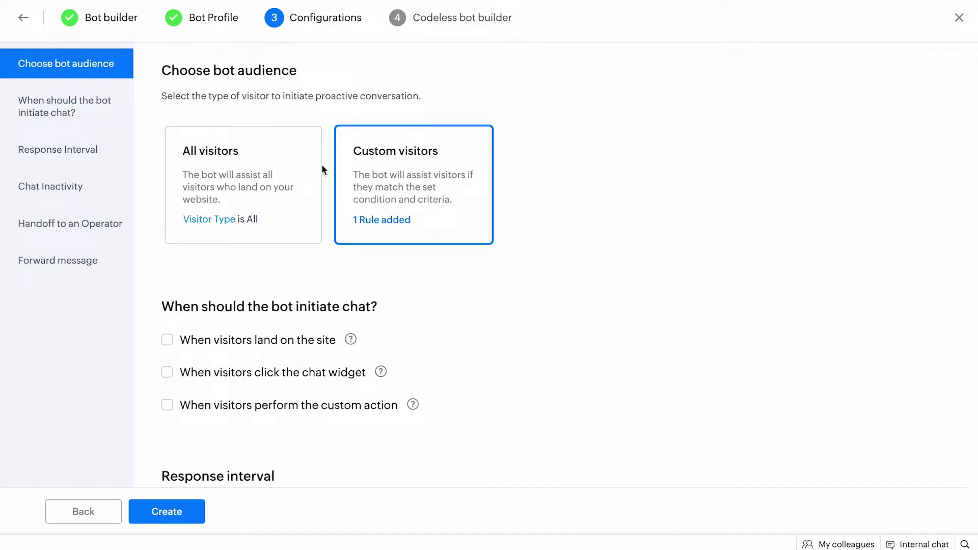
Step: Enable the bot trigger for visitors landing on the site with a 1 Minute delay
{"action": "scroll", "coordinate": [360, 240], "scroll_direction": "down", "scroll_amount": 3}
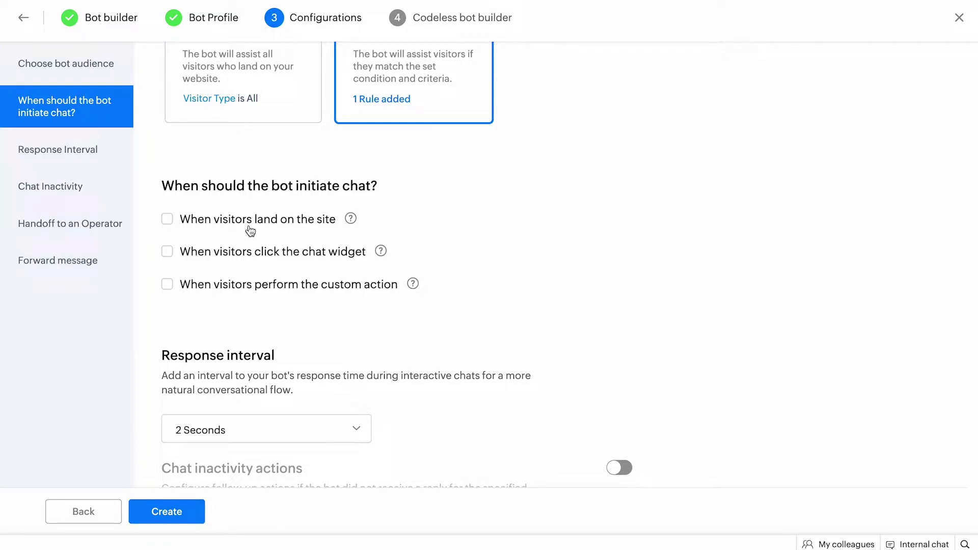
{"action": "left_click", "coordinate": [193, 230]}
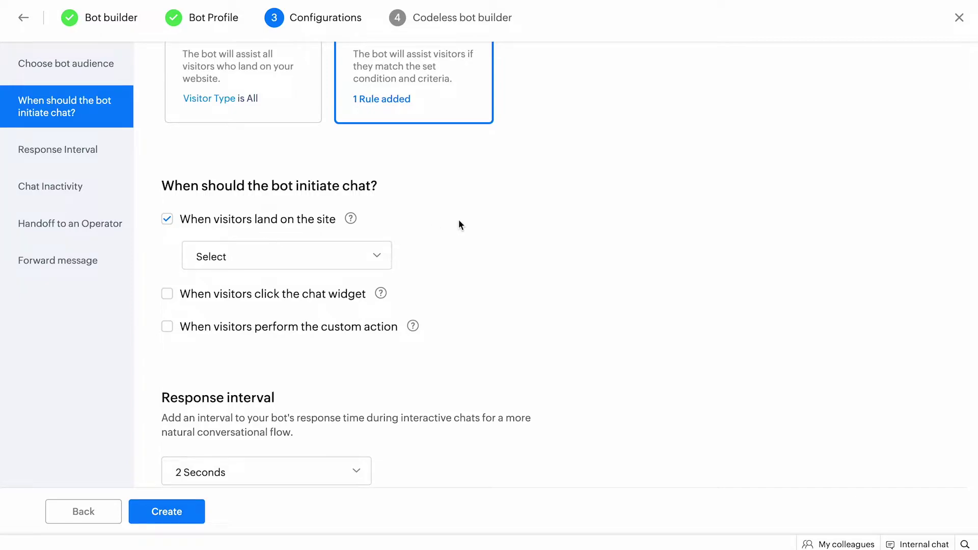
{"action": "left_click", "coordinate": [382, 255]}
{"action": "left_click", "coordinate": [292, 324]}
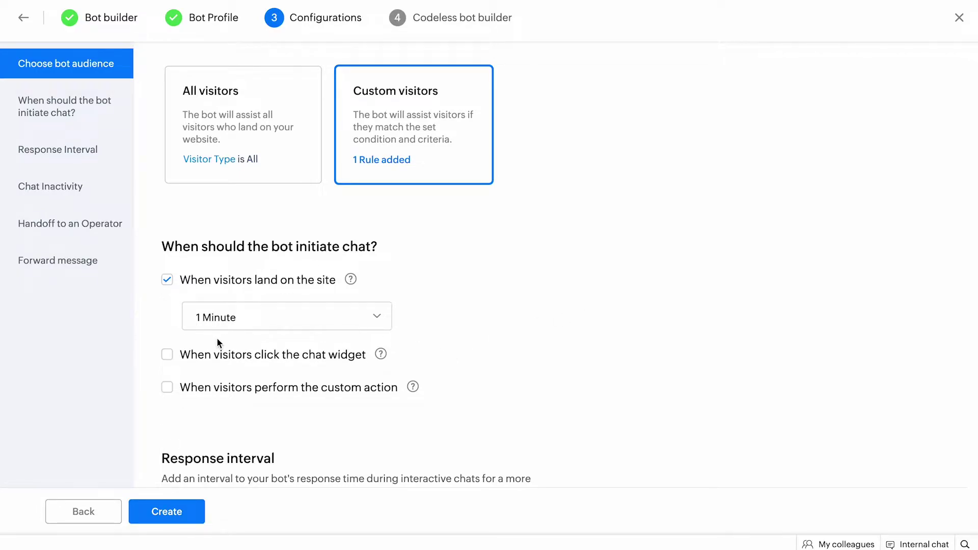
Step: Trigger the bot only on chat widget click, leaving landing and custom action unchecked
{"action": "left_click", "coordinate": [167, 354]}
{"action": "left_click", "coordinate": [167, 280]}
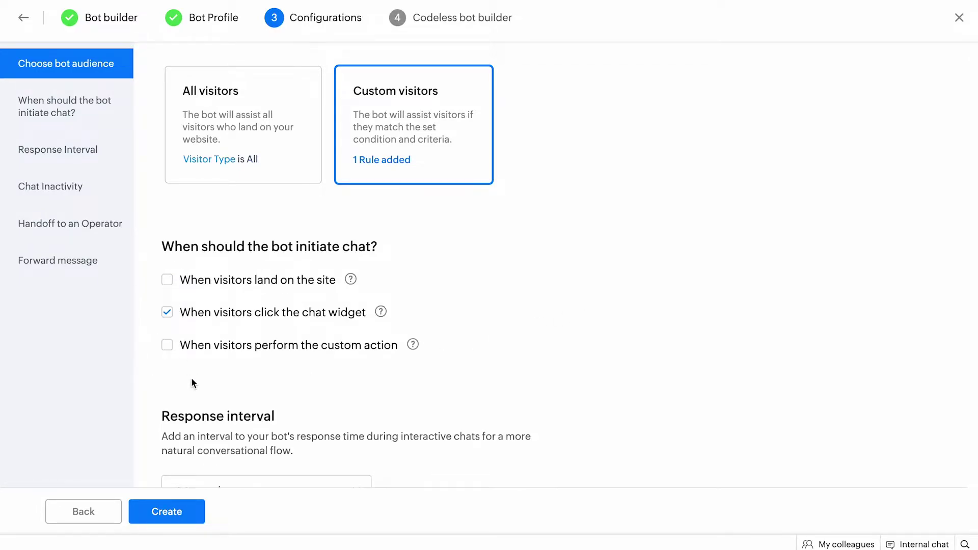
{"action": "scroll", "coordinate": [192, 381], "scroll_direction": "down", "scroll_amount": 2}
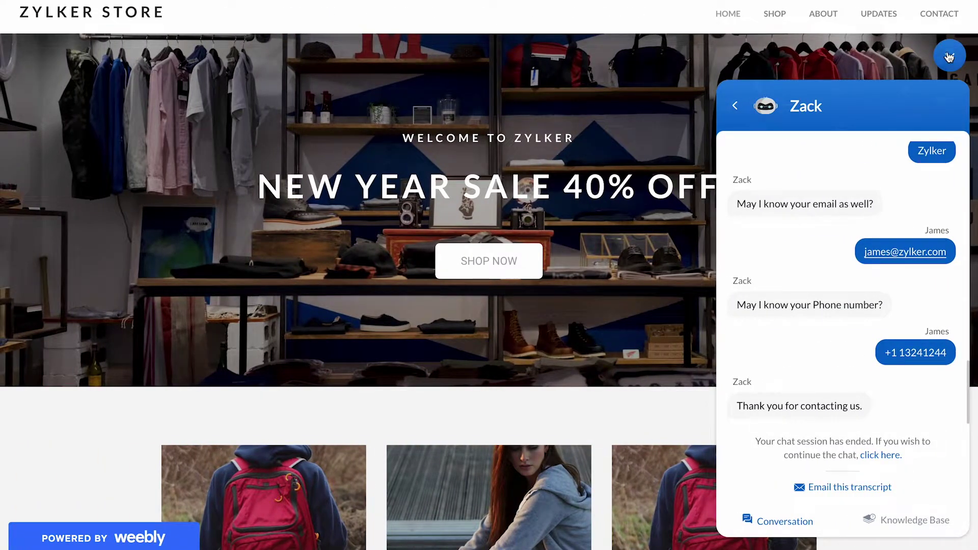
{"action": "left_click", "coordinate": [950, 55]}
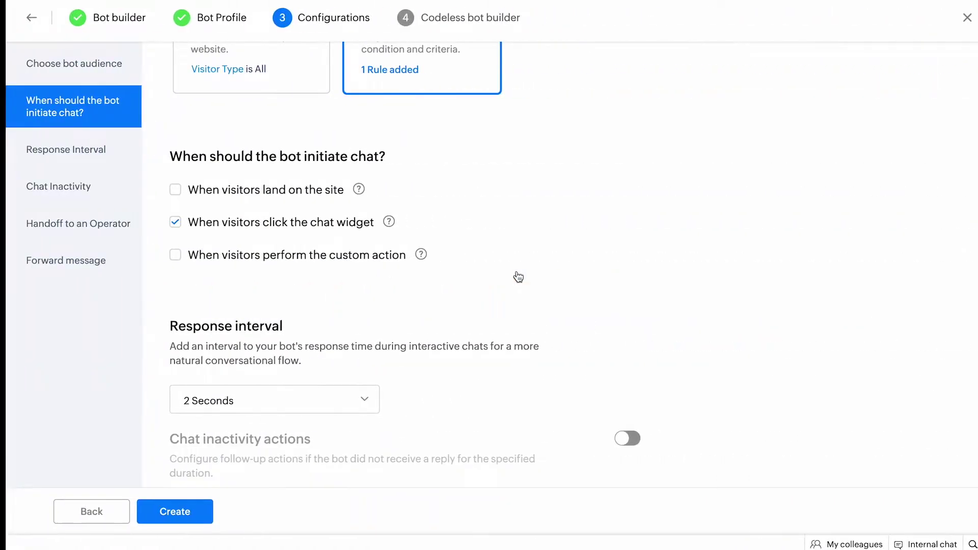
{"action": "left_click", "coordinate": [167, 254]}
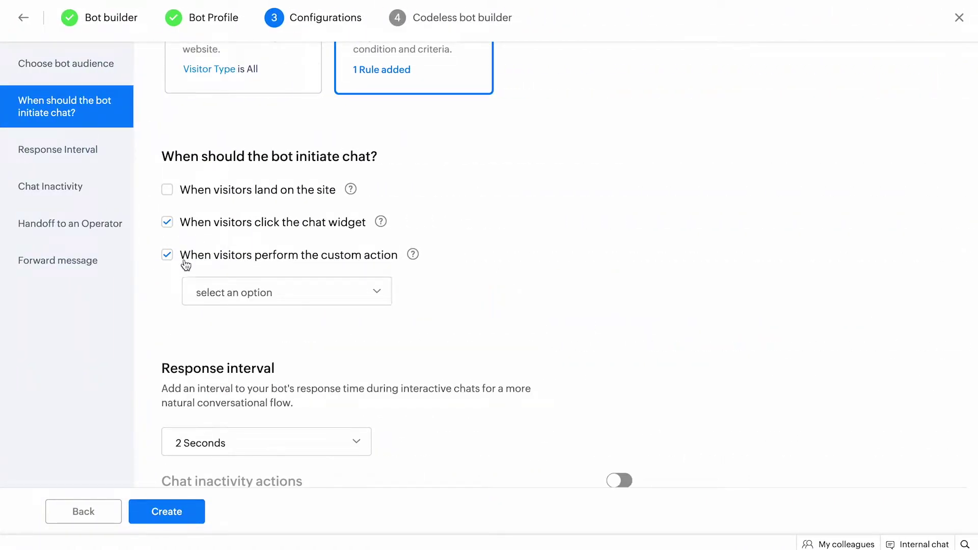
{"action": "left_click", "coordinate": [167, 254]}
{"action": "scroll", "coordinate": [204, 326], "scroll_direction": "down", "scroll_amount": 2}
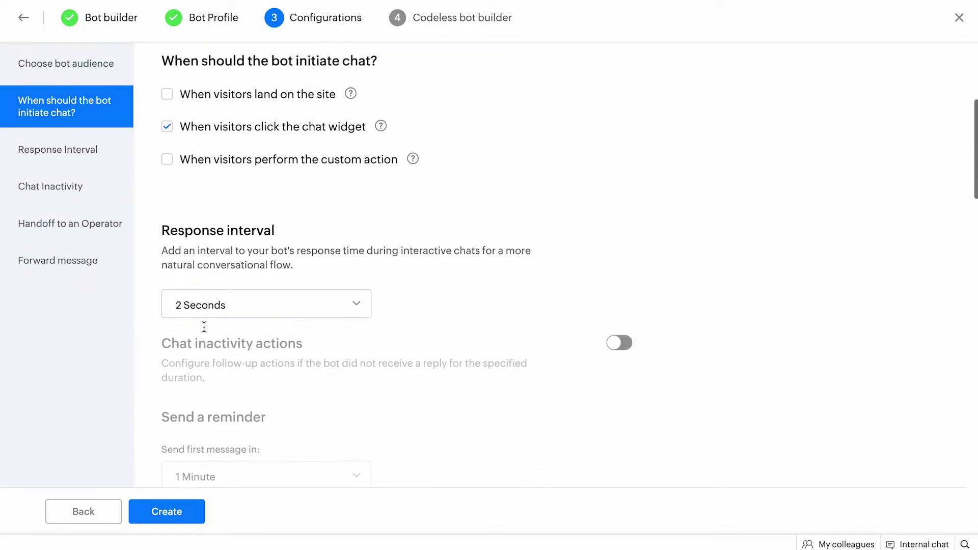
{"action": "scroll", "coordinate": [203, 326], "scroll_direction": "down", "scroll_amount": 2}
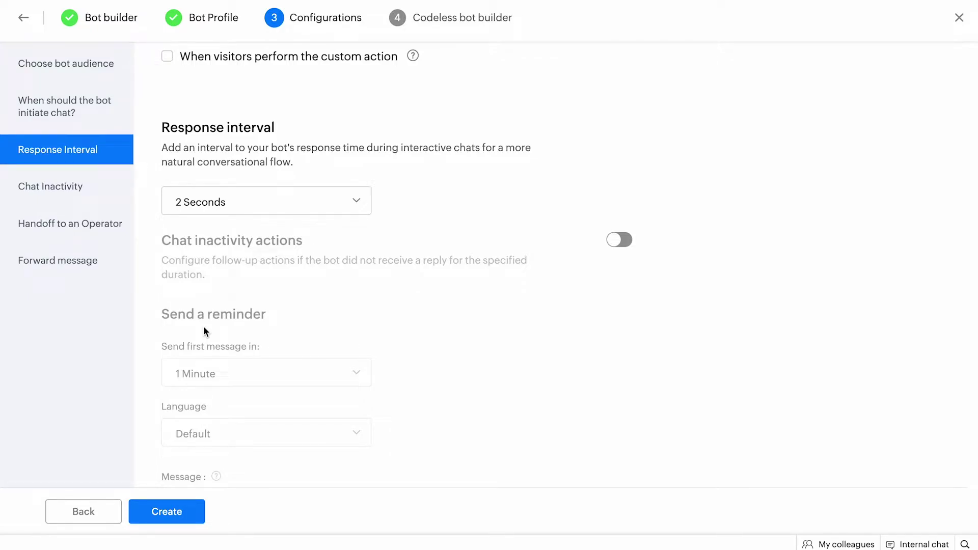
{"action": "left_click", "coordinate": [238, 215]}
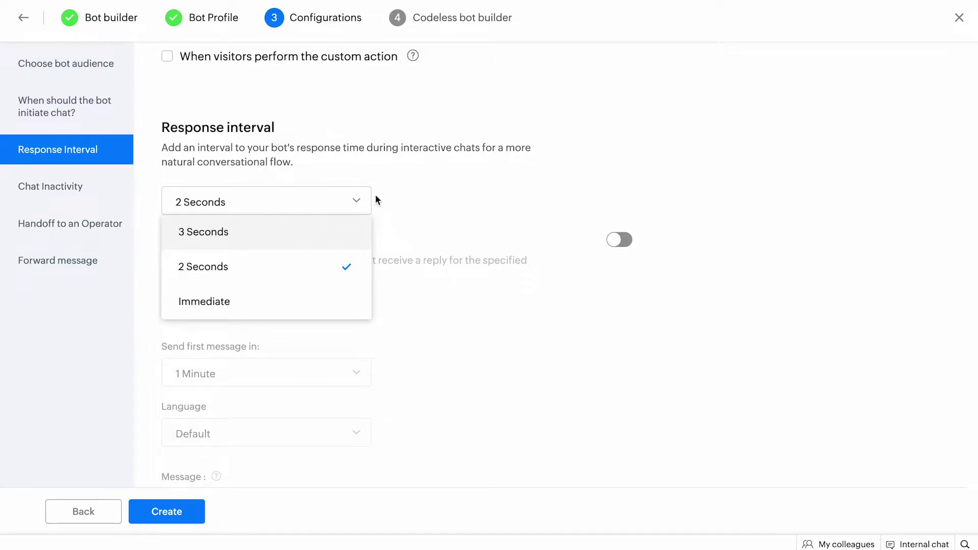
{"action": "left_click", "coordinate": [391, 200]}
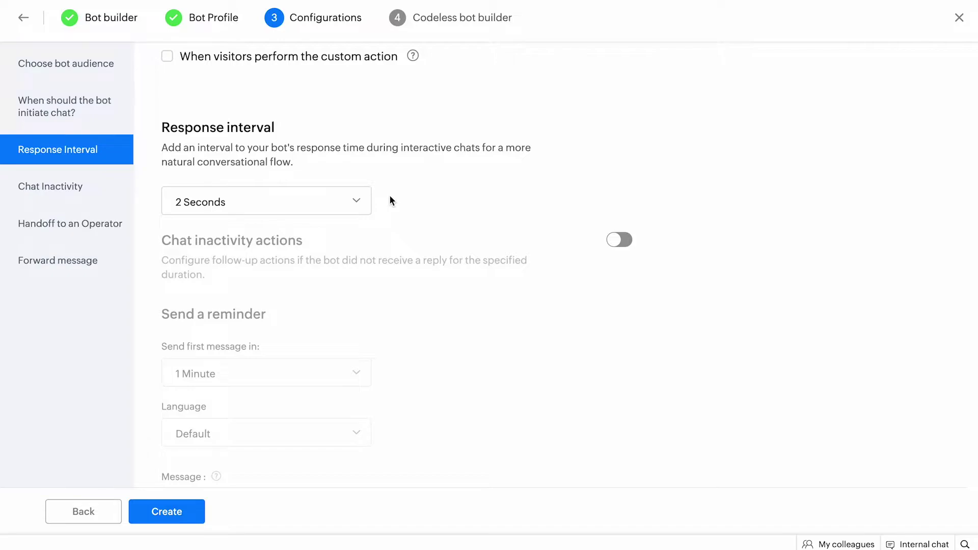
{"action": "scroll", "coordinate": [441, 295], "scroll_direction": "down", "scroll_amount": 3}
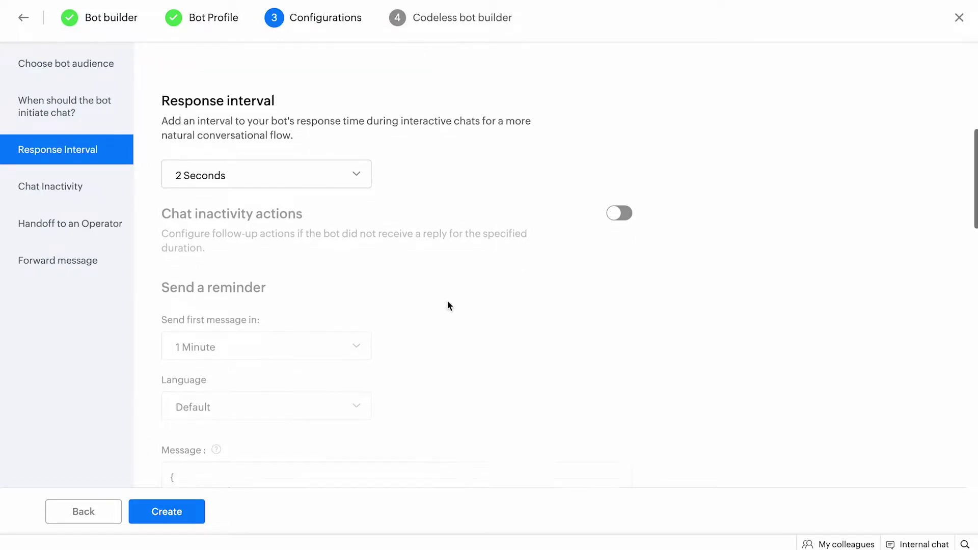
{"action": "scroll", "coordinate": [447, 301], "scroll_direction": "down", "scroll_amount": 1}
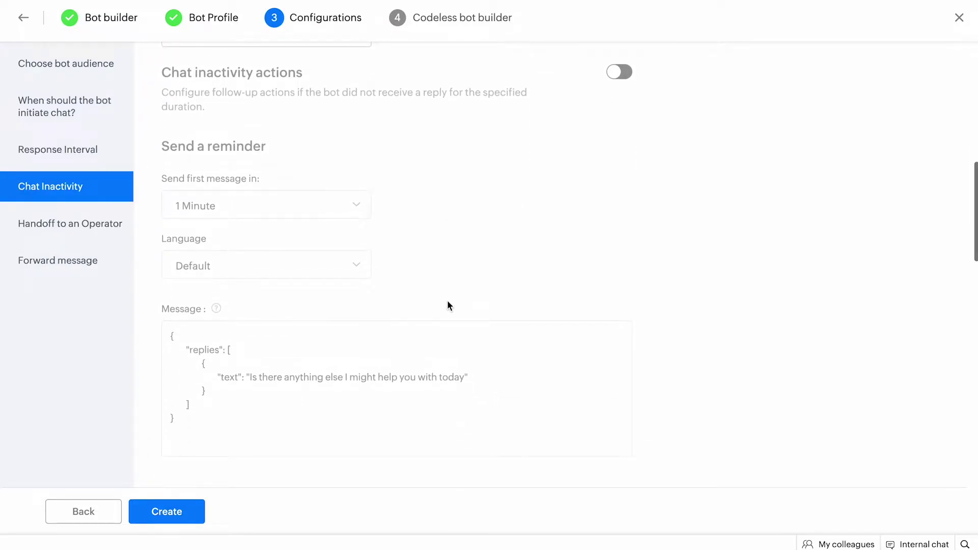
Step: Enable chat inactivity actions: first reminder after 5 Minutes, end conversation after 20 Minutes
{"action": "scroll", "coordinate": [448, 306], "scroll_direction": "down", "scroll_amount": 1}
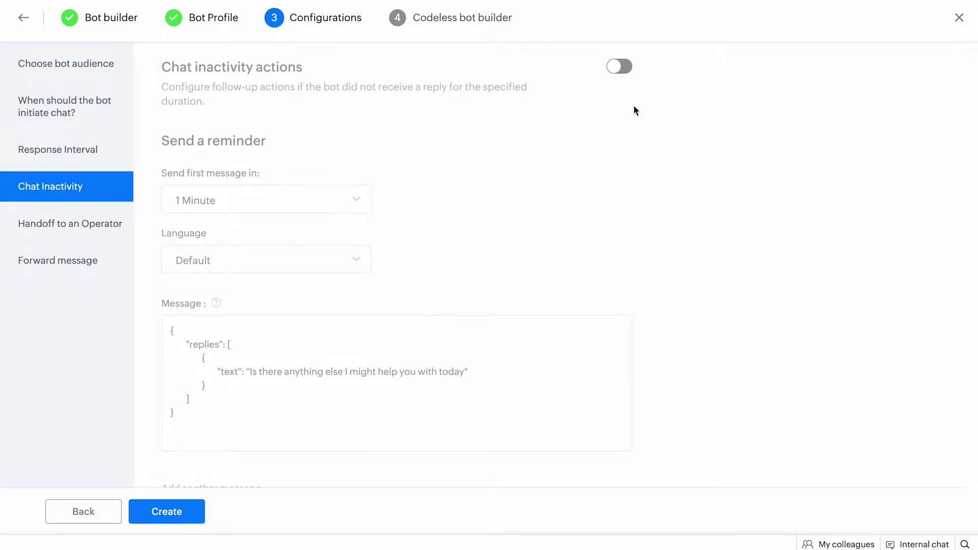
{"action": "left_click", "coordinate": [622, 66]}
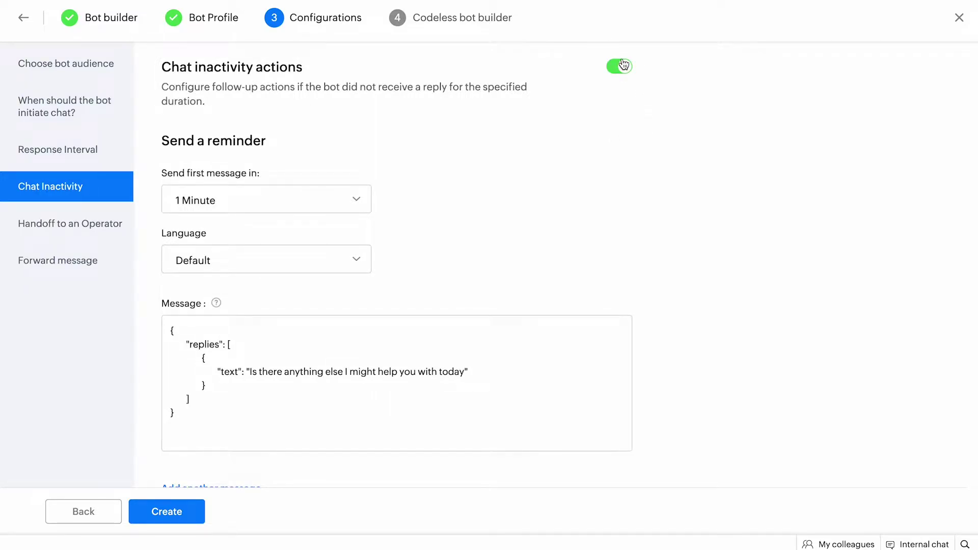
{"action": "scroll", "coordinate": [316, 260], "scroll_direction": "down", "scroll_amount": 1}
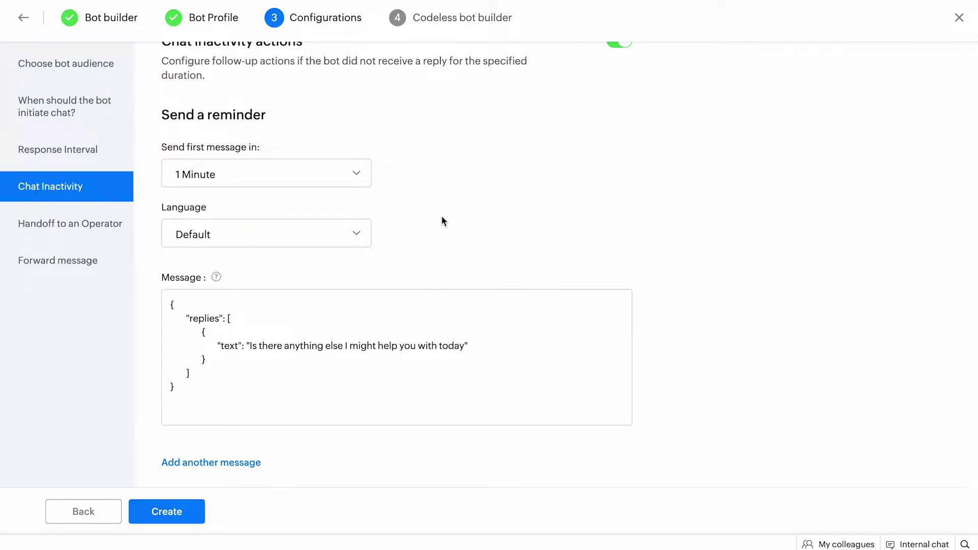
{"action": "left_click", "coordinate": [287, 189]}
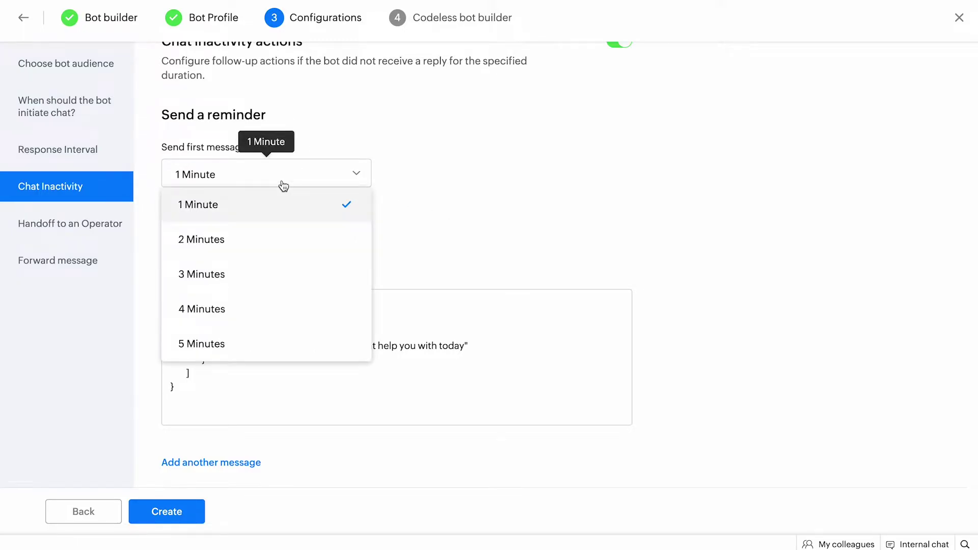
{"action": "left_click", "coordinate": [260, 346]}
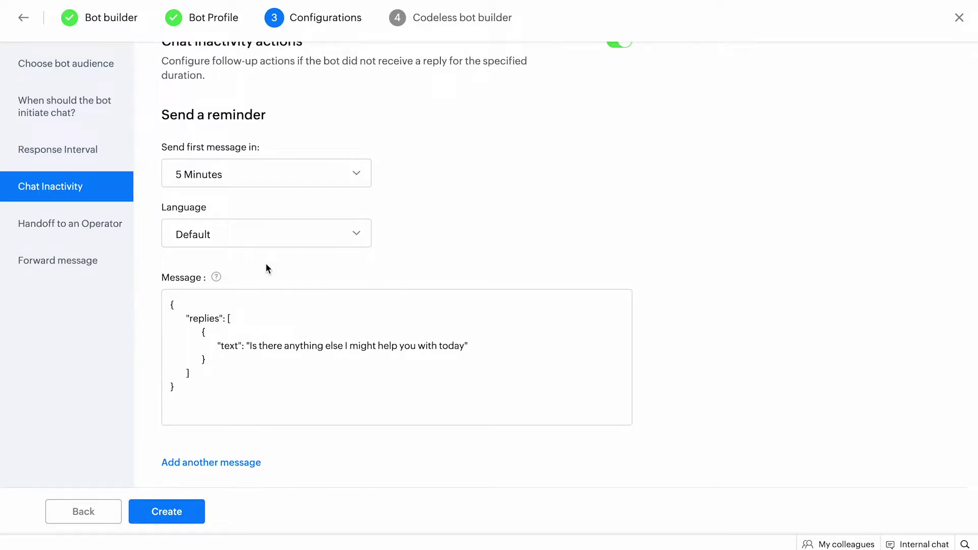
{"action": "scroll", "coordinate": [266, 269], "scroll_direction": "down", "scroll_amount": 2}
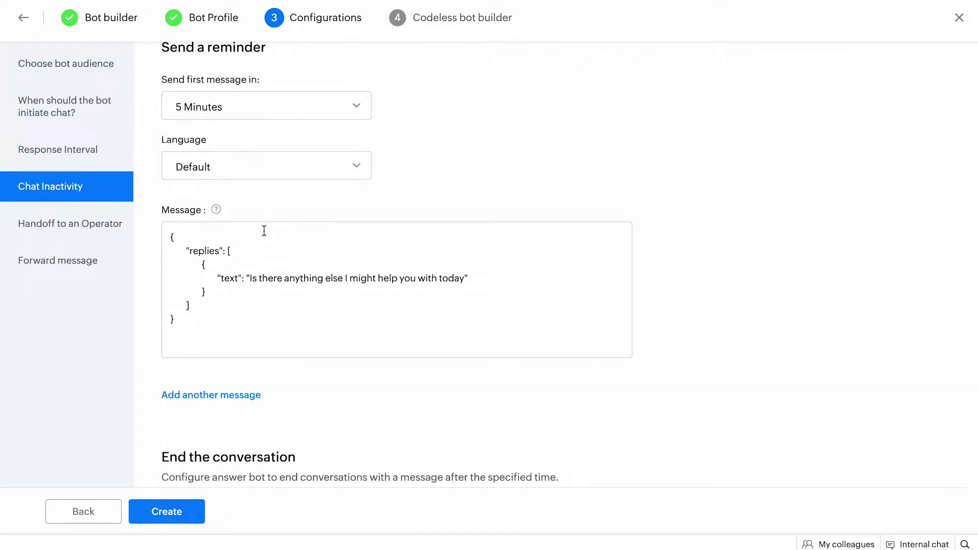
{"action": "scroll", "coordinate": [264, 231], "scroll_direction": "down", "scroll_amount": 10}
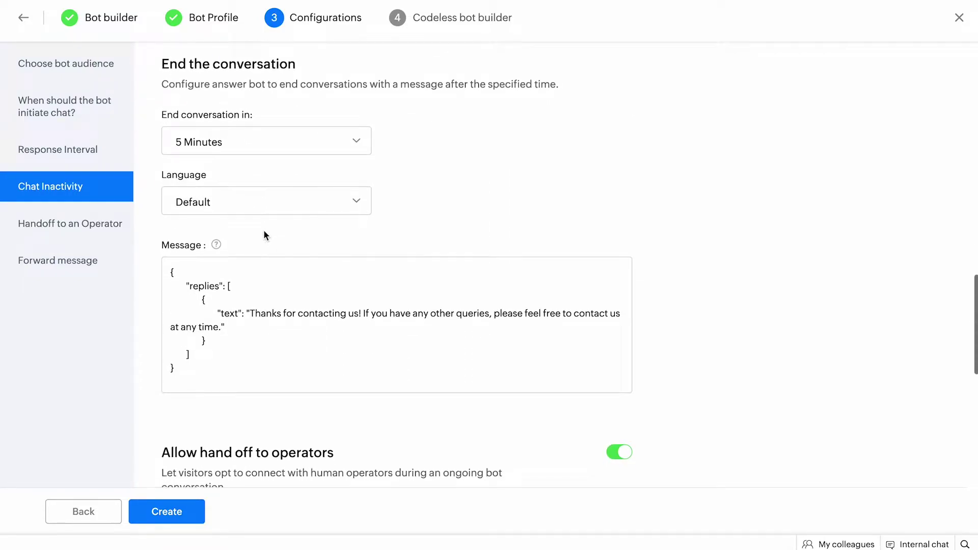
{"action": "left_click", "coordinate": [262, 135]}
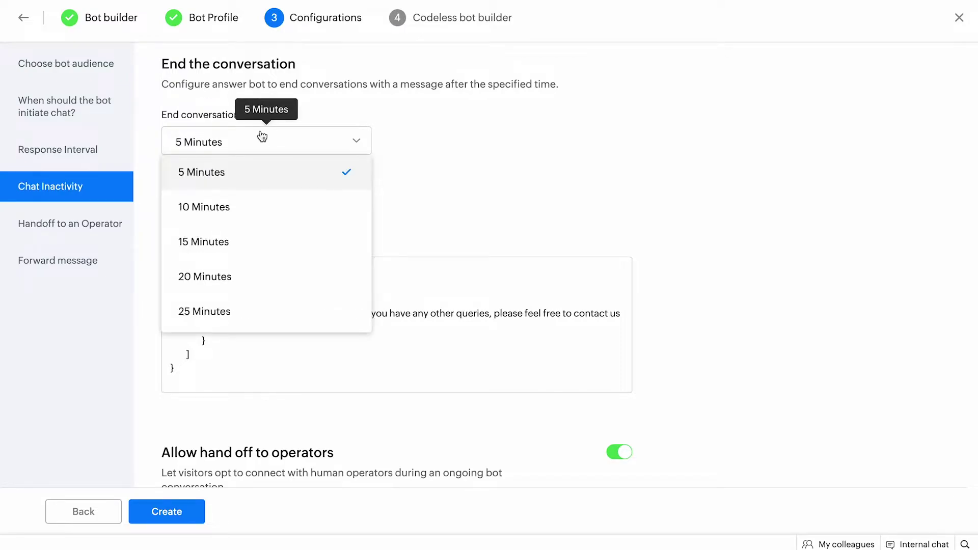
{"action": "left_click", "coordinate": [260, 276]}
{"action": "left_click", "coordinate": [382, 210]}
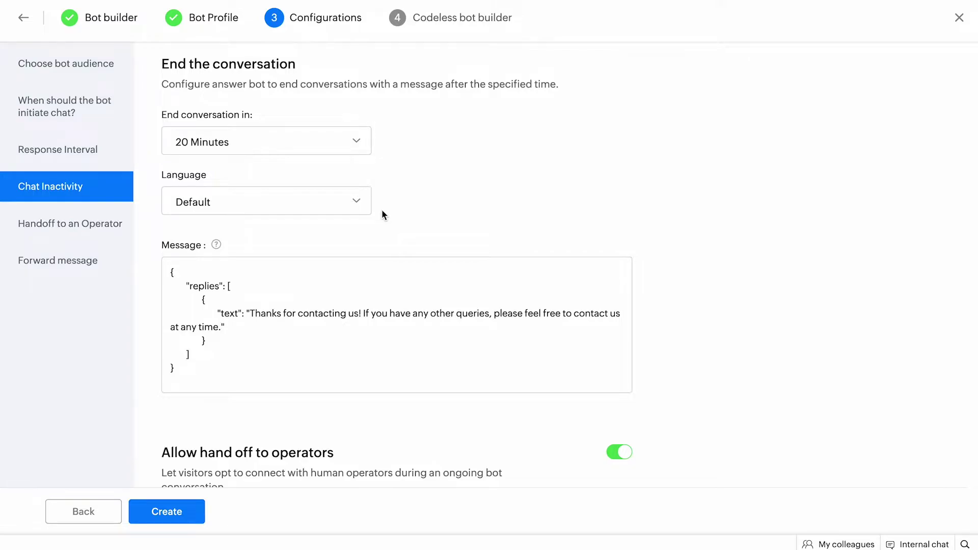
{"action": "scroll", "coordinate": [383, 214], "scroll_direction": "down", "scroll_amount": 5}
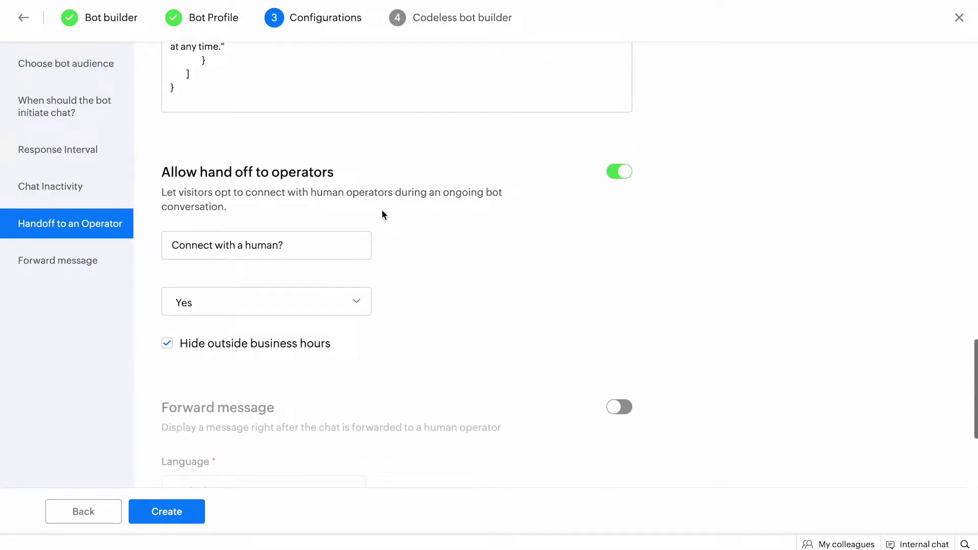
Step: Scroll down to review the Handoff to an Operator settings
{"action": "scroll", "coordinate": [383, 214], "scroll_direction": "down", "scroll_amount": 2}
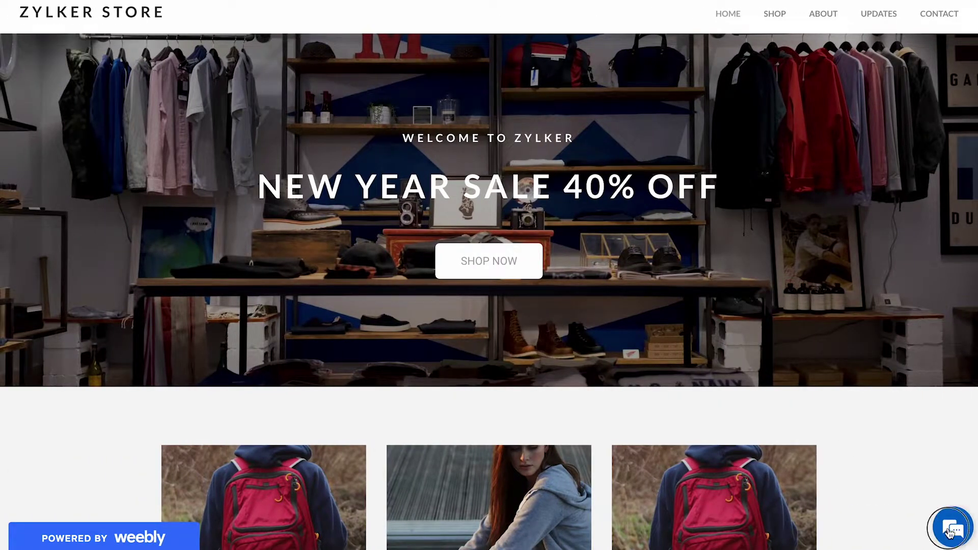
Step: Restart the Zack chat on the store site and request the Deal of the Day cards
{"action": "left_click", "coordinate": [949, 531]}
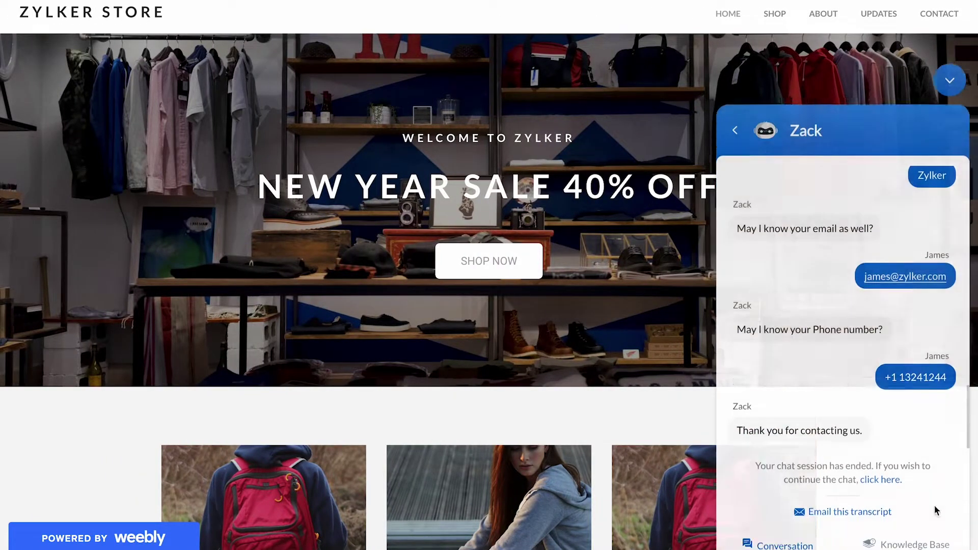
{"action": "left_click", "coordinate": [886, 456]}
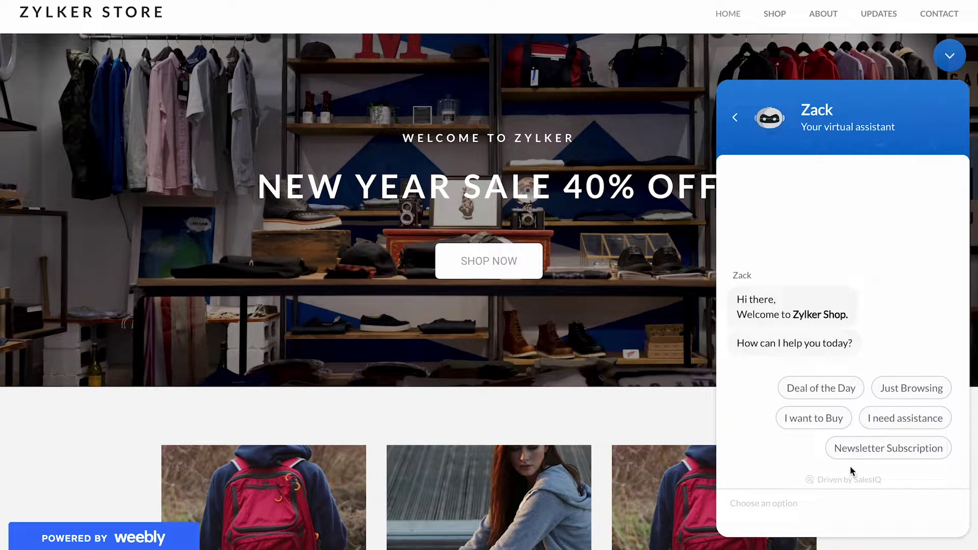
{"action": "left_click", "coordinate": [836, 389]}
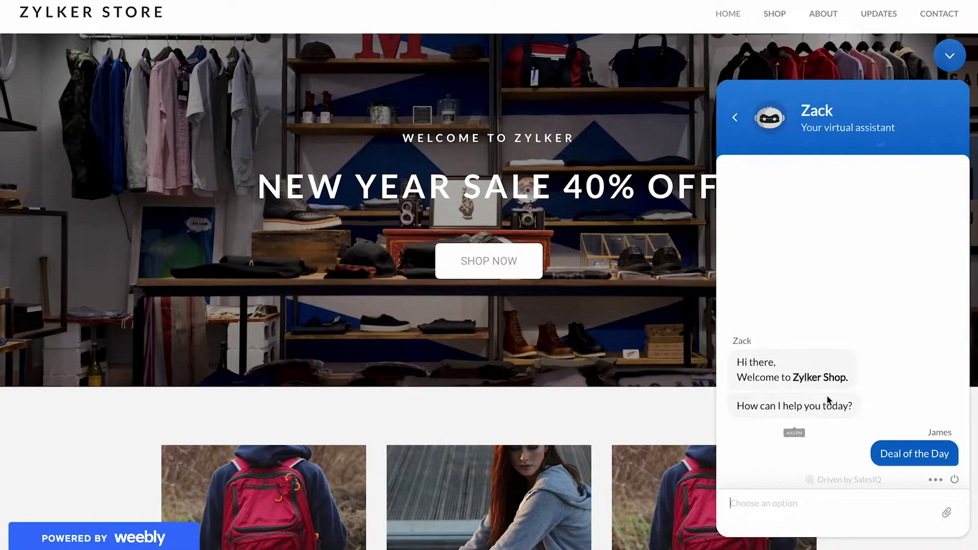
{"action": "scroll", "coordinate": [827, 395], "scroll_direction": "down", "scroll_amount": 10}
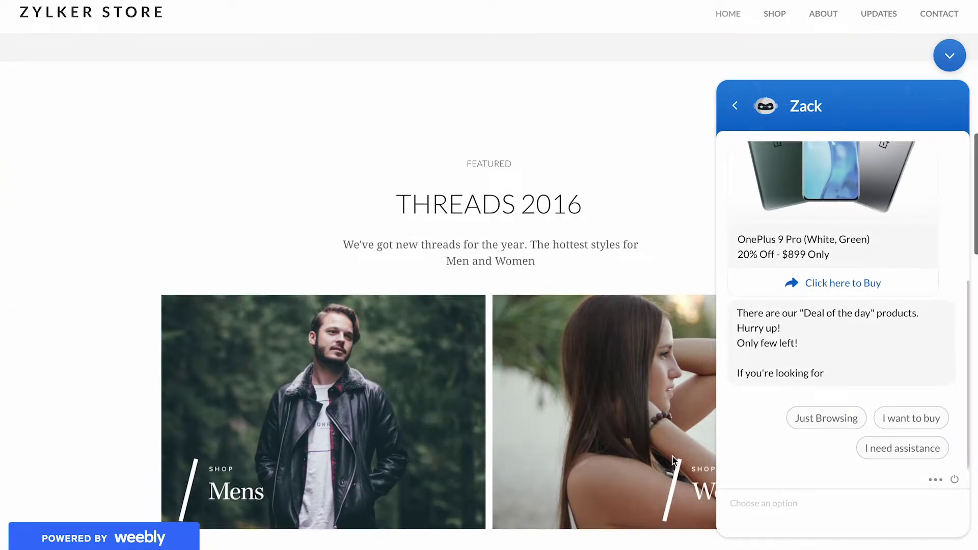
{"action": "scroll", "coordinate": [672, 456], "scroll_direction": "up", "scroll_amount": 10}
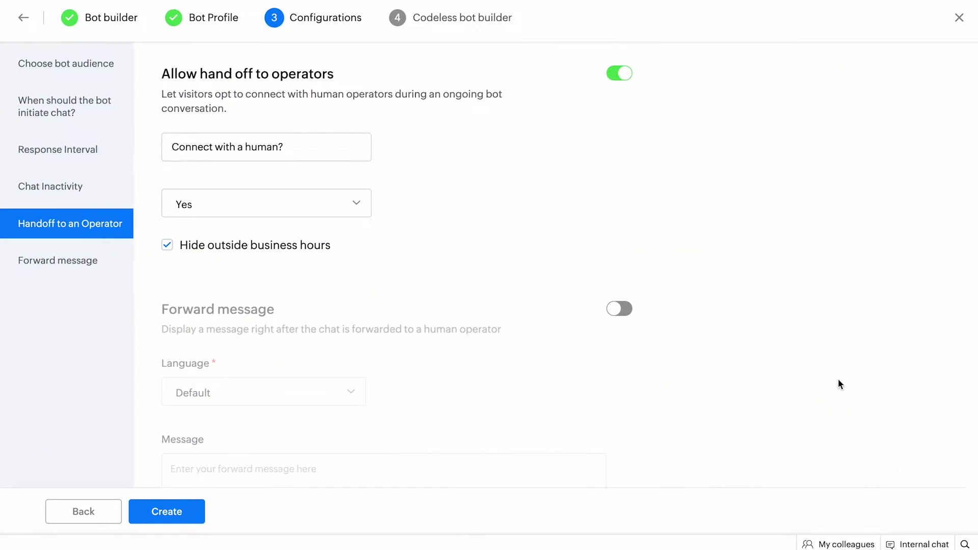
{"action": "scroll", "coordinate": [479, 409], "scroll_direction": "down", "scroll_amount": 2}
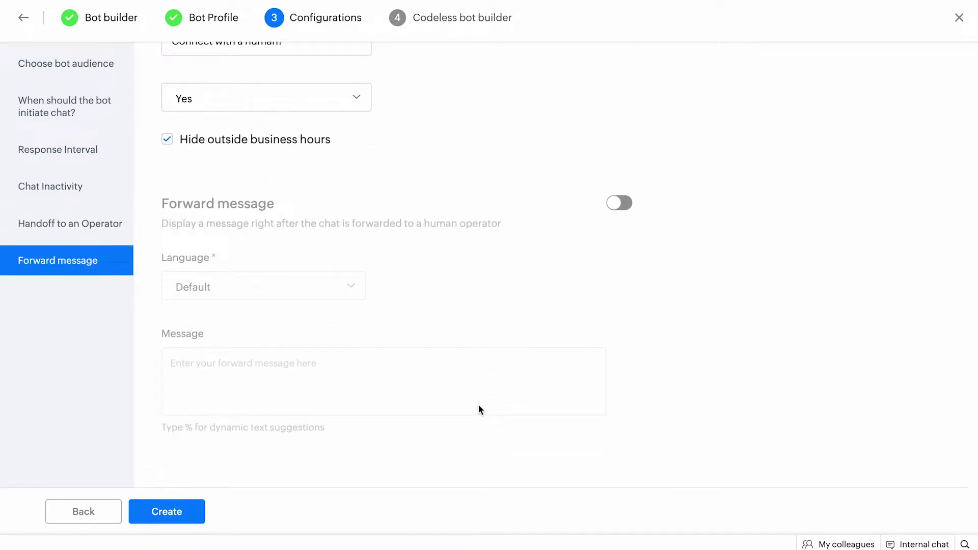
Step: Enable message forwarding with Default language and create the Zia bot
{"action": "left_click", "coordinate": [627, 202]}
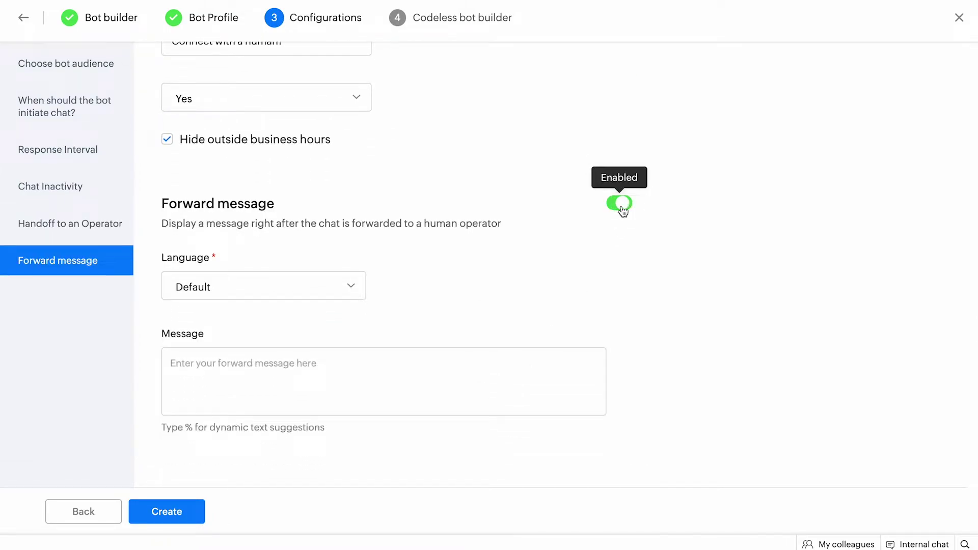
{"action": "left_click", "coordinate": [312, 284]}
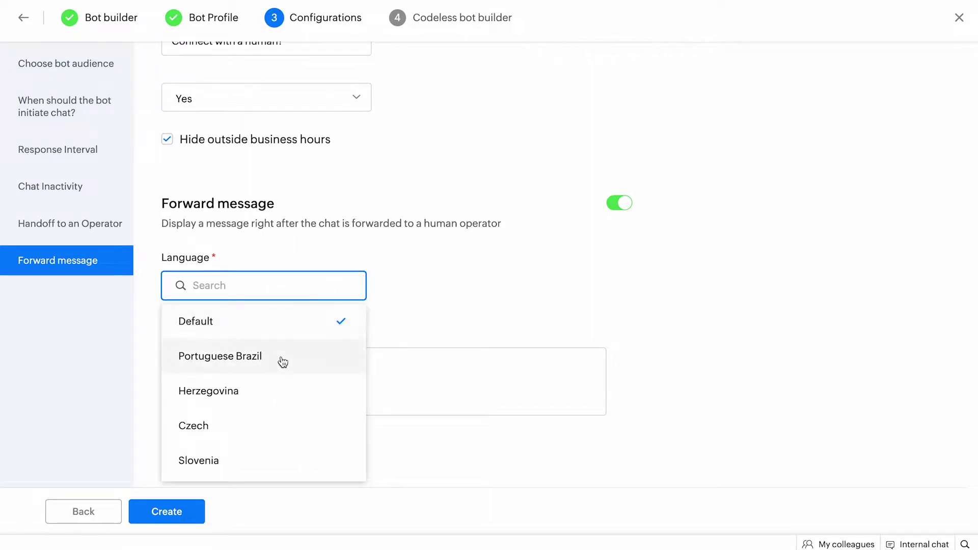
{"action": "left_click", "coordinate": [408, 259]}
{"action": "left_click", "coordinate": [379, 250]}
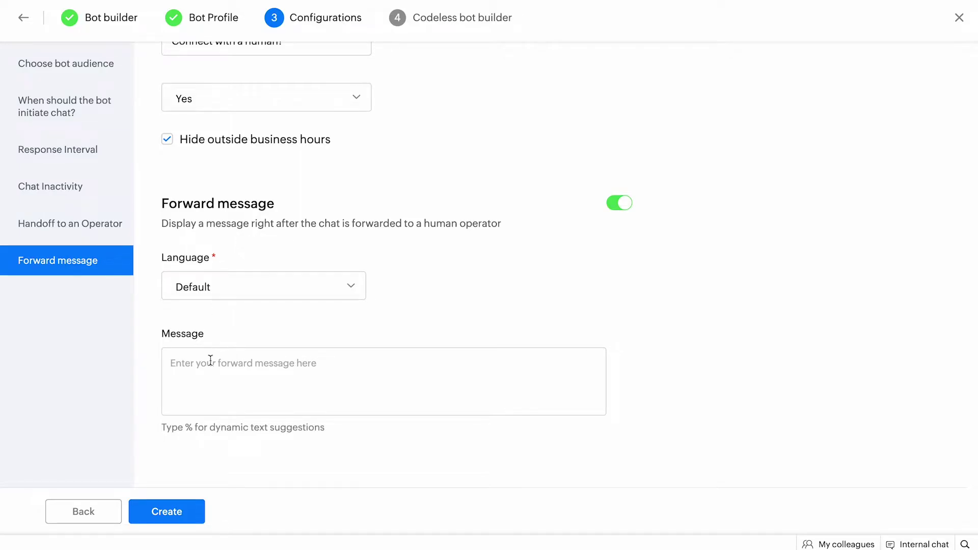
{"action": "left_click", "coordinate": [171, 504]}
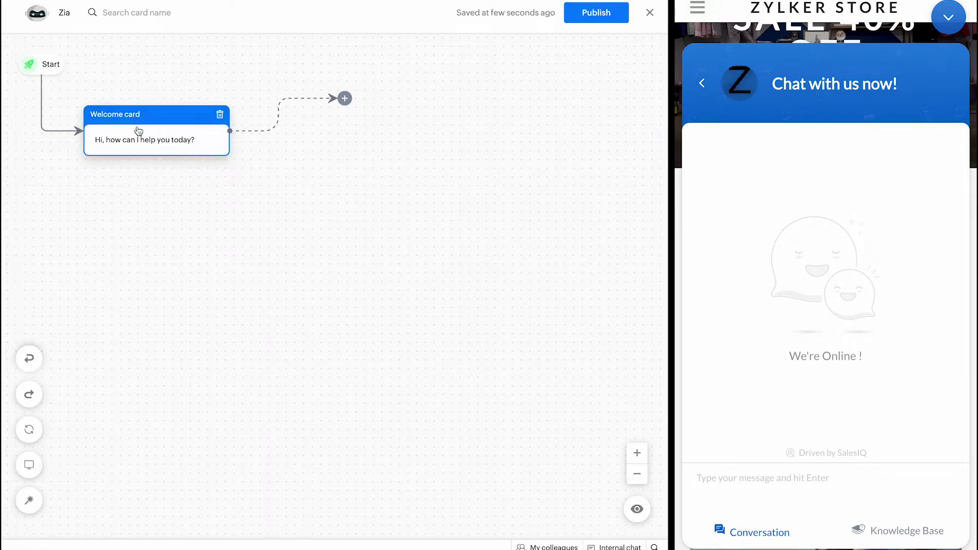
Step: Adjust the Welcome card's connector and open the block library from its + node
{"action": "mouse_move", "coordinate": [159, 127]}
{"action": "left_mouse_down"}
{"action": "mouse_move", "coordinate": [157, 107]}
{"action": "mouse_move", "coordinate": [157, 126]}
{"action": "left_mouse_up"}
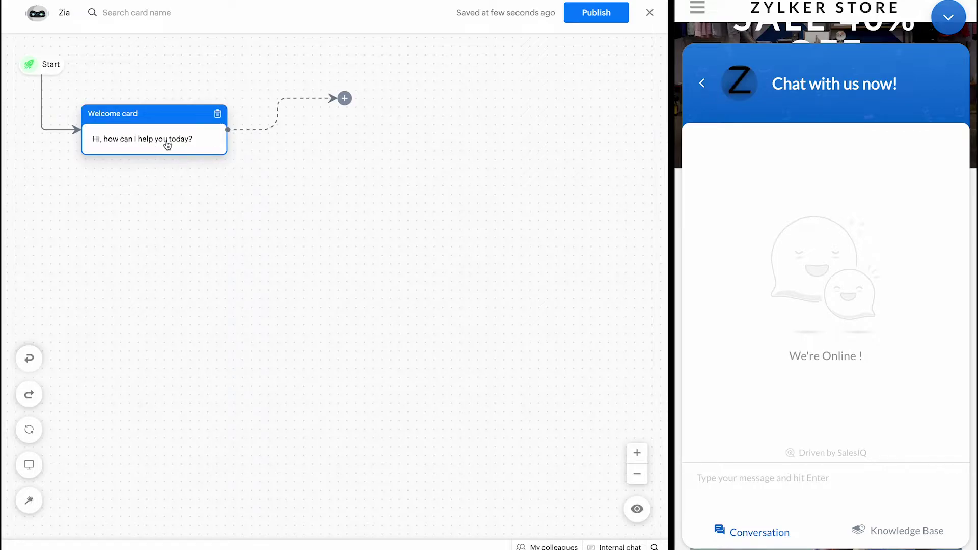
{"action": "mouse_move", "coordinate": [345, 98]}
{"action": "left_mouse_down"}
{"action": "mouse_move", "coordinate": [350, 146]}
{"action": "mouse_move", "coordinate": [331, 148]}
{"action": "mouse_move", "coordinate": [318, 164]}
{"action": "mouse_move", "coordinate": [326, 100]}
{"action": "left_mouse_up"}
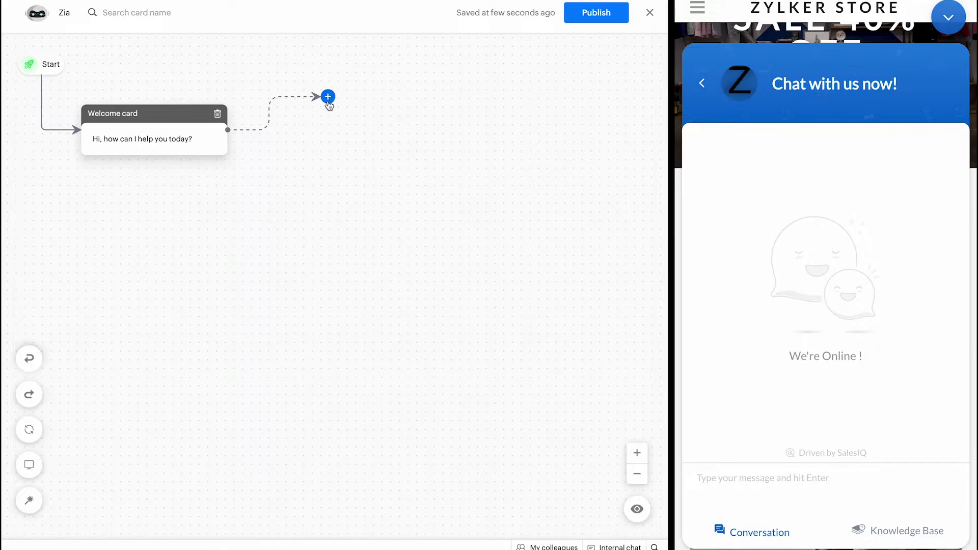
{"action": "left_click", "coordinate": [327, 99]}
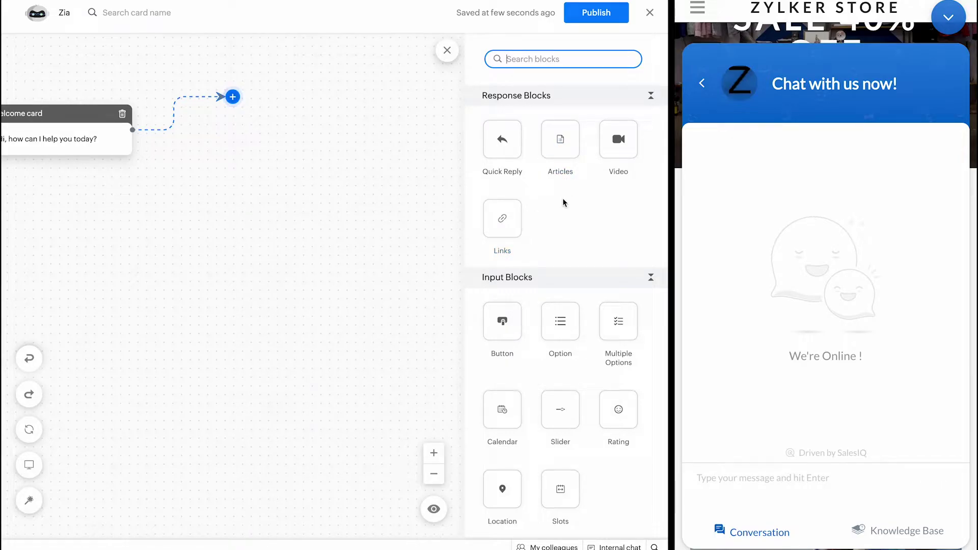
Step: Drop a Quick Reply block after the Welcome card and save it
{"action": "scroll", "coordinate": [563, 202], "scroll_direction": "down", "scroll_amount": 12}
{"action": "scroll", "coordinate": [564, 203], "scroll_direction": "up", "scroll_amount": 12}
{"action": "scroll", "coordinate": [517, 104], "scroll_direction": "down", "scroll_amount": 4}
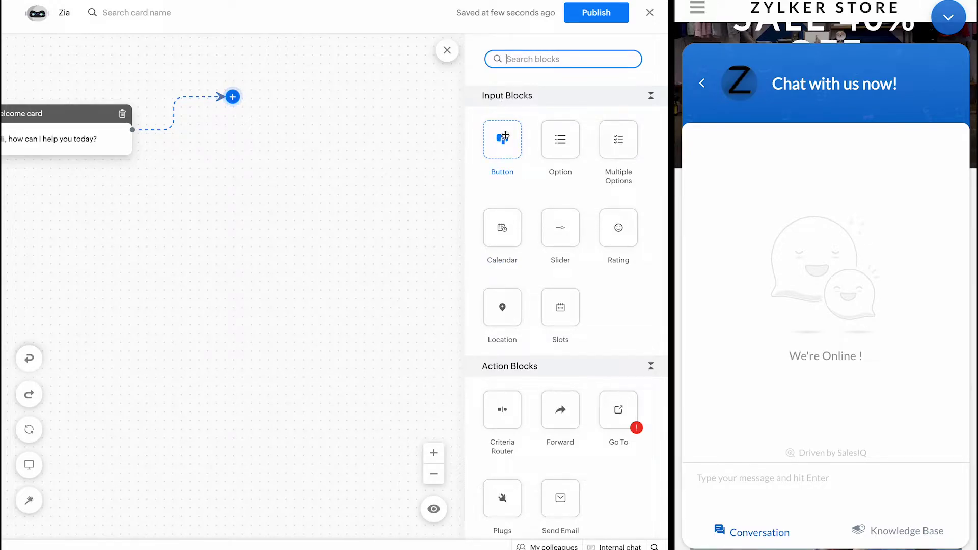
{"action": "scroll", "coordinate": [514, 235], "scroll_direction": "down", "scroll_amount": 5}
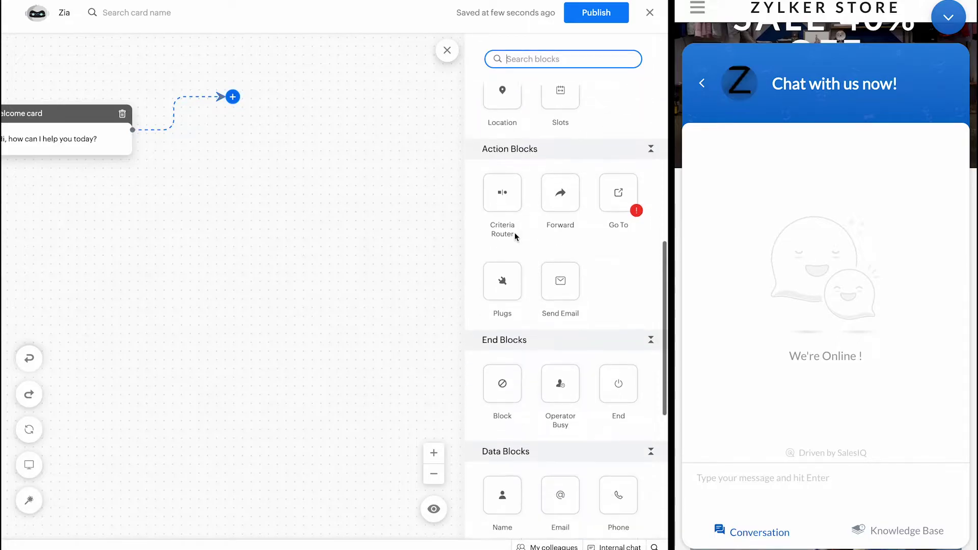
{"action": "scroll", "coordinate": [515, 233], "scroll_direction": "down", "scroll_amount": 7}
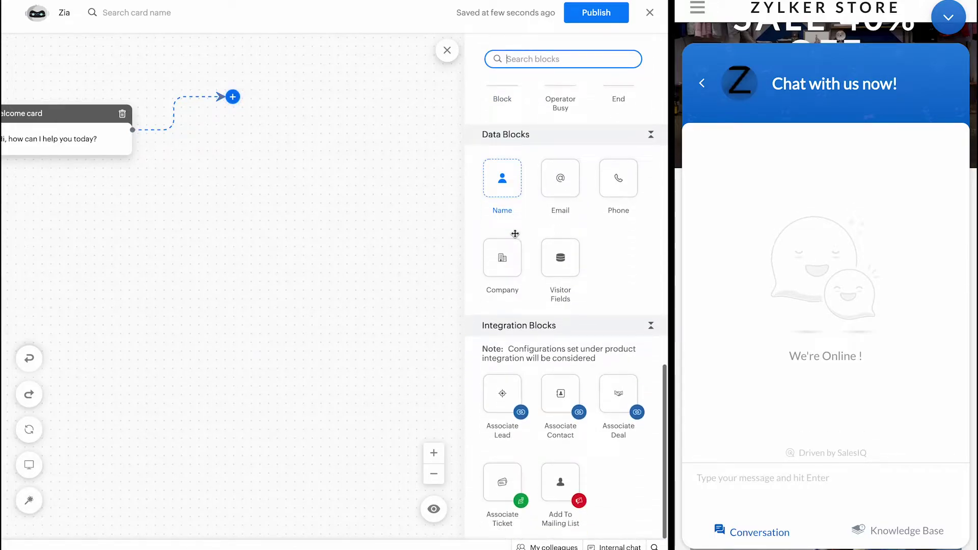
{"action": "scroll", "coordinate": [515, 234], "scroll_direction": "up", "scroll_amount": 12}
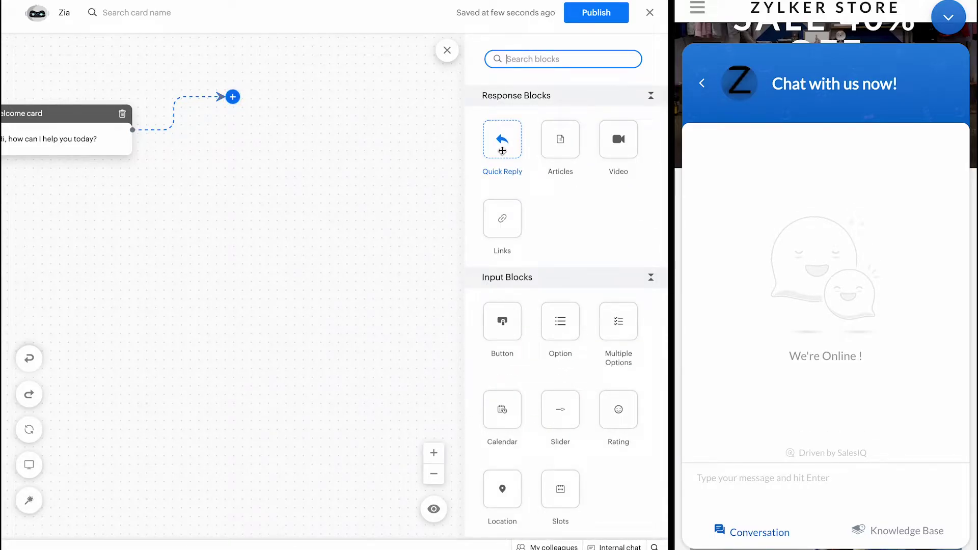
{"action": "left_click_drag", "start_coordinate": [502, 151], "coordinate": [248, 101]}
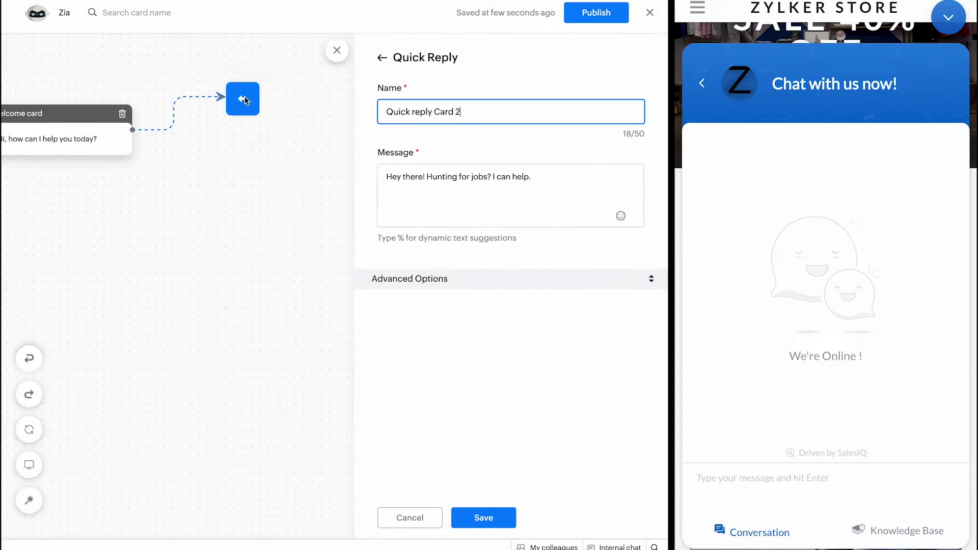
{"action": "left_click", "coordinate": [484, 516]}
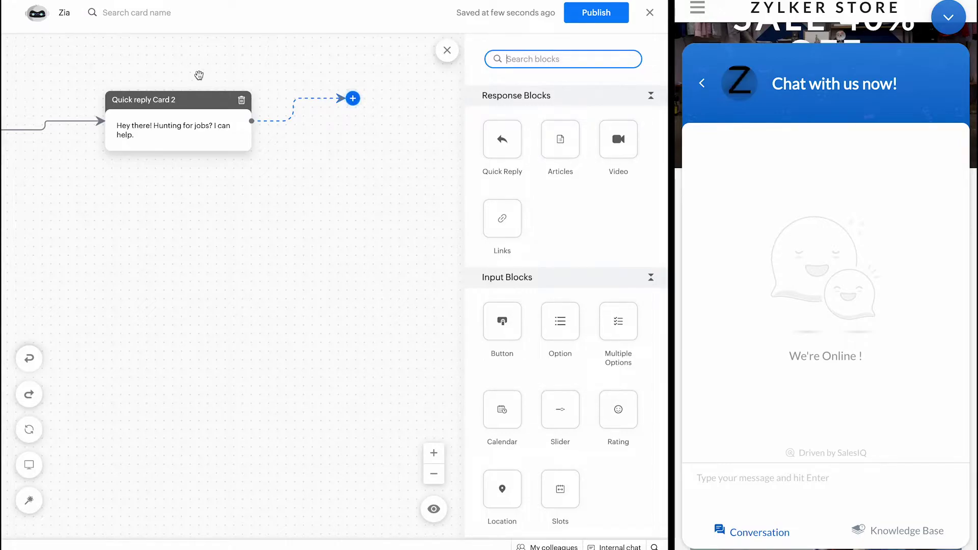
Step: Delete Quick reply Card 2 and check Version History showing the bot unpublished
{"action": "left_click", "coordinate": [241, 100]}
{"action": "left_click", "coordinate": [319, 331]}
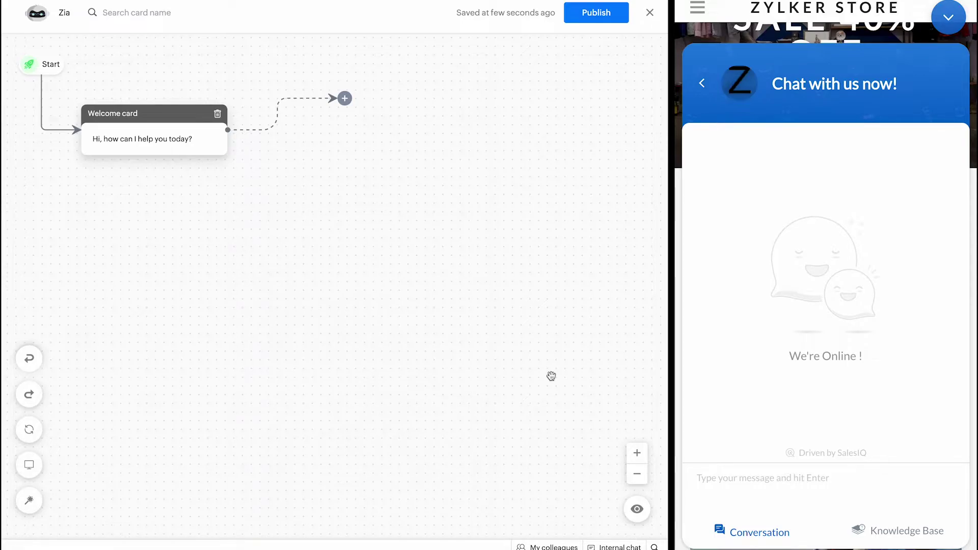
{"action": "left_click", "coordinate": [634, 452]}
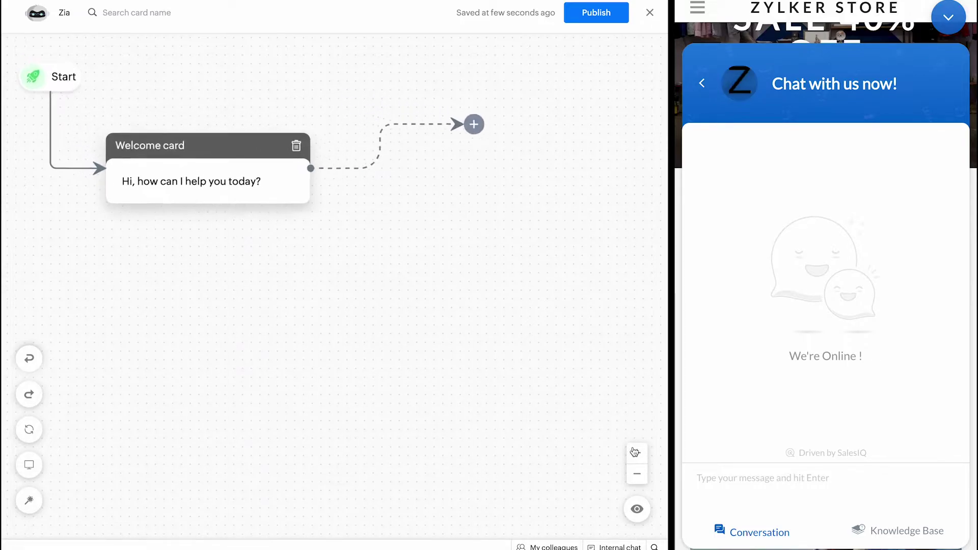
{"action": "left_click", "coordinate": [638, 475]}
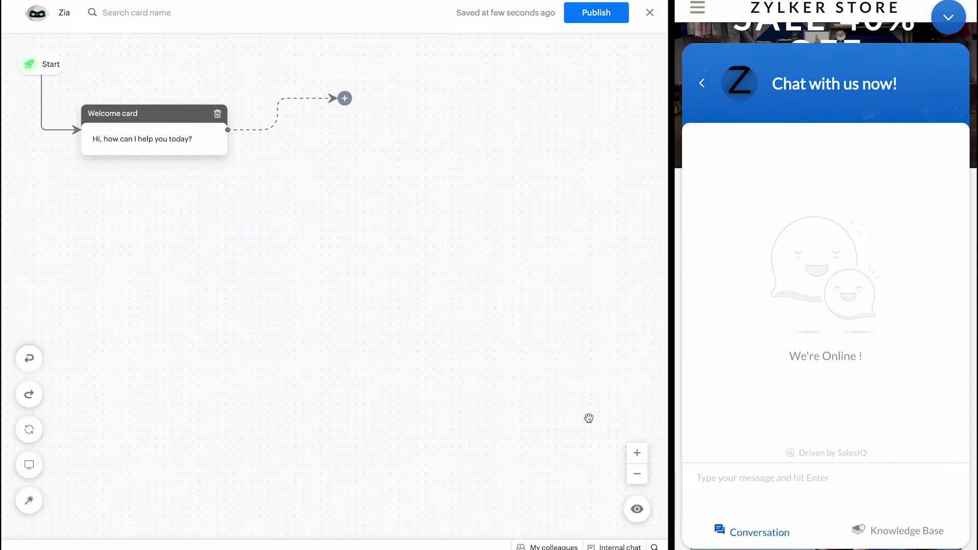
{"action": "left_click", "coordinate": [495, 14]}
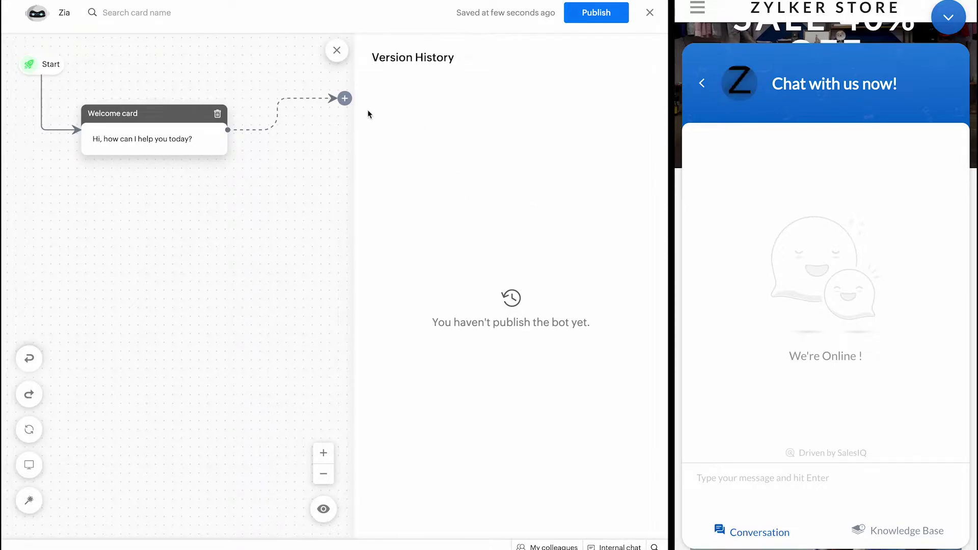
Step: Change the Welcome card message to 'Hi, Welcome to Zylker store!' and save
{"action": "left_click", "coordinate": [334, 57]}
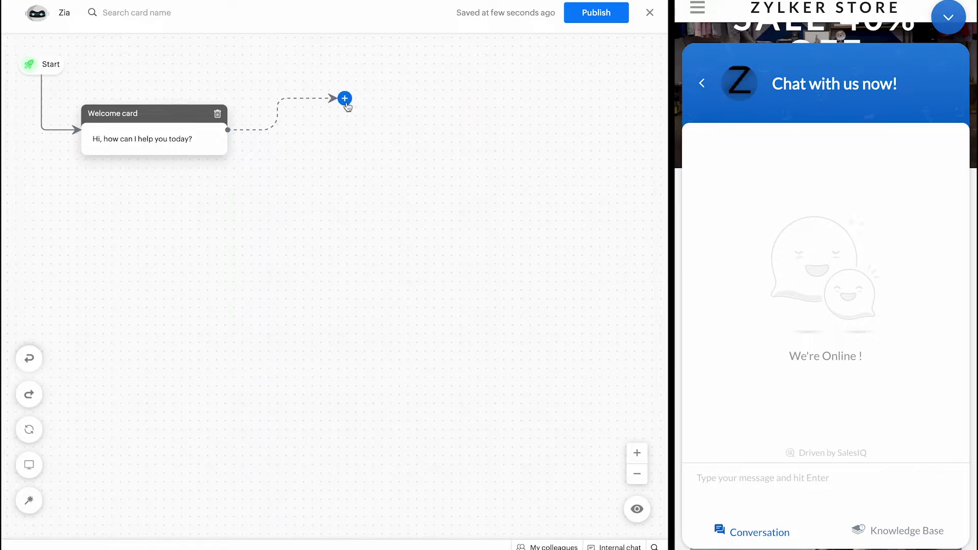
{"action": "left_click", "coordinate": [166, 125]}
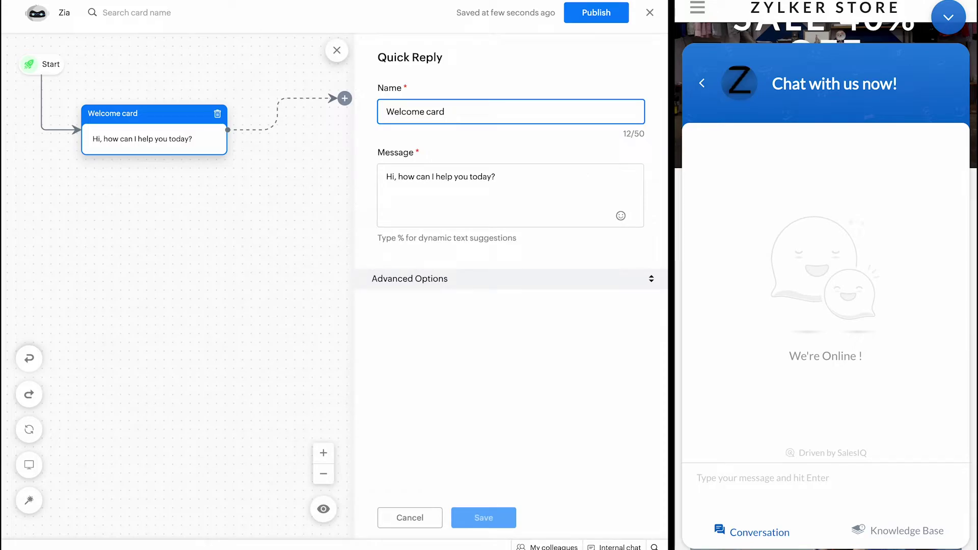
{"action": "triple_click", "coordinate": [464, 176]}
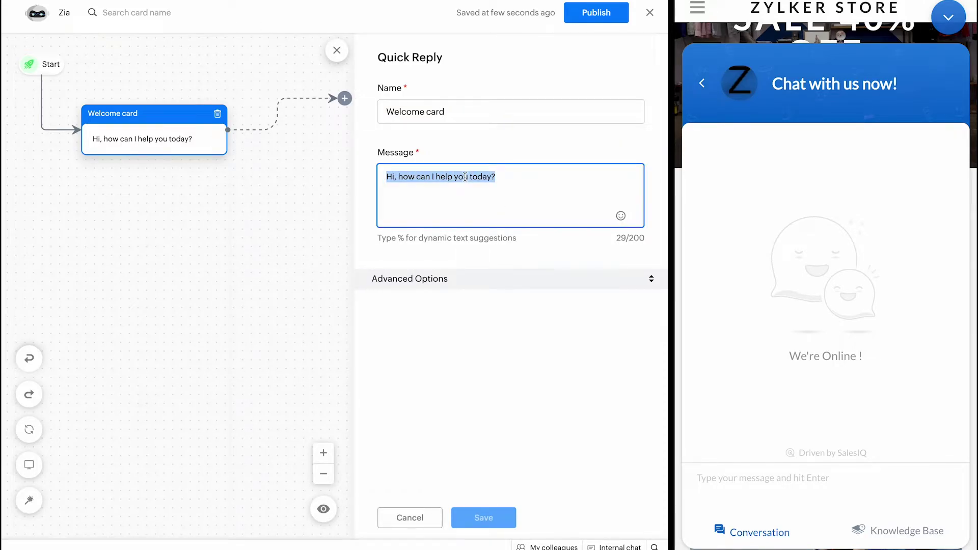
{"action": "type", "text": "Hi"}
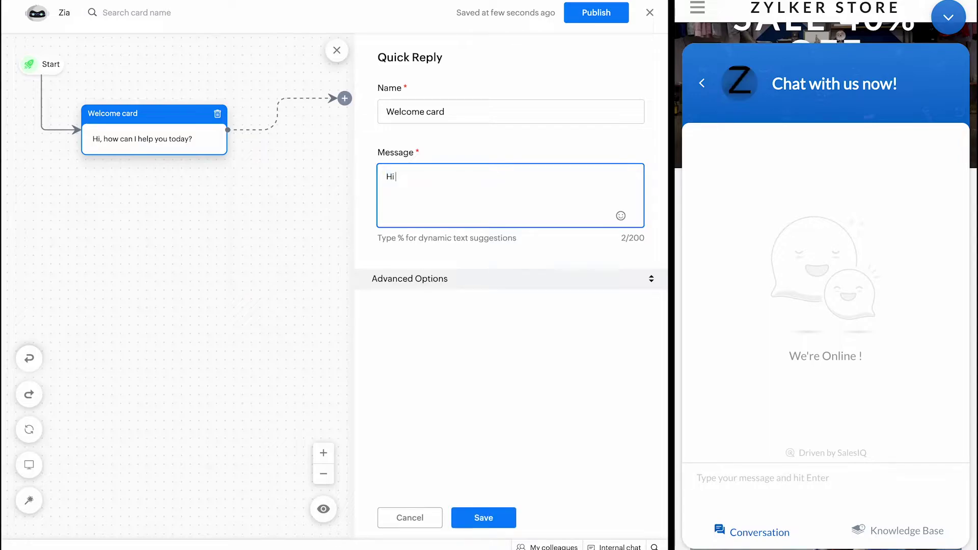
{"action": "type", "text": ", Welcome to"}
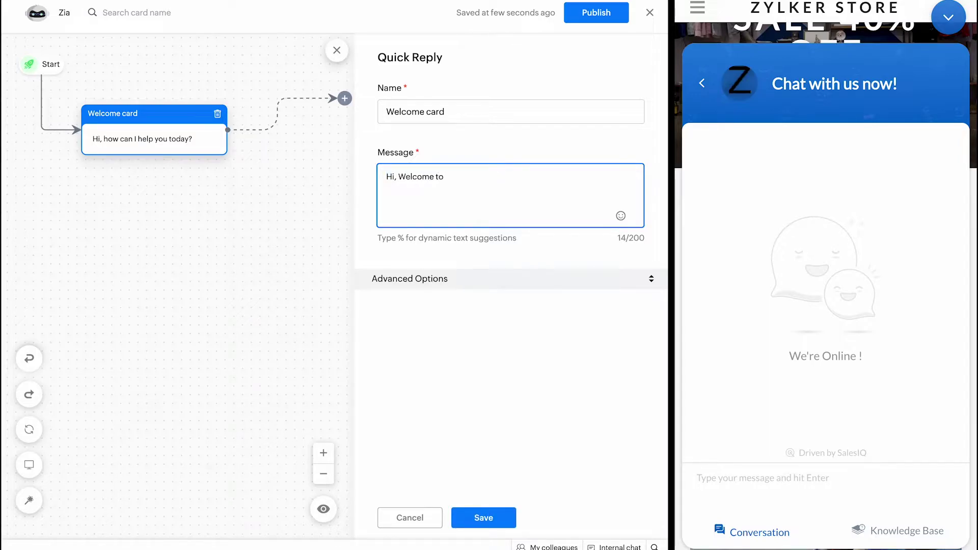
{"action": "type", "text": " Zylker store!"}
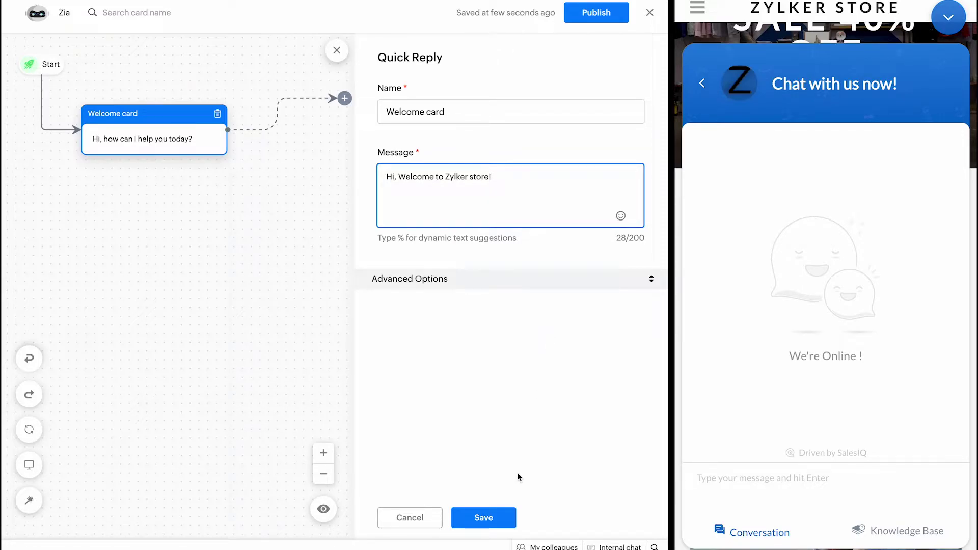
{"action": "left_click", "coordinate": [501, 513]}
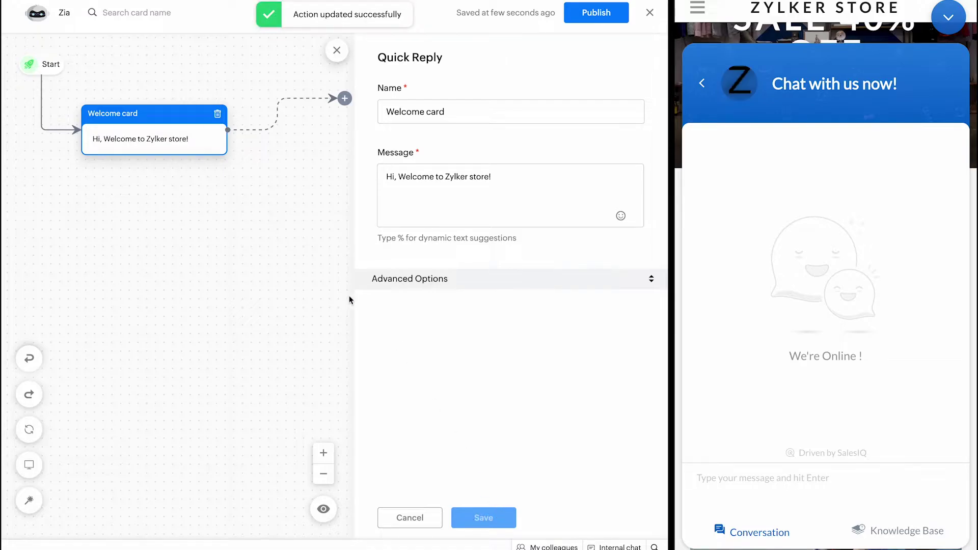
{"action": "scroll", "coordinate": [312, 166], "scroll_direction": "right", "scroll_amount": 3}
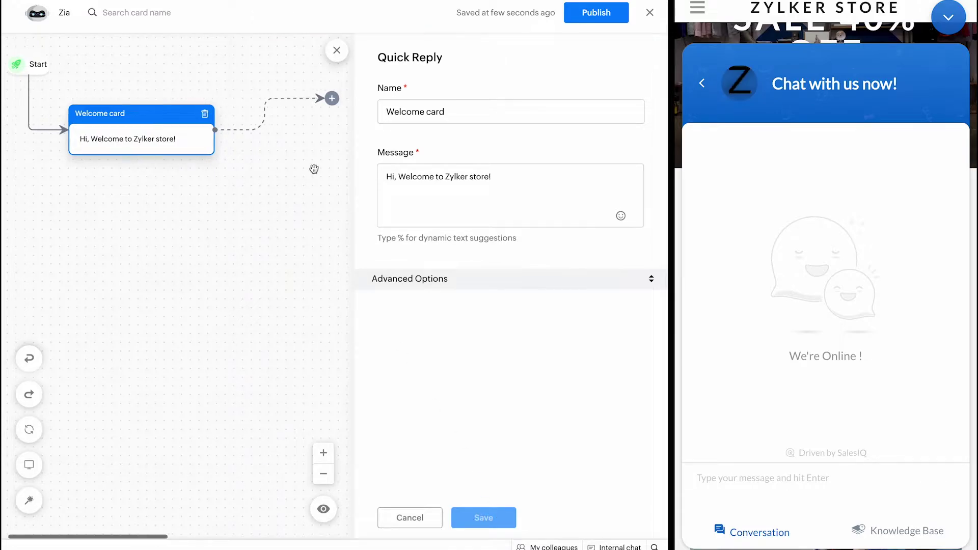
{"action": "scroll", "coordinate": [314, 168], "scroll_direction": "left", "scroll_amount": 3}
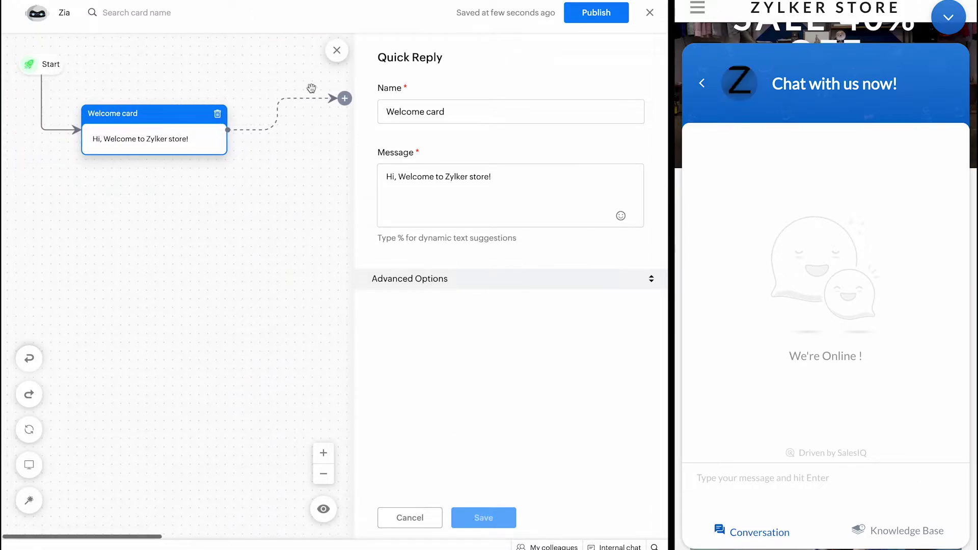
Step: Drop a Button block from Input Blocks after the Welcome card as Button Card 2
{"action": "left_click", "coordinate": [336, 50]}
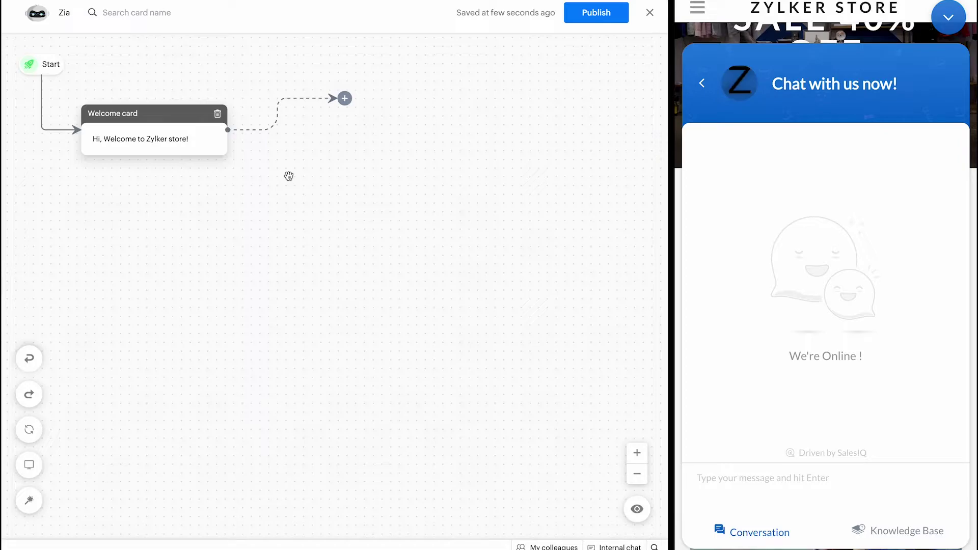
{"action": "left_click", "coordinate": [346, 100]}
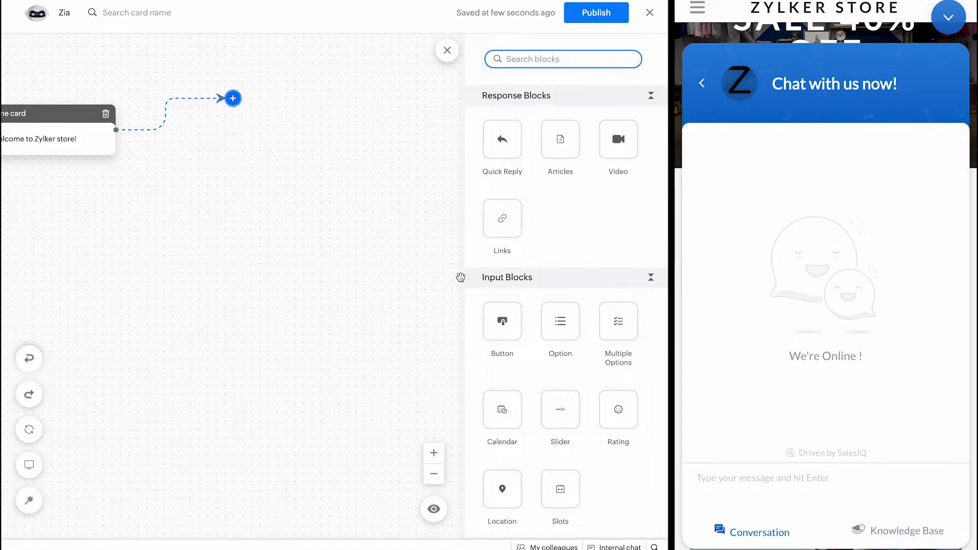
{"action": "left_click", "coordinate": [509, 280]}
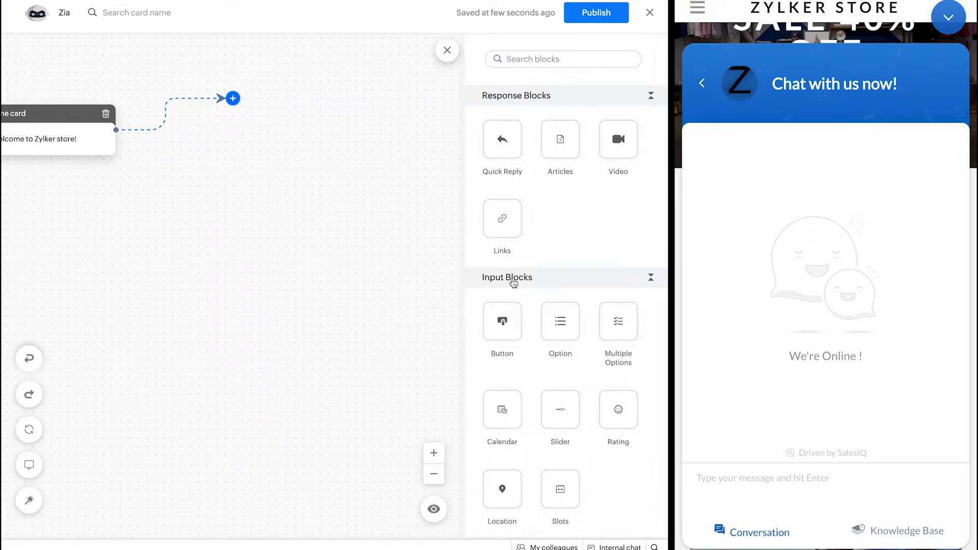
{"action": "left_click", "coordinate": [513, 279]}
{"action": "left_click_drag", "start_coordinate": [492, 316], "coordinate": [238, 127]}
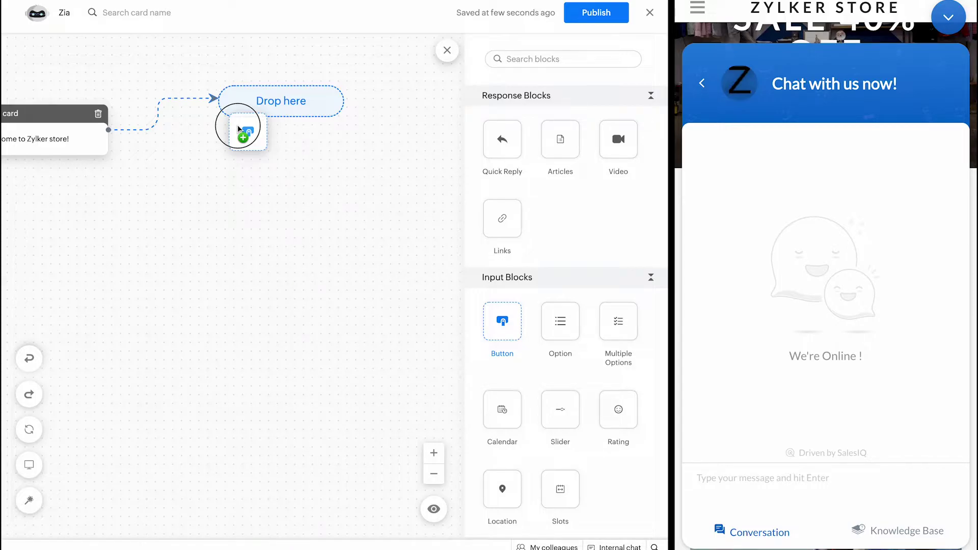
{"action": "left_click_drag", "start_coordinate": [237, 124], "coordinate": [238, 125]}
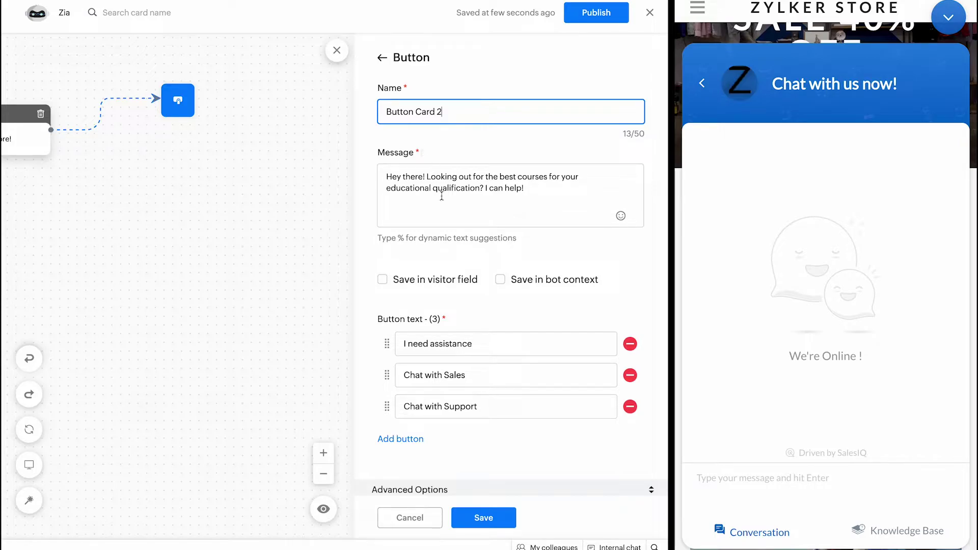
Step: Set Button Card 2's message to 'How can I help you today?'
{"action": "triple_click", "coordinate": [431, 183]}
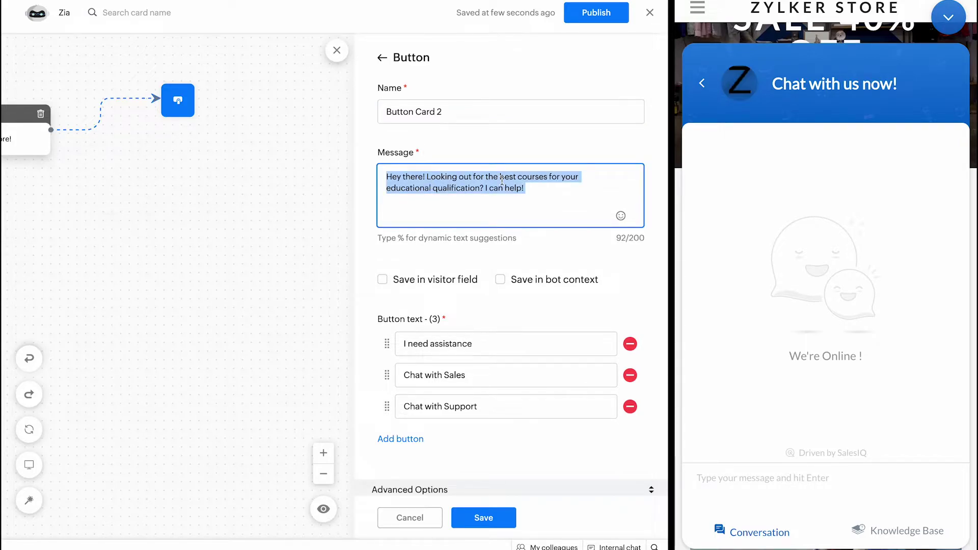
{"action": "type", "text": "Hi"}
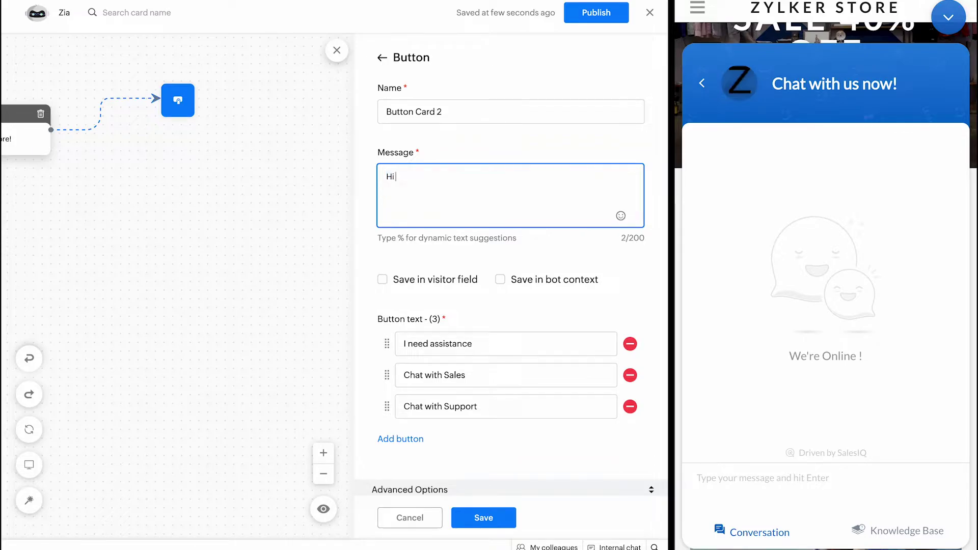
{"action": "key", "text": "BackSpace"}
{"action": "type", "text": "How ca"}
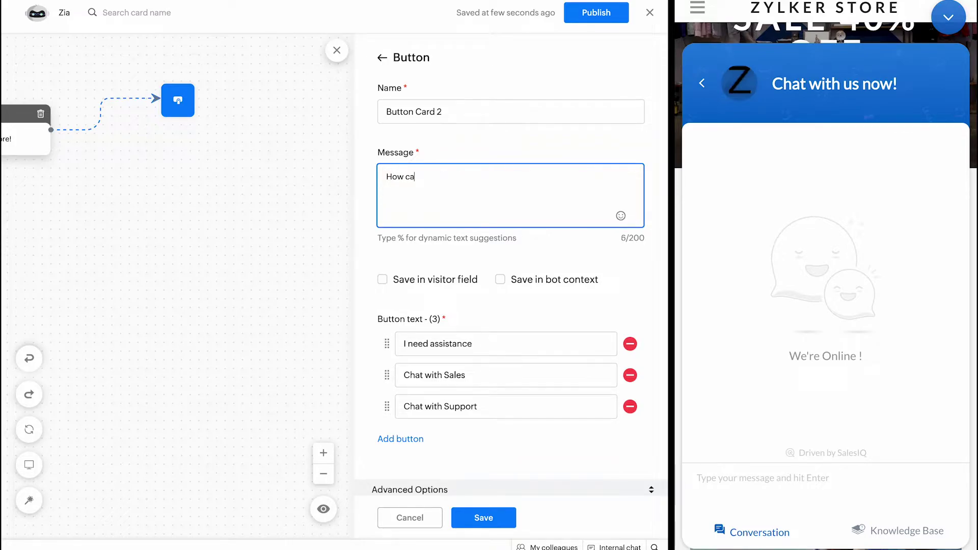
{"action": "type", "text": "n I help you today?"}
Step: Rename its buttons to Deal of the day, Just browsing and My orders, and save
{"action": "scroll", "coordinate": [463, 209], "scroll_direction": "down", "scroll_amount": 1}
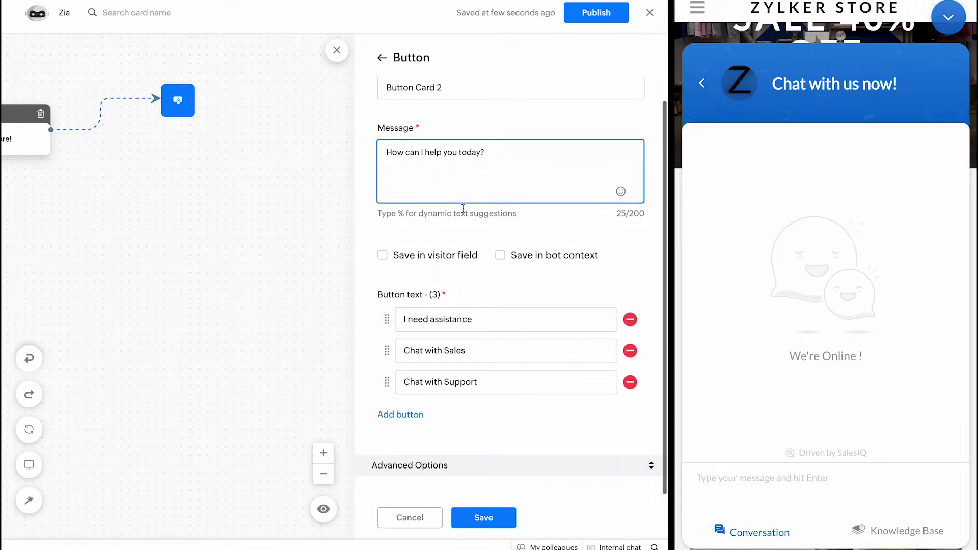
{"action": "triple_click", "coordinate": [442, 317]}
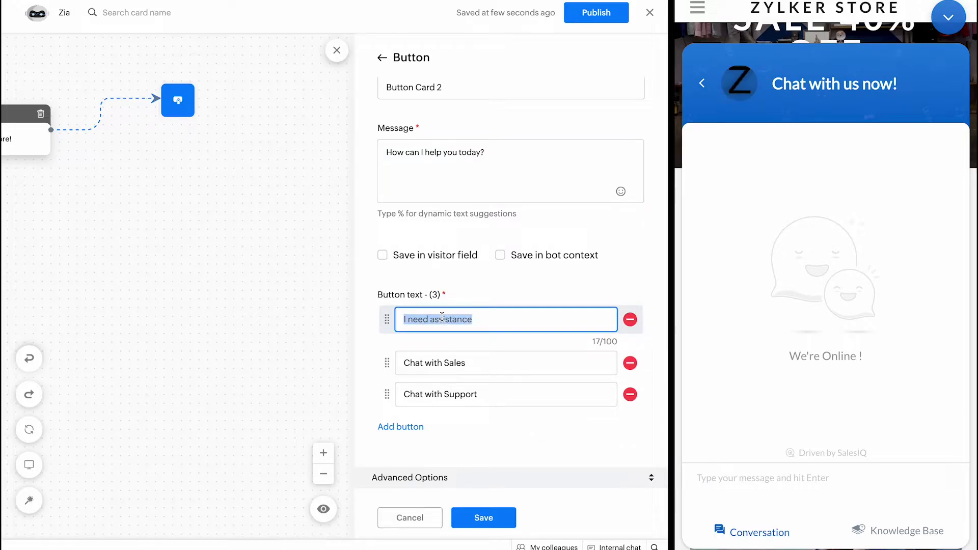
{"action": "type", "text": "Deal of the"}
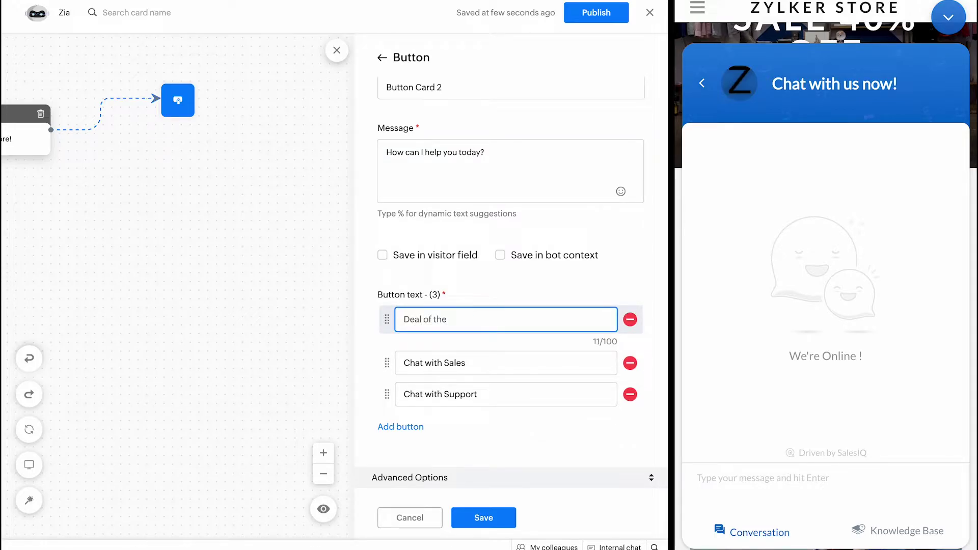
{"action": "type", "text": "day"}
{"action": "left_click", "coordinate": [460, 350]}
{"action": "triple_click", "coordinate": [432, 352]}
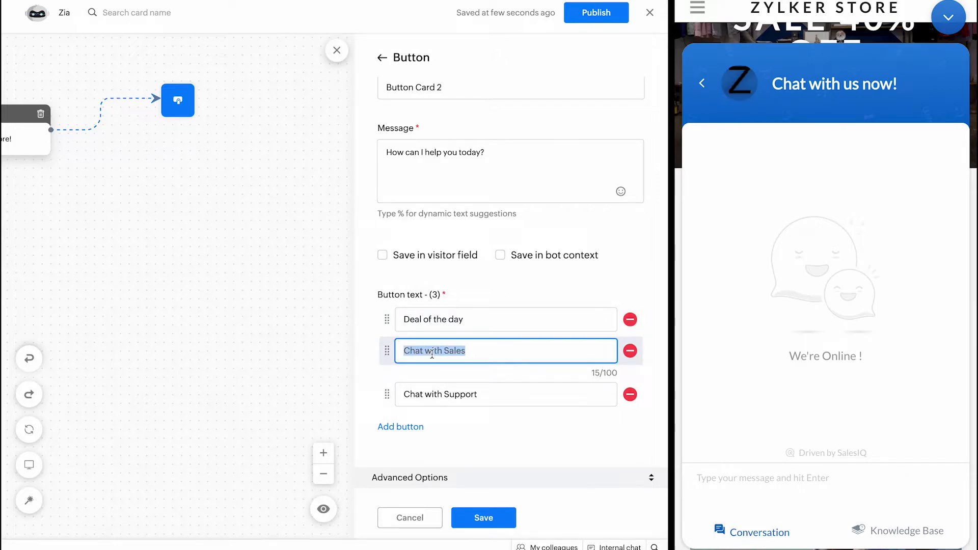
{"action": "type", "text": "Just"}
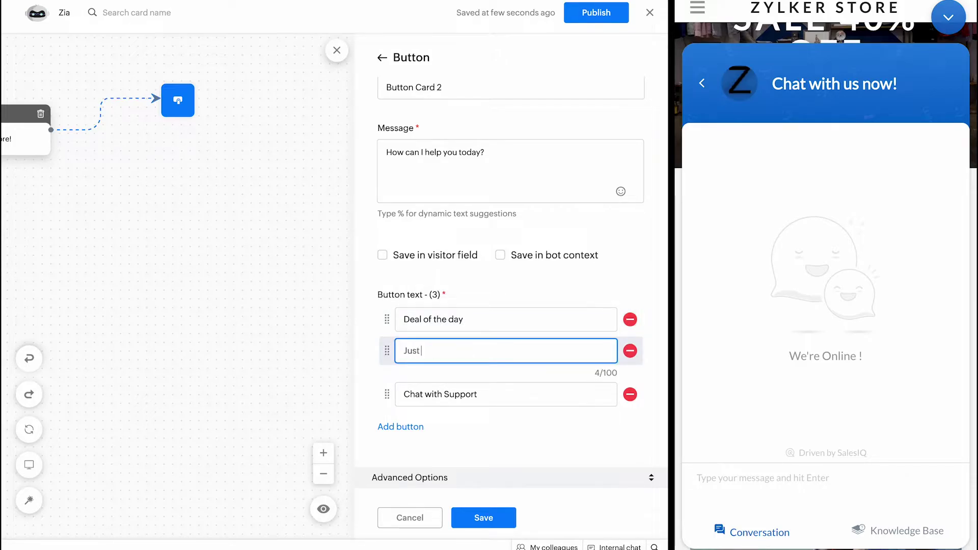
{"action": "type", "text": " browsing"}
{"action": "triple_click", "coordinate": [441, 401]}
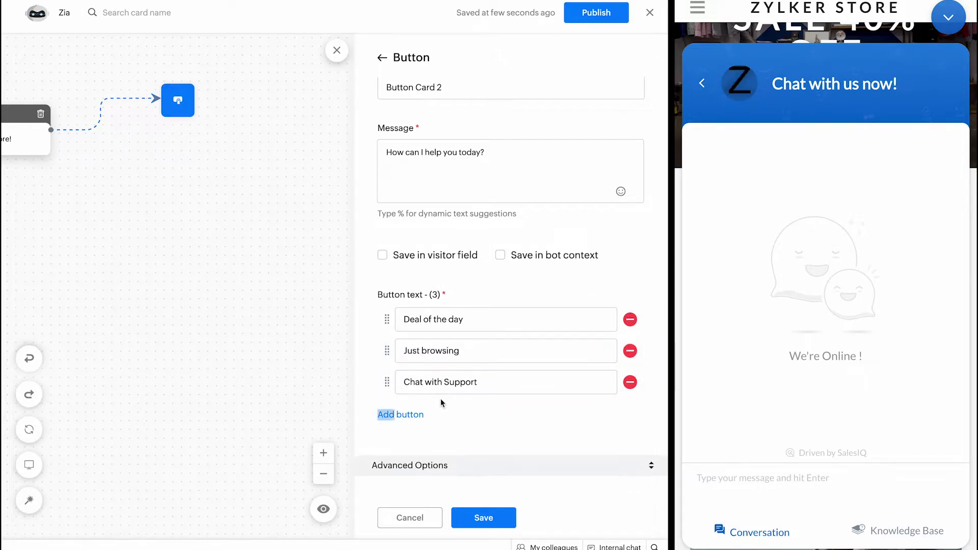
{"action": "triple_click", "coordinate": [428, 382]}
{"action": "type", "text": "M"}
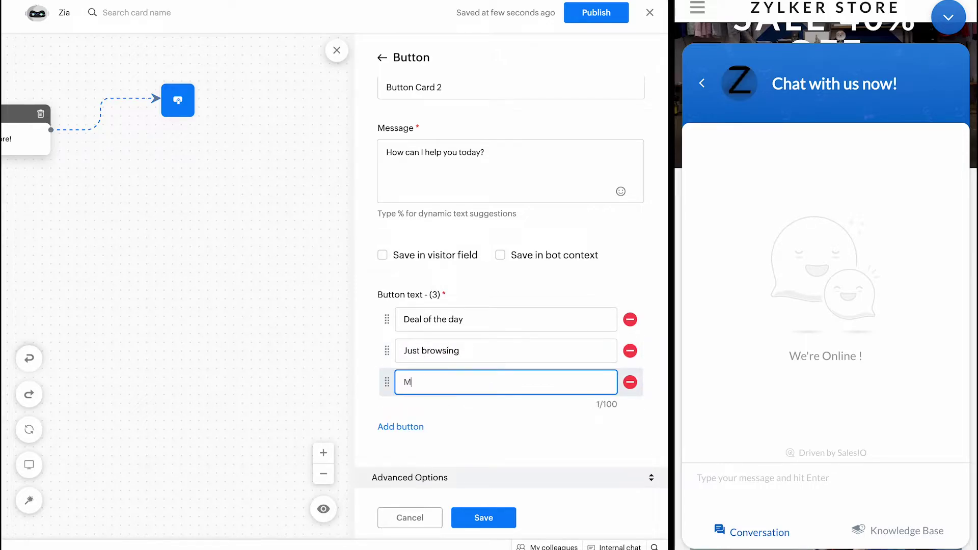
{"action": "type", "text": "y orders"}
{"action": "left_click", "coordinate": [469, 467]}
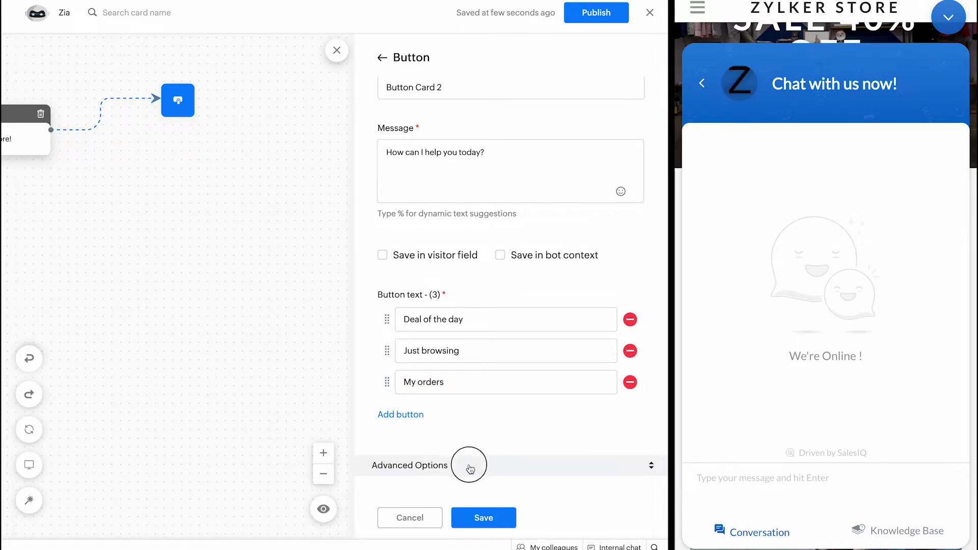
{"action": "left_click", "coordinate": [483, 517]}
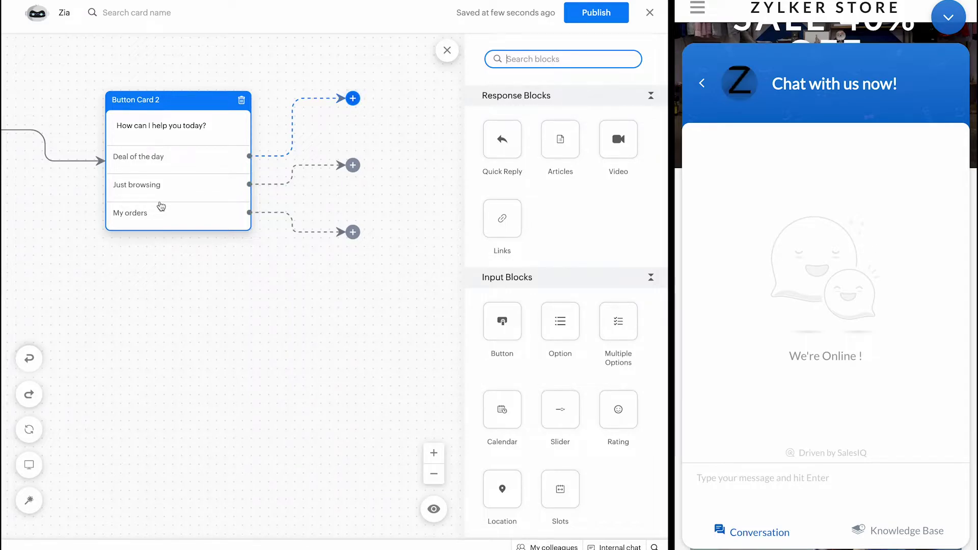
Step: Pick the + on Button Card 2's Just browsing branch to add a block there
{"action": "left_click", "coordinate": [338, 147]}
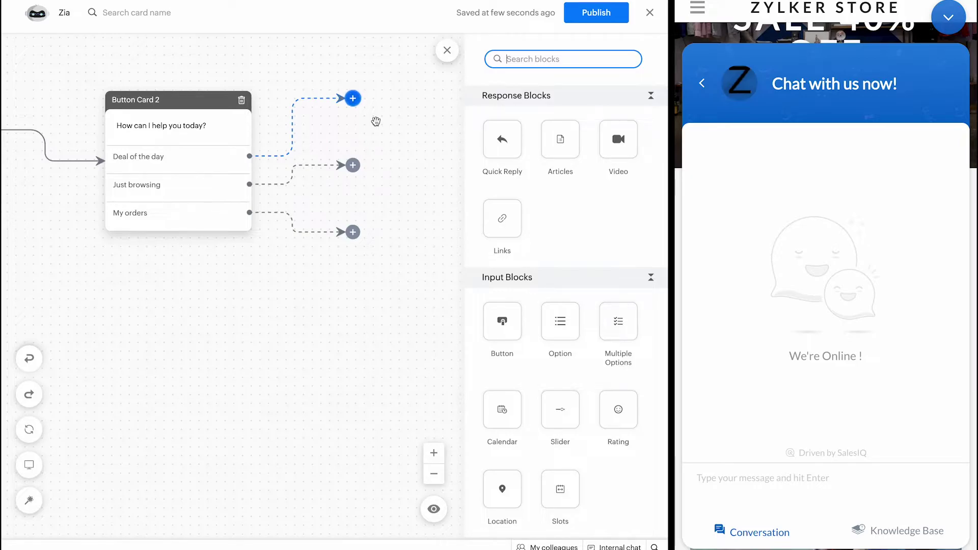
{"action": "left_click", "coordinate": [360, 168]}
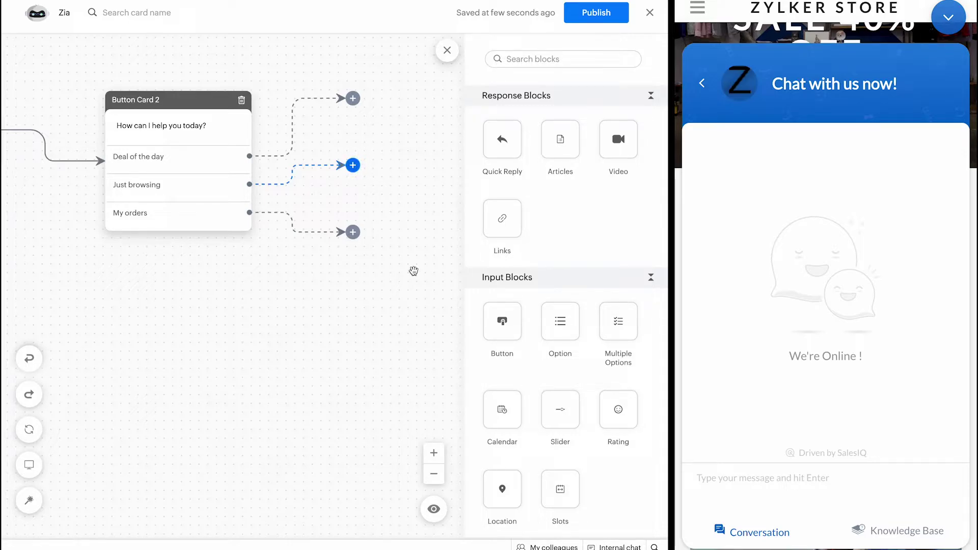
Step: Place a Button block on the Just browsing branch and paste the buy-now-or-upcoming message
{"action": "left_click_drag", "start_coordinate": [500, 320], "coordinate": [349, 168]}
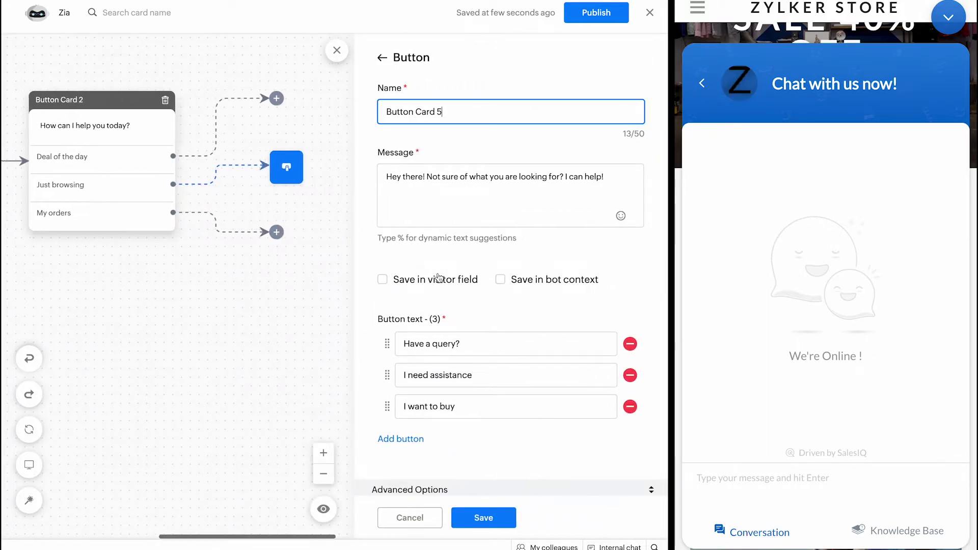
{"action": "triple_click", "coordinate": [408, 175]}
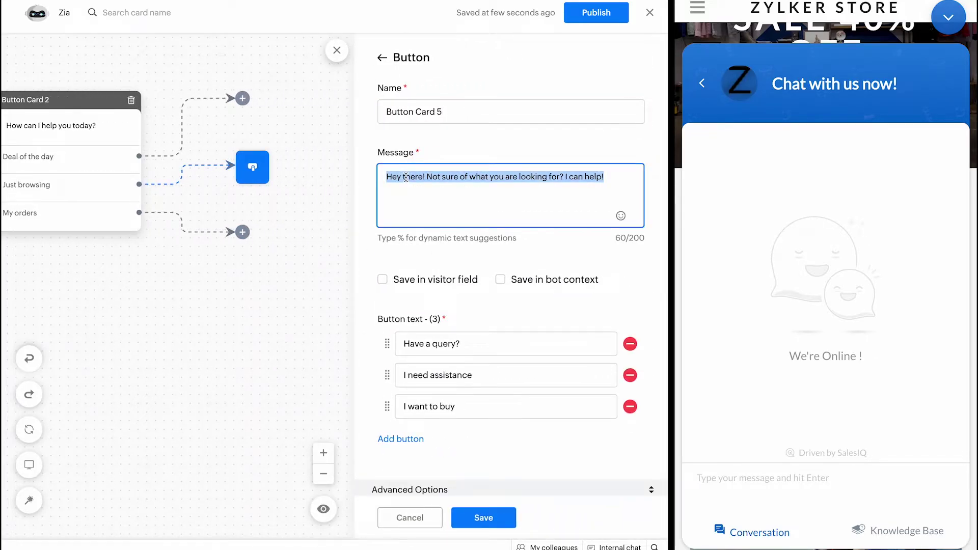
{"action": "type", "text": "Great! let me give you a look around. Are you looking to buy something now or are you looking forward to our upcoming products?"}
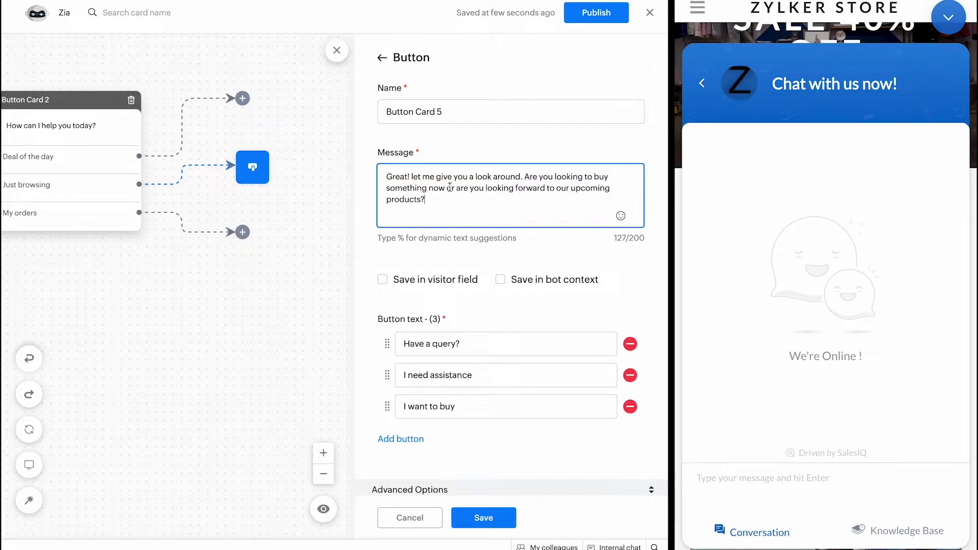
Step: Label its buttons Upcoming and Launched, remove the third button, and save Button Card 5
{"action": "left_click_drag", "start_coordinate": [404, 320], "coordinate": [463, 319]}
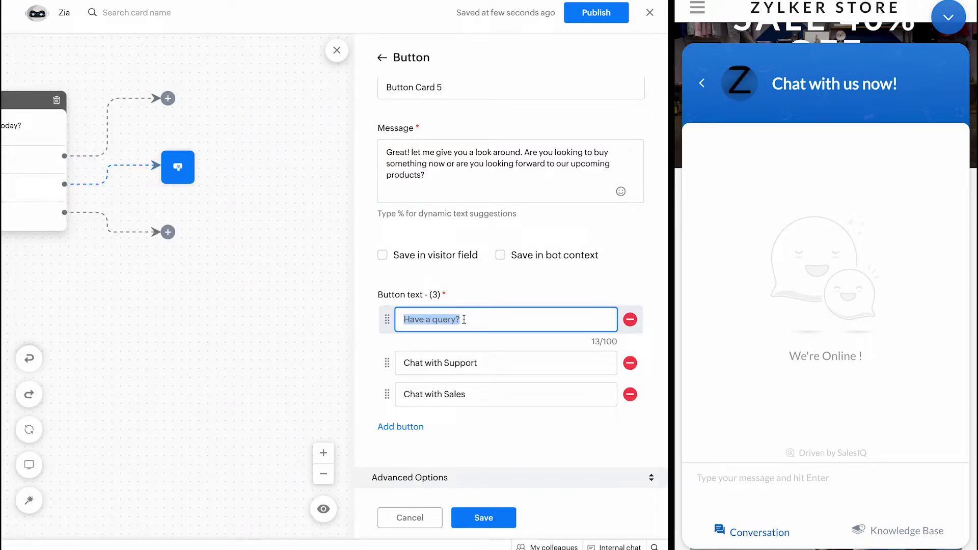
{"action": "type", "text": "Upc"}
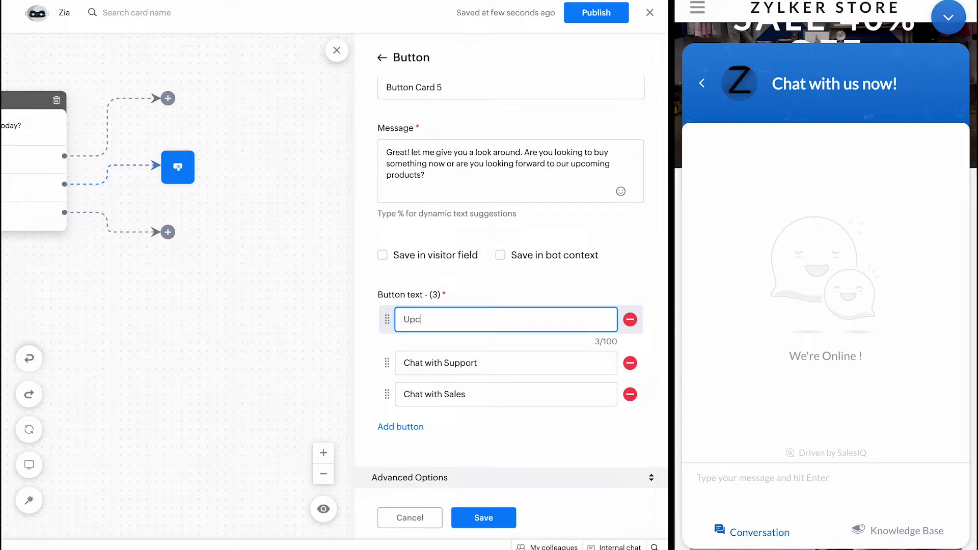
{"action": "type", "text": "omings"}
{"action": "key", "text": "BackSpace"}
{"action": "key", "text": "Tab"}
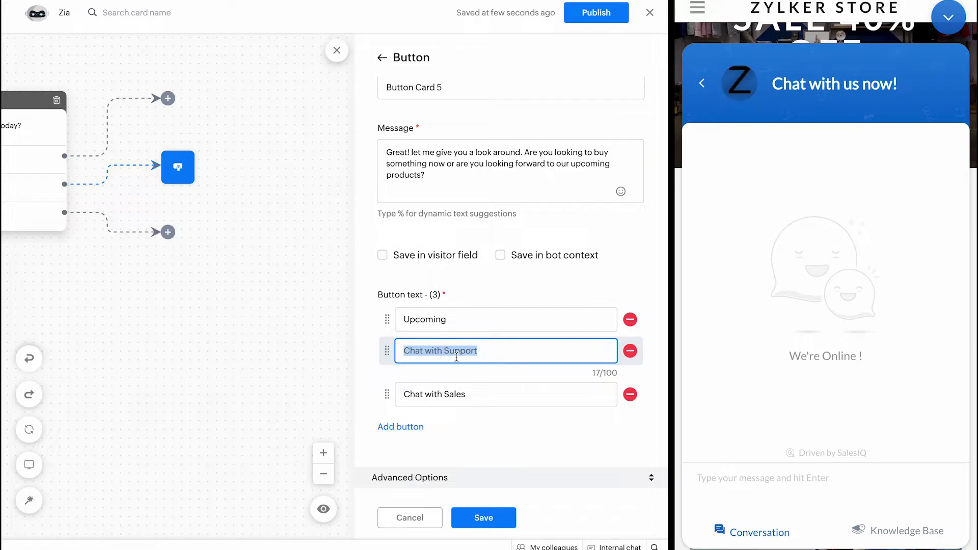
{"action": "type", "text": "Launched"}
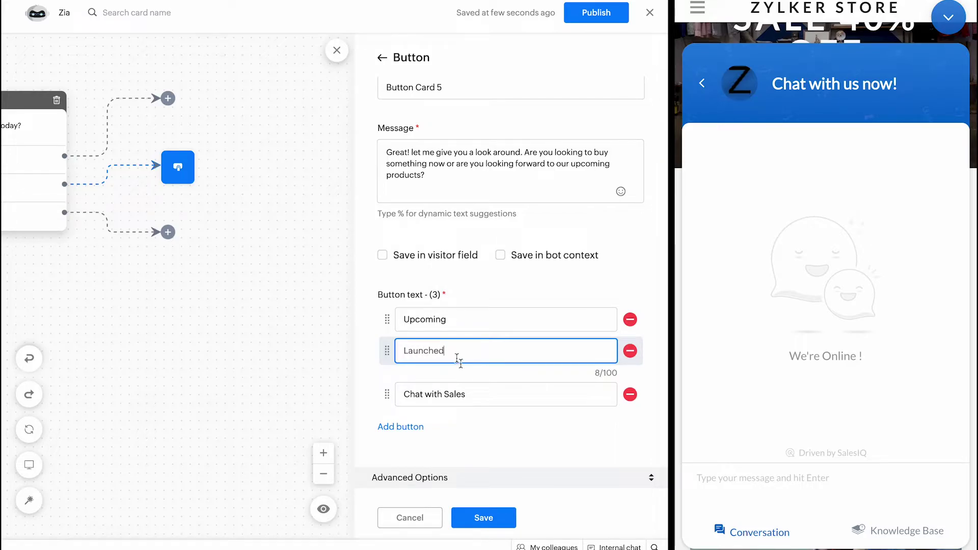
{"action": "left_click", "coordinate": [600, 410]}
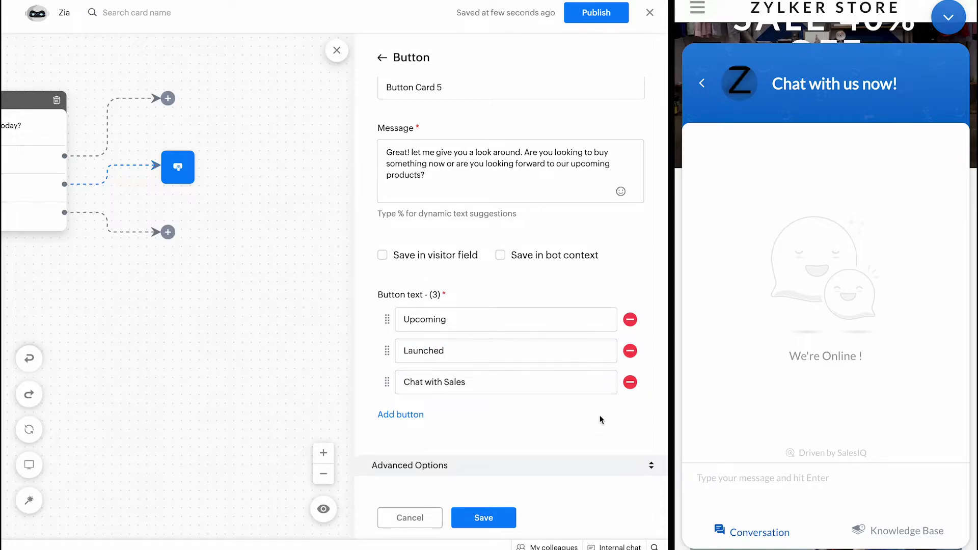
{"action": "left_click", "coordinate": [629, 383]}
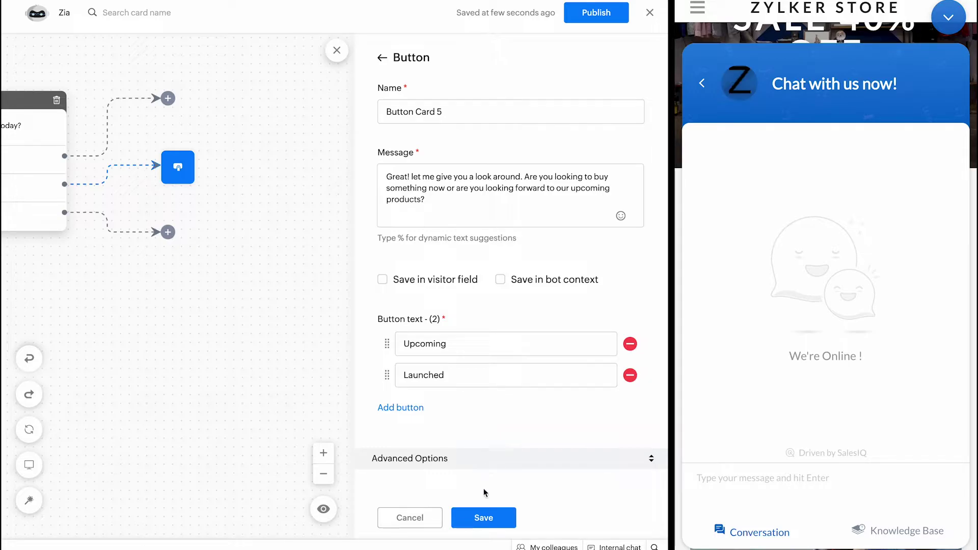
{"action": "left_click", "coordinate": [481, 517]}
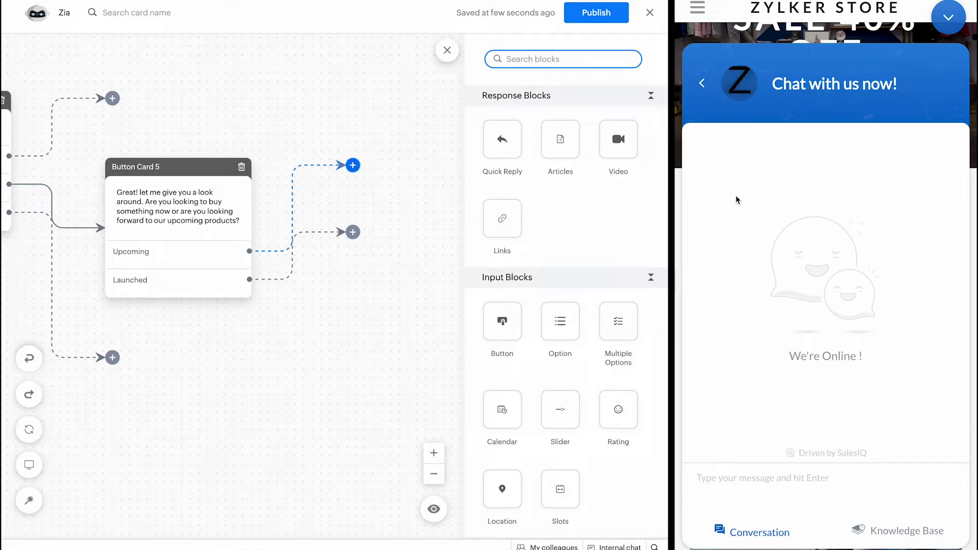
Step: Focus the Zylker Store chat's message box to start testing the bot
{"action": "left_click", "coordinate": [734, 483]}
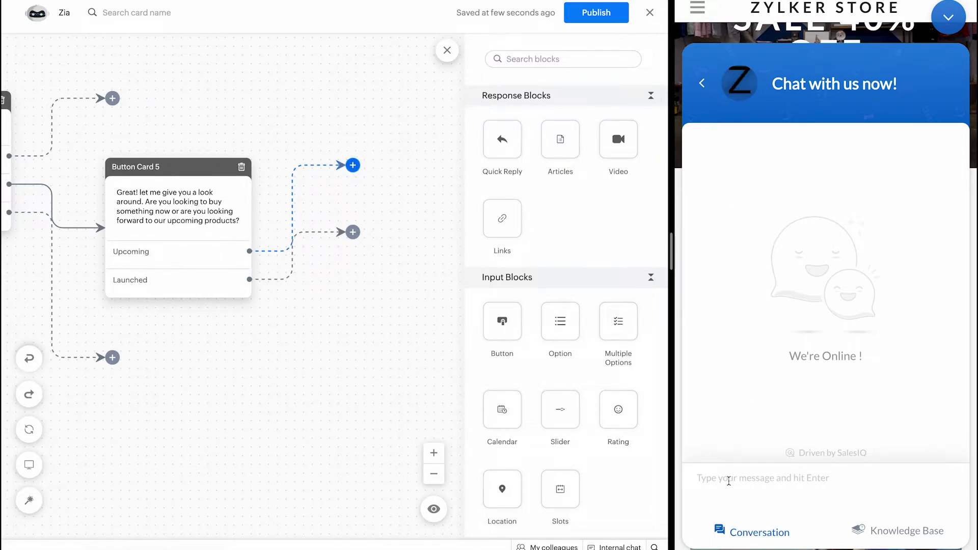
Step: Greet the bot with 'Hi' in the preview, then choose Just Browsing and Upcoming
{"action": "type", "text": "Hi"}
{"action": "key", "text": "Return"}
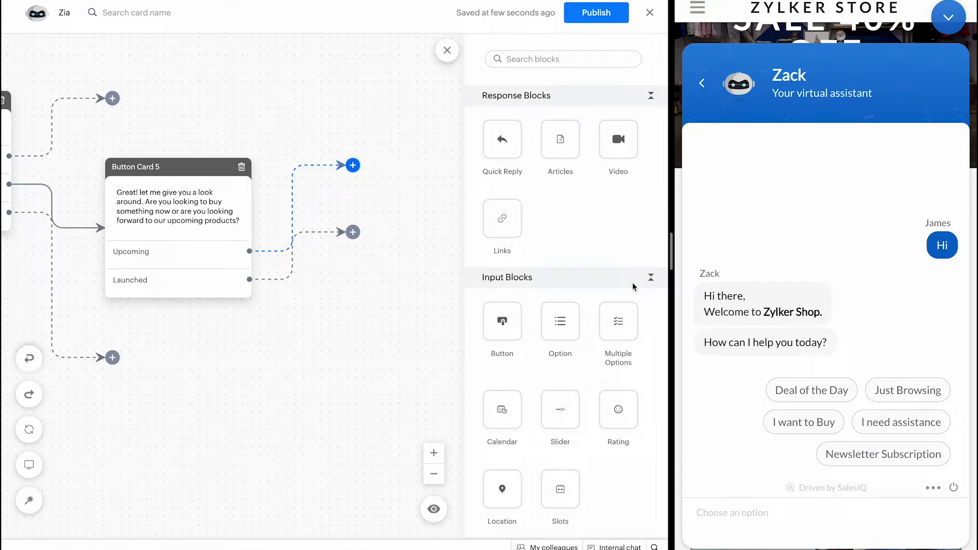
{"action": "left_click", "coordinate": [879, 396]}
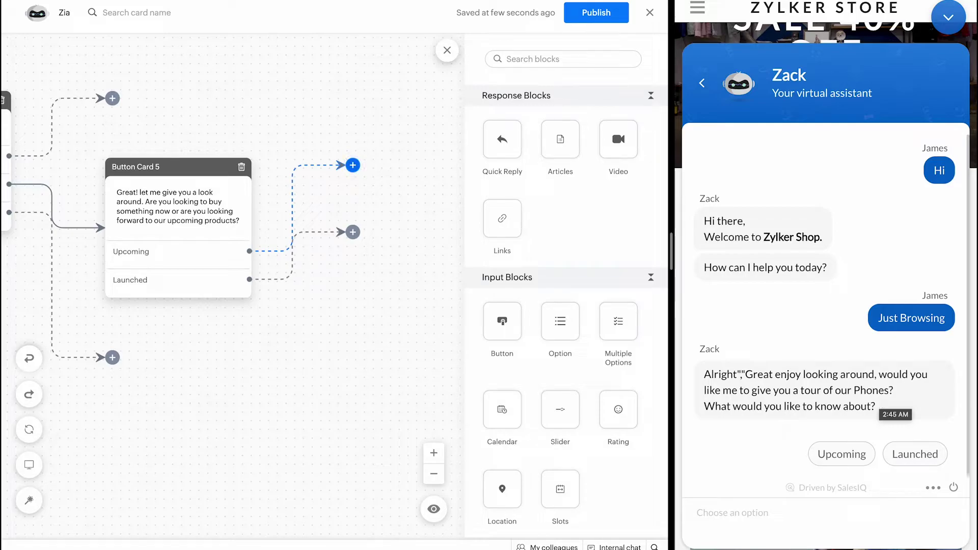
{"action": "left_click", "coordinate": [842, 456]}
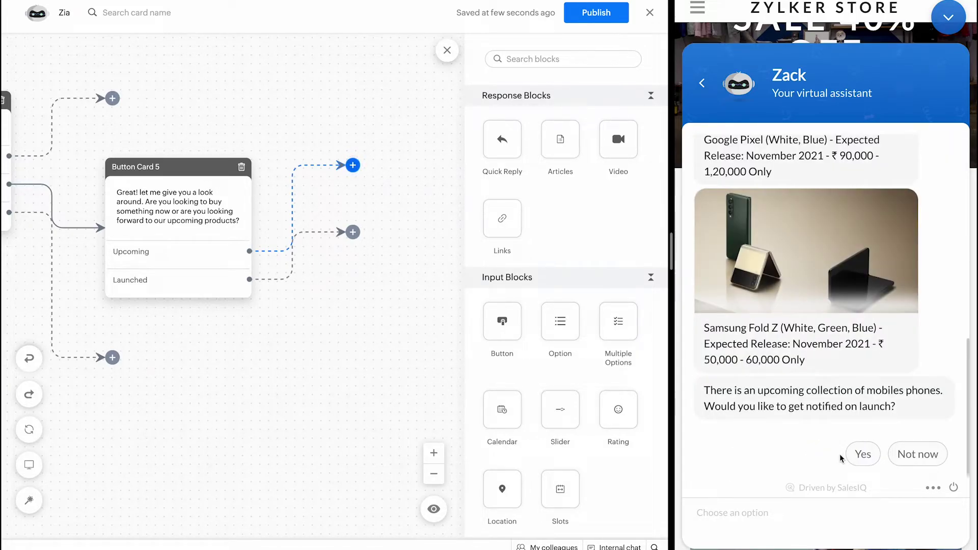
Step: Browse the Upcoming product cards and attach a Quick Reply card to the Upcoming branch
{"action": "scroll", "coordinate": [765, 303], "scroll_direction": "up", "scroll_amount": 5}
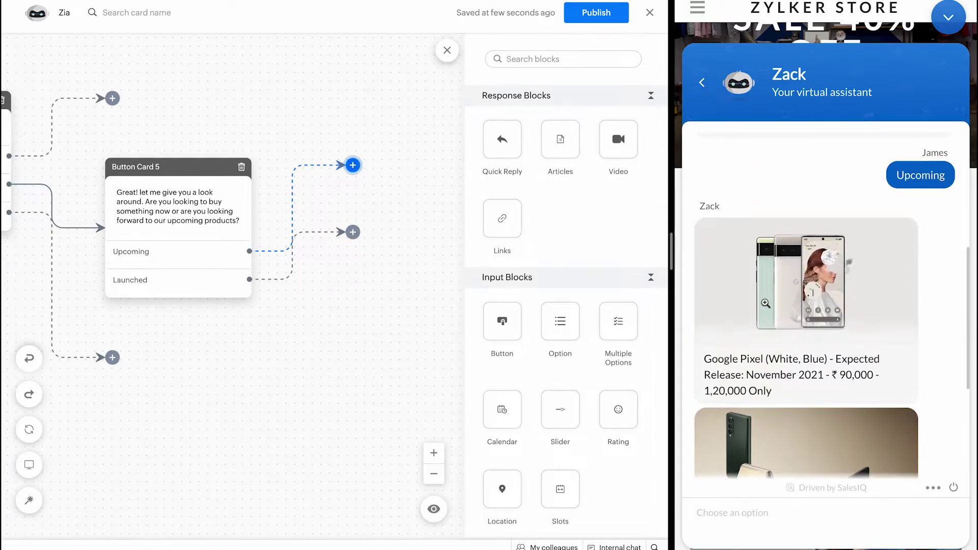
{"action": "scroll", "coordinate": [765, 303], "scroll_direction": "down", "scroll_amount": 5}
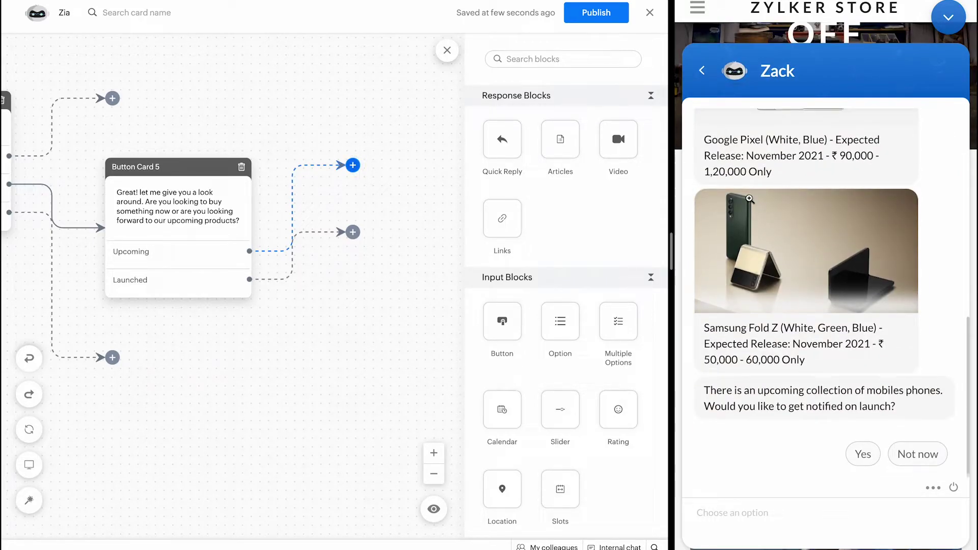
{"action": "scroll", "coordinate": [750, 202], "scroll_direction": "up", "scroll_amount": 2}
{"action": "scroll", "coordinate": [749, 202], "scroll_direction": "up", "scroll_amount": 1}
{"action": "scroll", "coordinate": [749, 202], "scroll_direction": "down", "scroll_amount": 3}
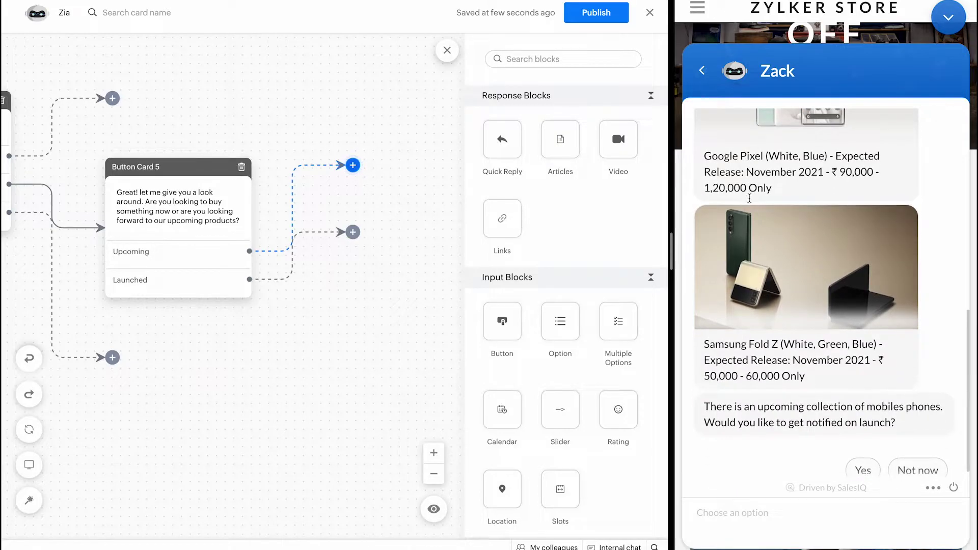
{"action": "scroll", "coordinate": [790, 188], "scroll_direction": "up", "scroll_amount": 1}
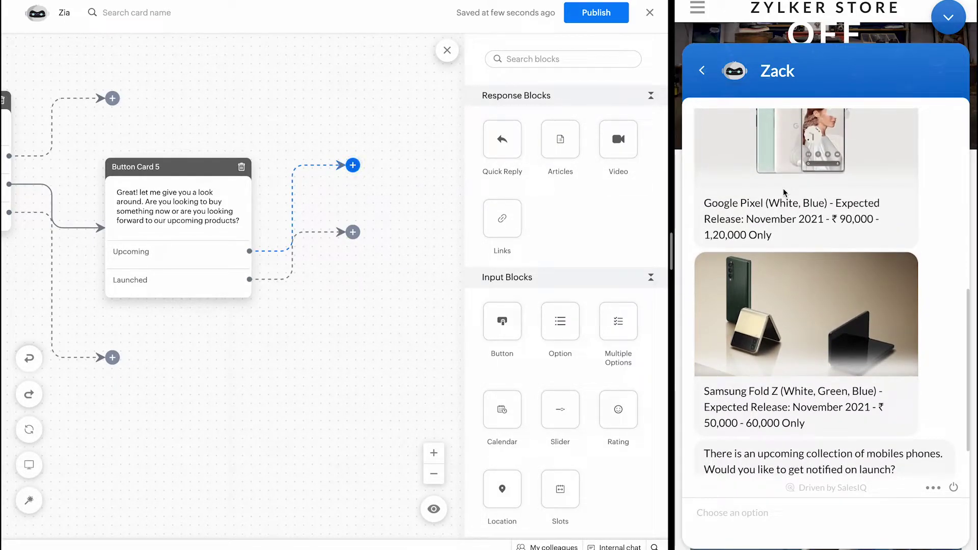
{"action": "scroll", "coordinate": [784, 192], "scroll_direction": "down", "scroll_amount": 1}
{"action": "scroll", "coordinate": [784, 192], "scroll_direction": "down", "scroll_amount": 1}
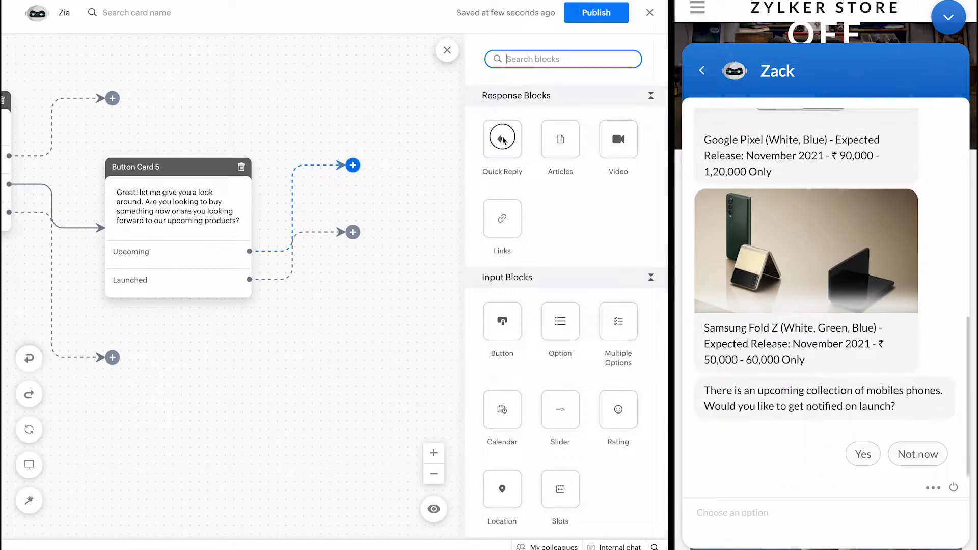
{"action": "left_click_drag", "start_coordinate": [502, 140], "coordinate": [366, 160]}
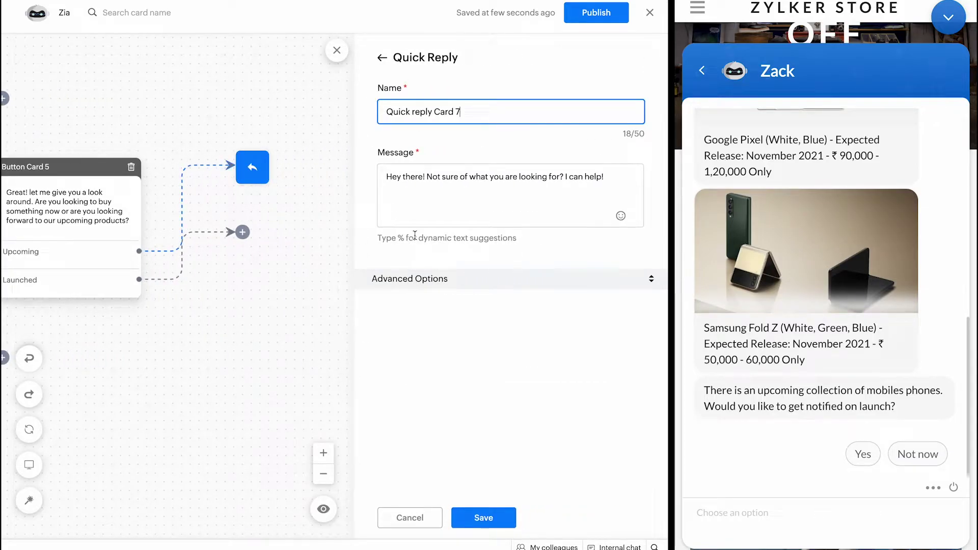
Step: Set Quick reply Card 7's message to the copied Google Pixel release caption
{"action": "scroll", "coordinate": [800, 227], "scroll_direction": "up", "scroll_amount": 2}
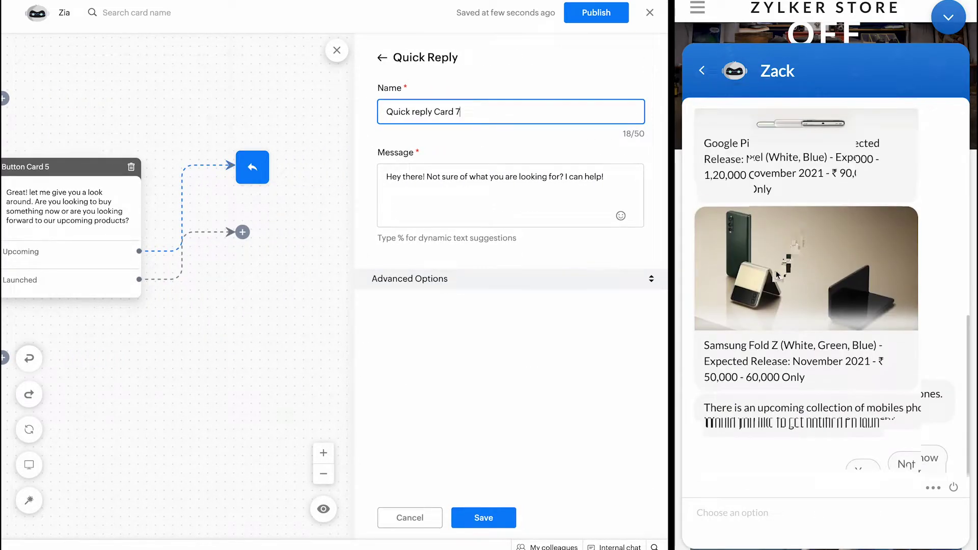
{"action": "scroll", "coordinate": [775, 272], "scroll_direction": "up", "scroll_amount": 1}
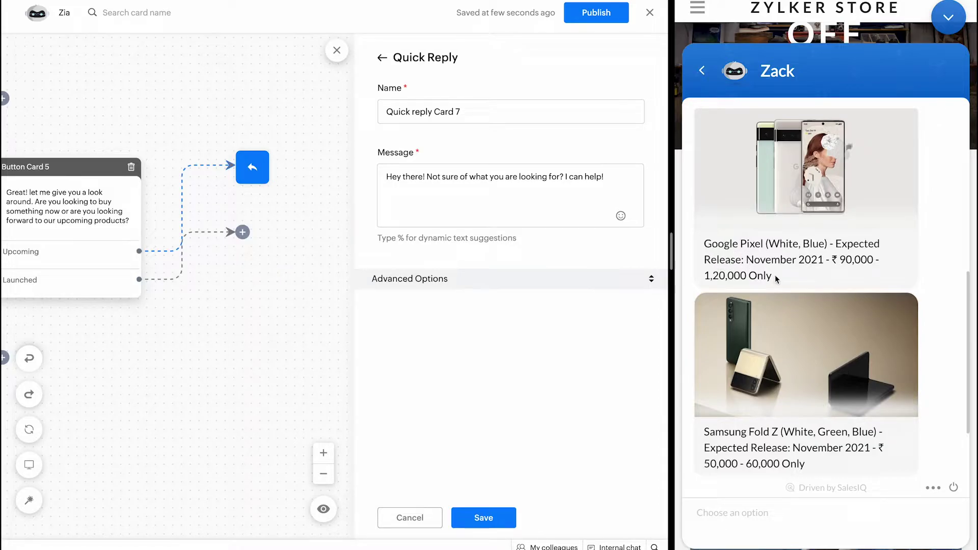
{"action": "left_click_drag", "start_coordinate": [775, 277], "coordinate": [695, 236]}
{"action": "key", "text": "ctrl+c"}
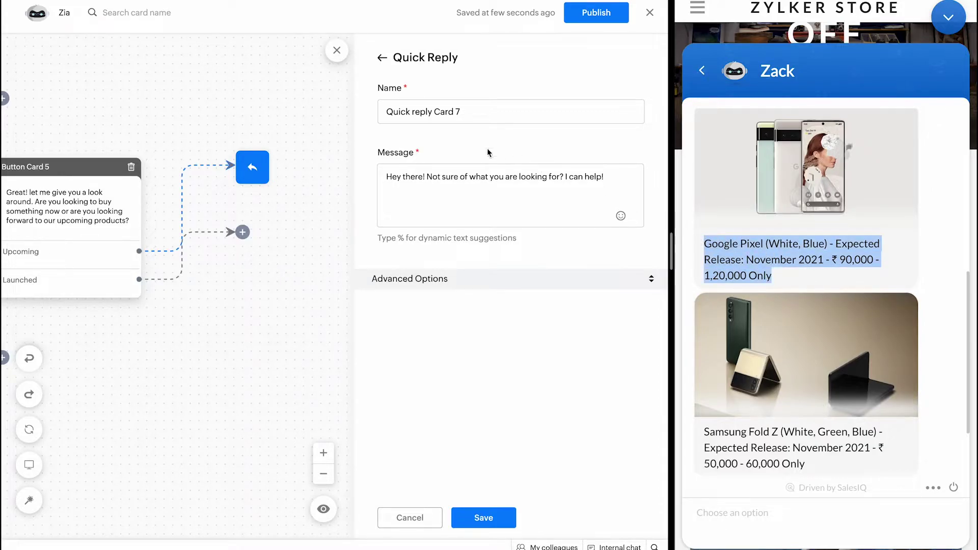
{"action": "triple_click", "coordinate": [479, 180]}
{"action": "key", "text": "ctrl+v"}
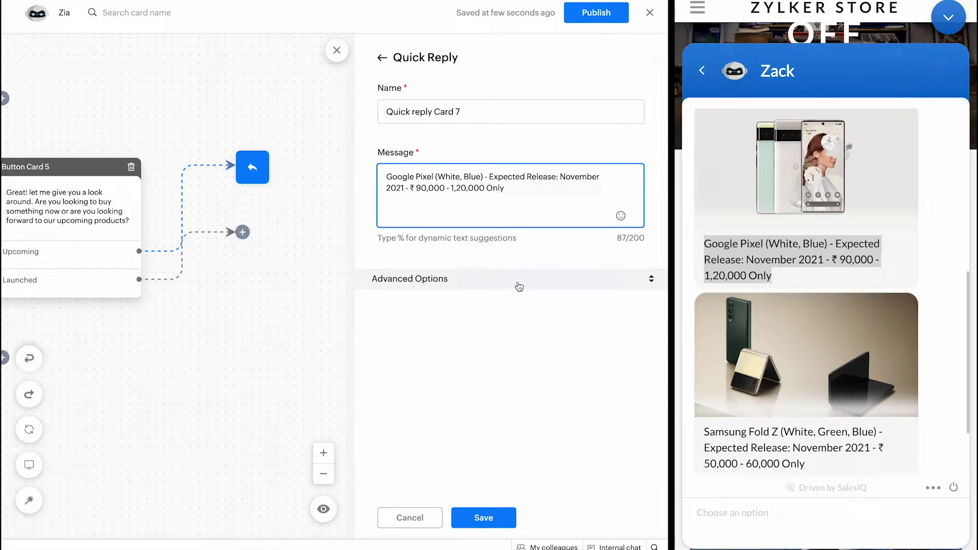
Step: Expand Advanced Options and save the Google Pixel product image to Downloads, overwriting the old copy
{"action": "left_click", "coordinate": [506, 280]}
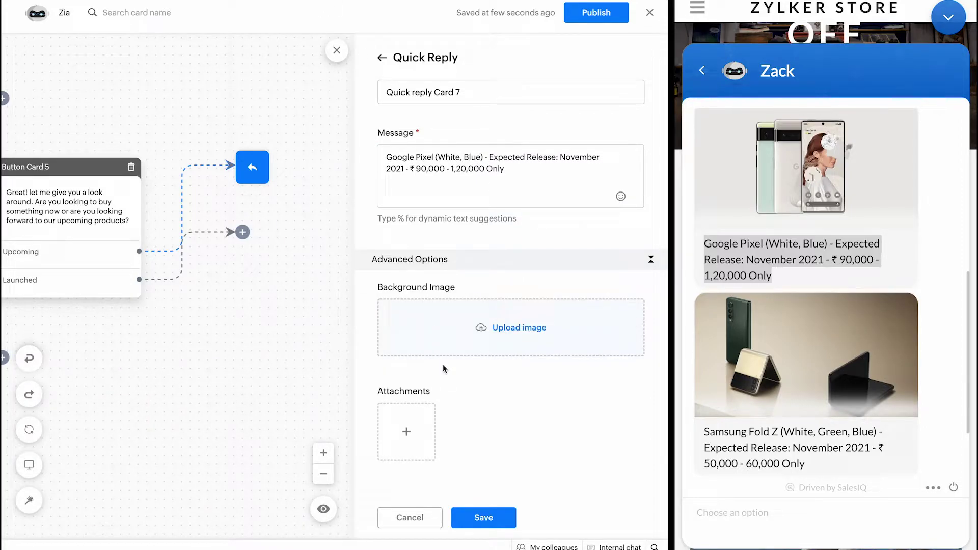
{"action": "left_click", "coordinate": [460, 339]}
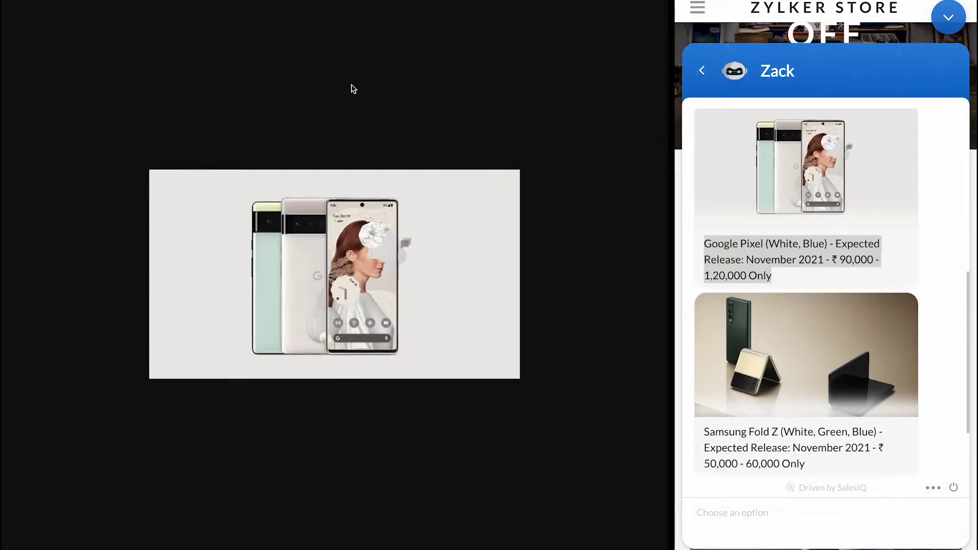
{"action": "right_click", "coordinate": [349, 273]}
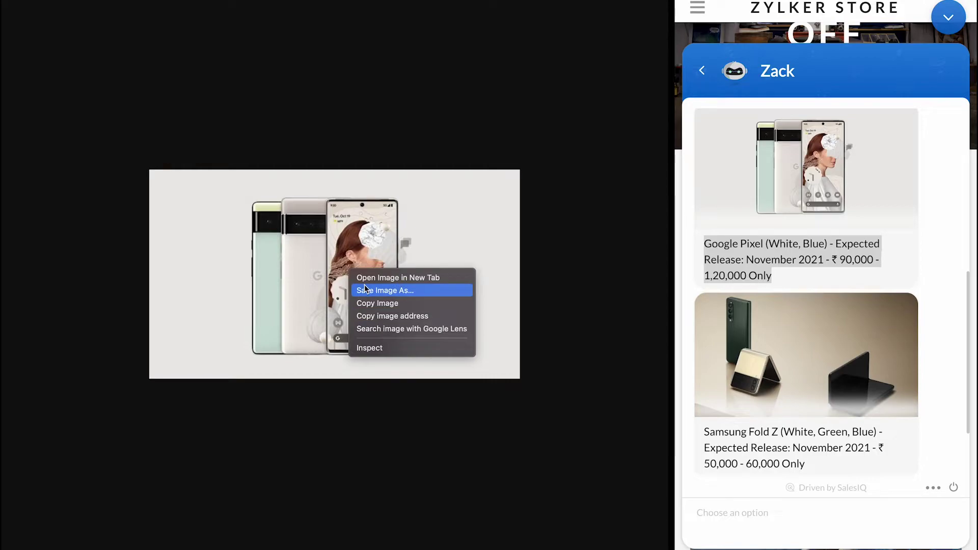
{"action": "left_click", "coordinate": [478, 300]}
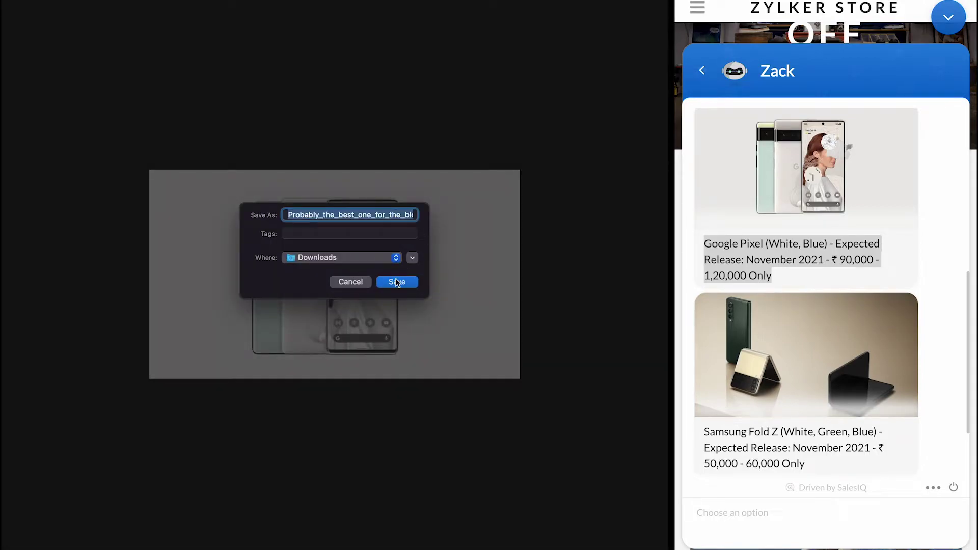
{"action": "left_click", "coordinate": [398, 282]}
{"action": "left_click", "coordinate": [382, 316]}
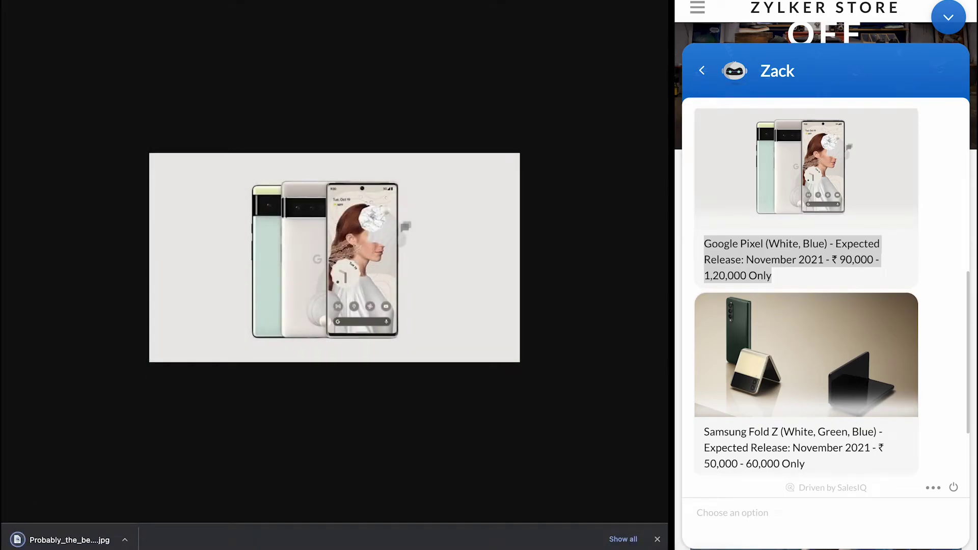
{"action": "key", "text": "ctrl+Tab"}
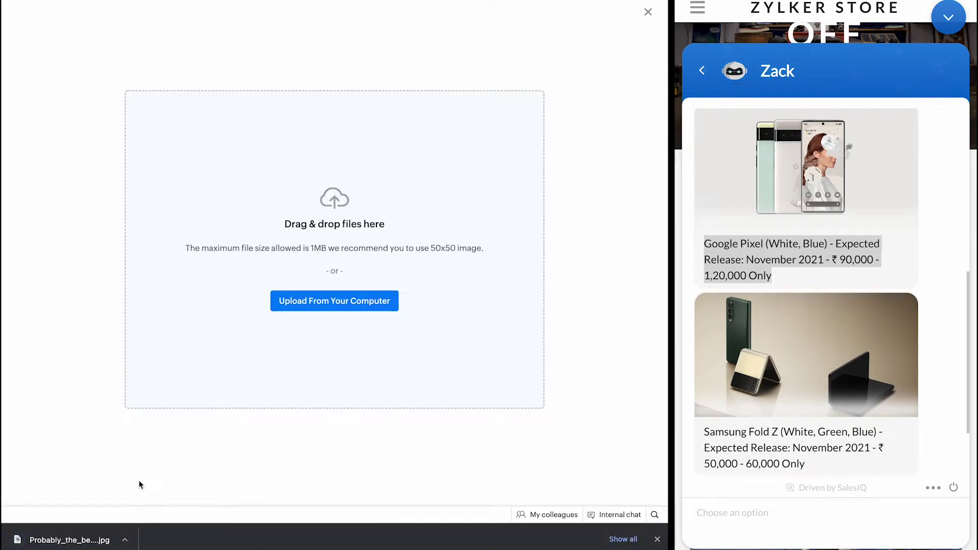
Step: Upload the Pixel image as background, crop to the whole image, and save the card
{"action": "left_click_drag", "start_coordinate": [66, 540], "coordinate": [188, 341]}
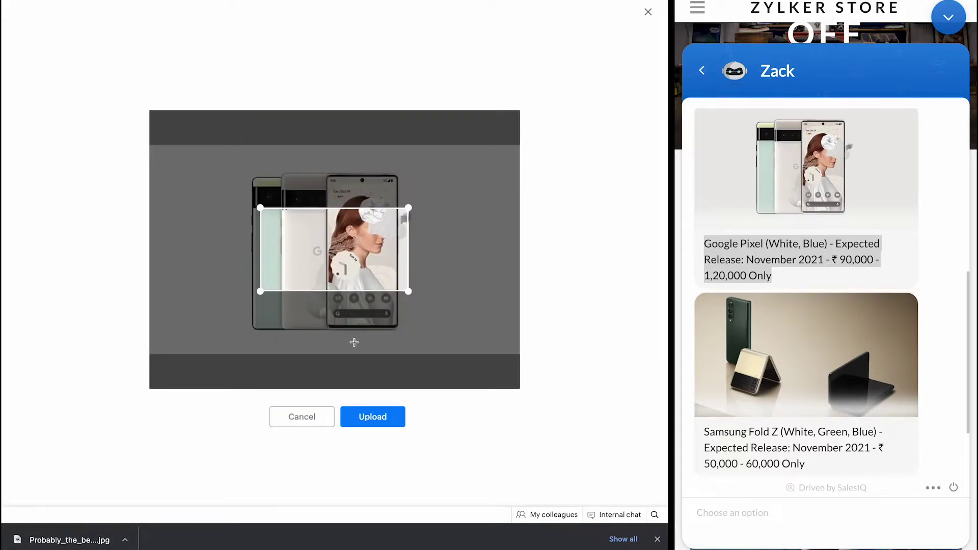
{"action": "left_click_drag", "start_coordinate": [261, 208], "coordinate": [124, 140]}
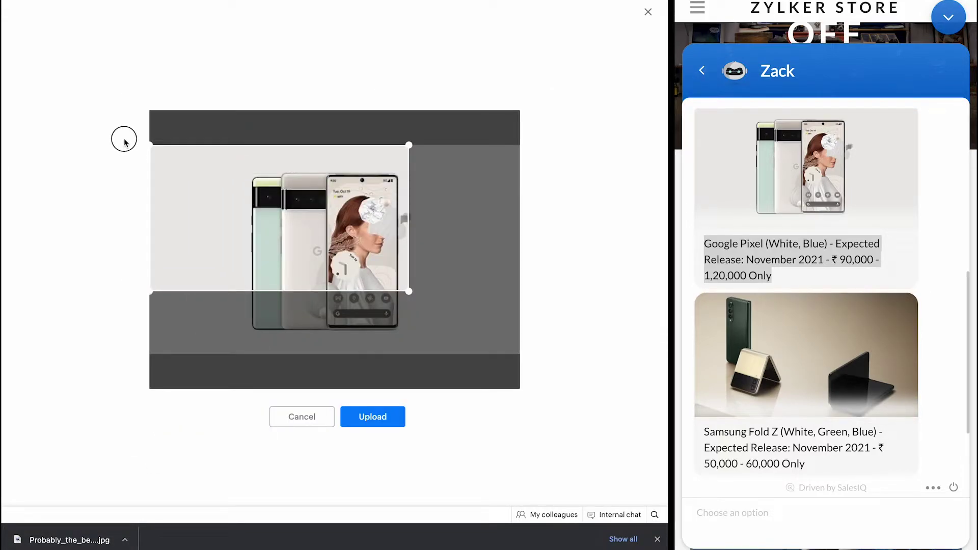
{"action": "left_click_drag", "start_coordinate": [408, 288], "coordinate": [581, 367]}
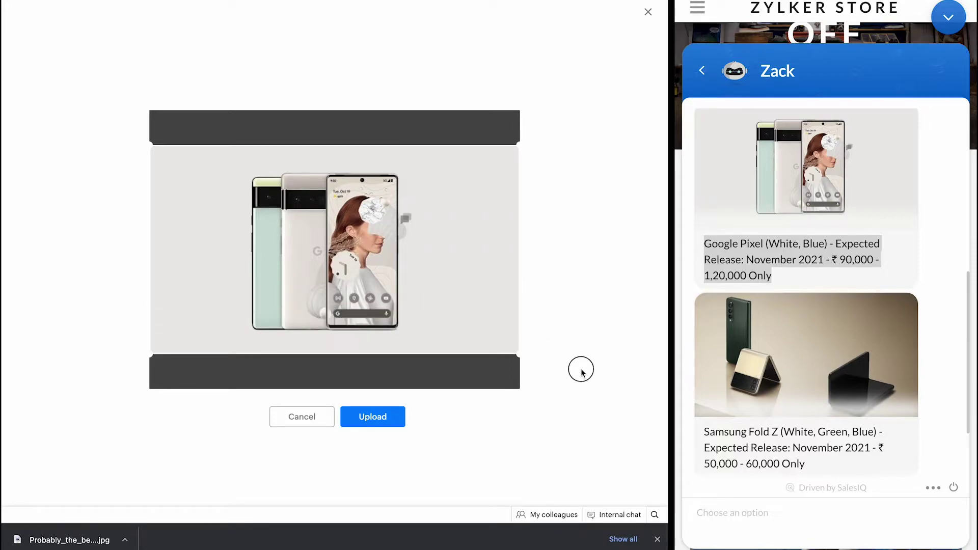
{"action": "left_click", "coordinate": [396, 411]}
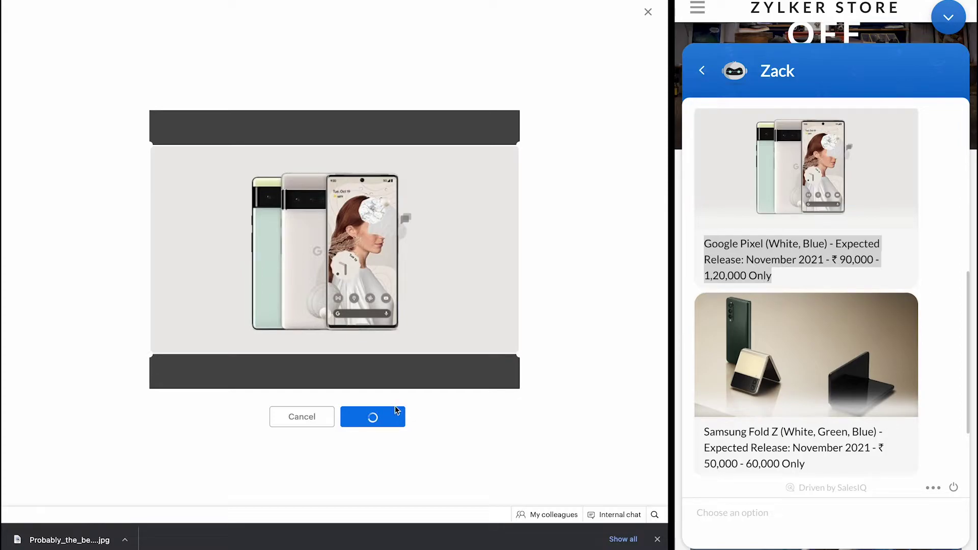
{"action": "scroll", "coordinate": [291, 273], "scroll_direction": "left", "scroll_amount": 1}
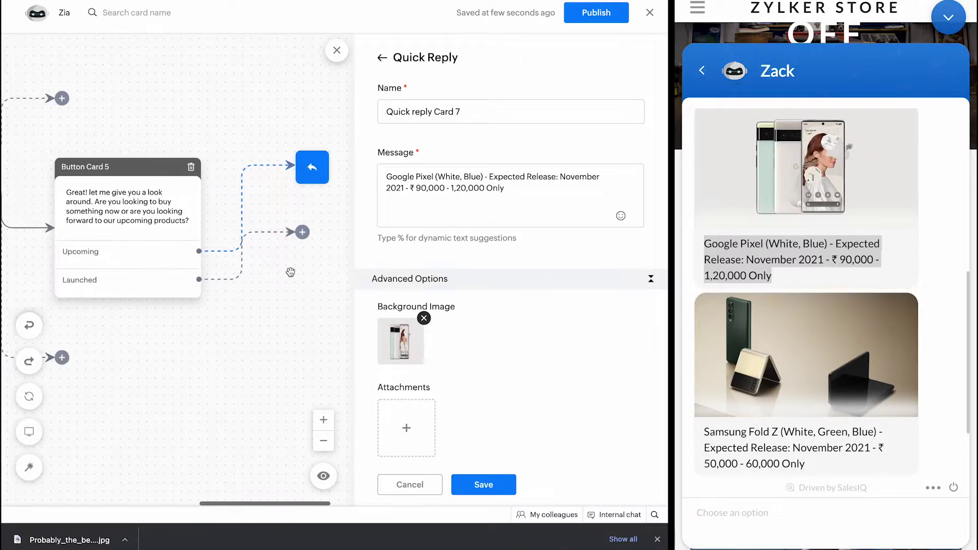
{"action": "scroll", "coordinate": [290, 273], "scroll_direction": "left", "scroll_amount": 4}
{"action": "scroll", "coordinate": [290, 275], "scroll_direction": "right", "scroll_amount": 4}
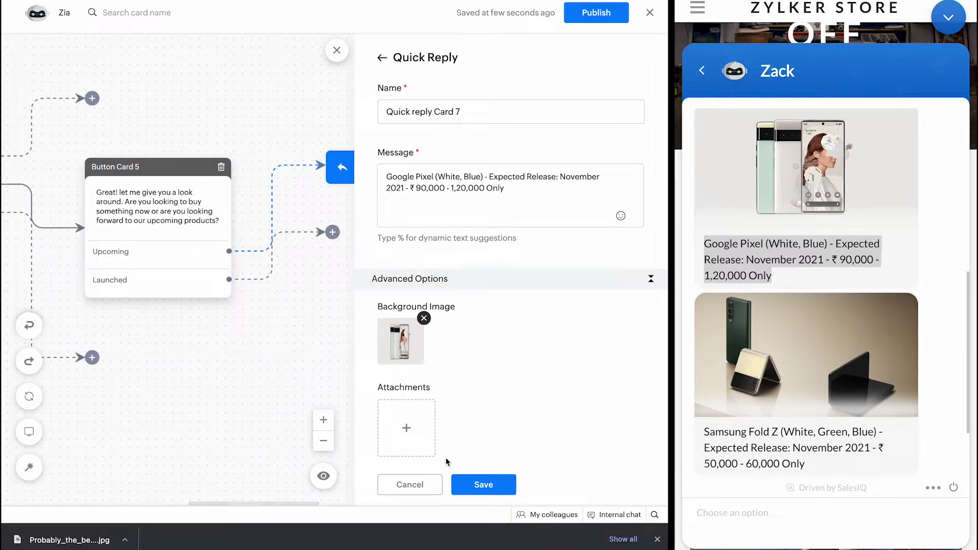
{"action": "left_click", "coordinate": [466, 479]}
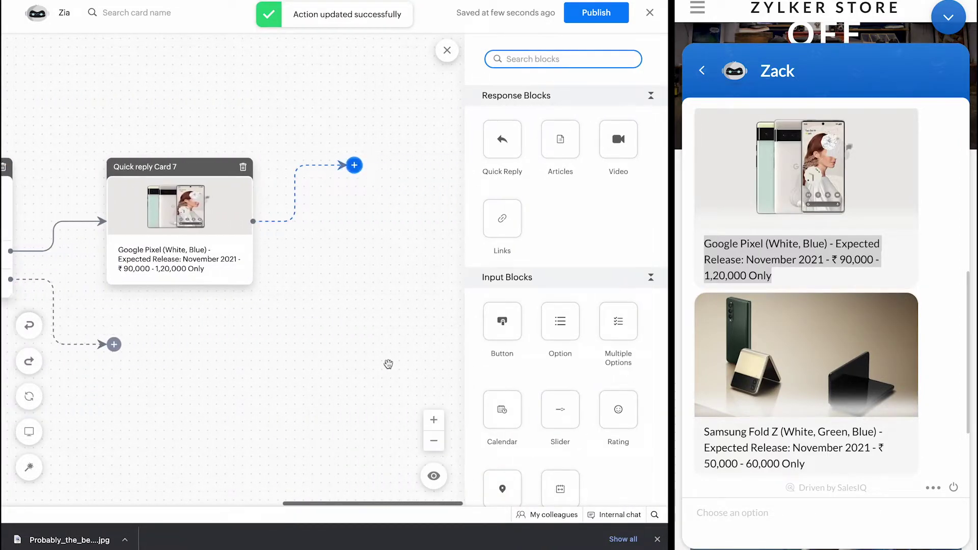
Step: Attach a new Quick Reply card (Card 8) after Quick reply Card 7
{"action": "scroll", "coordinate": [262, 309], "scroll_direction": "left", "scroll_amount": 2}
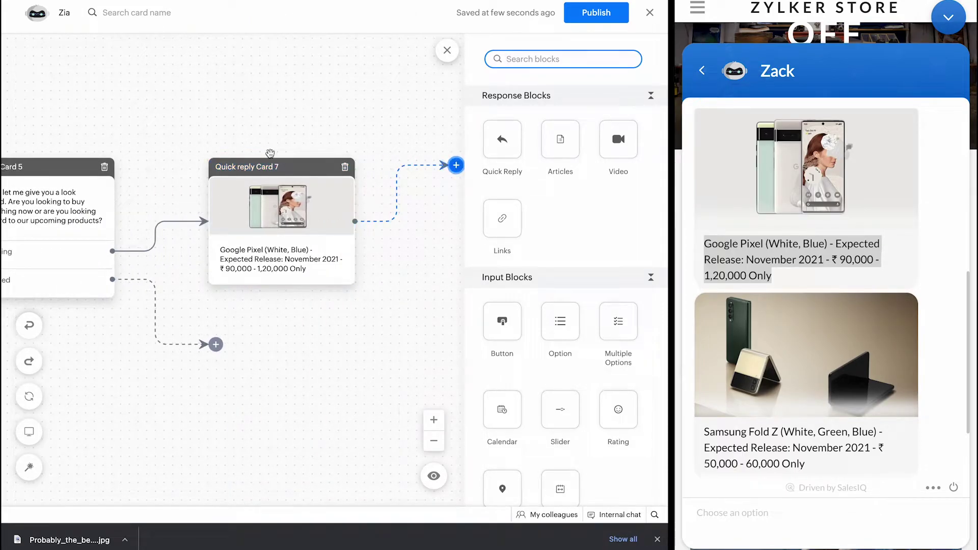
{"action": "scroll", "coordinate": [269, 153], "scroll_direction": "right", "scroll_amount": 2}
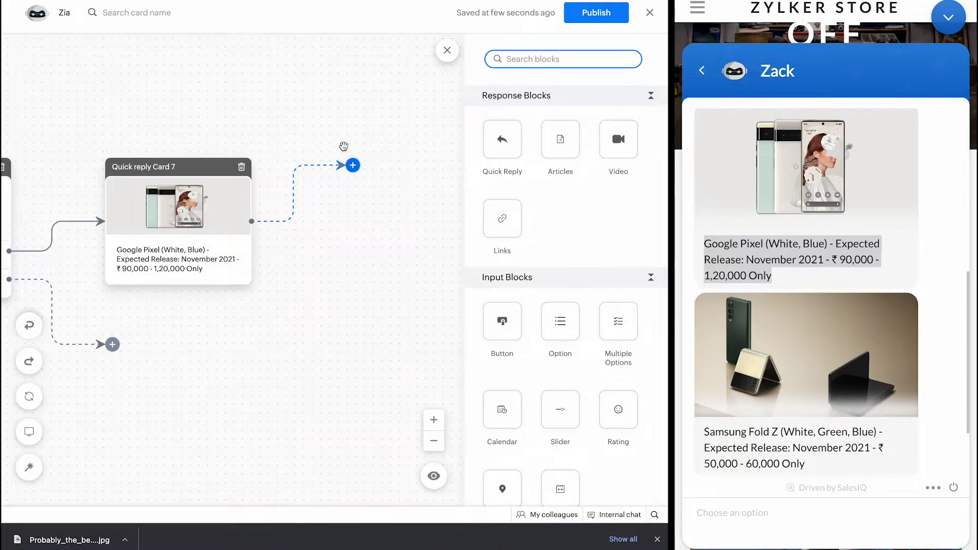
{"action": "left_click", "coordinate": [352, 165]}
{"action": "left_click_drag", "start_coordinate": [502, 139], "coordinate": [353, 165]}
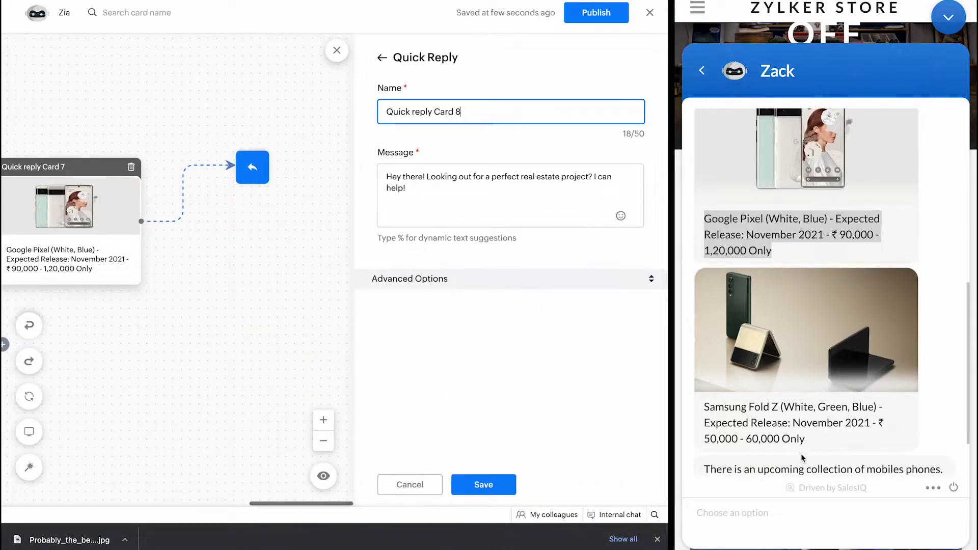
Step: Replace Card 8's message with the copied Samsung Fold Z release caption
{"action": "scroll", "coordinate": [802, 458], "scroll_direction": "down", "scroll_amount": 1}
{"action": "left_click", "coordinate": [816, 434]}
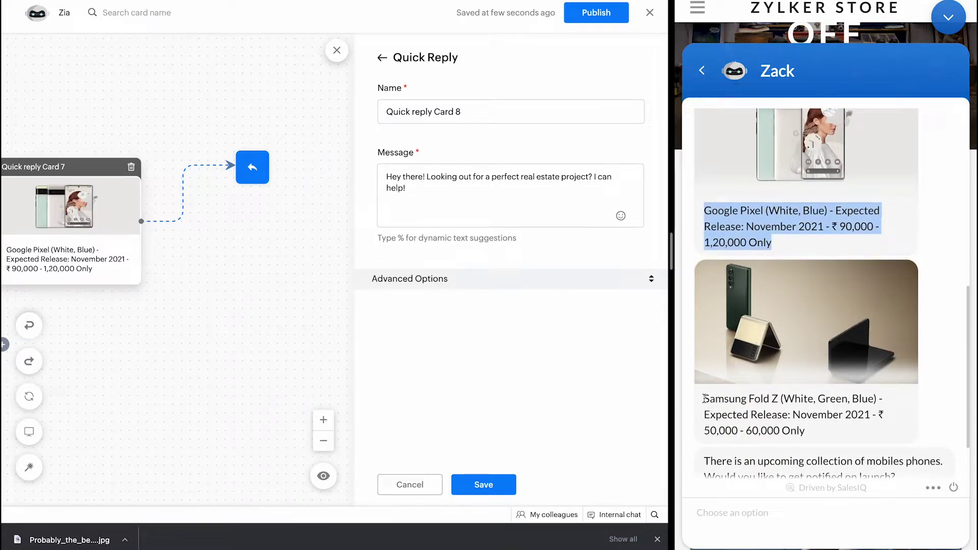
{"action": "left_click_drag", "start_coordinate": [704, 397], "coordinate": [806, 432]}
{"action": "key", "text": "ctrl+c"}
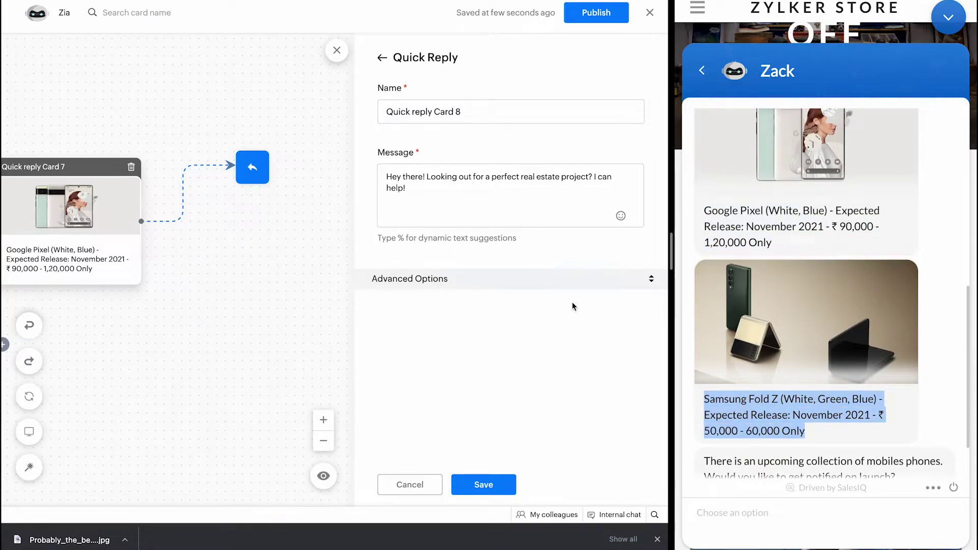
{"action": "left_click", "coordinate": [440, 195]}
{"action": "left_click", "coordinate": [411, 178]}
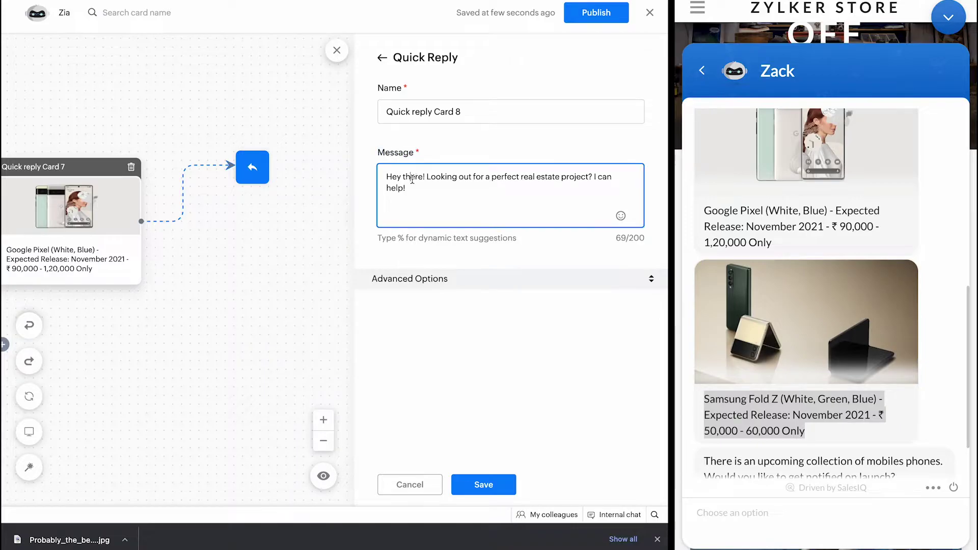
{"action": "key", "text": "ctrl+a"}
{"action": "key", "text": "ctrl+v"}
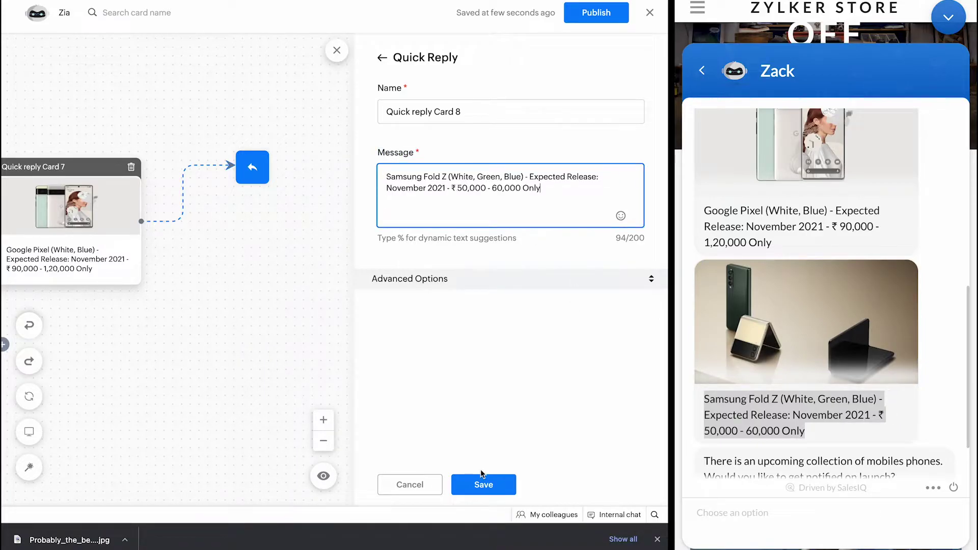
Step: Expand Advanced Options and save the Samsung phone image to Downloads, replacing the old copy
{"action": "left_click", "coordinate": [414, 278]}
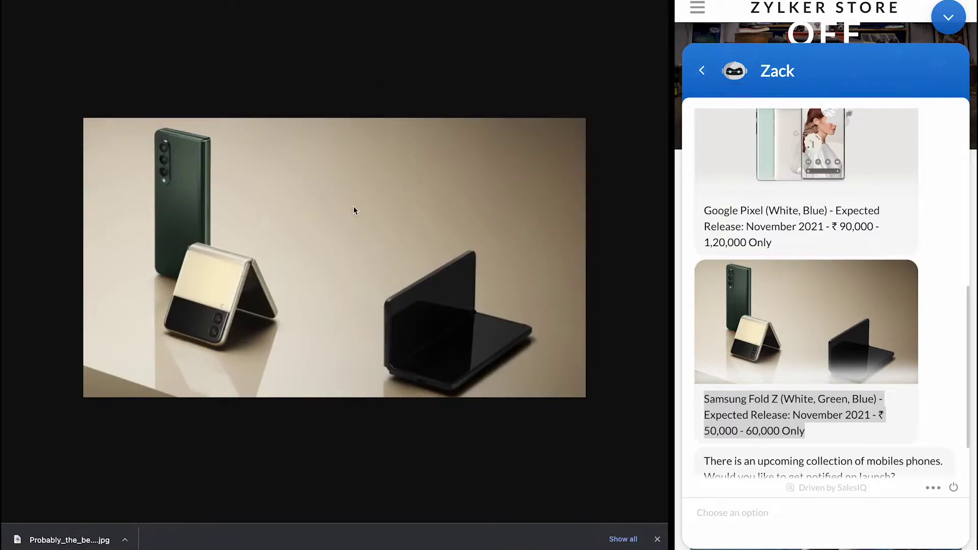
{"action": "right_click", "coordinate": [354, 205]}
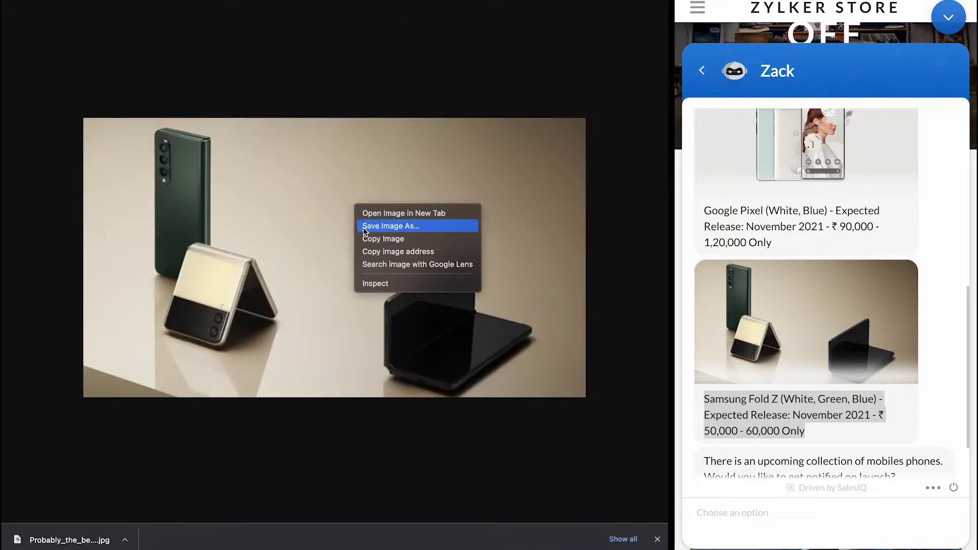
{"action": "left_click", "coordinate": [364, 226]}
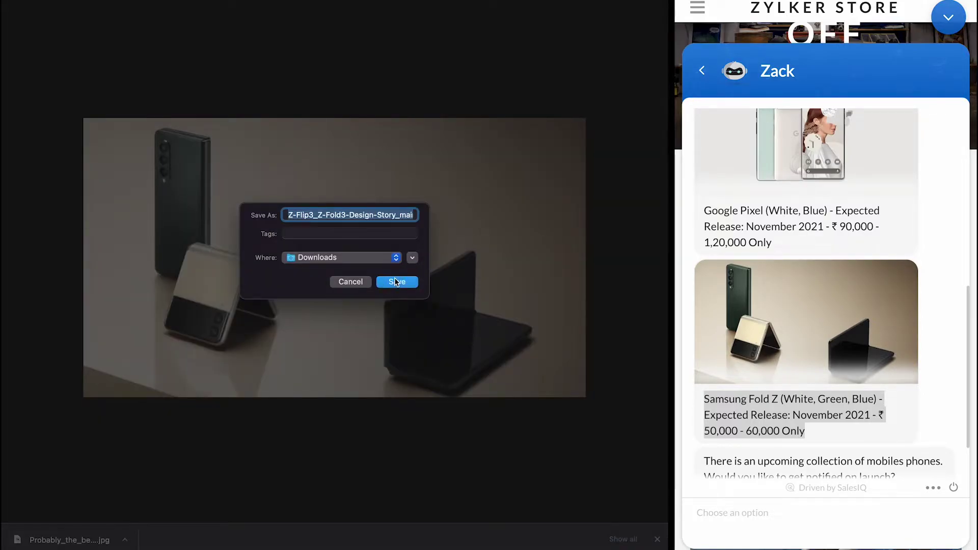
{"action": "left_click", "coordinate": [396, 281]}
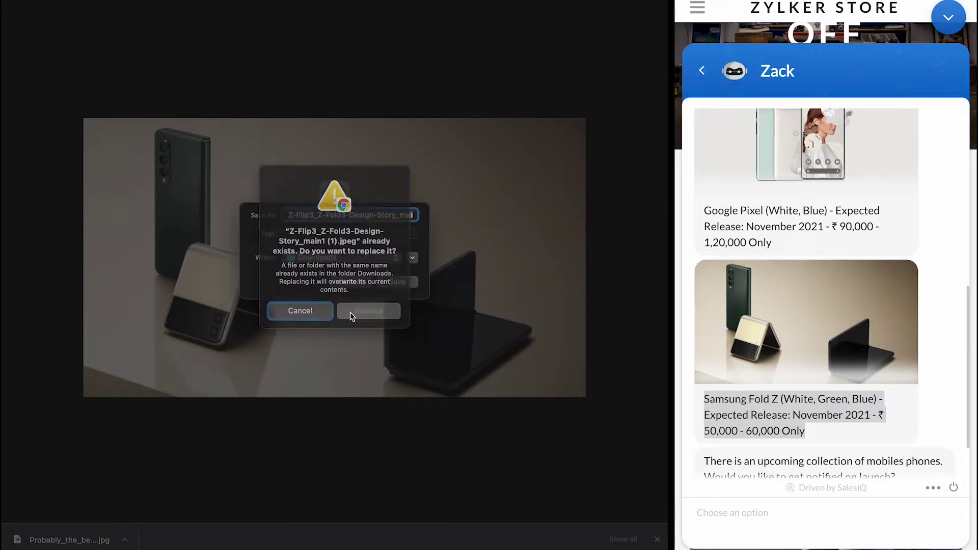
{"action": "left_click", "coordinate": [352, 313]}
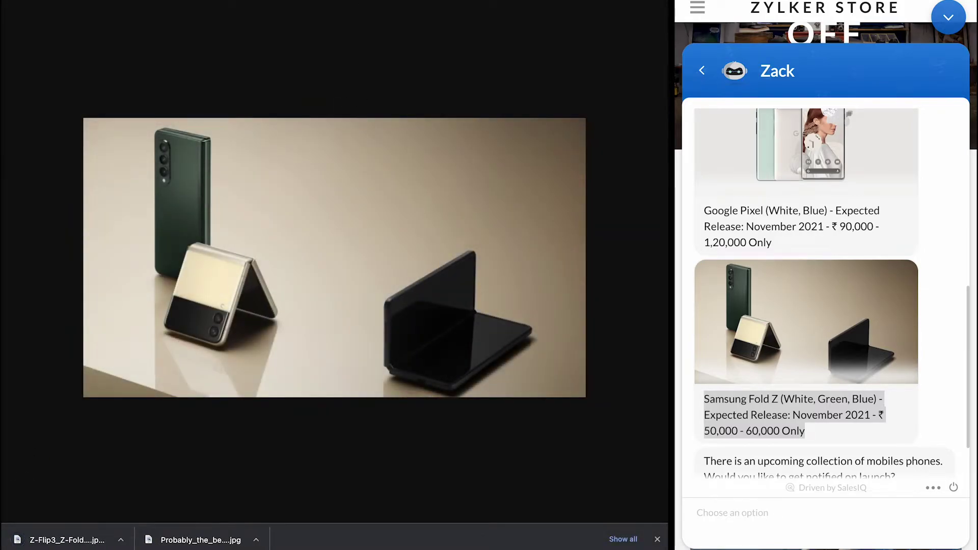
{"action": "key", "text": "super+w"}
Step: Upload the Samsung image as background, crop to the whole image, and save the card
{"action": "left_click", "coordinate": [491, 283]}
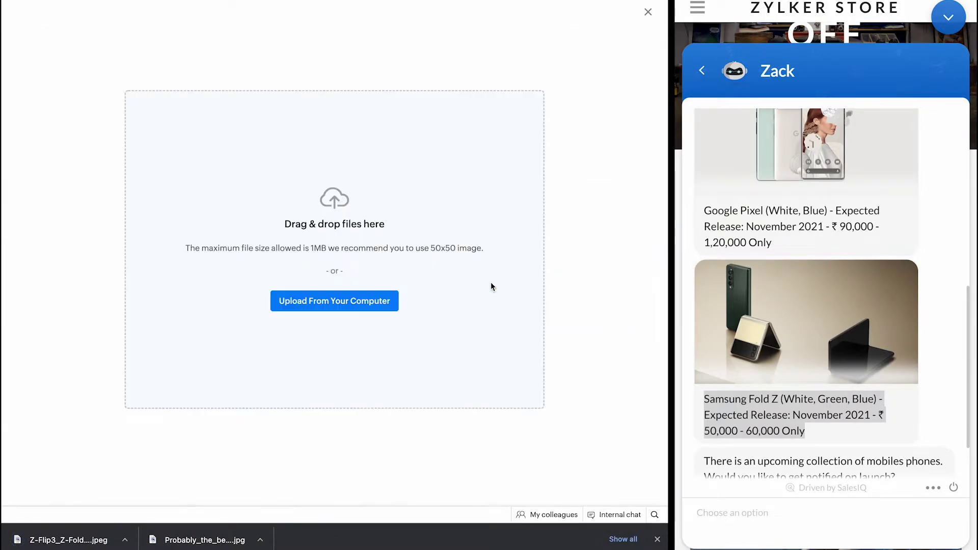
{"action": "left_click_drag", "start_coordinate": [69, 539], "coordinate": [205, 331]}
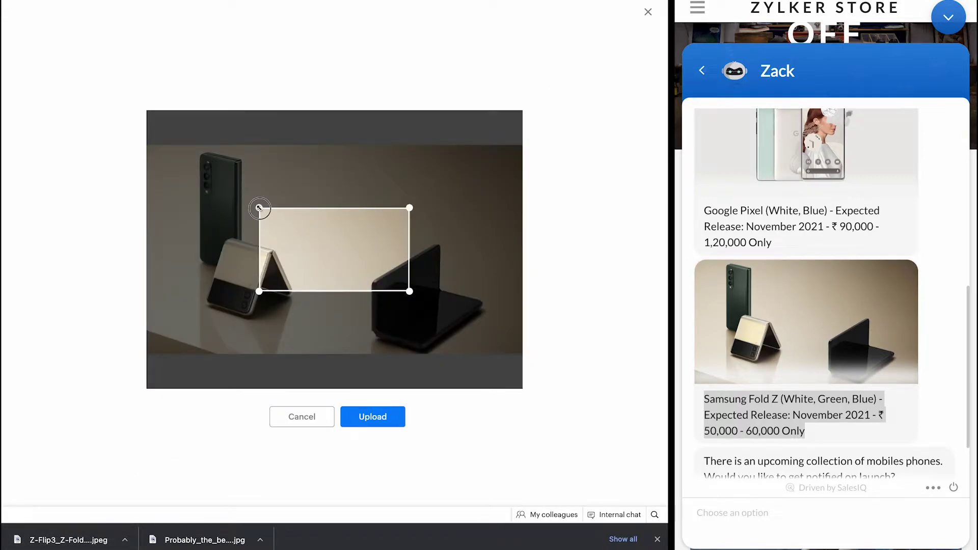
{"action": "left_click_drag", "start_coordinate": [258, 210], "coordinate": [107, 124]}
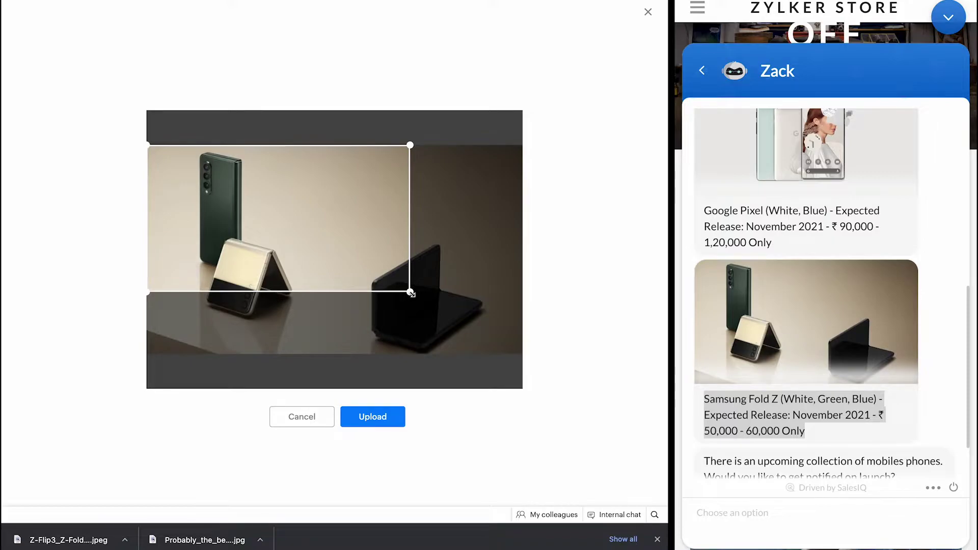
{"action": "left_click_drag", "start_coordinate": [409, 294], "coordinate": [540, 362]}
{"action": "left_click", "coordinate": [363, 419]}
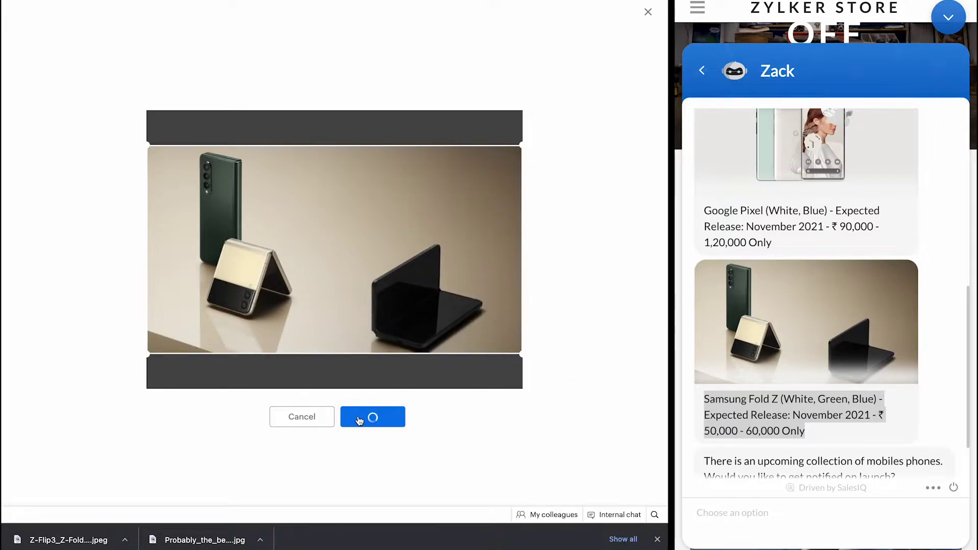
{"action": "left_click", "coordinate": [658, 540]}
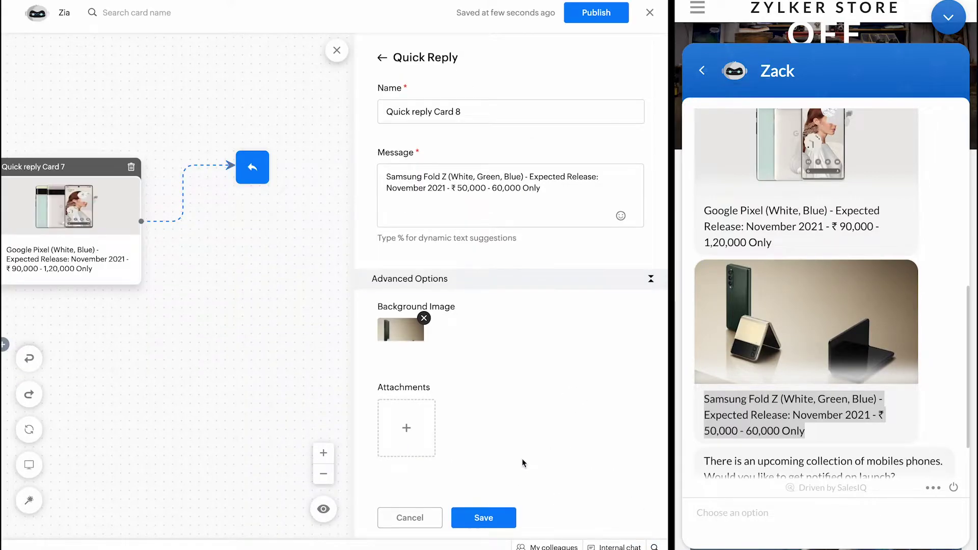
{"action": "left_click", "coordinate": [483, 517]}
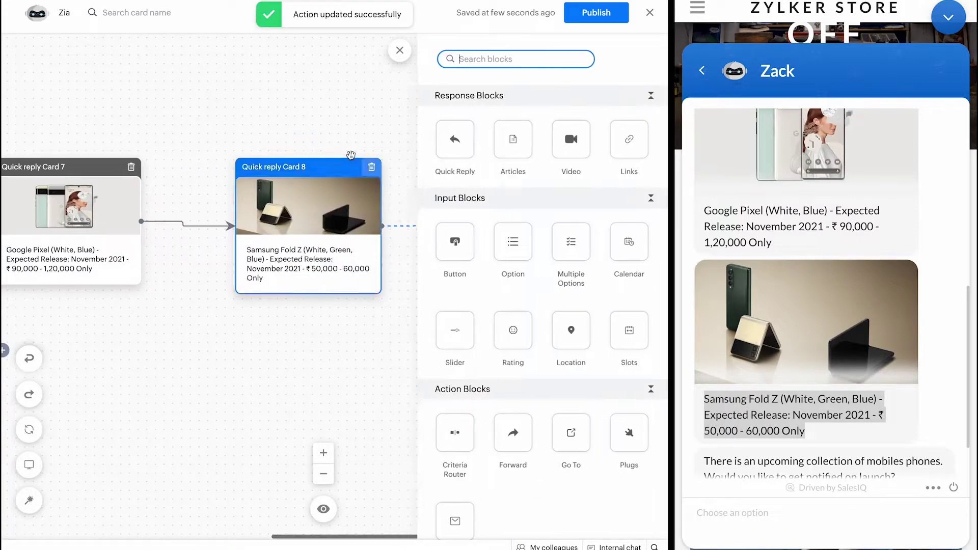
Step: Scroll to Quick reply Card 8 and link Button Card 9 onto its connector
{"action": "scroll", "coordinate": [287, 239], "scroll_direction": "left", "scroll_amount": 6}
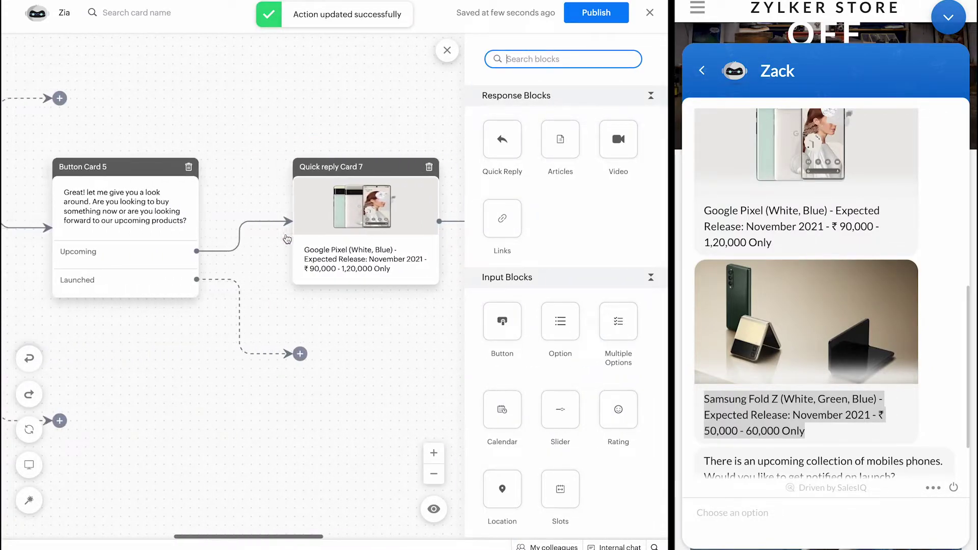
{"action": "scroll", "coordinate": [263, 265], "scroll_direction": "right", "scroll_amount": 8}
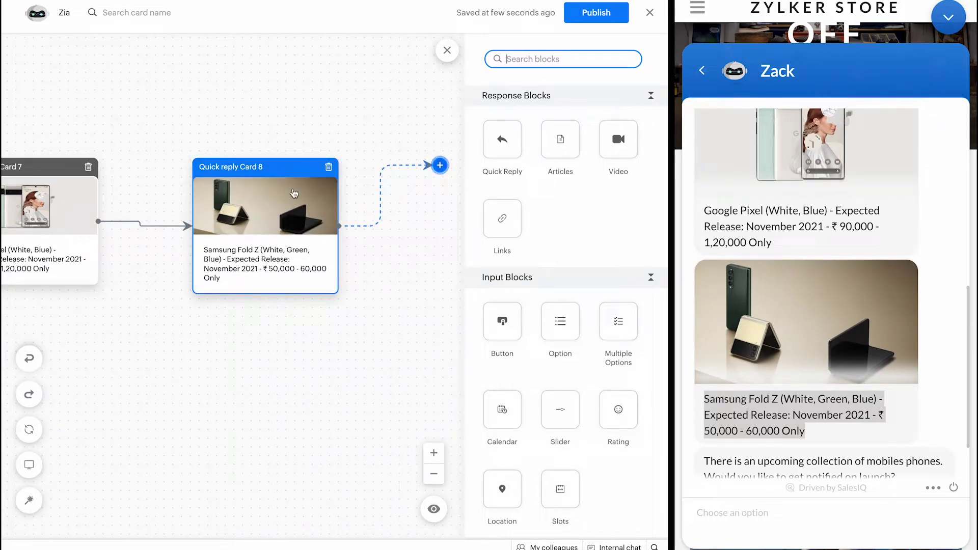
{"action": "scroll", "coordinate": [742, 229], "scroll_direction": "up", "scroll_amount": 1}
{"action": "scroll", "coordinate": [743, 228], "scroll_direction": "up", "scroll_amount": 2}
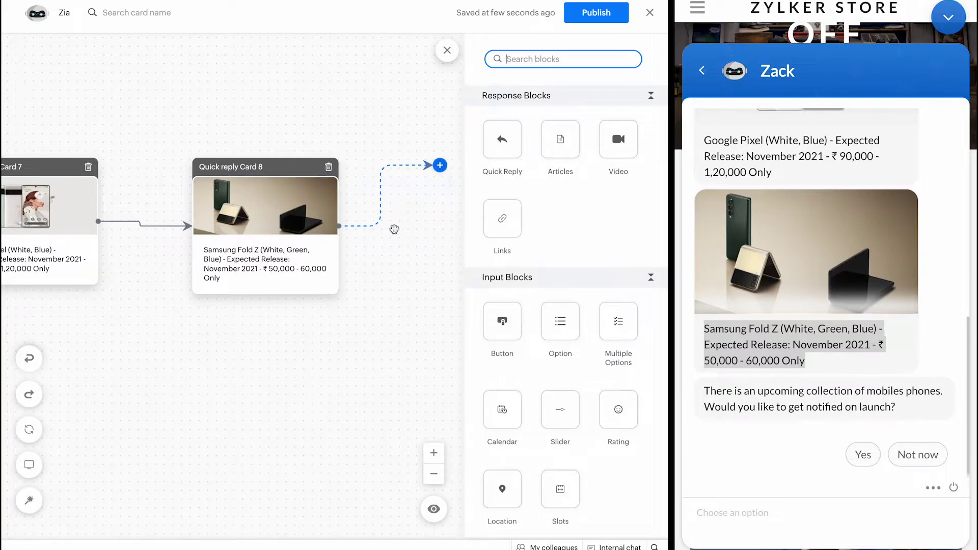
{"action": "scroll", "coordinate": [395, 229], "scroll_direction": "right", "scroll_amount": 3}
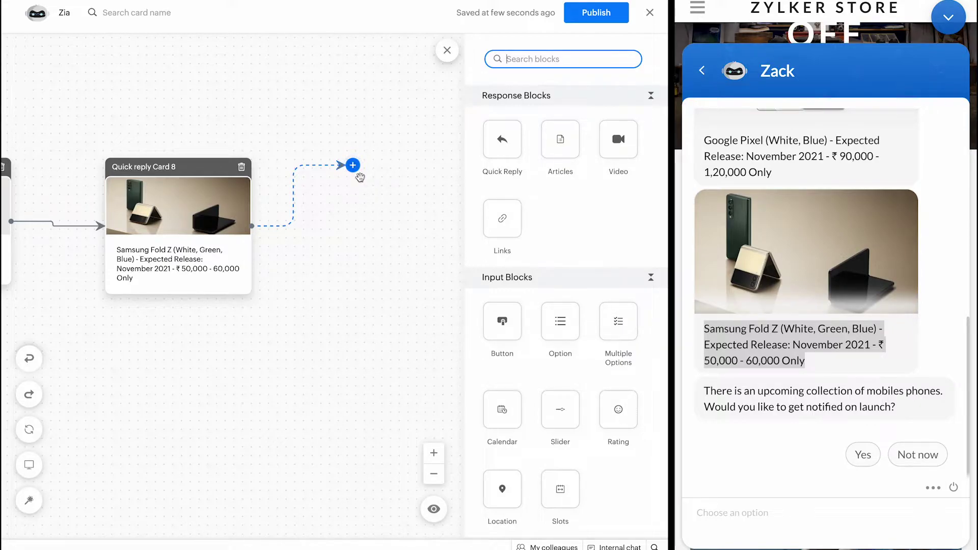
{"action": "left_click_drag", "start_coordinate": [503, 321], "coordinate": [352, 165]}
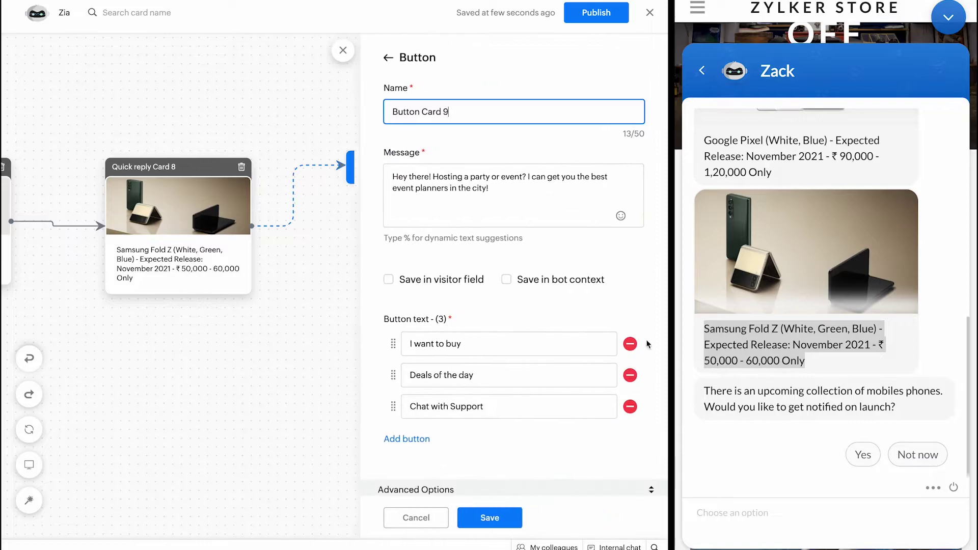
Step: Paste the launch-notification question from the preview as Button Card 9's message
{"action": "triple_click", "coordinate": [899, 407]}
{"action": "key", "text": "ctrl+c"}
{"action": "left_click", "coordinate": [477, 201]}
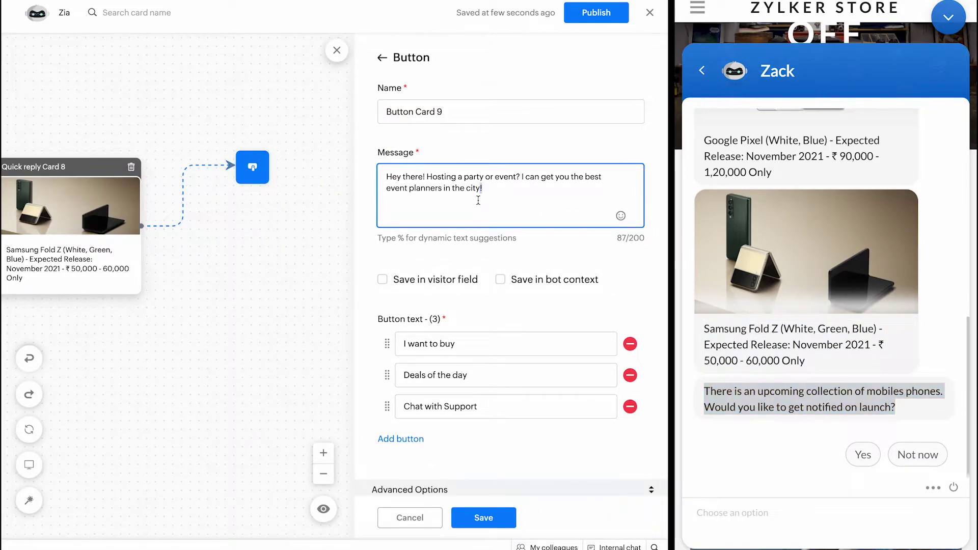
{"action": "key", "text": "ctrl+a"}
{"action": "key", "text": "ctrl+v"}
Step: Rename the buttons to Yes and No, I'm good, delete Chat with Support, and save
{"action": "left_click", "coordinate": [425, 337]}
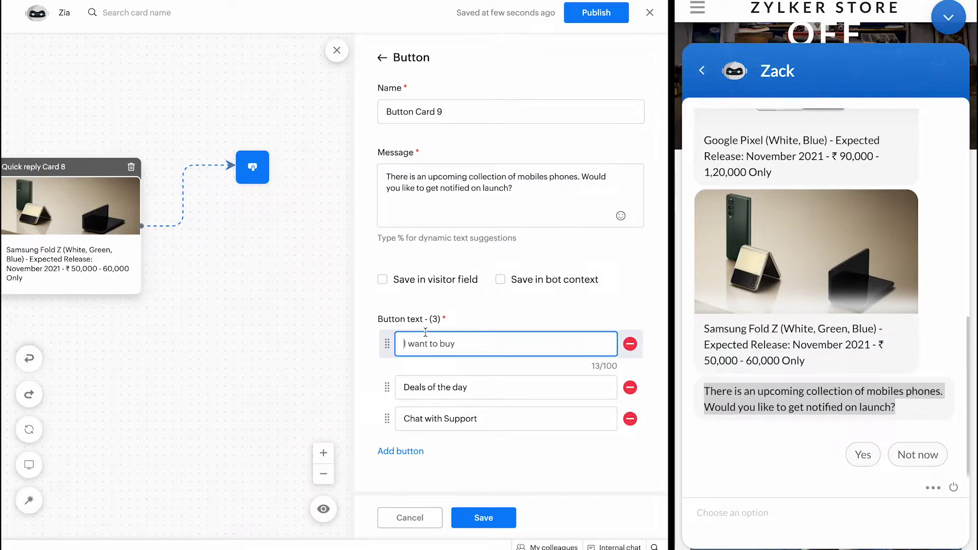
{"action": "key", "text": "ctrl+a"}
{"action": "type", "text": "Yes"}
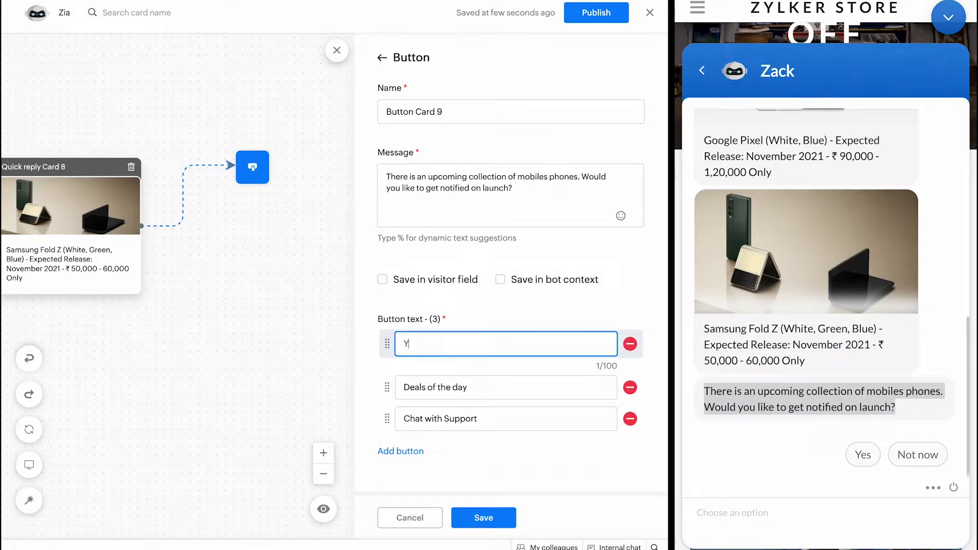
{"action": "left_click", "coordinate": [457, 381]}
{"action": "key", "text": "ctrl+a"}
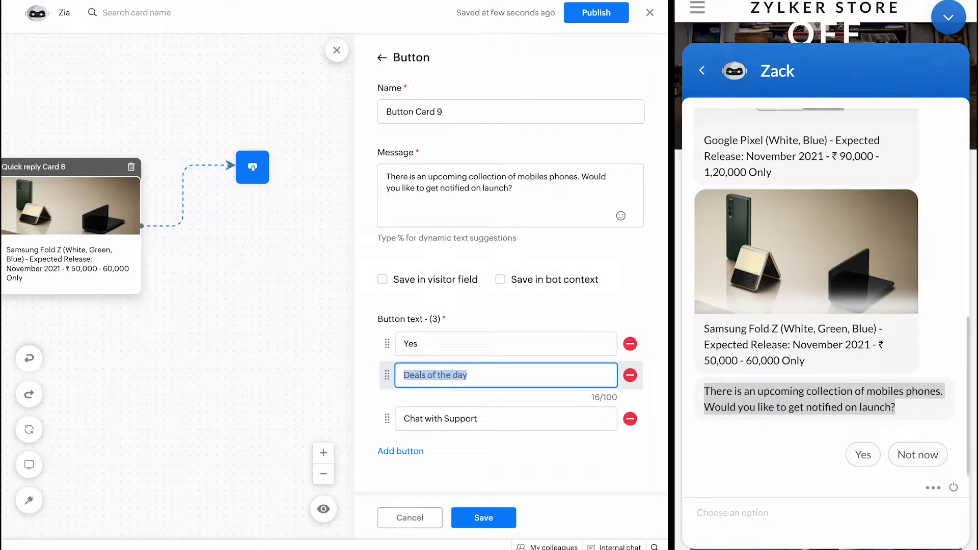
{"action": "type", "text": "No, I"}
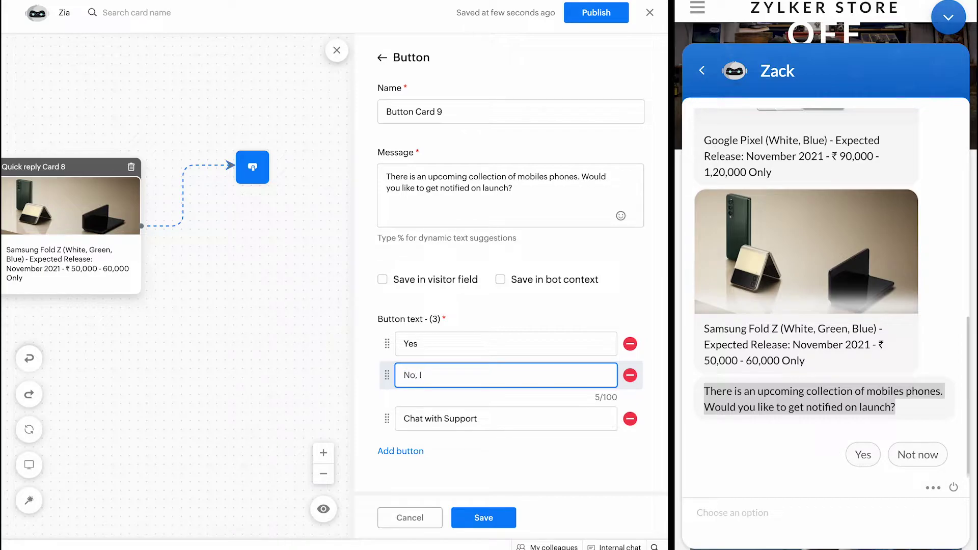
{"action": "type", "text": "'m good"}
{"action": "left_click", "coordinate": [634, 418]}
{"action": "left_click", "coordinate": [629, 406]}
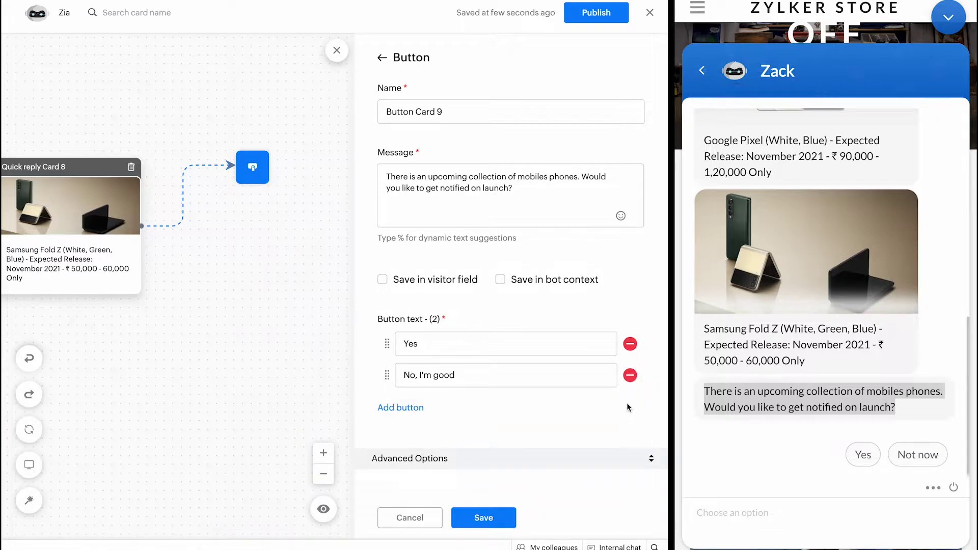
{"action": "left_click", "coordinate": [483, 520]}
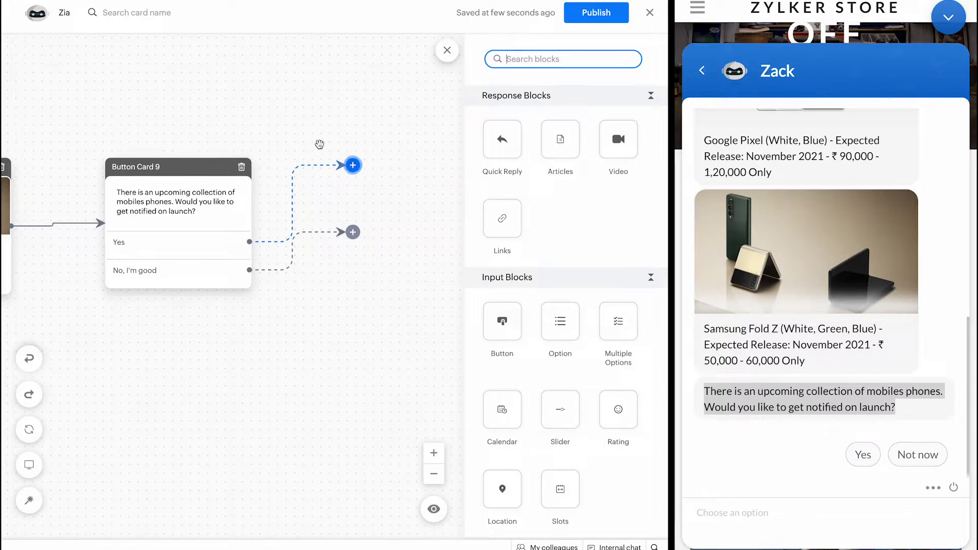
Step: Drop a Name block on Button Card 9's Yes connector with message 'Can I know your name please?' and save
{"action": "scroll", "coordinate": [500, 259], "scroll_direction": "down", "scroll_amount": 4}
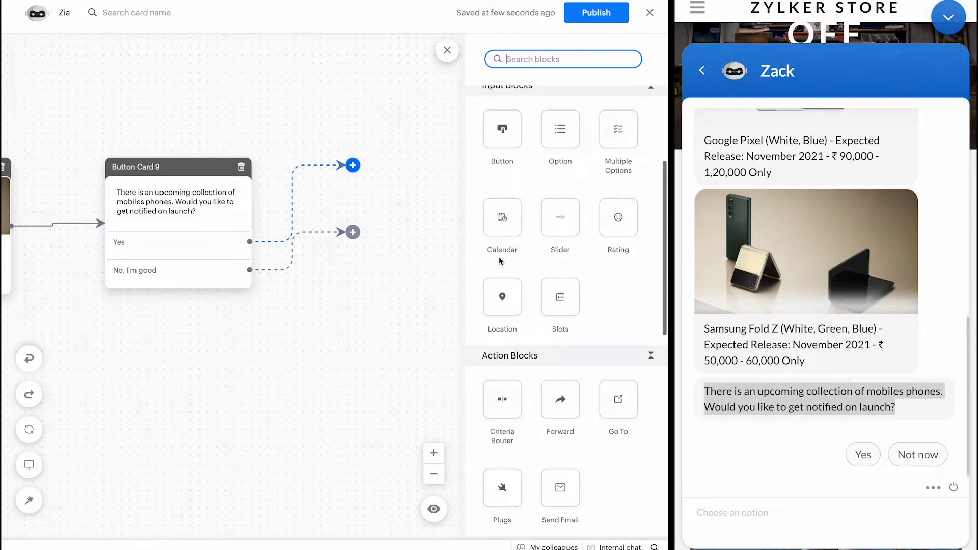
{"action": "scroll", "coordinate": [500, 256], "scroll_direction": "down", "scroll_amount": 5}
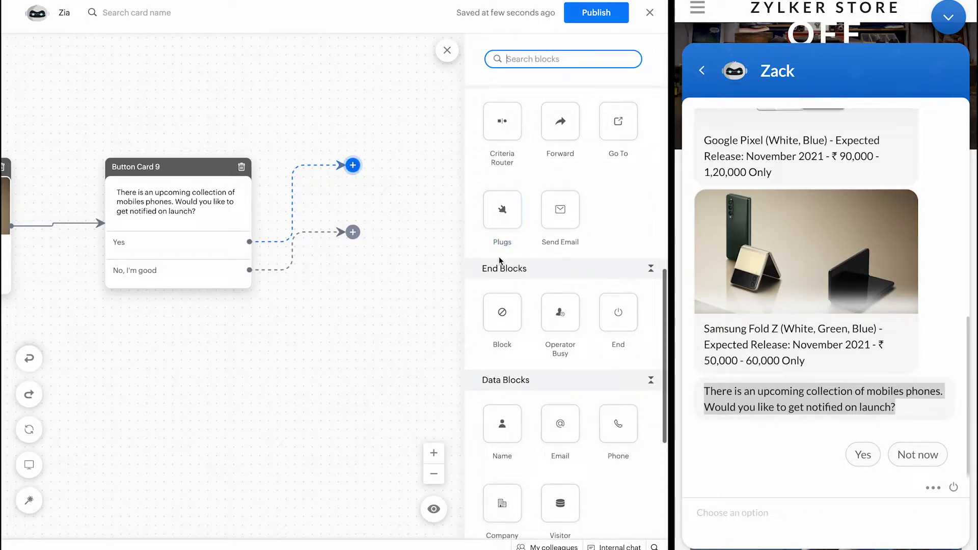
{"action": "scroll", "coordinate": [499, 256], "scroll_direction": "down", "scroll_amount": 4}
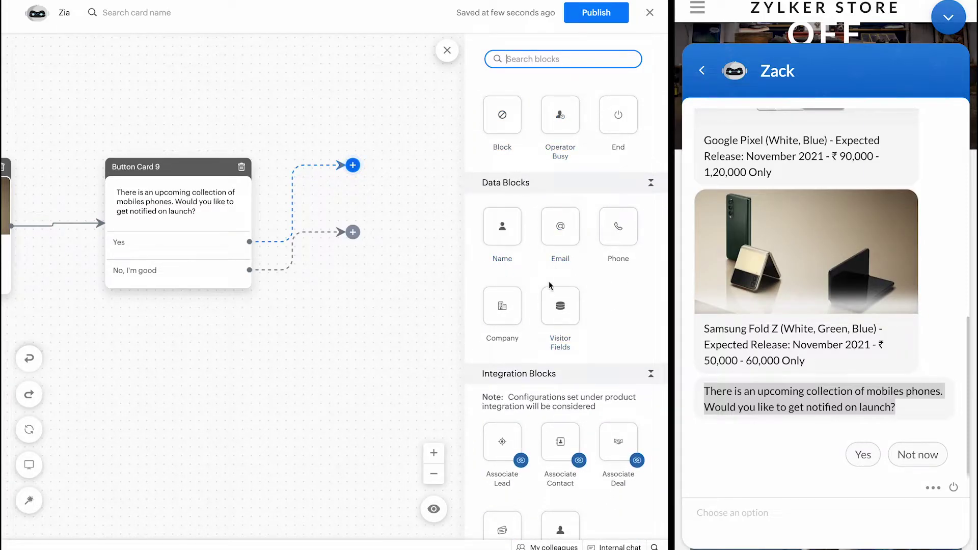
{"action": "left_click_drag", "start_coordinate": [504, 223], "coordinate": [354, 165]}
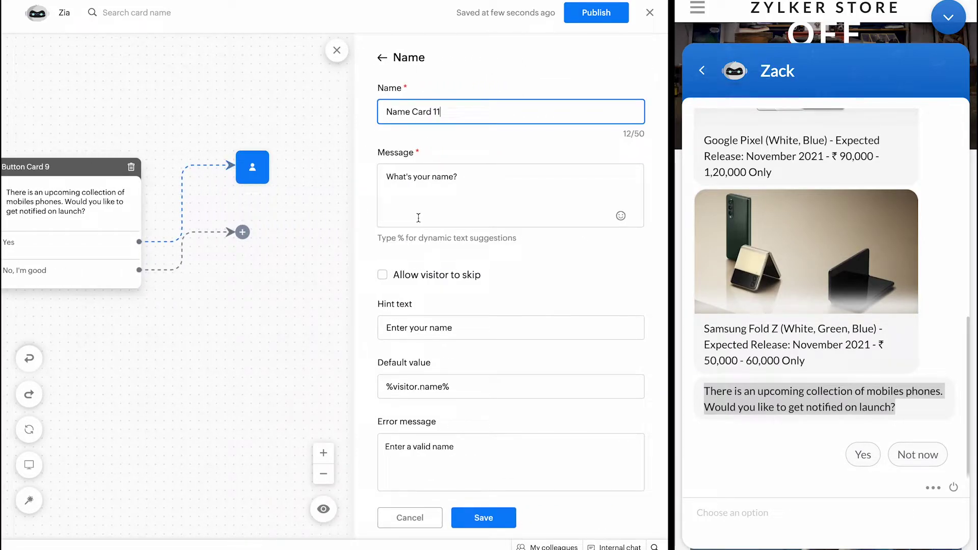
{"action": "left_click", "coordinate": [416, 186]}
{"action": "key", "text": "ctrl+a"}
{"action": "type", "text": "C"}
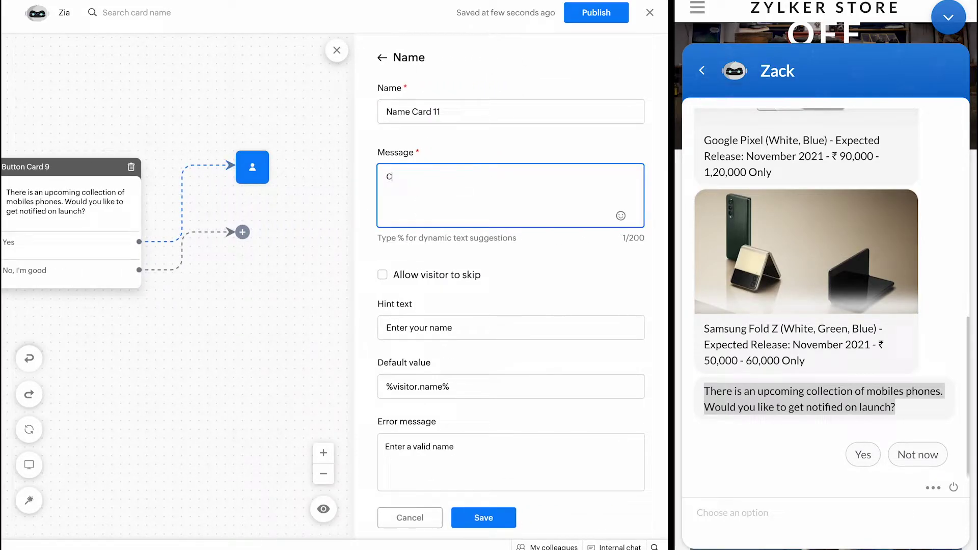
{"action": "type", "text": "an I know your name please"}
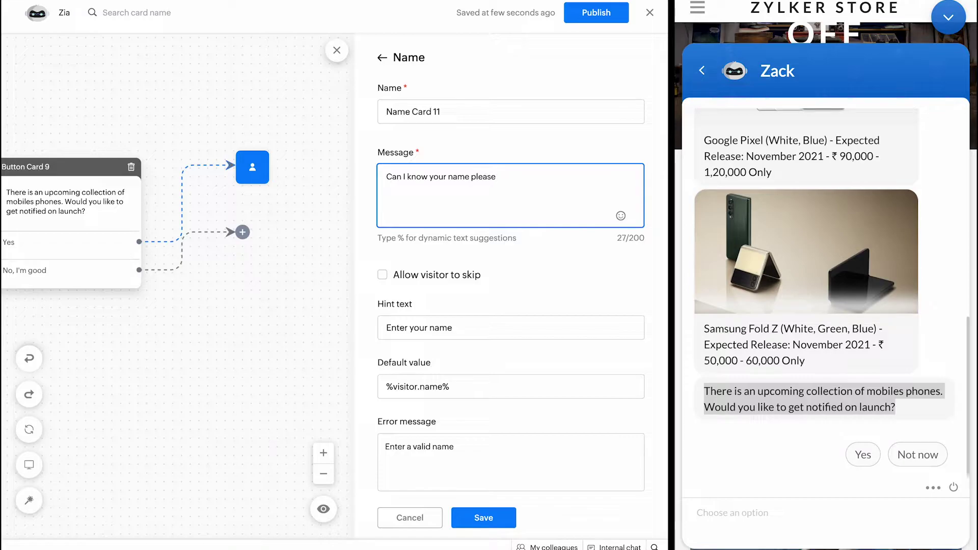
{"action": "type", "text": "?"}
{"action": "scroll", "coordinate": [437, 356], "scroll_direction": "down", "scroll_amount": 2}
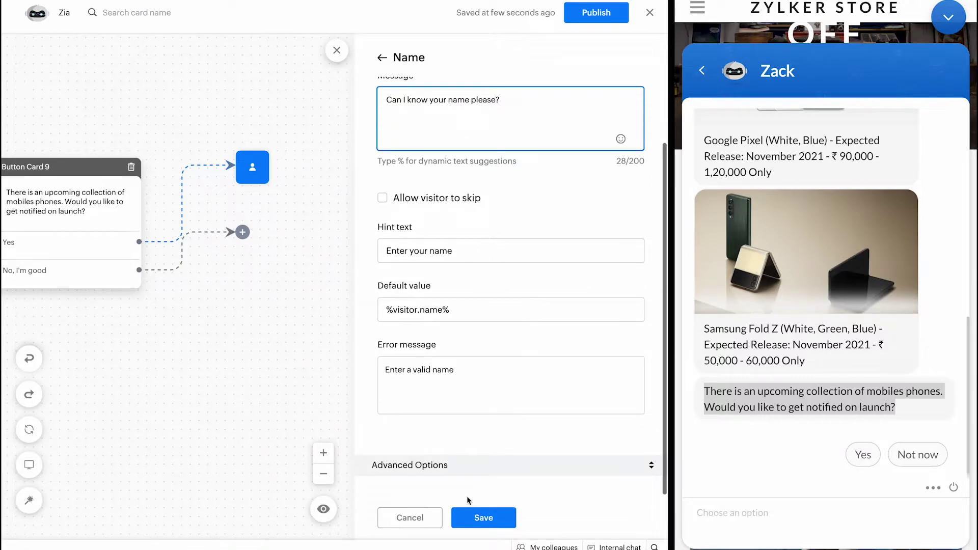
{"action": "left_click", "coordinate": [469, 514]}
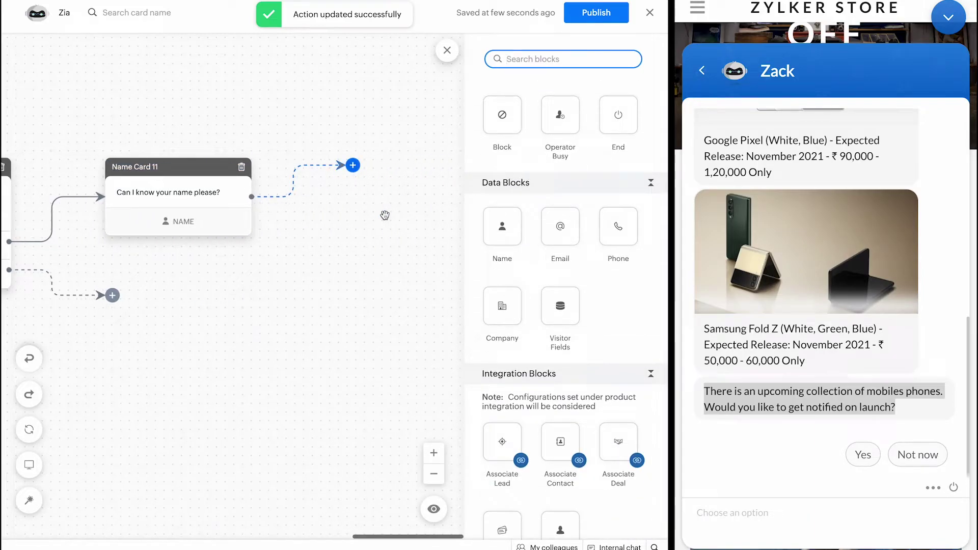
Step: Add Email Card 12 after Name Card 11 with message 'Can you please drop your email ID' and save
{"action": "left_click_drag", "start_coordinate": [560, 227], "coordinate": [373, 160]}
{"action": "triple_click", "coordinate": [424, 175]}
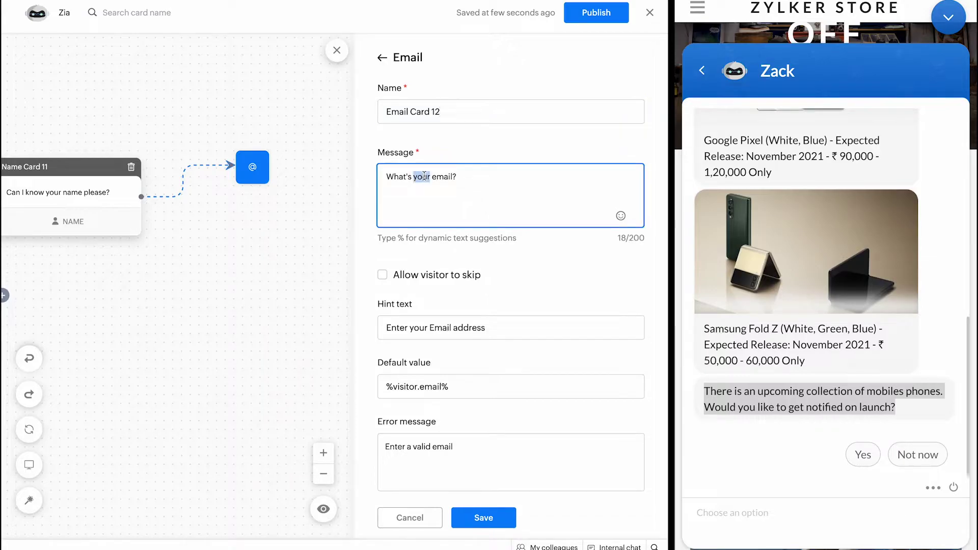
{"action": "type", "text": "Can you pleaes"}
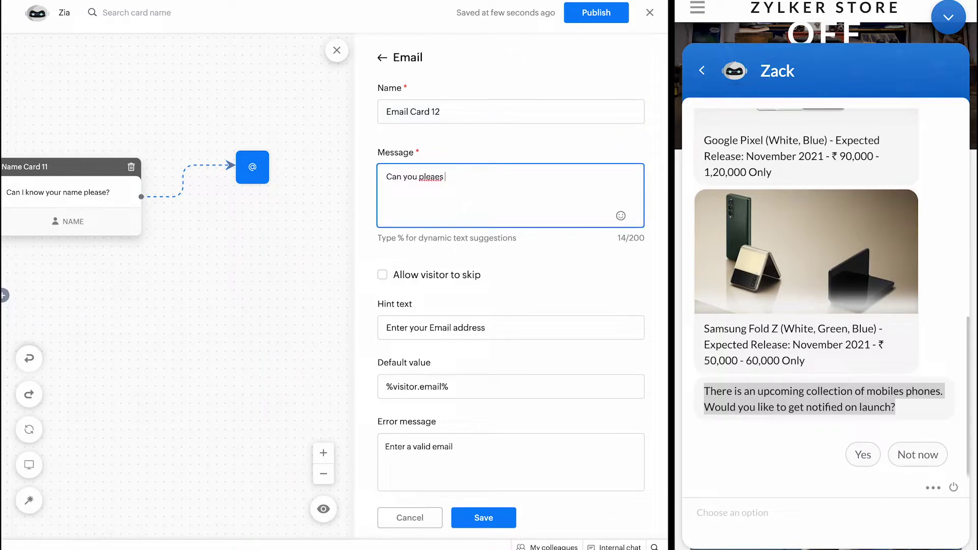
{"action": "key", "text": "BackSpace"}
{"action": "type", "text": "se drop your email"}
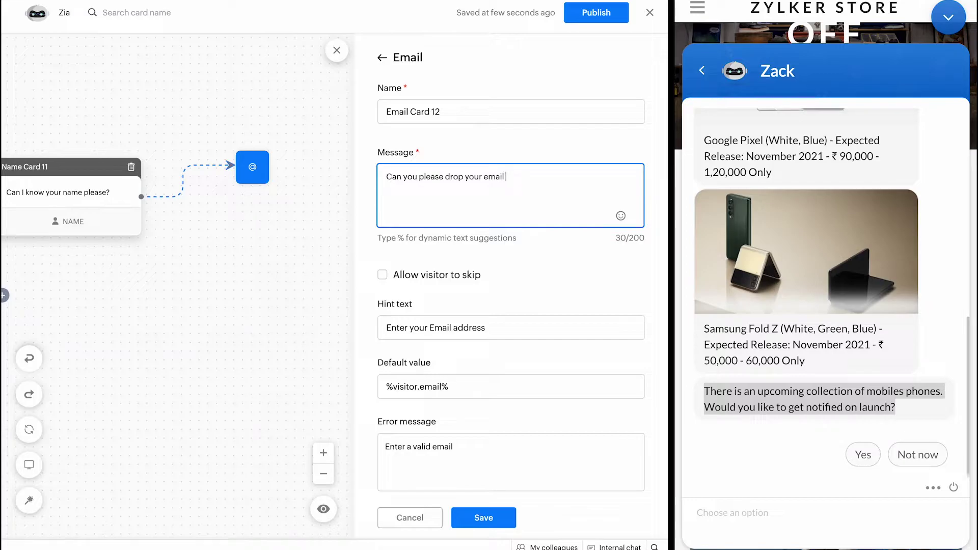
{"action": "type", "text": " ID"}
{"action": "scroll", "coordinate": [433, 351], "scroll_direction": "down", "scroll_amount": 3}
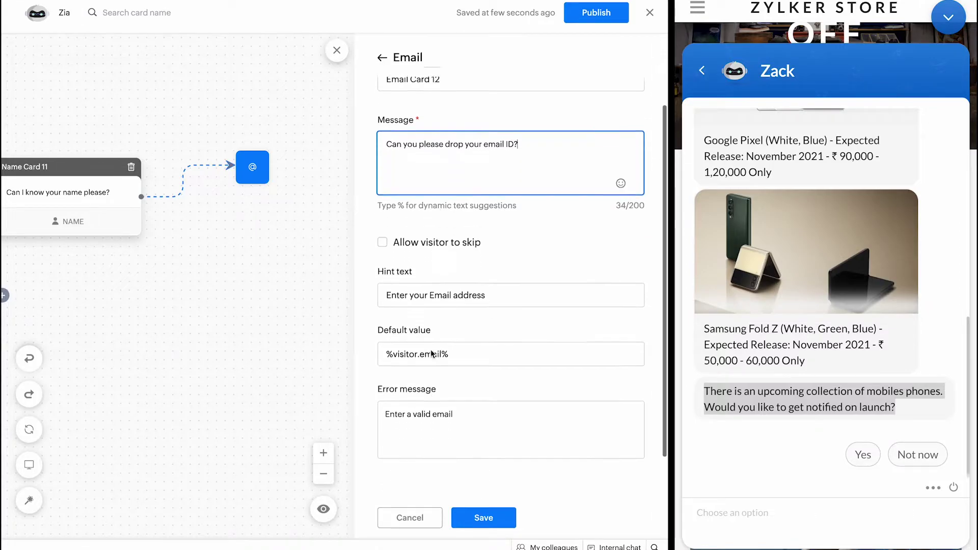
{"action": "left_click", "coordinate": [469, 517]}
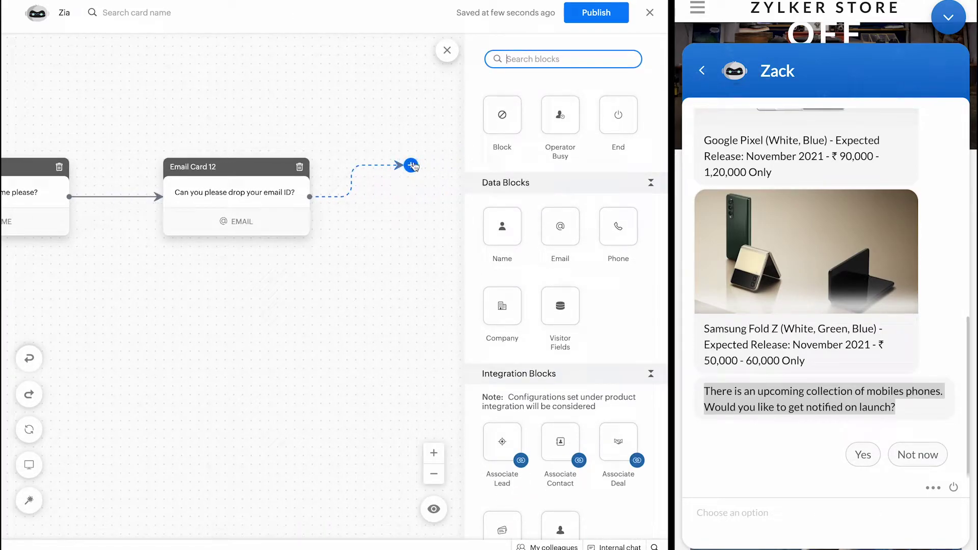
Step: Add Phone Card 13 with Canada (+1) country code and Allow visitor to skip ticked, then save
{"action": "left_click_drag", "start_coordinate": [615, 238], "coordinate": [410, 176]}
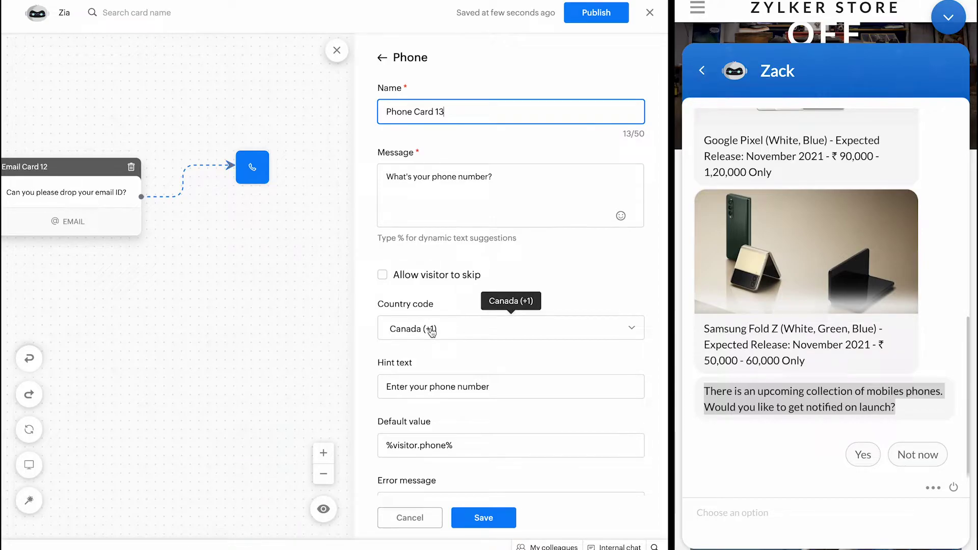
{"action": "left_click", "coordinate": [432, 331]}
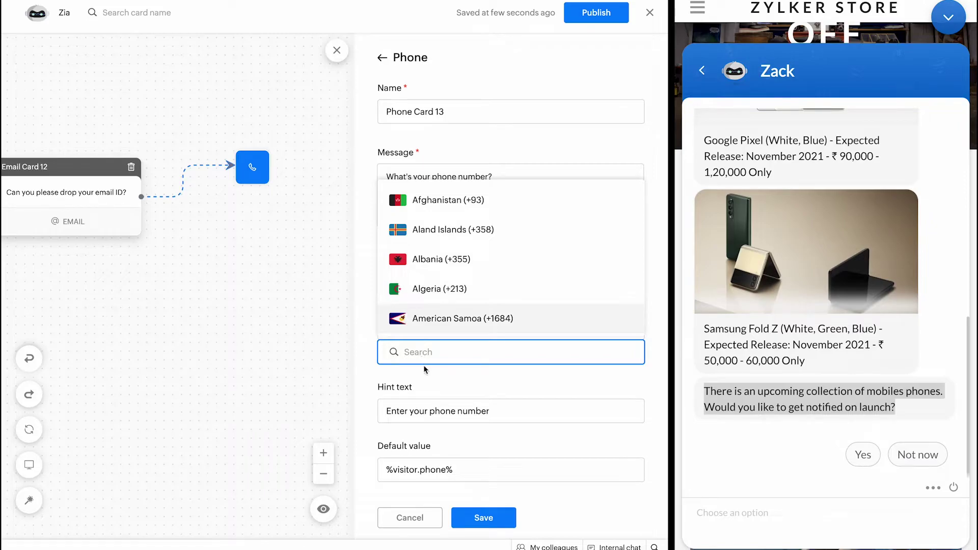
{"action": "left_click", "coordinate": [424, 369]}
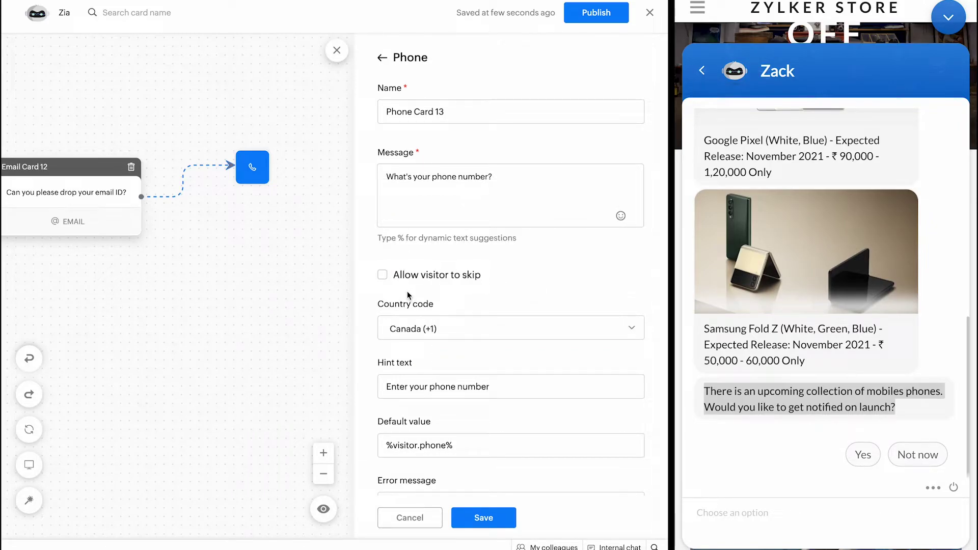
{"action": "left_click", "coordinate": [383, 275]}
{"action": "scroll", "coordinate": [442, 365], "scroll_direction": "down", "scroll_amount": 3}
{"action": "left_click", "coordinate": [469, 519]}
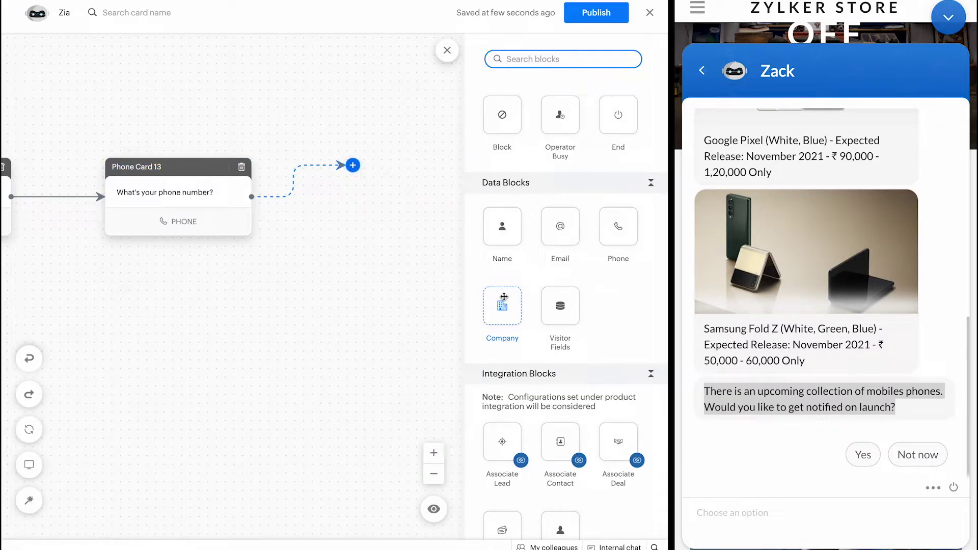
Step: Add a Visitor Fields card asking 'What is your age' with answer type Number
{"action": "left_click_drag", "start_coordinate": [560, 305], "coordinate": [362, 178]}
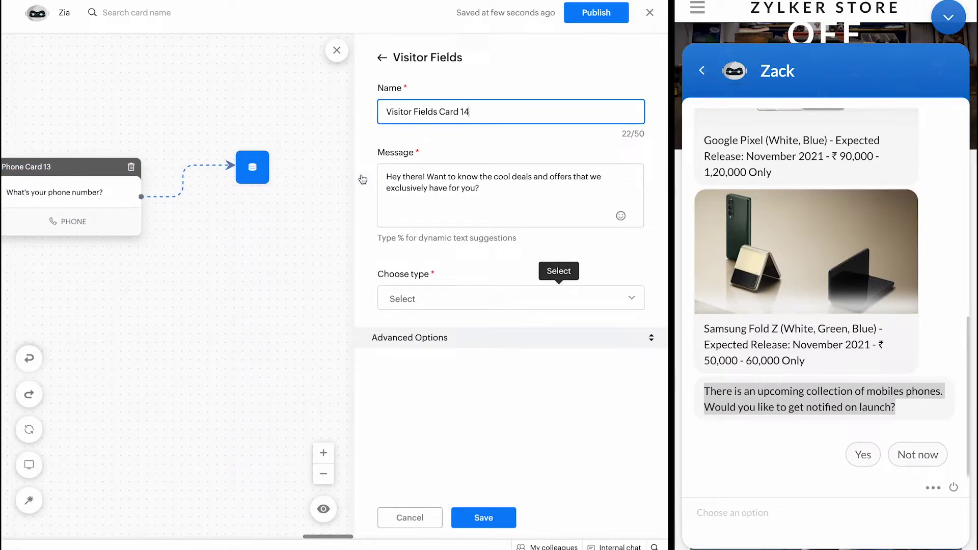
{"action": "triple_click", "coordinate": [429, 179]}
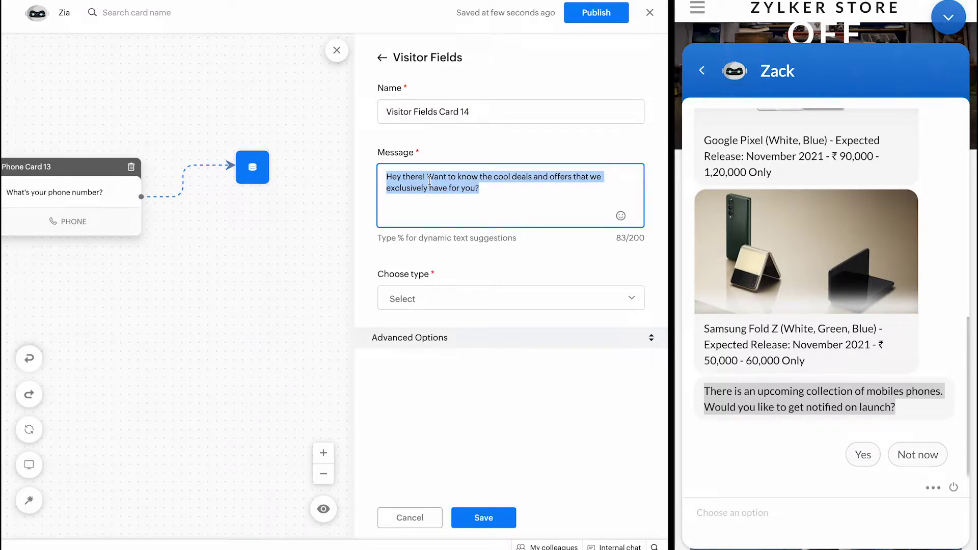
{"action": "type", "text": "Ww"}
{"action": "key", "text": "BackSpace"}
{"action": "type", "text": "hat"}
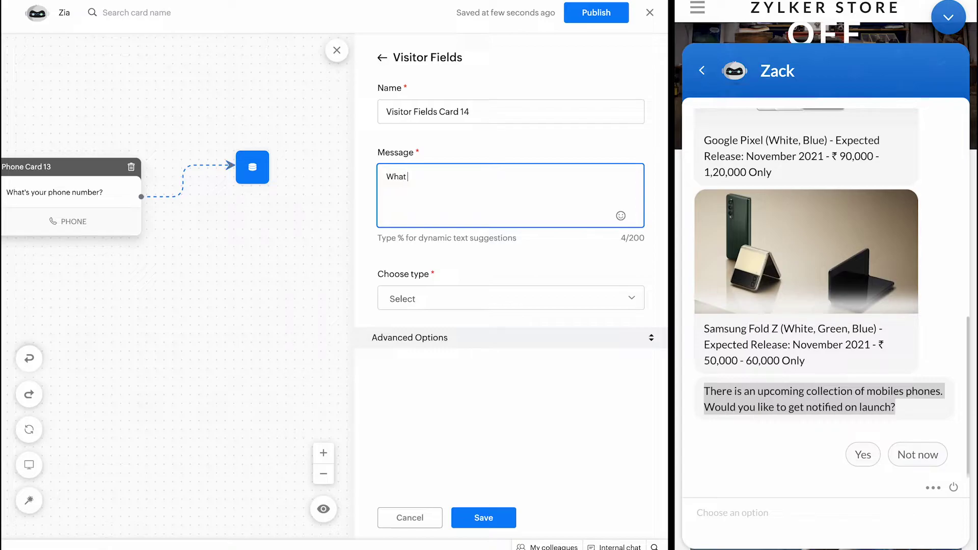
{"action": "type", "text": " is your age?"}
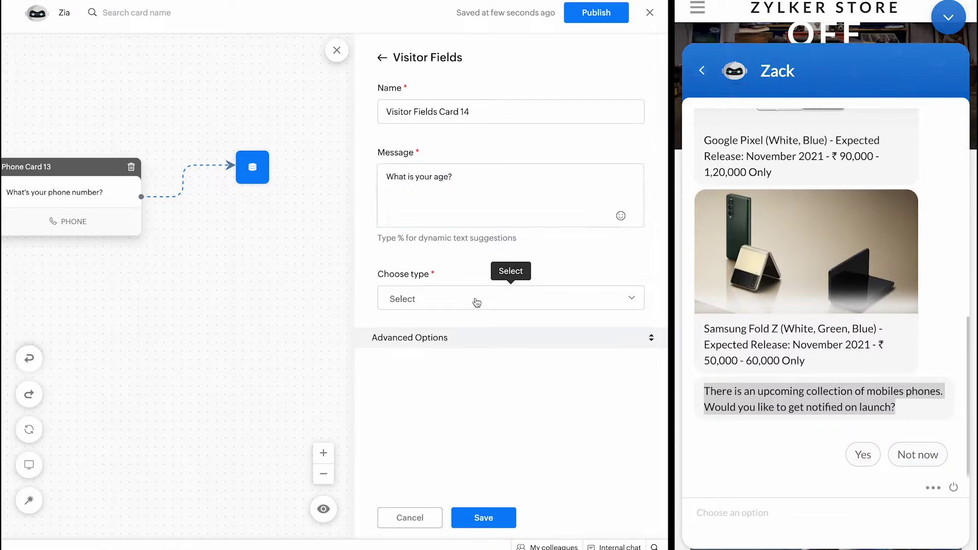
{"action": "left_click", "coordinate": [476, 300]}
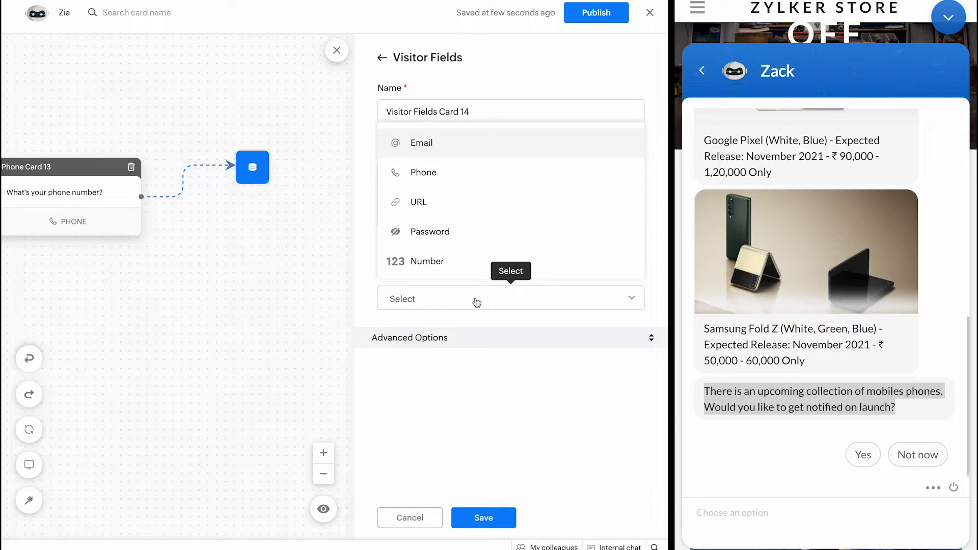
{"action": "left_click", "coordinate": [450, 260]}
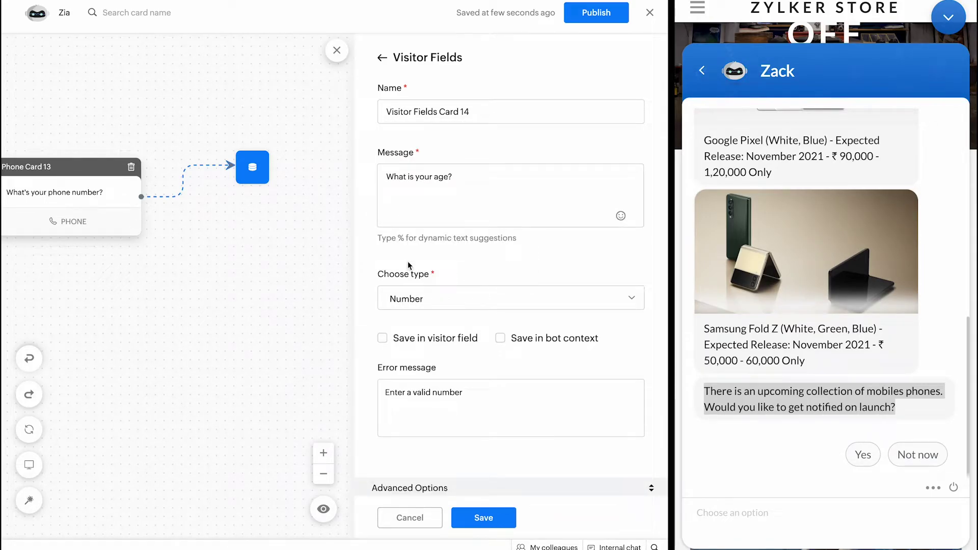
Step: Change the error message to 'Please provide your age'
{"action": "scroll", "coordinate": [407, 261], "scroll_direction": "down", "scroll_amount": 1}
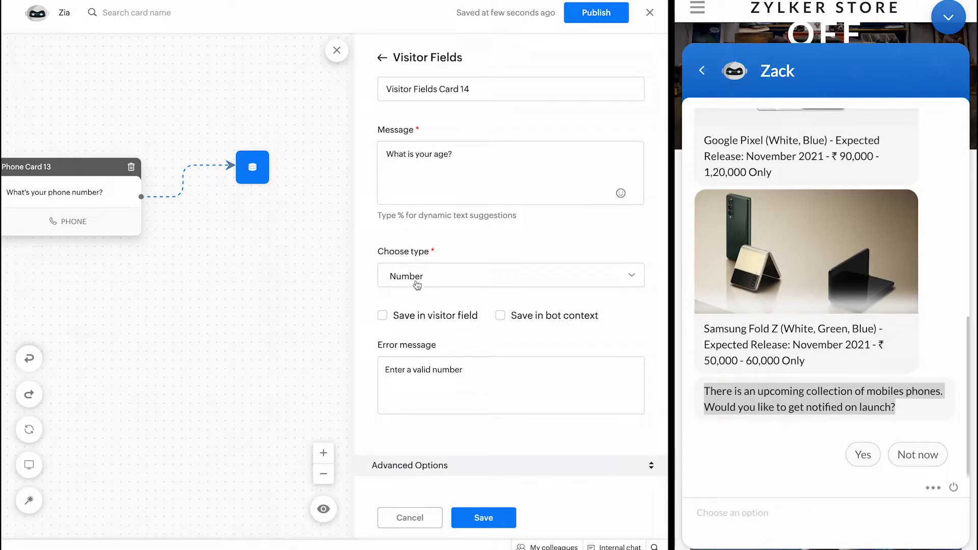
{"action": "left_click", "coordinate": [403, 367]}
{"action": "key", "text": "ctrl+a"}
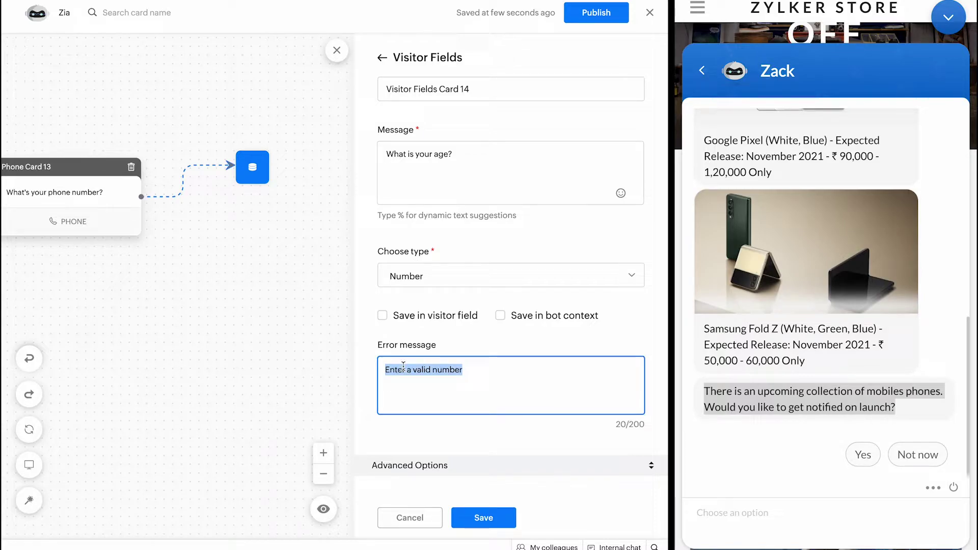
{"action": "type", "text": "Please"}
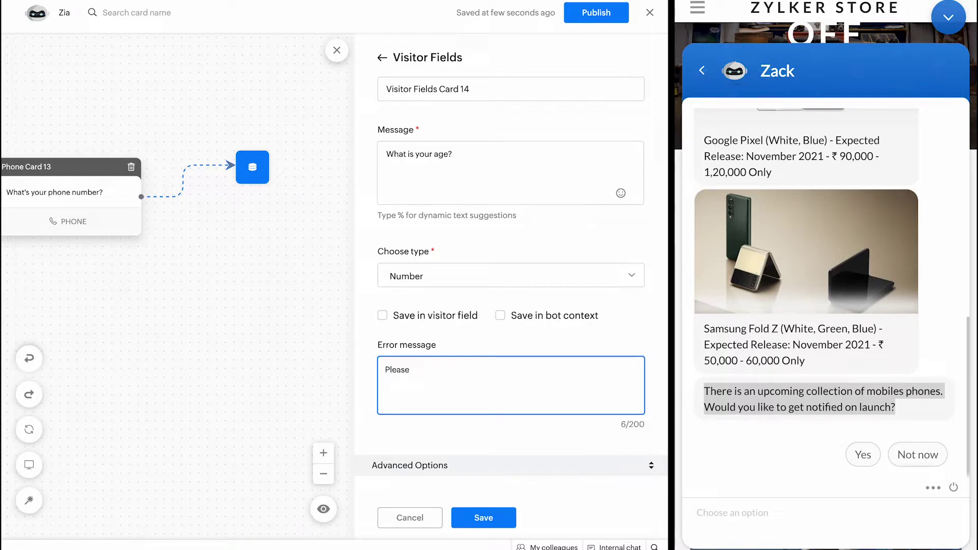
{"action": "type", "text": " provide your age"}
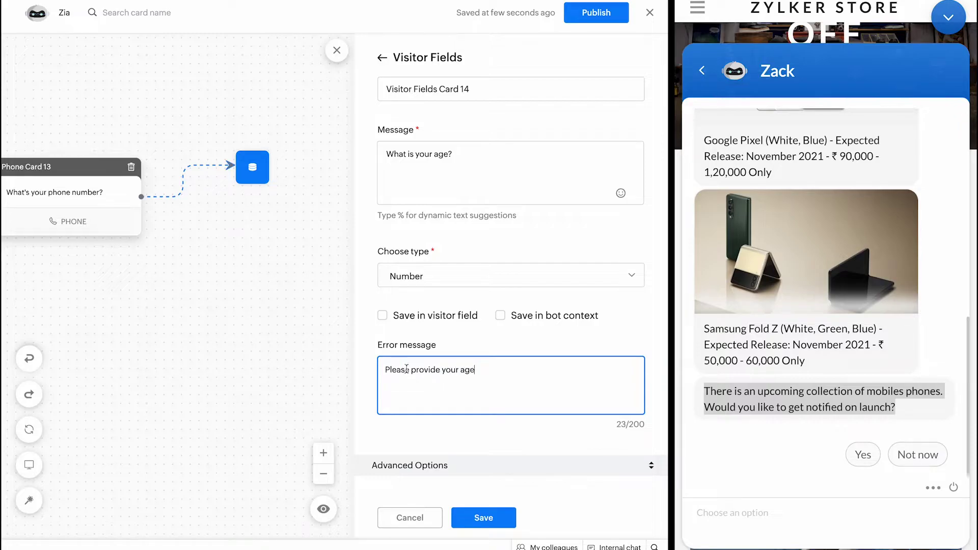
Step: Store the answer as visitor field and in context under visitor.age, then save the card
{"action": "left_click", "coordinate": [383, 316]}
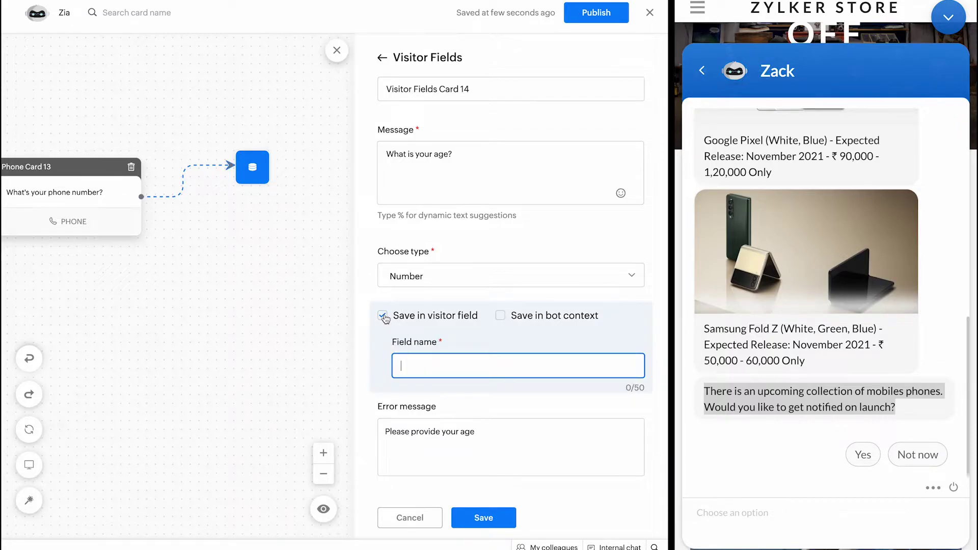
{"action": "left_click", "coordinate": [510, 317]}
{"action": "left_click", "coordinate": [484, 364]}
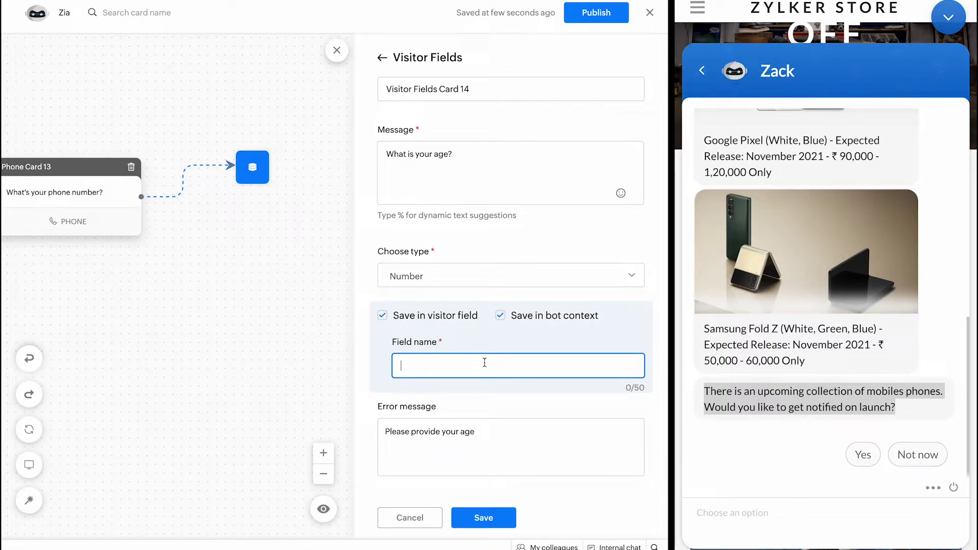
{"action": "type", "text": "vi"}
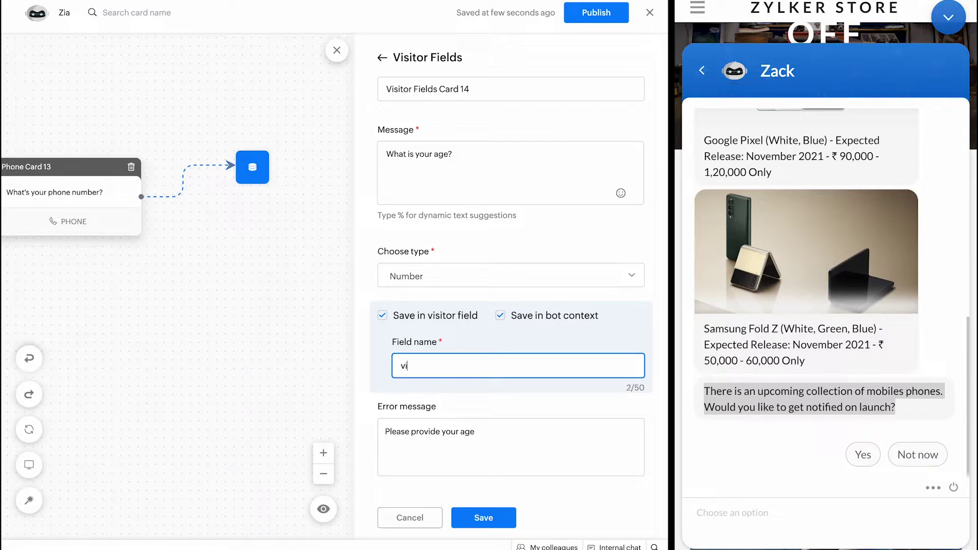
{"action": "type", "text": "sitor.age"}
{"action": "scroll", "coordinate": [510, 421], "scroll_direction": "down", "scroll_amount": 2}
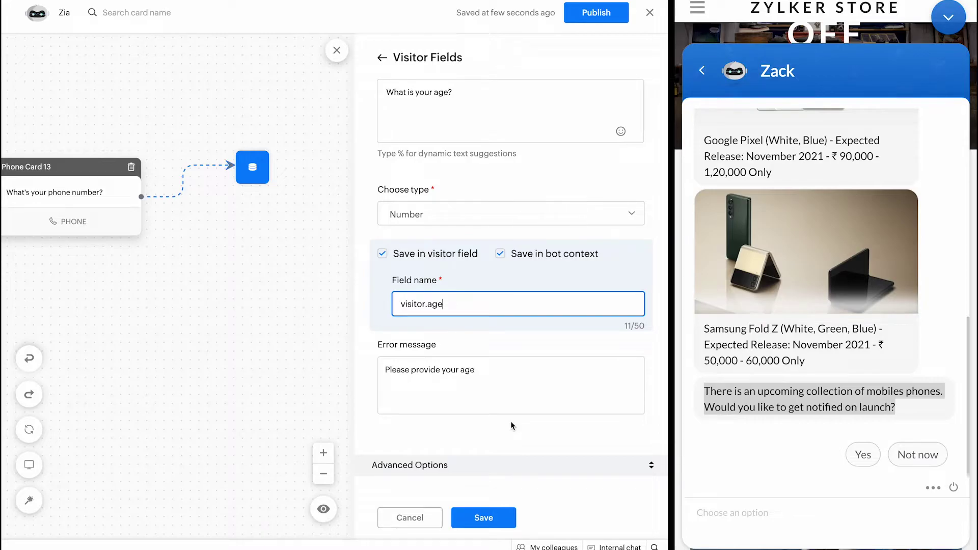
{"action": "left_click_drag", "start_coordinate": [442, 304], "coordinate": [397, 306]}
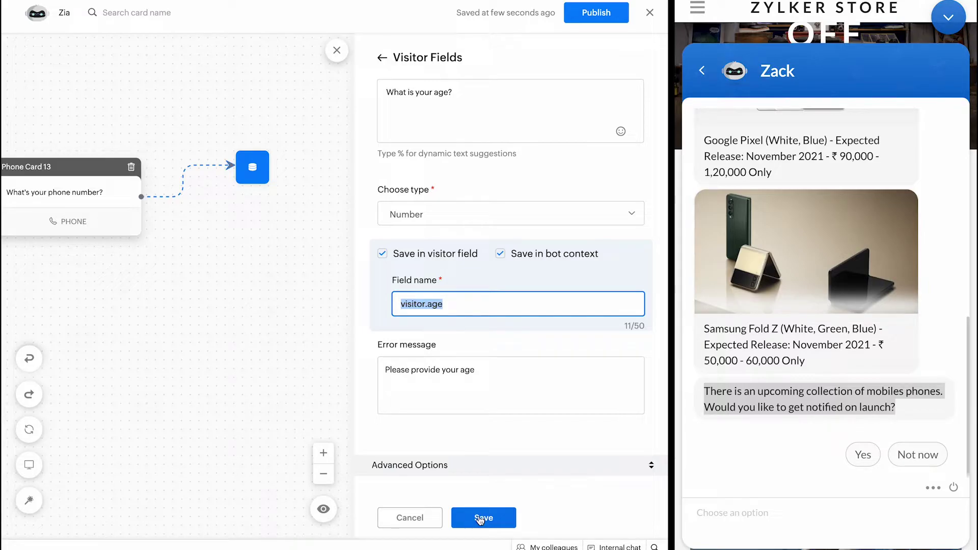
{"action": "scroll", "coordinate": [485, 375], "scroll_direction": "up", "scroll_amount": 2}
{"action": "scroll", "coordinate": [485, 375], "scroll_direction": "down", "scroll_amount": 2}
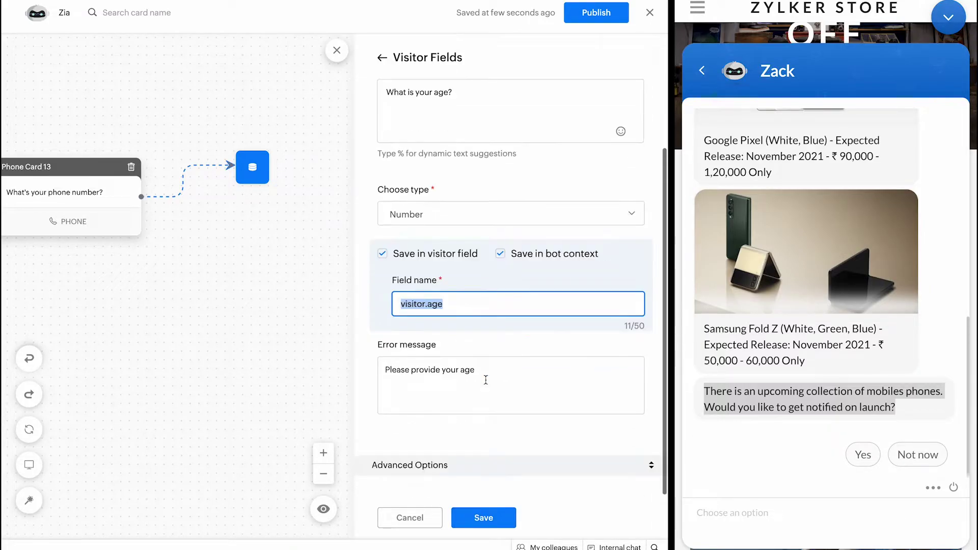
{"action": "left_click", "coordinate": [477, 515]}
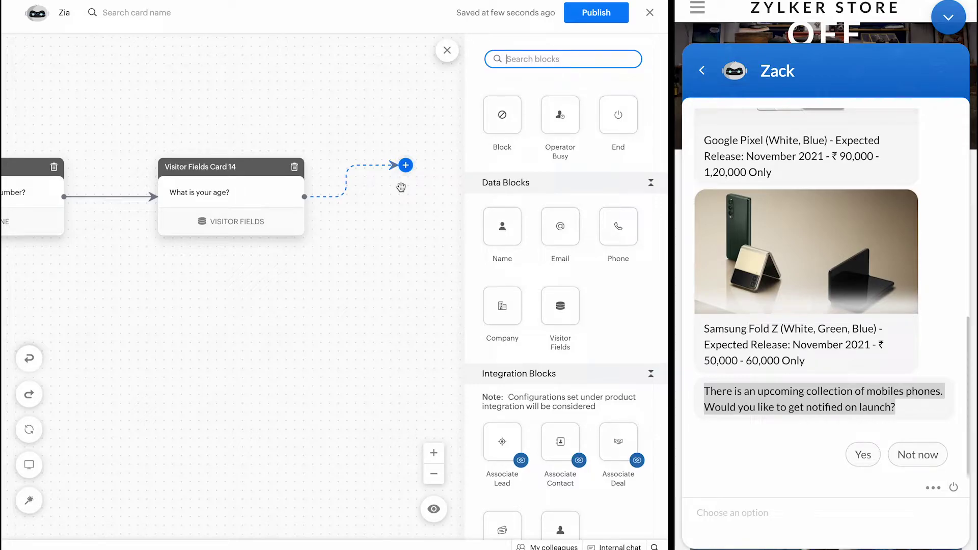
Step: Add Associate Lead Card 15 mapping Company to visitor.name and Lead ID to lead.id, then save
{"action": "left_click", "coordinate": [503, 432]}
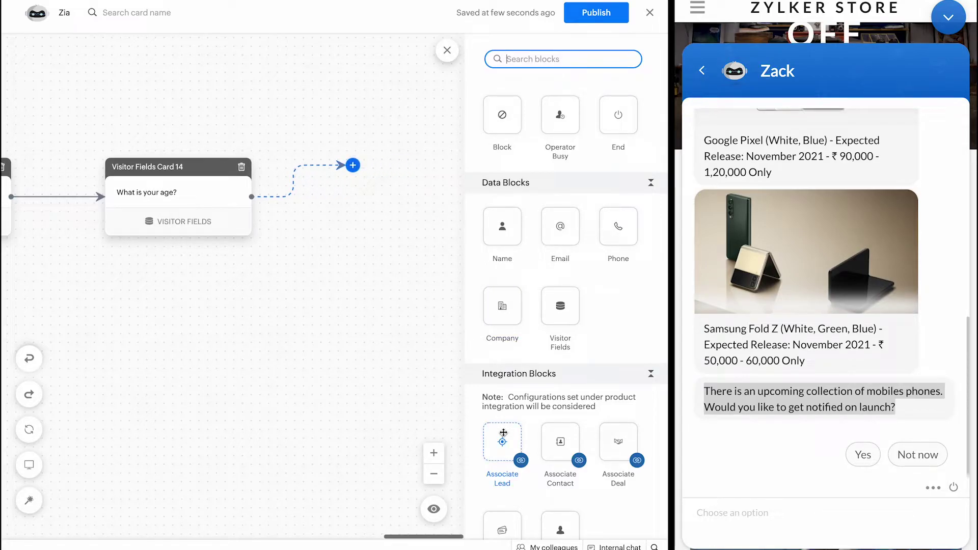
{"action": "left_click_drag", "start_coordinate": [503, 433], "coordinate": [375, 152]}
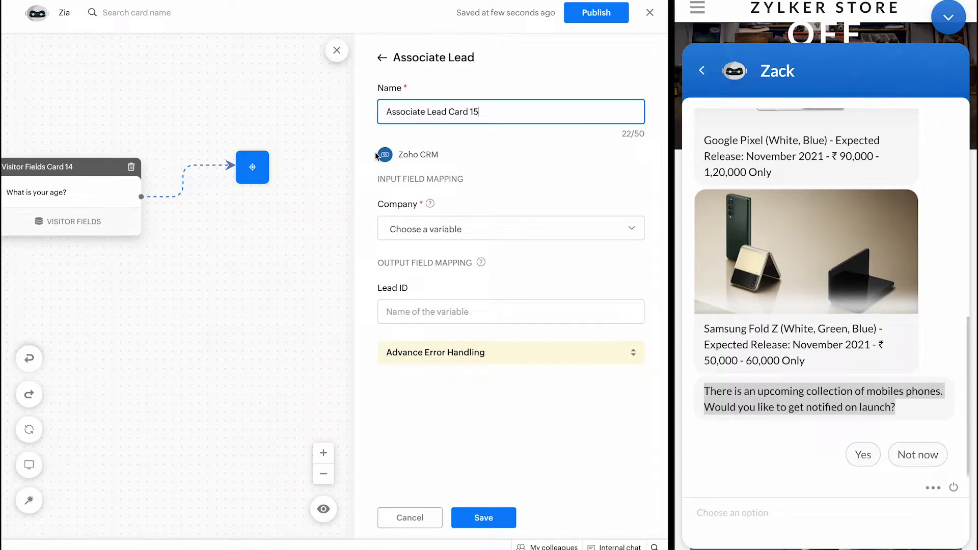
{"action": "left_click", "coordinate": [451, 228]}
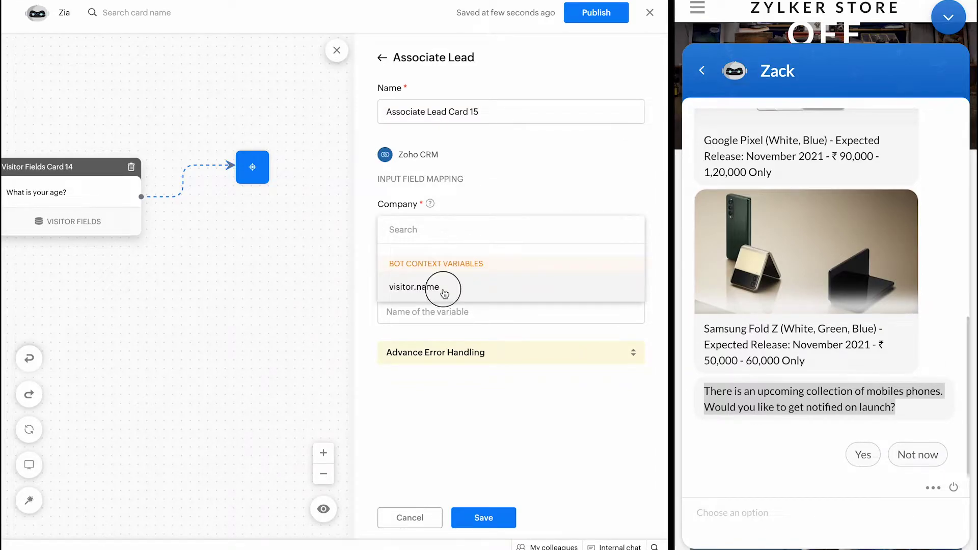
{"action": "left_click", "coordinate": [442, 288]}
{"action": "left_click", "coordinate": [419, 312]}
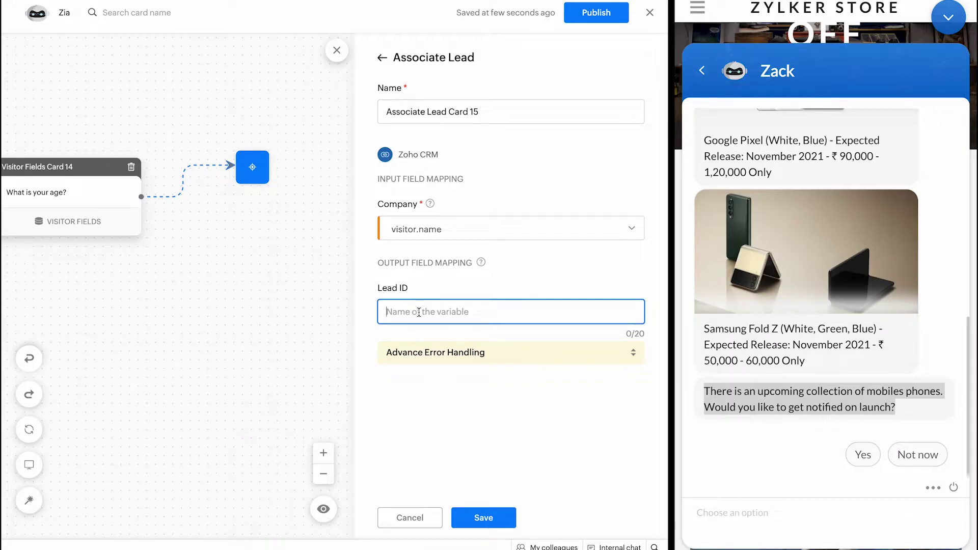
{"action": "type", "text": "lead.id"}
{"action": "left_click", "coordinate": [448, 352]}
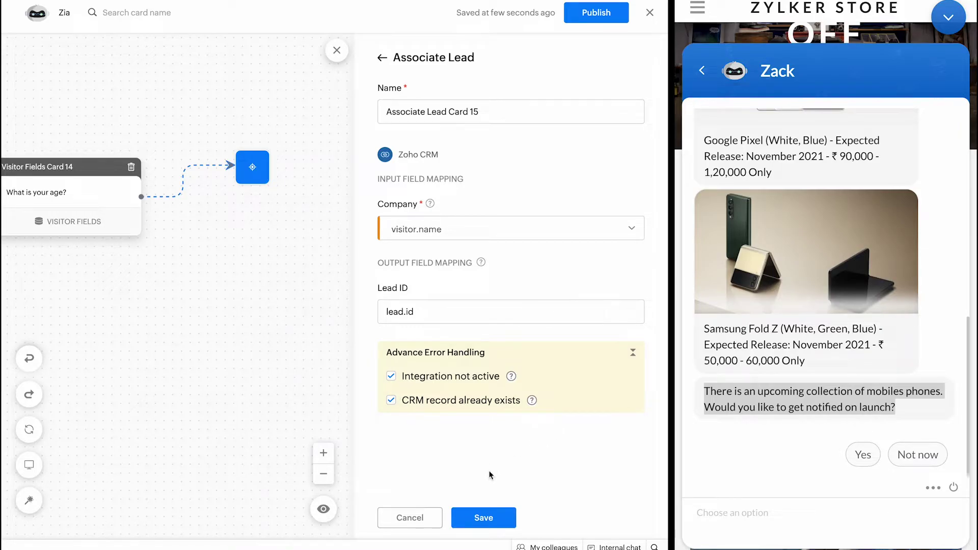
{"action": "left_click", "coordinate": [486, 517]}
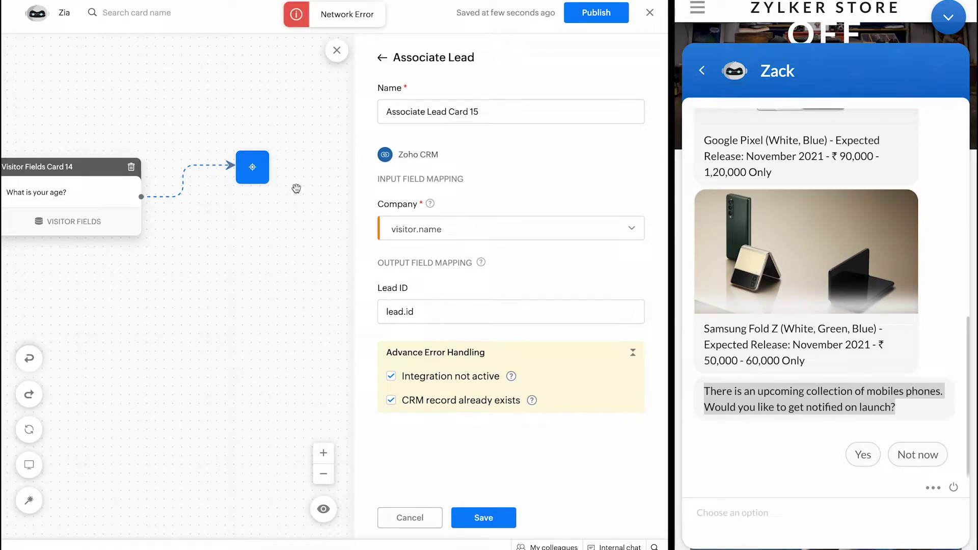
{"action": "left_click", "coordinate": [488, 517]}
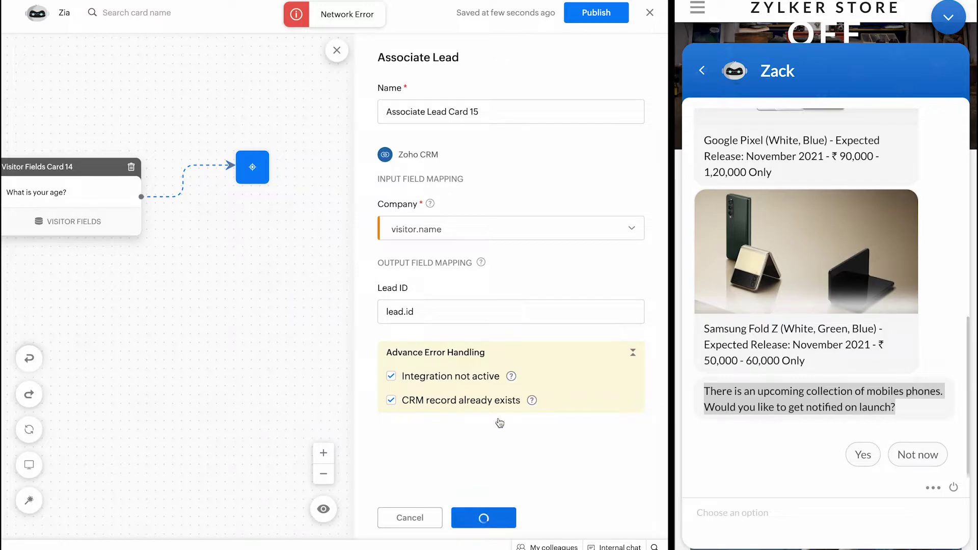
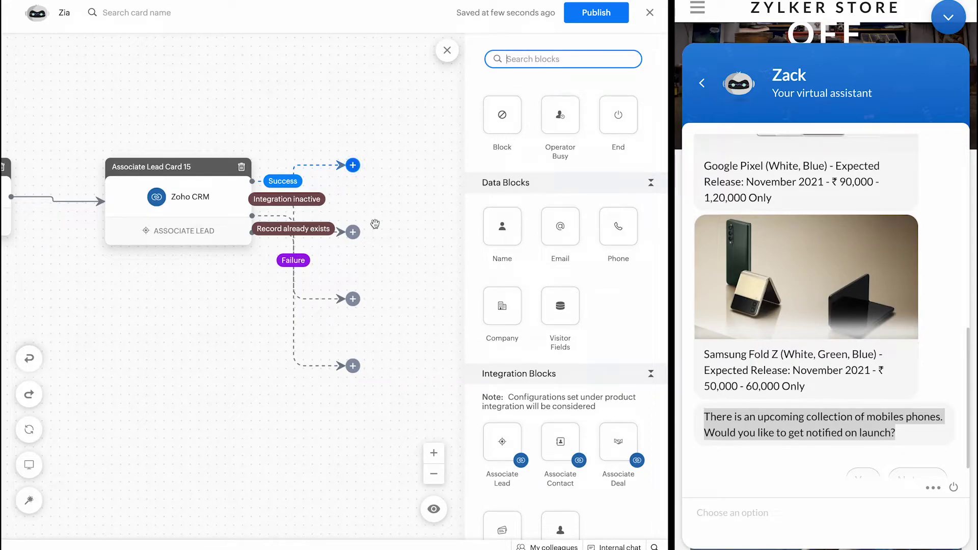
Step: Place a Send Email step on the Associate Lead card's Success branch
{"action": "scroll", "coordinate": [635, 301], "scroll_direction": "down", "scroll_amount": 1}
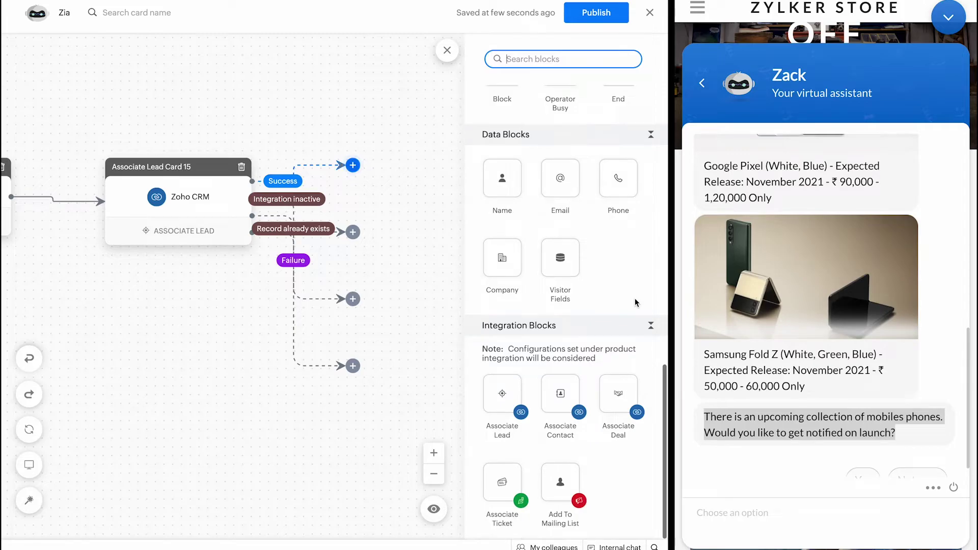
{"action": "scroll", "coordinate": [635, 301], "scroll_direction": "up", "scroll_amount": 6}
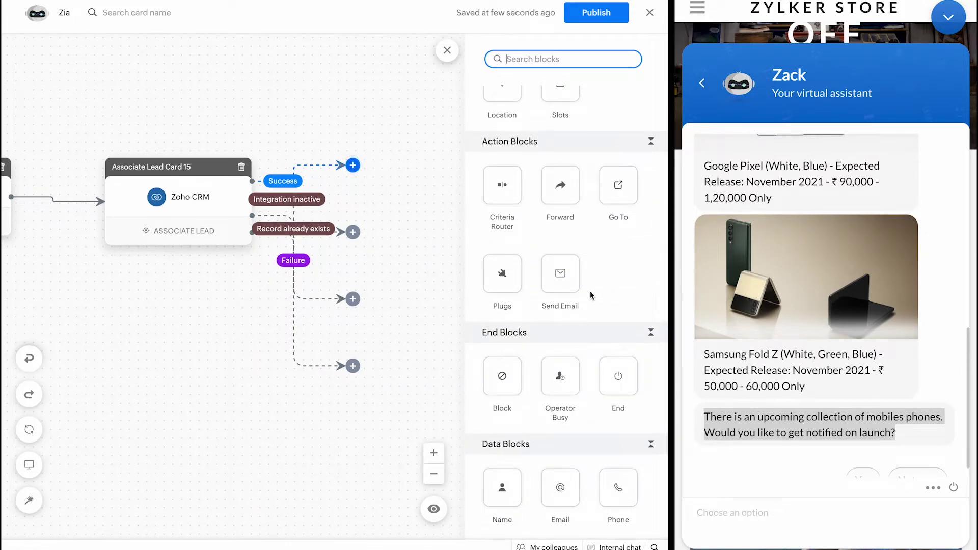
{"action": "left_click", "coordinate": [563, 284]}
{"action": "left_click_drag", "start_coordinate": [564, 284], "coordinate": [390, 193]}
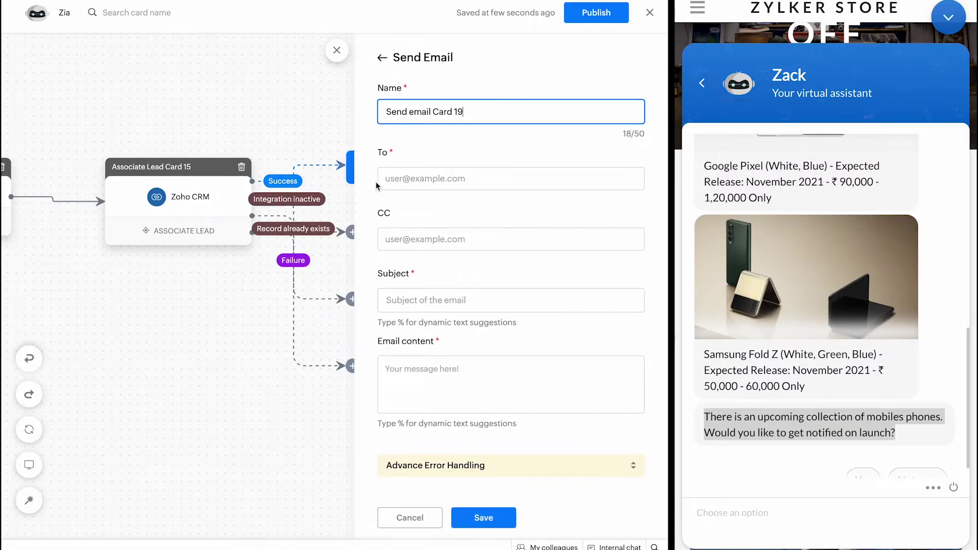
Step: Address the email to the visitor's Email variable and CC a suggested colleague address
{"action": "left_click", "coordinate": [401, 174]}
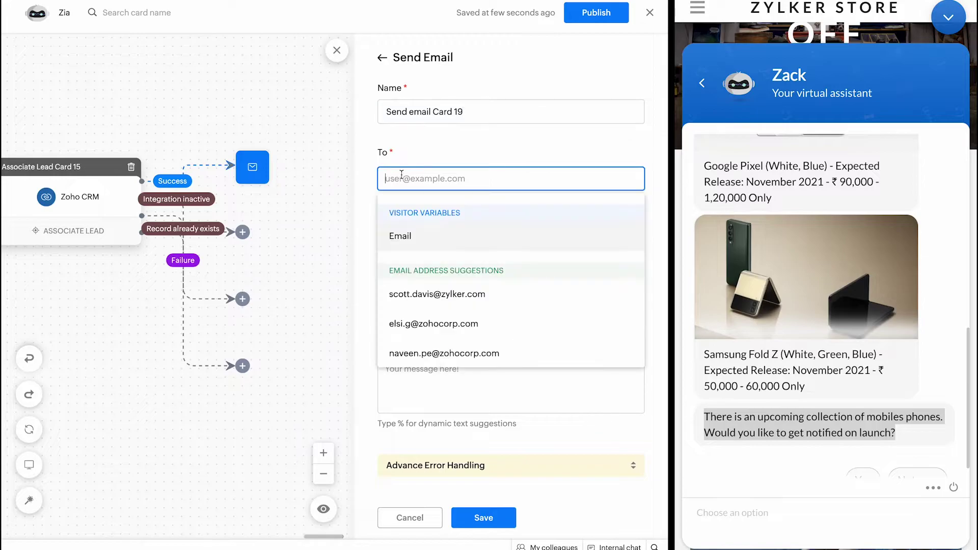
{"action": "left_click", "coordinate": [407, 235]}
{"action": "left_click", "coordinate": [434, 149]}
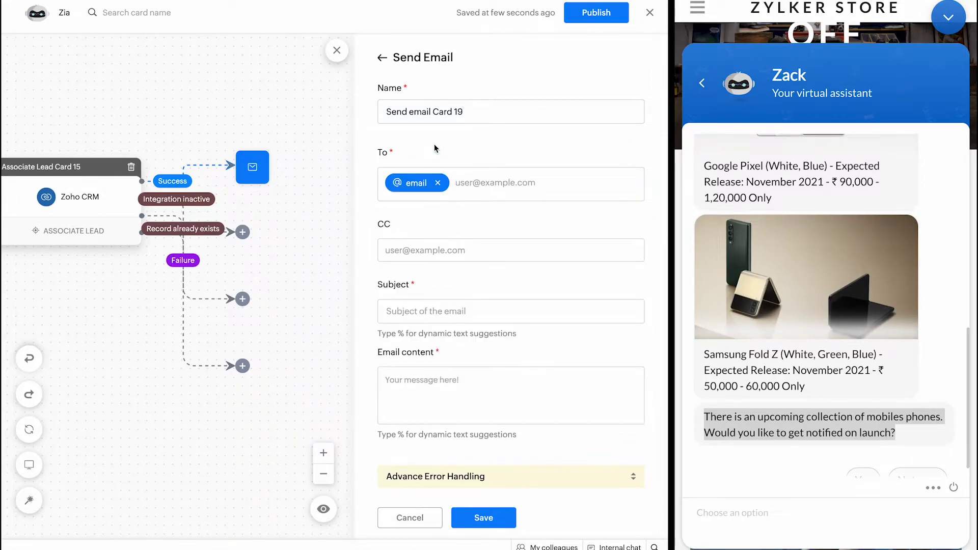
{"action": "left_click", "coordinate": [418, 251]}
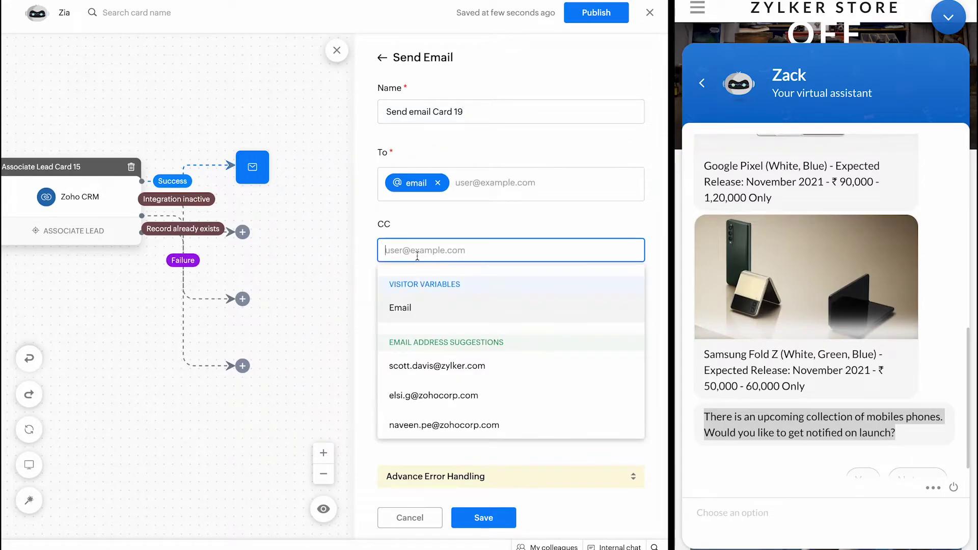
{"action": "left_click", "coordinate": [418, 367]}
{"action": "left_click", "coordinate": [488, 206]}
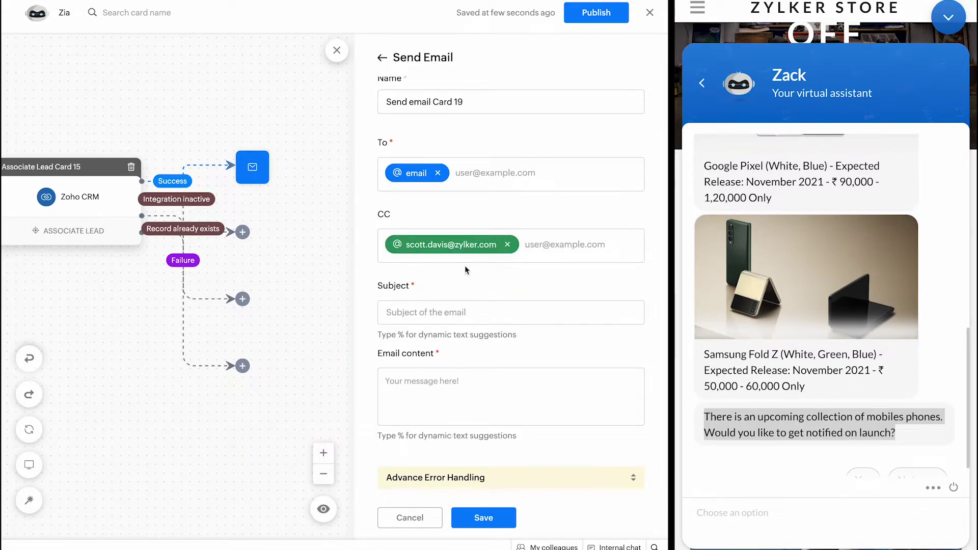
{"action": "left_click", "coordinate": [416, 311]}
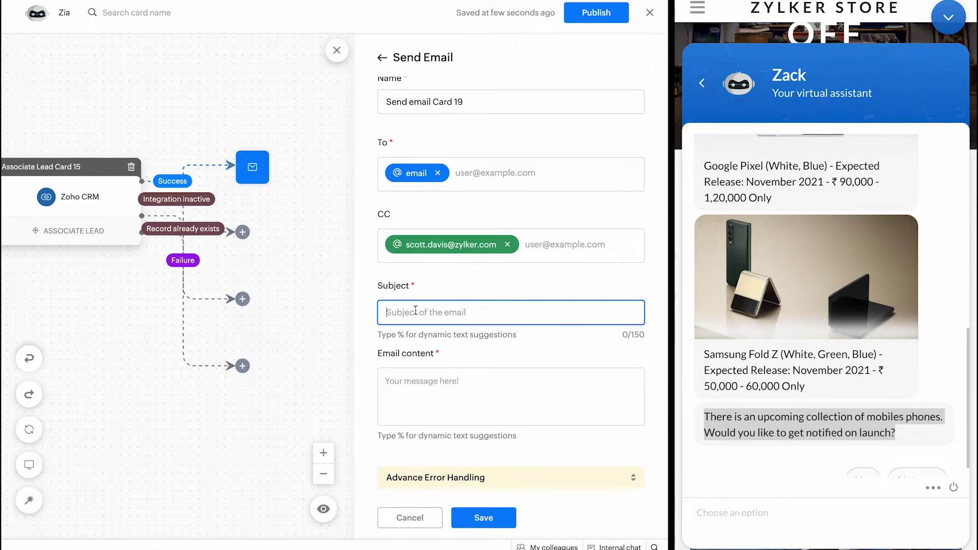
Step: Enter the subject 'Thank you for your interest in Zylker store!' and paste the greeting body signed Zylker shop
{"action": "type", "text": "Thank you f"}
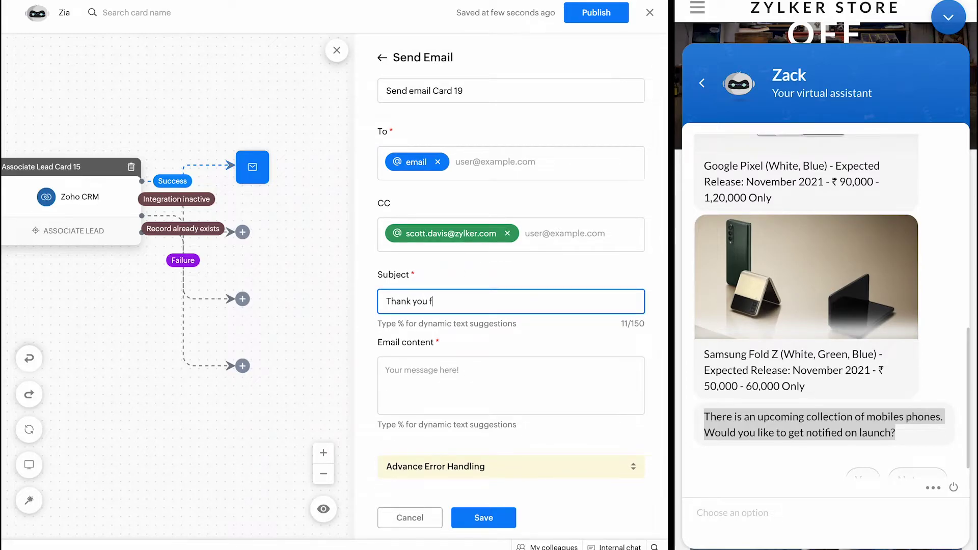
{"action": "type", "text": "or your in"}
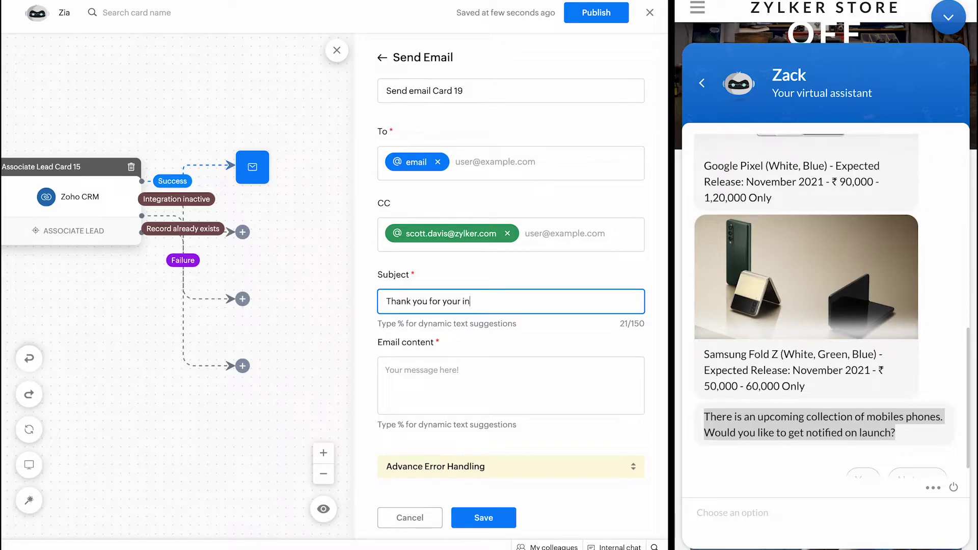
{"action": "type", "text": "terest in Zylker store!"}
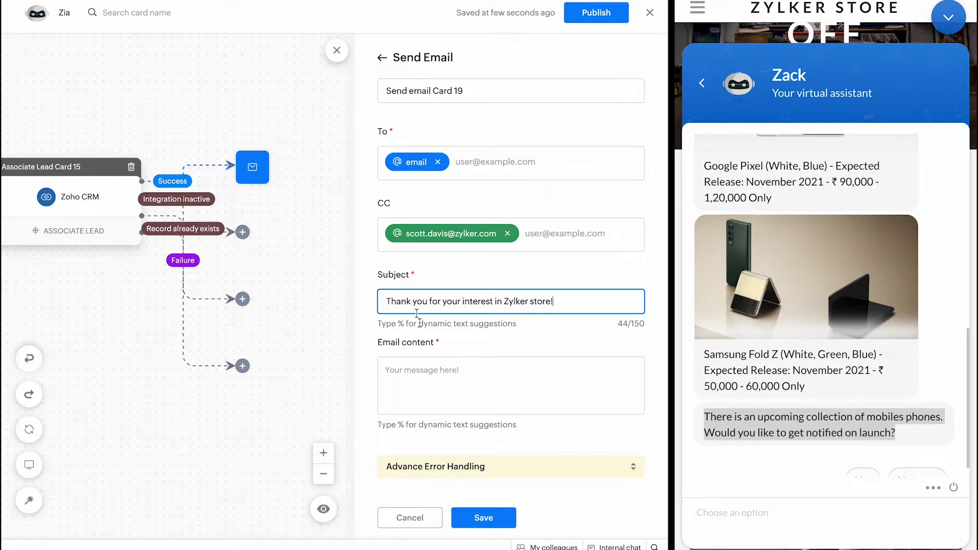
{"action": "left_click", "coordinate": [408, 386]}
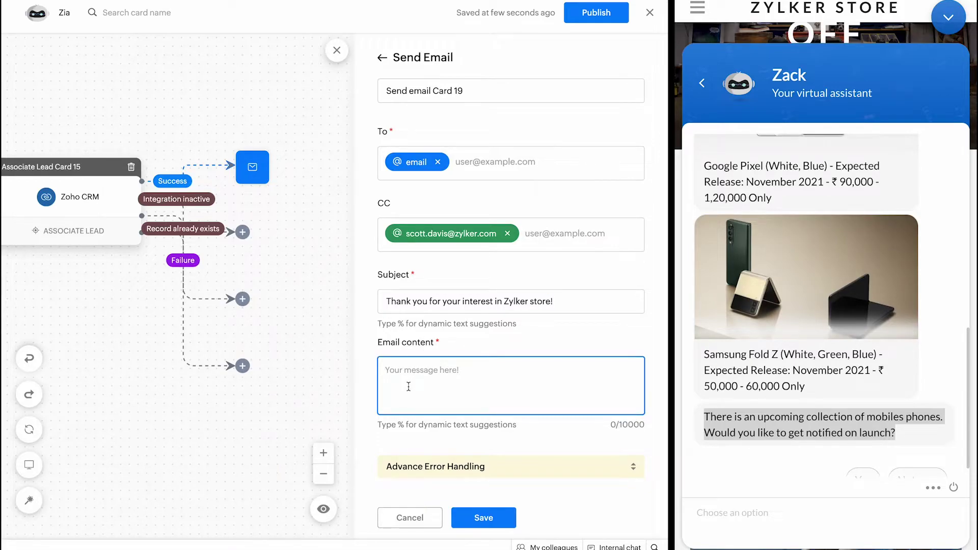
{"action": "key", "text": "super+alt+c"}
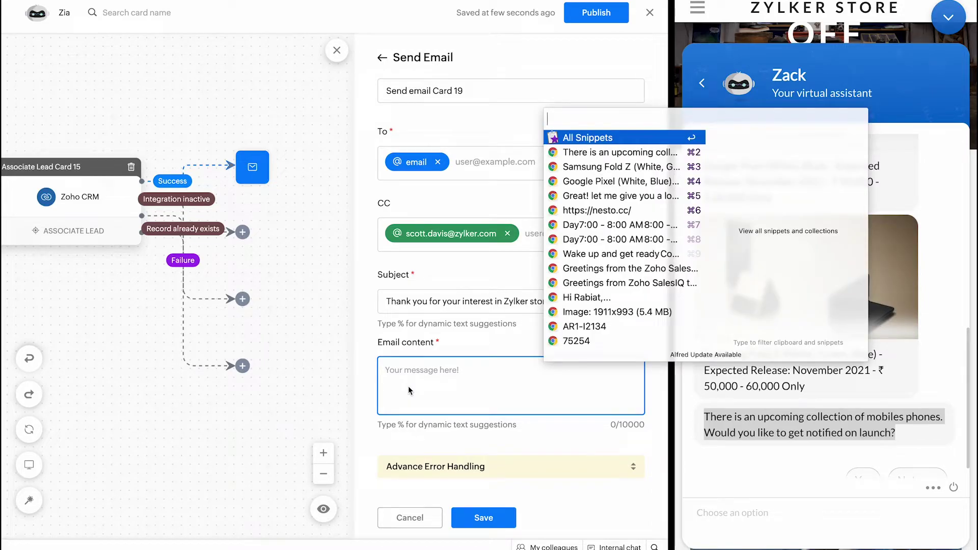
{"action": "type", "text": "Hi"}
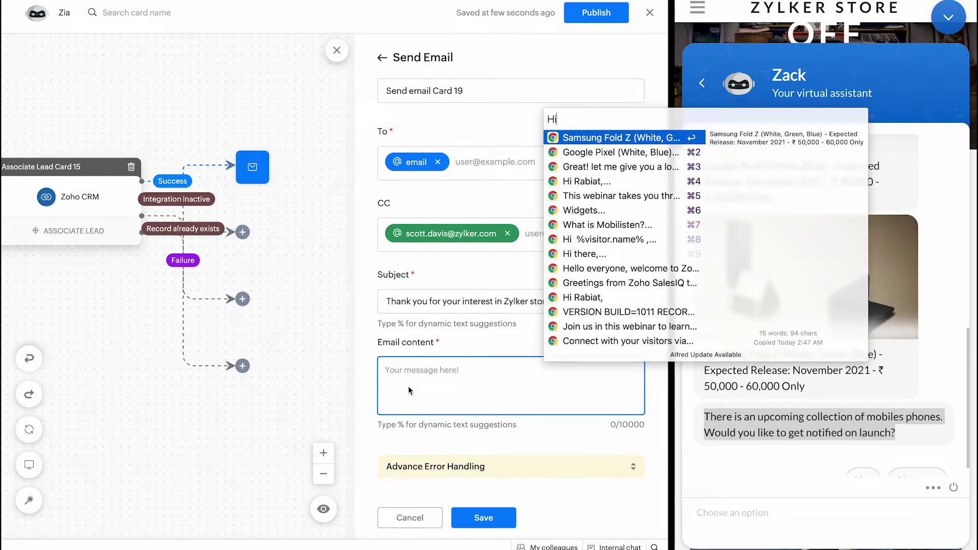
{"action": "key", "text": "Down"}
{"action": "key", "text": "Down"}
{"action": "key", "text": "Down"}
{"action": "key", "text": "Down"}
{"action": "key", "text": "Down"}
{"action": "key", "text": "Down"}
{"action": "key", "text": "Down"}
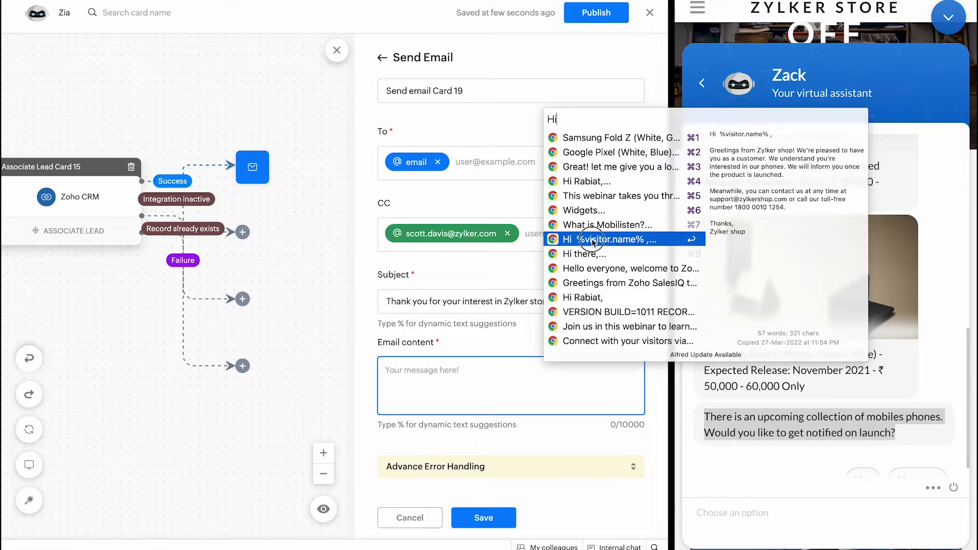
{"action": "key", "text": "Return"}
Step: Review the email card and expand Advance Error Handling
{"action": "scroll", "coordinate": [492, 366], "scroll_direction": "up", "scroll_amount": 5}
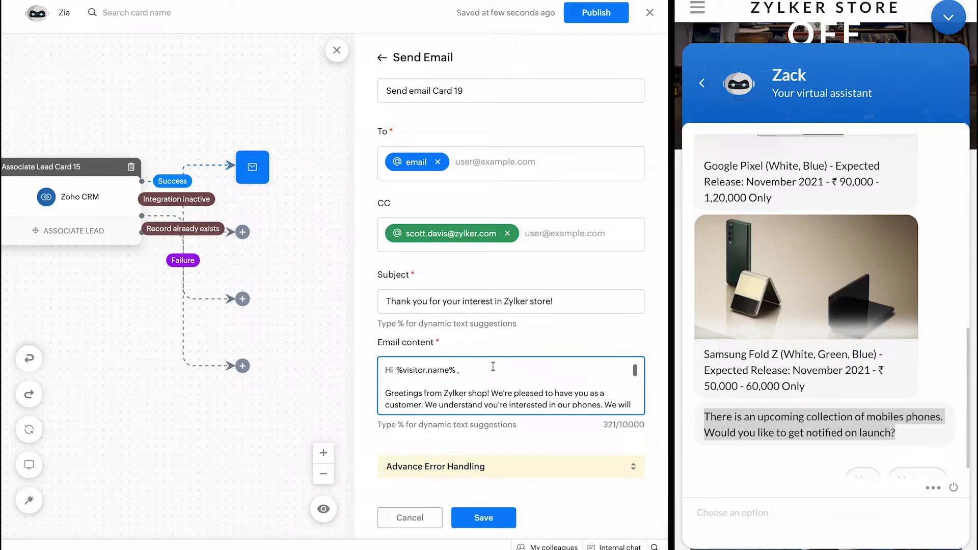
{"action": "scroll", "coordinate": [492, 366], "scroll_direction": "down", "scroll_amount": 5}
{"action": "scroll", "coordinate": [493, 367], "scroll_direction": "up", "scroll_amount": 5}
{"action": "scroll", "coordinate": [493, 367], "scroll_direction": "down", "scroll_amount": 5}
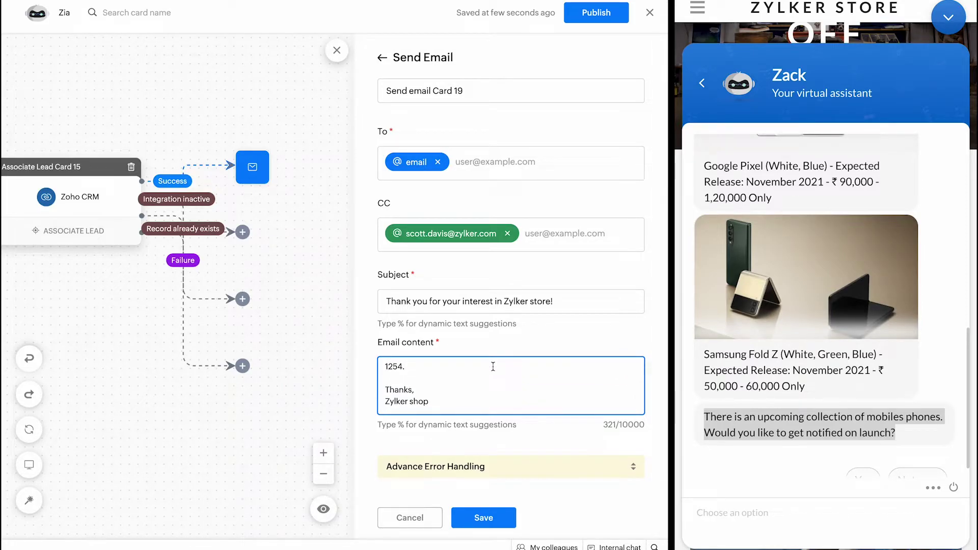
{"action": "scroll", "coordinate": [493, 366], "scroll_direction": "up", "scroll_amount": 5}
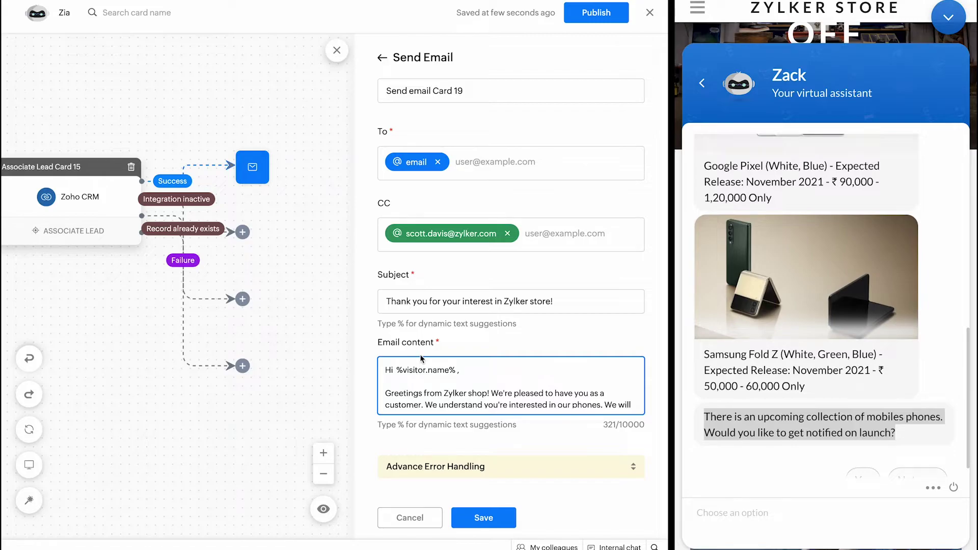
{"action": "scroll", "coordinate": [429, 381], "scroll_direction": "down", "scroll_amount": 5}
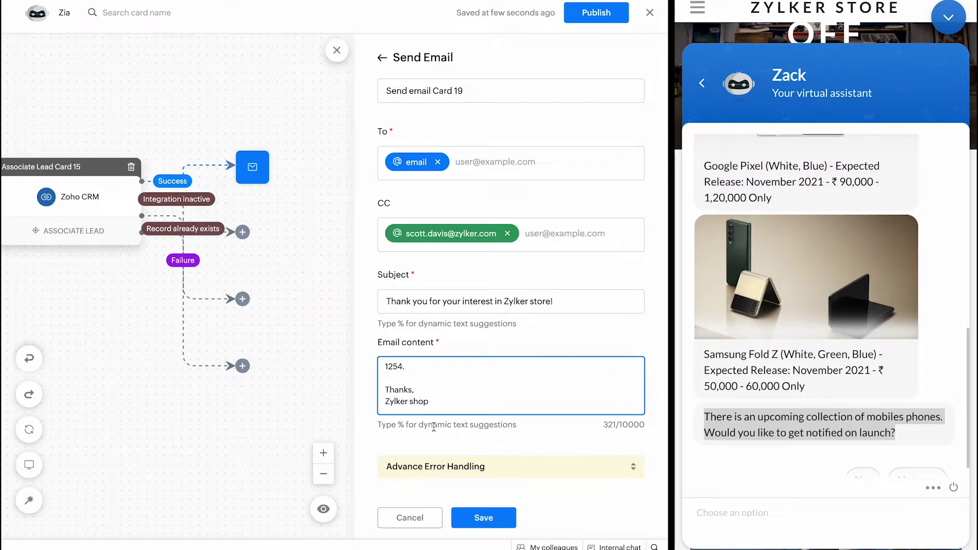
{"action": "left_click", "coordinate": [424, 467]}
{"action": "scroll", "coordinate": [441, 406], "scroll_direction": "down", "scroll_amount": 1}
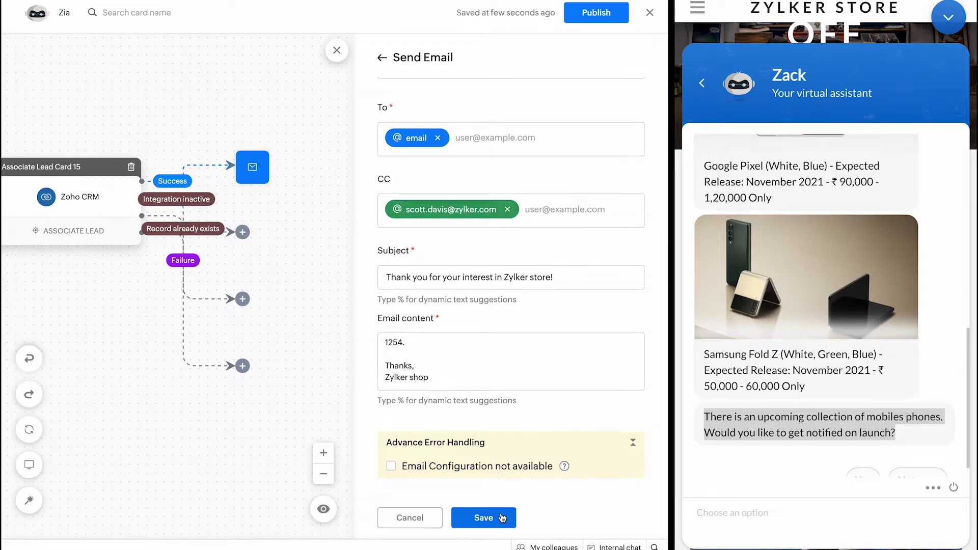
Step: Save the email card and spread out the lead card's Integration inactive, Record already exists and Failure endpoints
{"action": "left_click", "coordinate": [505, 520]}
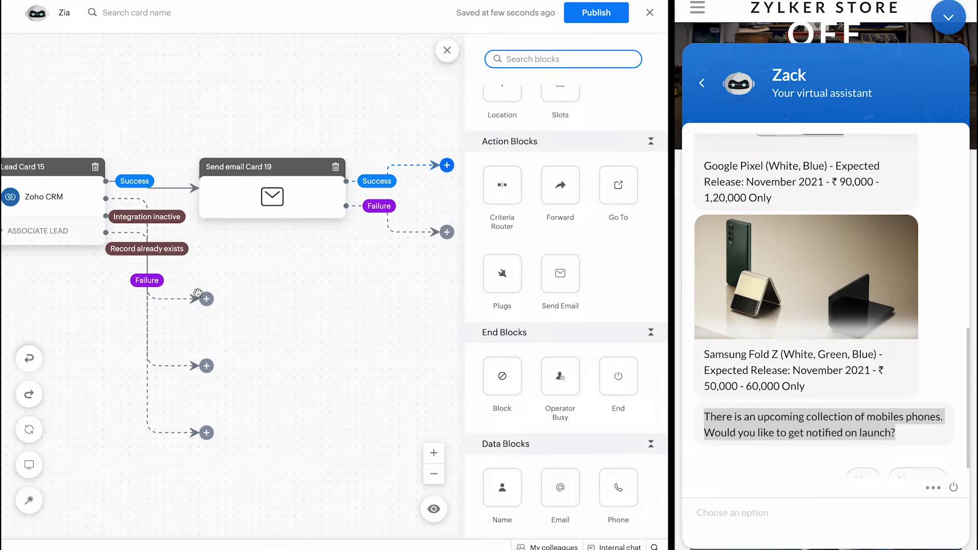
{"action": "left_click_drag", "start_coordinate": [195, 260], "coordinate": [318, 260]}
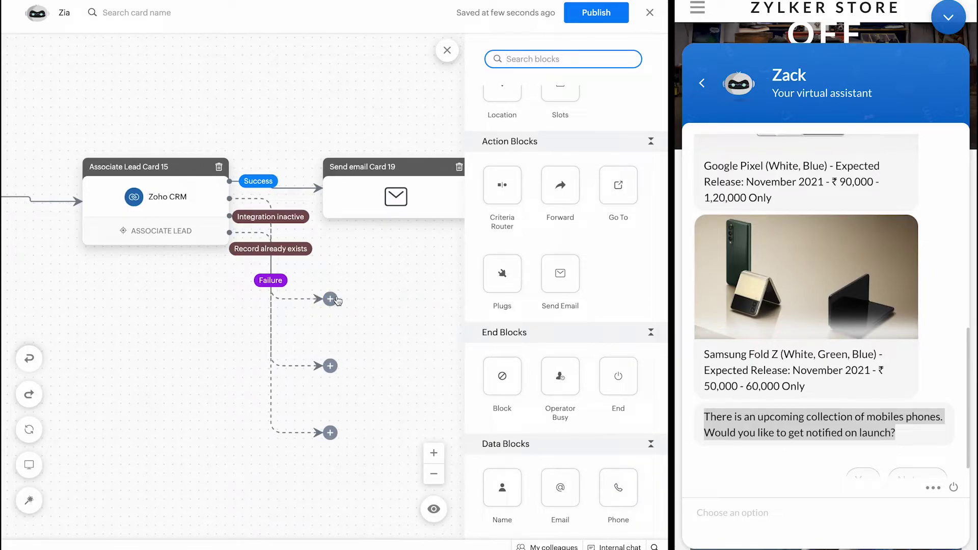
{"action": "left_click_drag", "start_coordinate": [330, 299], "coordinate": [373, 297]}
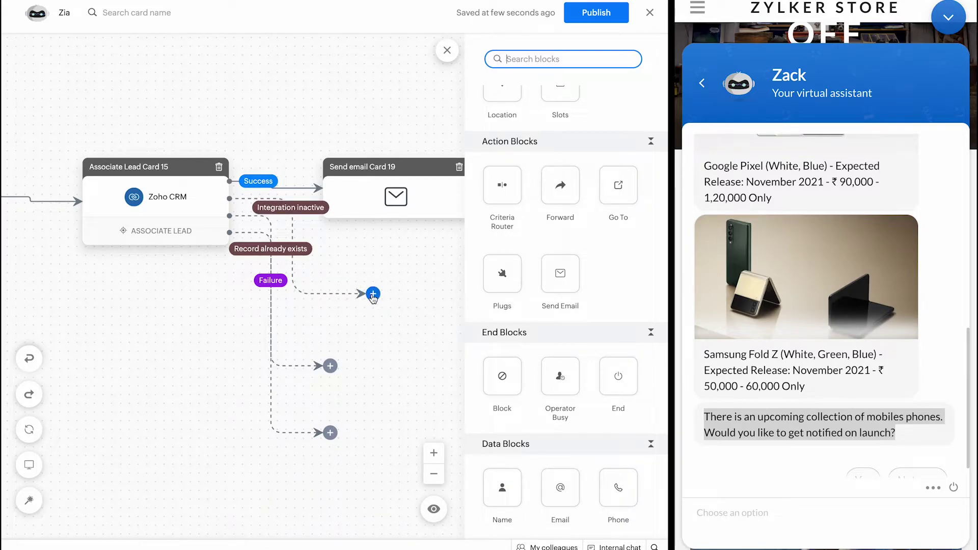
{"action": "left_click_drag", "start_coordinate": [327, 370], "coordinate": [366, 184]}
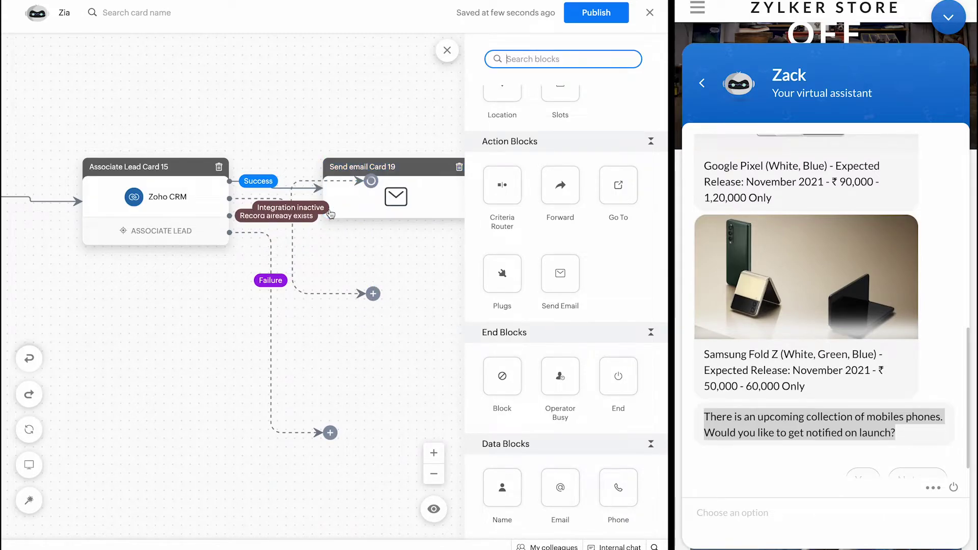
{"action": "left_click_drag", "start_coordinate": [330, 351], "coordinate": [367, 350]}
{"action": "scroll", "coordinate": [555, 326], "scroll_direction": "up", "scroll_amount": 5}
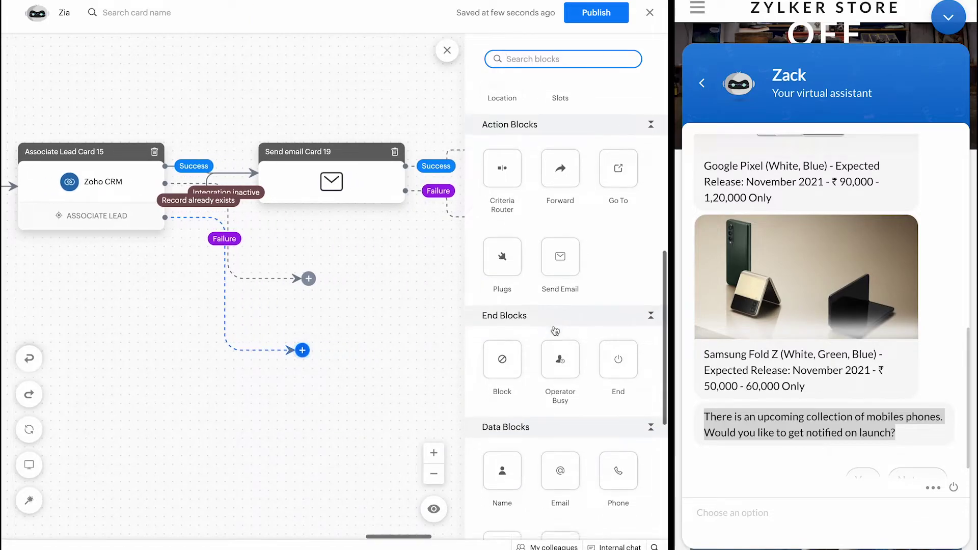
{"action": "scroll", "coordinate": [555, 325], "scroll_direction": "down", "scroll_amount": 1}
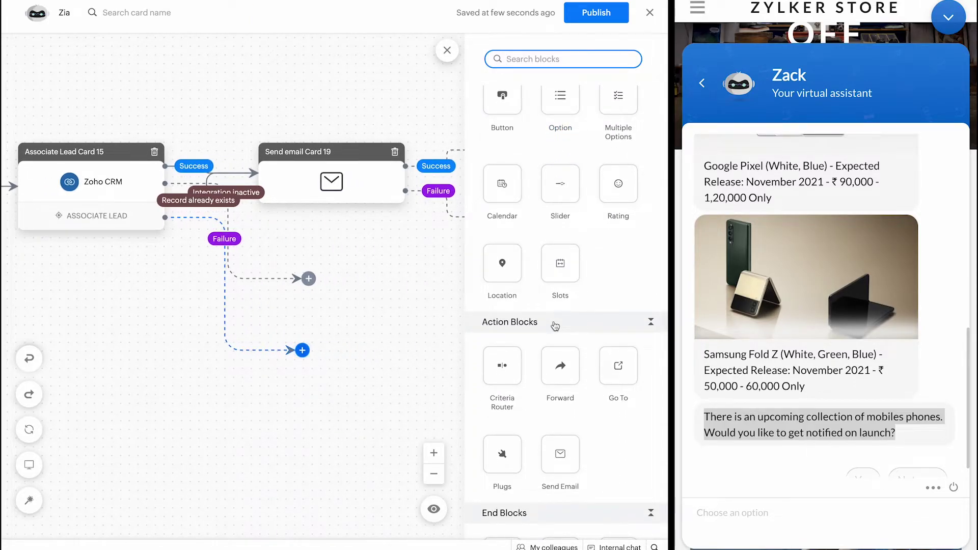
{"action": "scroll", "coordinate": [555, 326], "scroll_direction": "up", "scroll_amount": 5}
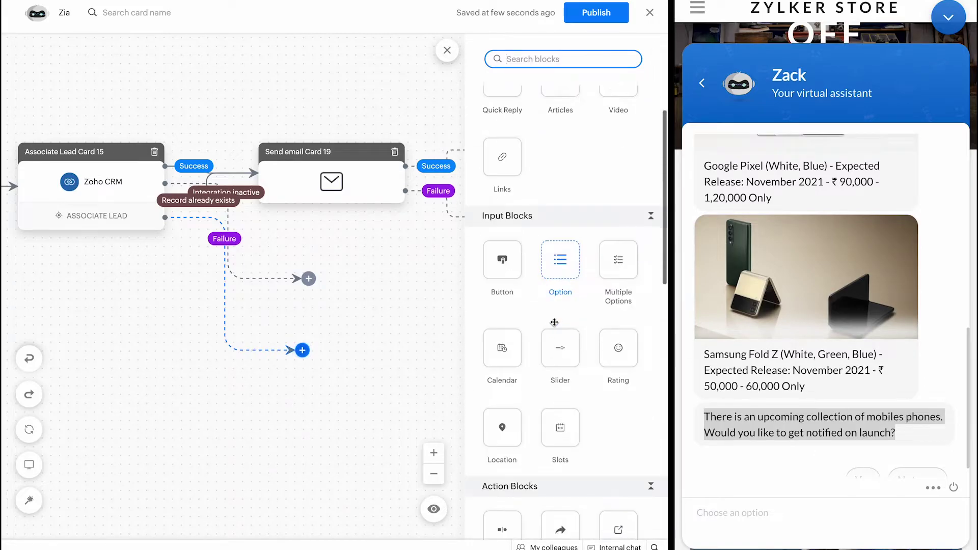
{"action": "scroll", "coordinate": [554, 323], "scroll_direction": "down", "scroll_amount": 6}
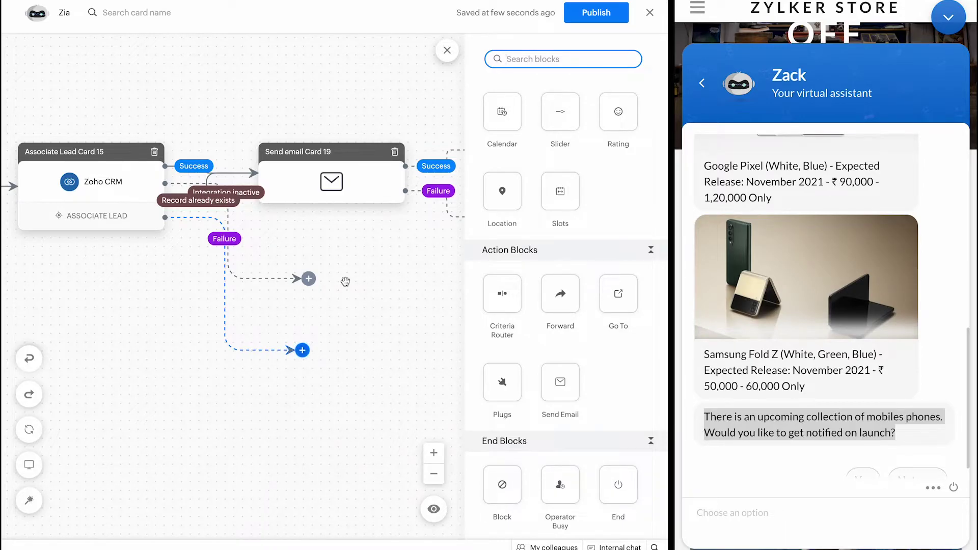
Step: Shift the Integration inactive endpoint further right and pick up the Go To block
{"action": "left_click", "coordinate": [307, 281]}
{"action": "left_click_drag", "start_coordinate": [319, 278], "coordinate": [345, 282]}
{"action": "scroll", "coordinate": [585, 251], "scroll_direction": "up", "scroll_amount": 5}
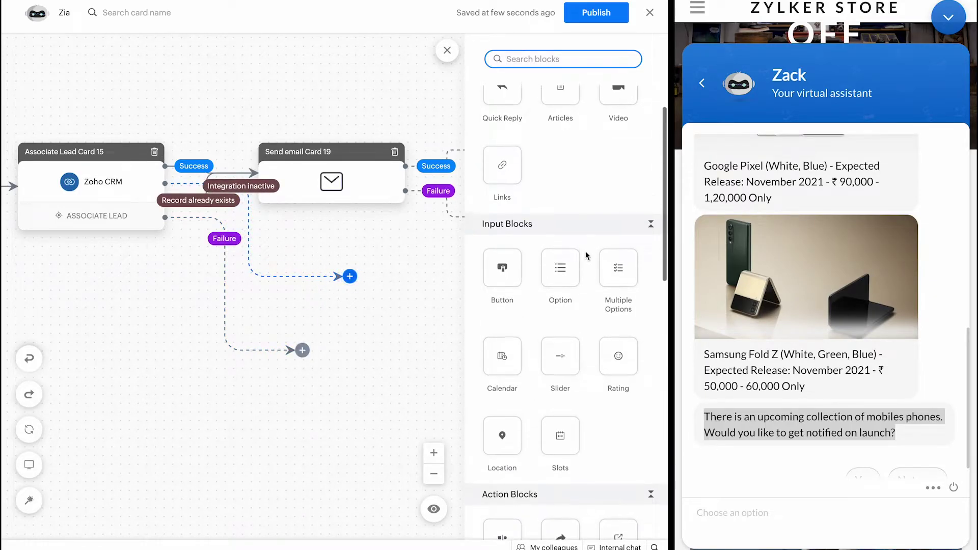
{"action": "scroll", "coordinate": [585, 252], "scroll_direction": "down", "scroll_amount": 3}
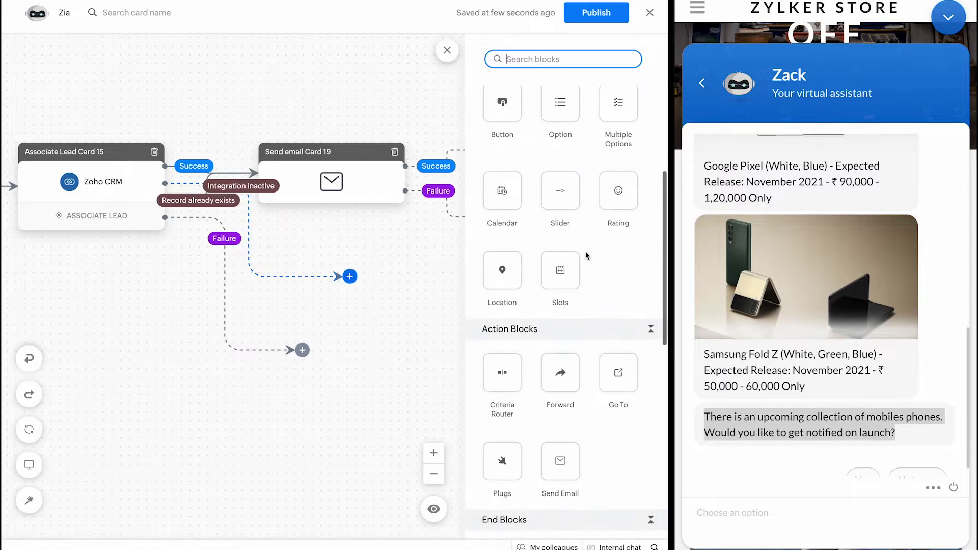
{"action": "left_click", "coordinate": [612, 377]}
Step: Place Go to Card 20 on the lead card's open branch, targeting Button Card 2, and save
{"action": "left_click_drag", "start_coordinate": [612, 377], "coordinate": [355, 279]}
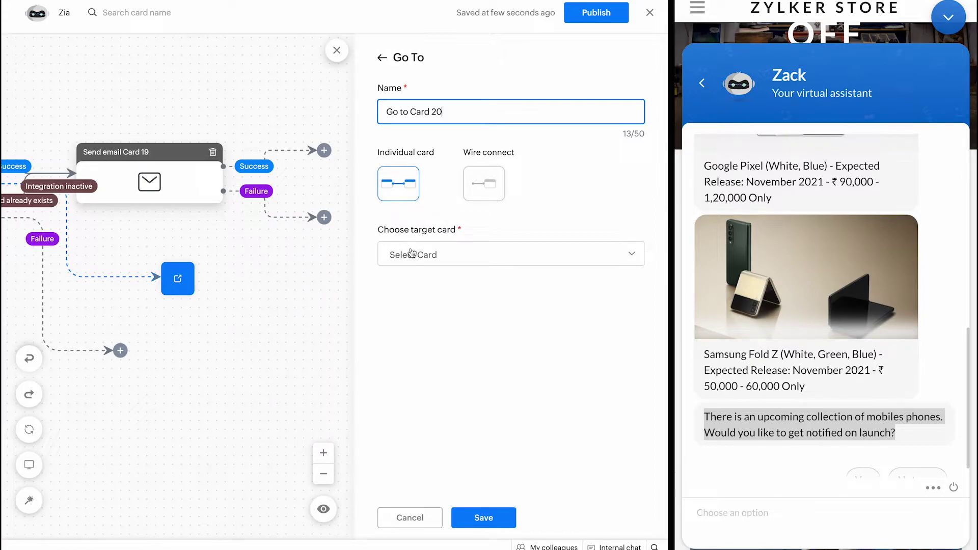
{"action": "scroll", "coordinate": [263, 285], "scroll_direction": "left", "scroll_amount": 15}
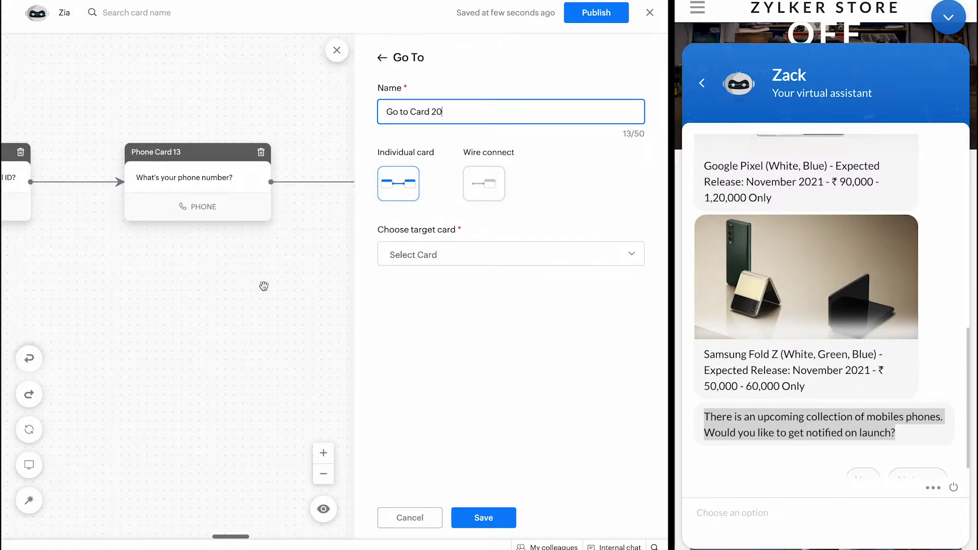
{"action": "scroll", "coordinate": [263, 286], "scroll_direction": "left", "scroll_amount": 10}
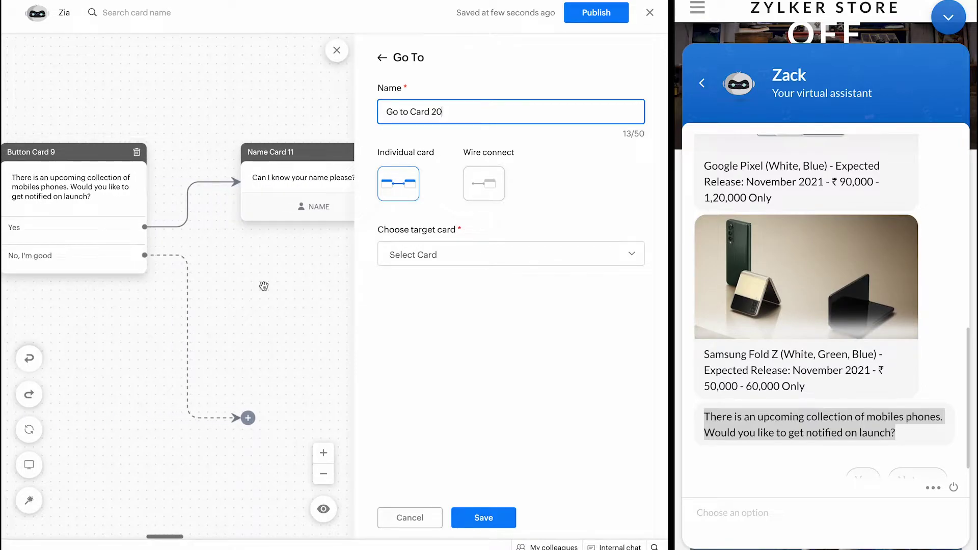
{"action": "scroll", "coordinate": [263, 286], "scroll_direction": "left", "scroll_amount": 10}
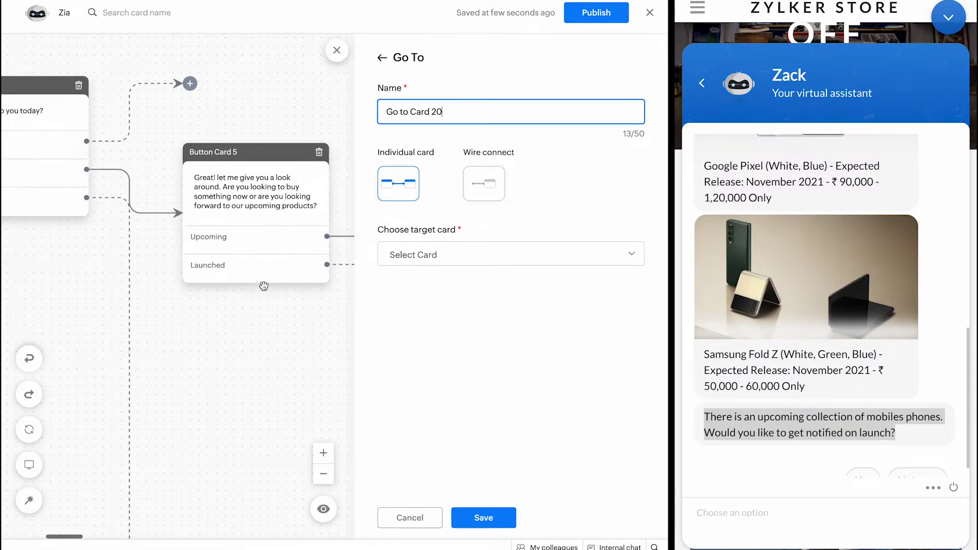
{"action": "scroll", "coordinate": [164, 205], "scroll_direction": "left", "scroll_amount": 5}
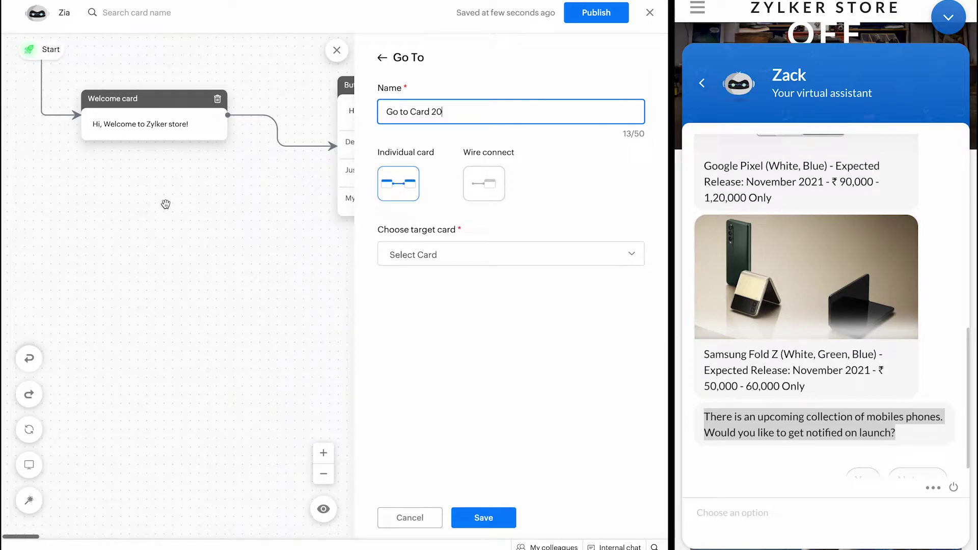
{"action": "scroll", "coordinate": [164, 206], "scroll_direction": "right", "scroll_amount": 4}
{"action": "left_click", "coordinate": [226, 110]}
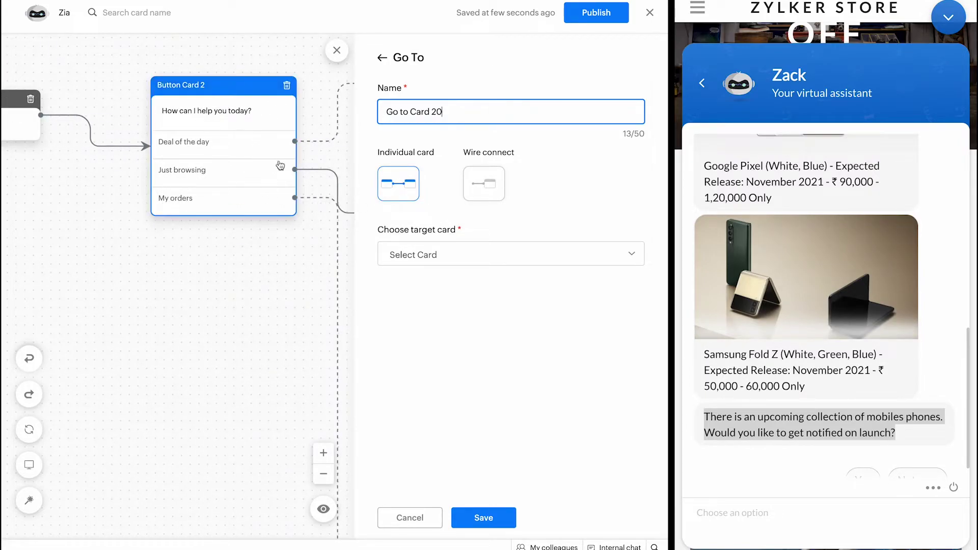
{"action": "scroll", "coordinate": [185, 145], "scroll_direction": "right", "scroll_amount": 10}
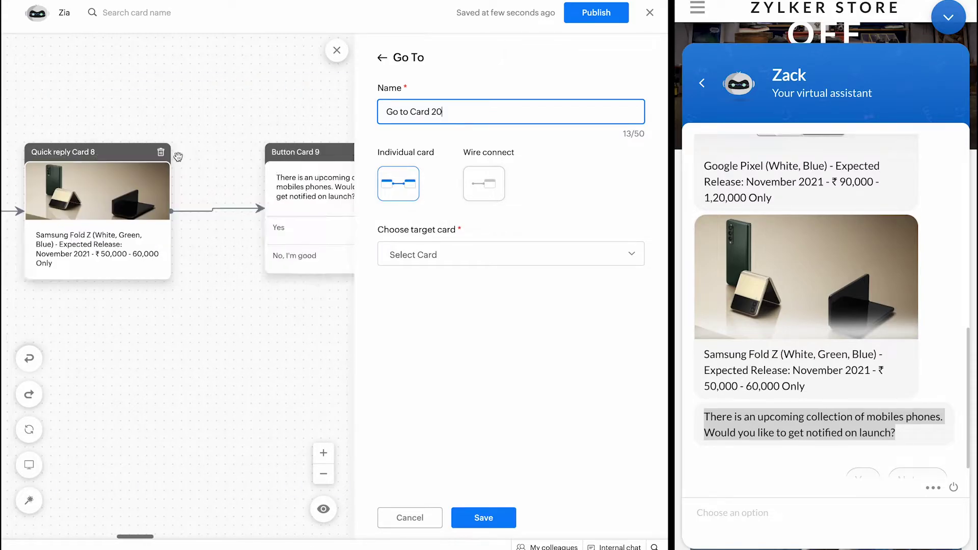
{"action": "left_click", "coordinate": [457, 246]}
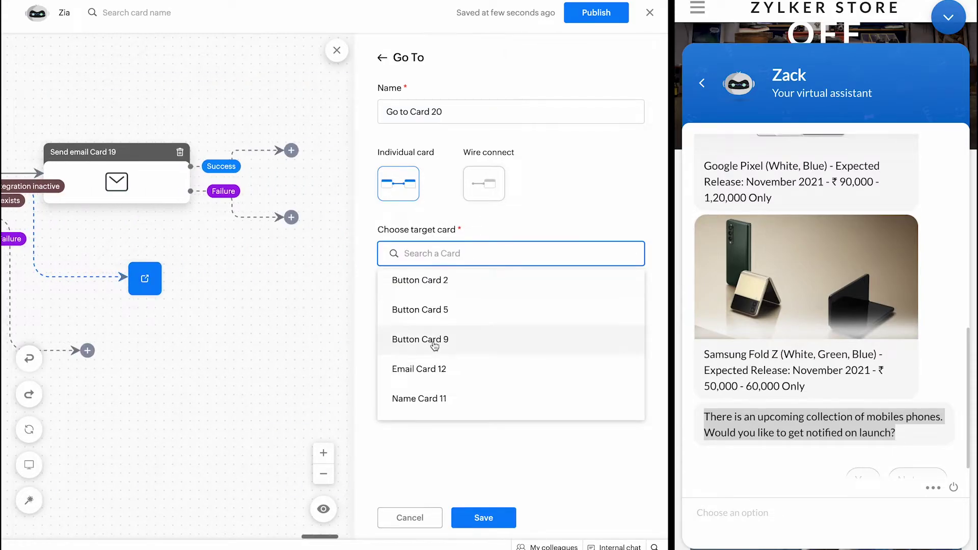
{"action": "scroll", "coordinate": [435, 341], "scroll_direction": "down", "scroll_amount": 3}
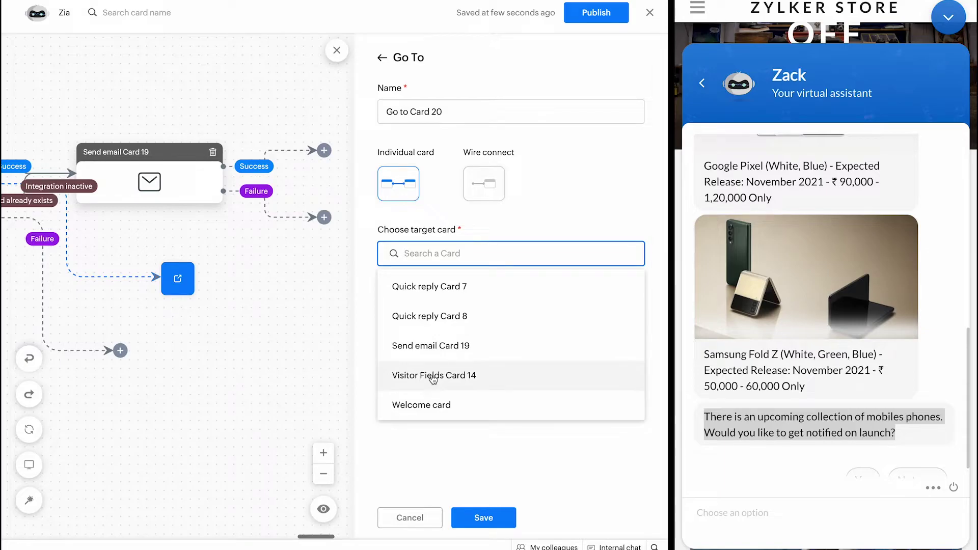
{"action": "scroll", "coordinate": [436, 373], "scroll_direction": "up", "scroll_amount": 5}
{"action": "left_click", "coordinate": [437, 286]}
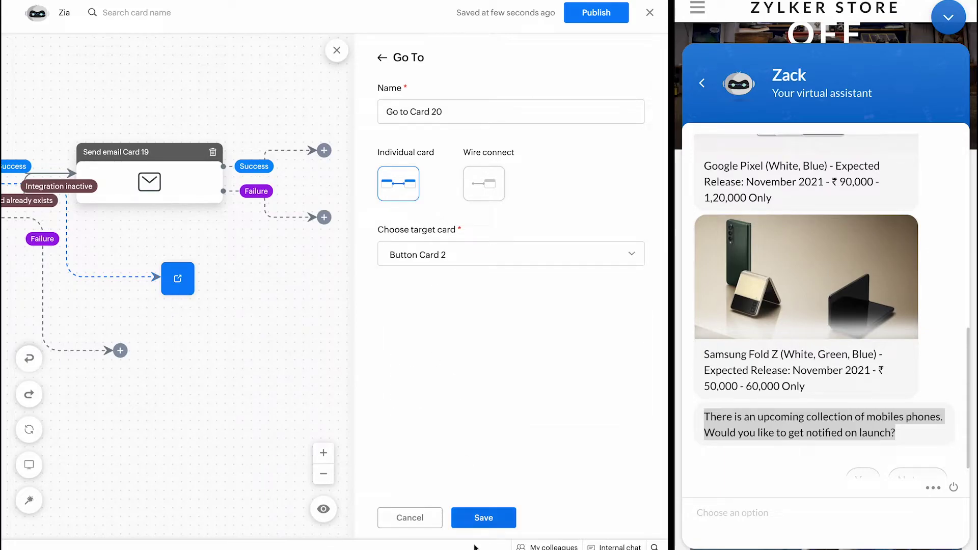
{"action": "left_click", "coordinate": [477, 518]}
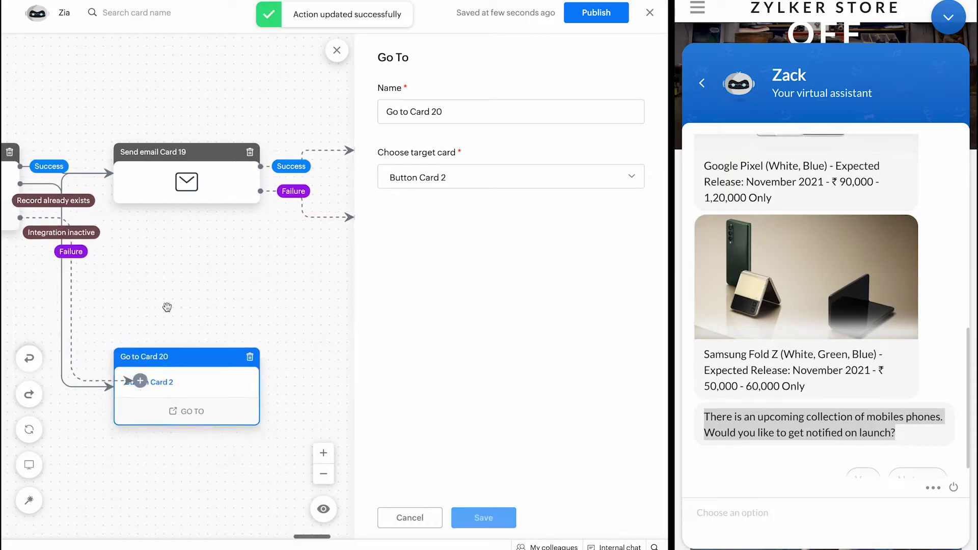
Step: Check the Button Card 2 jump and move the Failure path's end node aside
{"action": "left_click", "coordinate": [185, 329]}
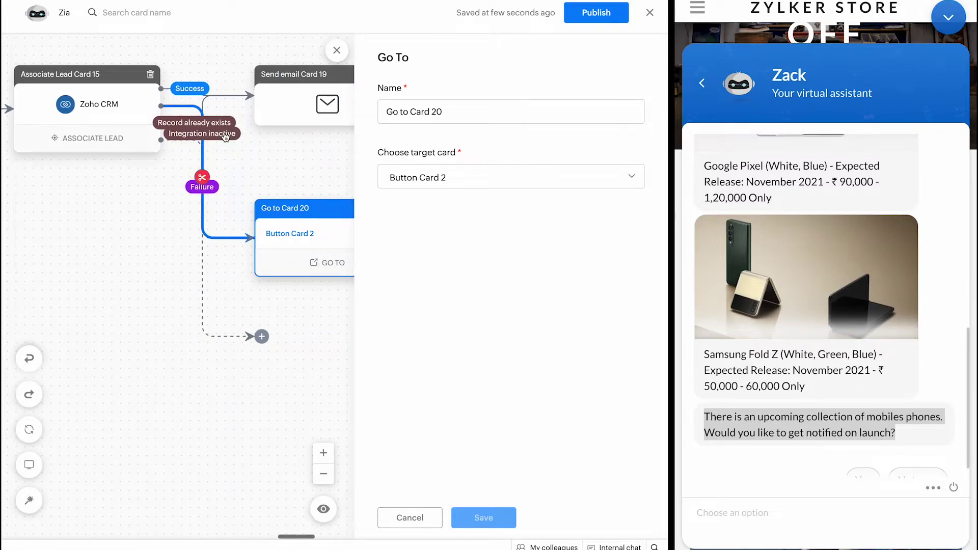
{"action": "left_click", "coordinate": [257, 322]}
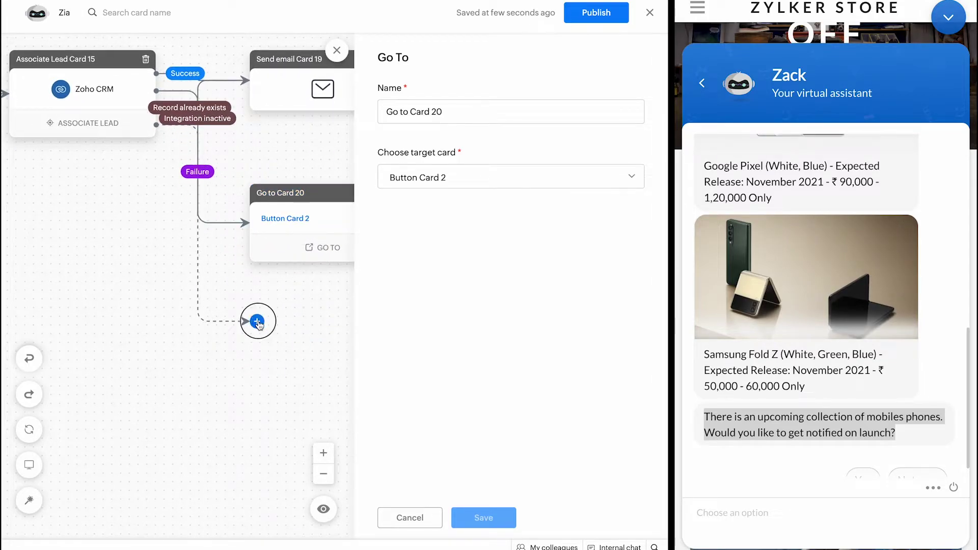
{"action": "left_click_drag", "start_coordinate": [258, 323], "coordinate": [208, 370]}
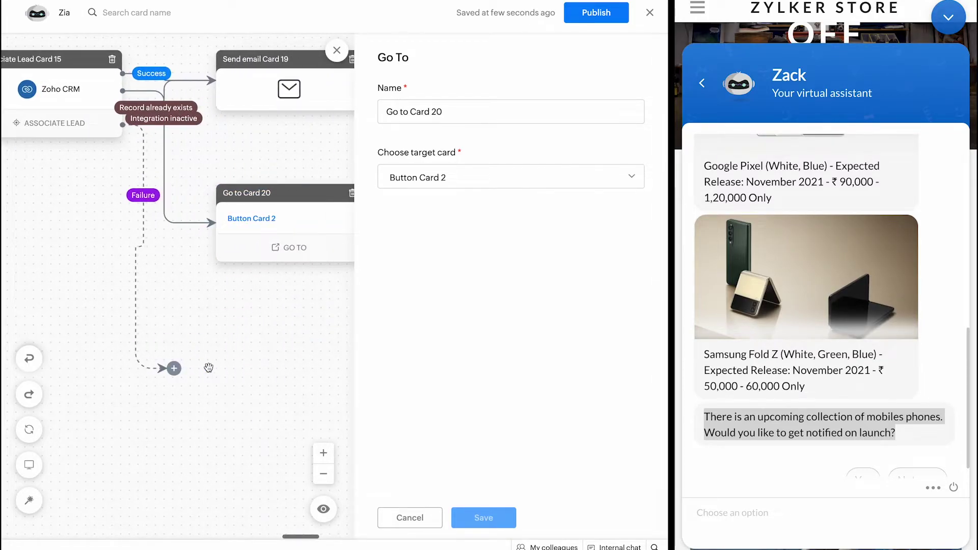
{"action": "left_click", "coordinate": [402, 520]}
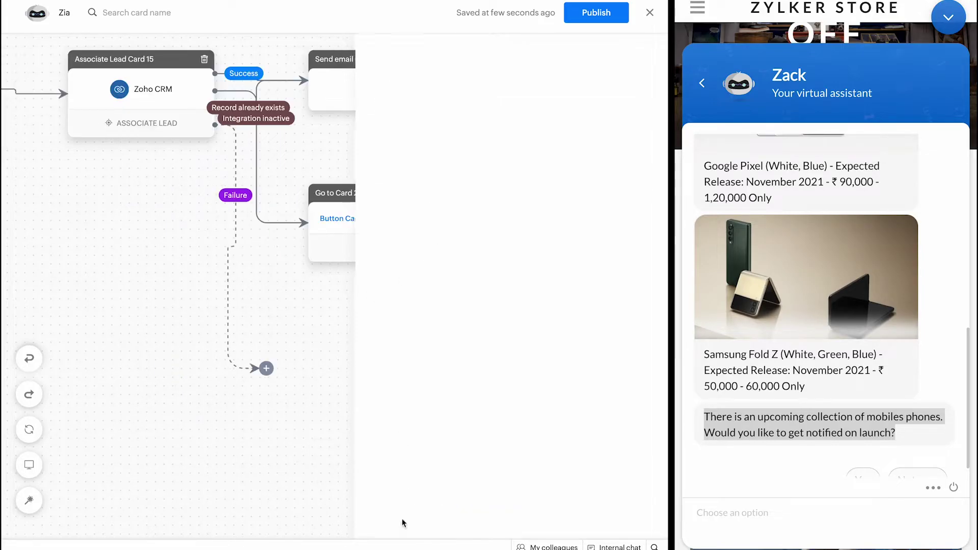
Step: Add Go to Card 21 on the Failure path jumping to Email Card 12, and save
{"action": "left_click", "coordinate": [266, 368]}
{"action": "scroll", "coordinate": [563, 354], "scroll_direction": "down", "scroll_amount": 5}
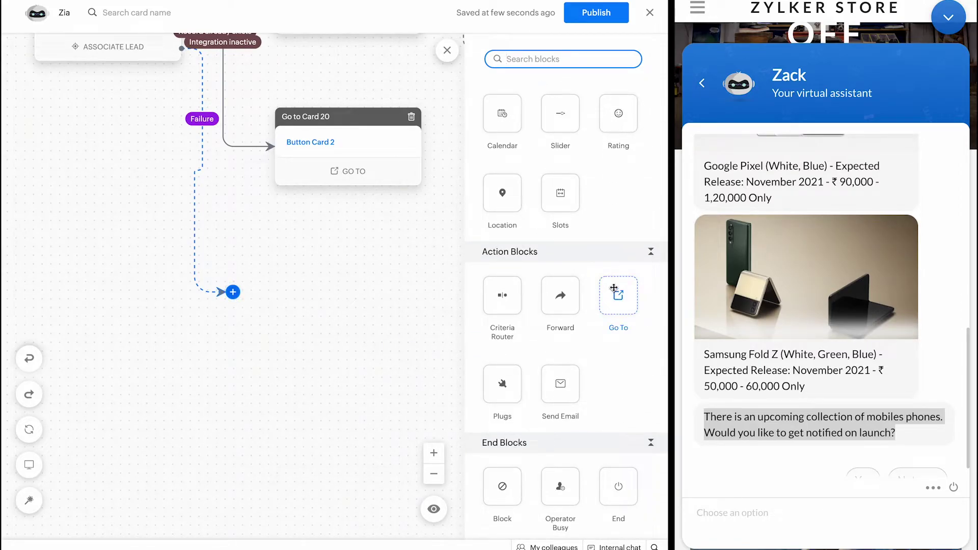
{"action": "left_click_drag", "start_coordinate": [618, 295], "coordinate": [230, 291]}
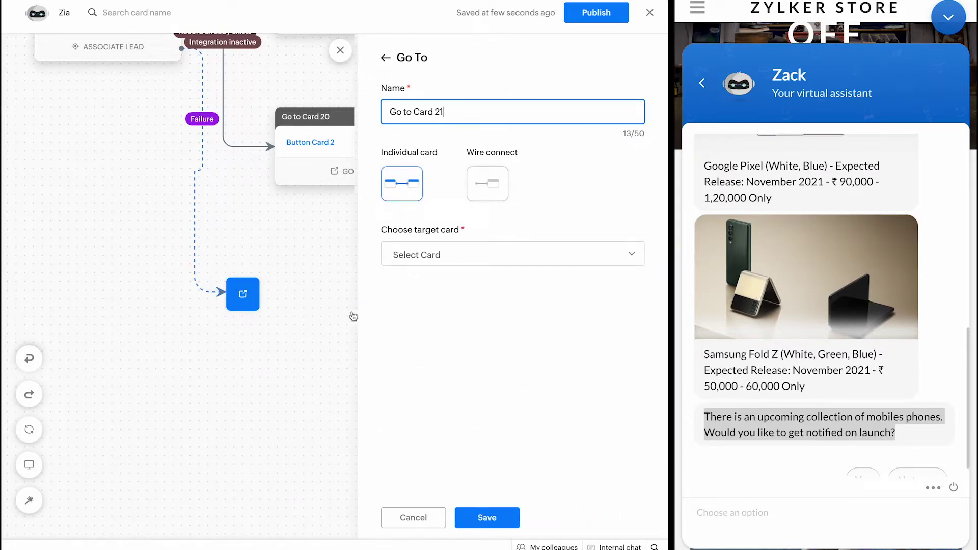
{"action": "left_click", "coordinate": [430, 256]}
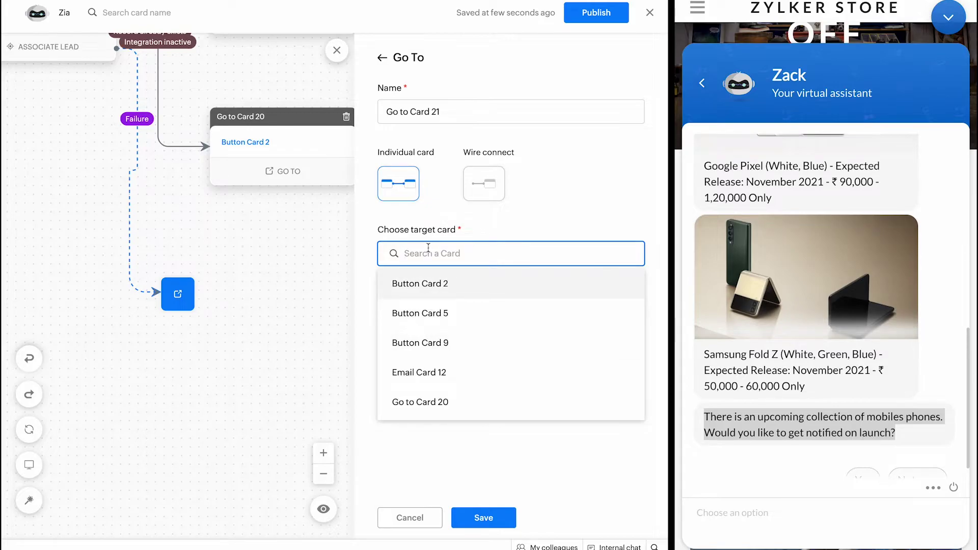
{"action": "left_click", "coordinate": [444, 227]}
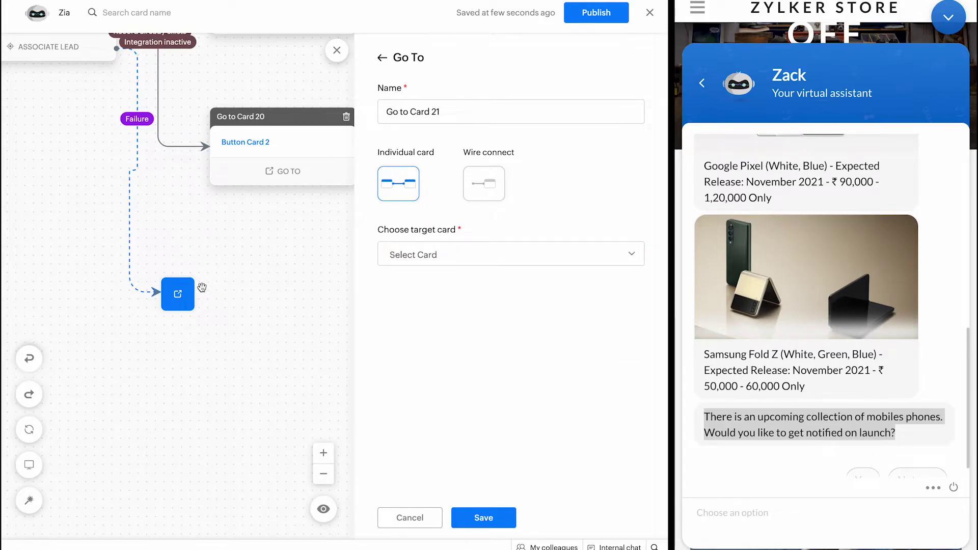
{"action": "left_click", "coordinate": [188, 295]}
{"action": "left_click", "coordinate": [437, 265]}
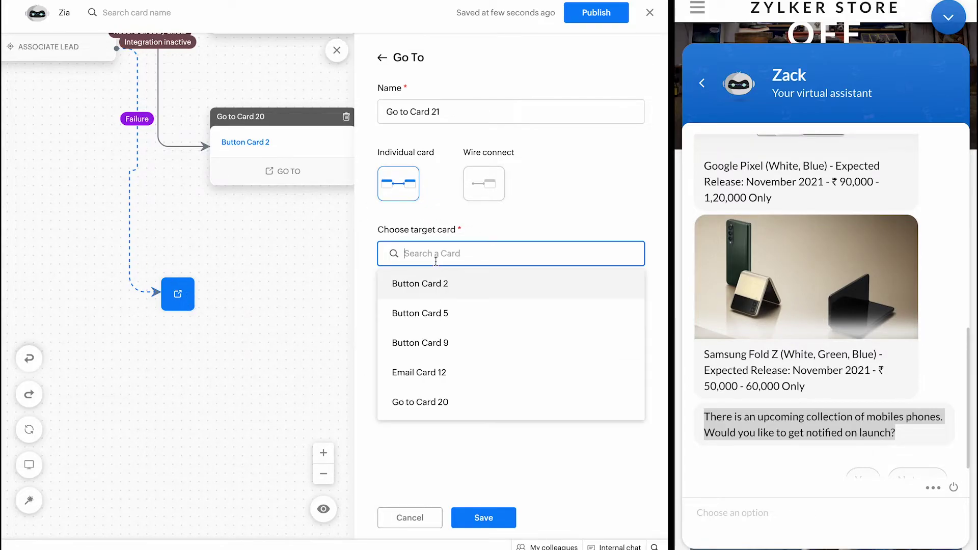
{"action": "scroll", "coordinate": [427, 367], "scroll_direction": "down", "scroll_amount": 3}
{"action": "scroll", "coordinate": [423, 356], "scroll_direction": "up", "scroll_amount": 1}
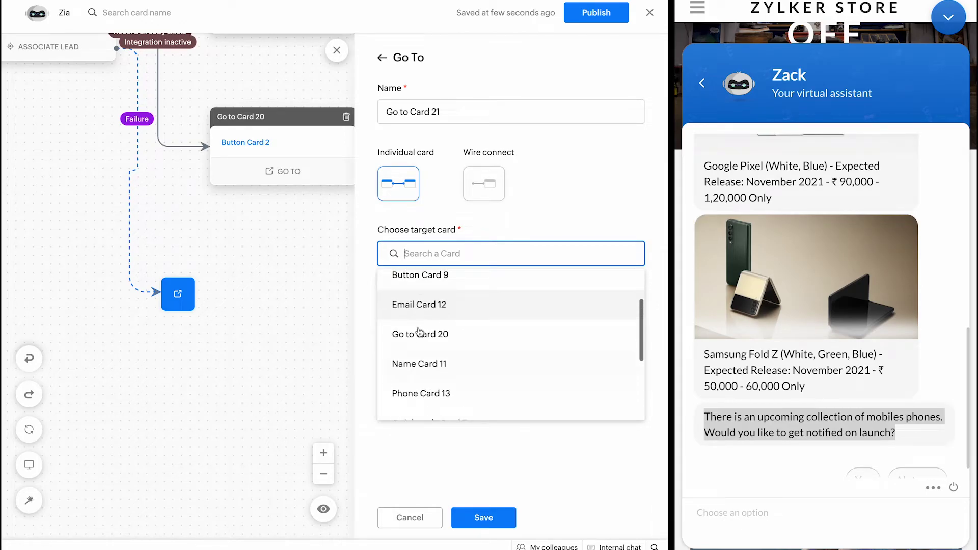
{"action": "left_click", "coordinate": [403, 306]}
{"action": "left_click", "coordinate": [501, 519]}
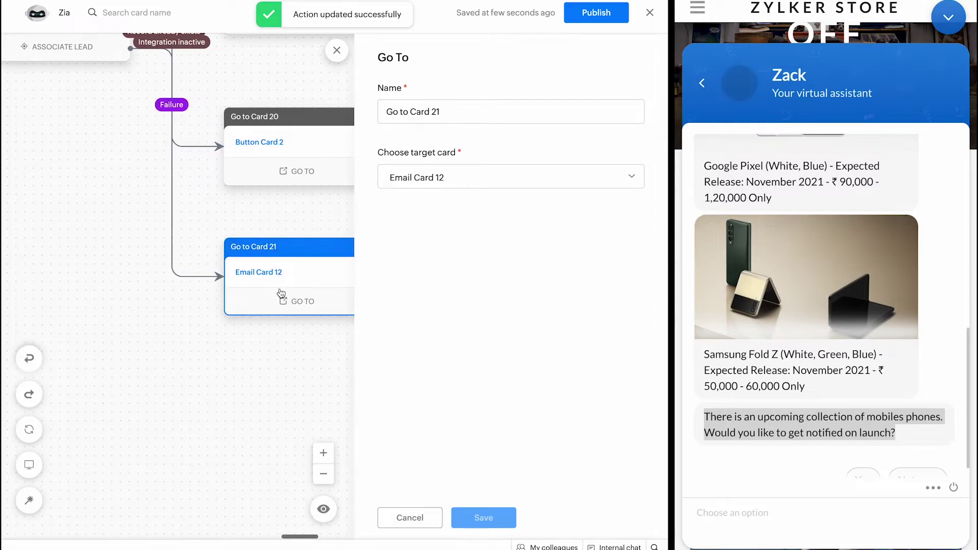
{"action": "scroll", "coordinate": [280, 293], "scroll_direction": "up", "scroll_amount": 4}
{"action": "scroll", "coordinate": [279, 292], "scroll_direction": "left", "scroll_amount": 9}
{"action": "scroll", "coordinate": [202, 197], "scroll_direction": "left", "scroll_amount": 8}
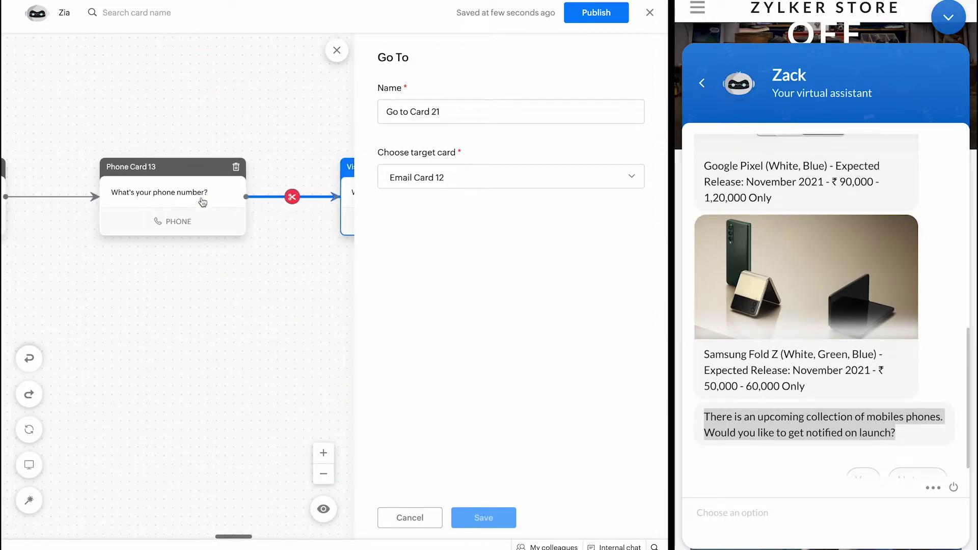
{"action": "scroll", "coordinate": [137, 243], "scroll_direction": "right", "scroll_amount": 20}
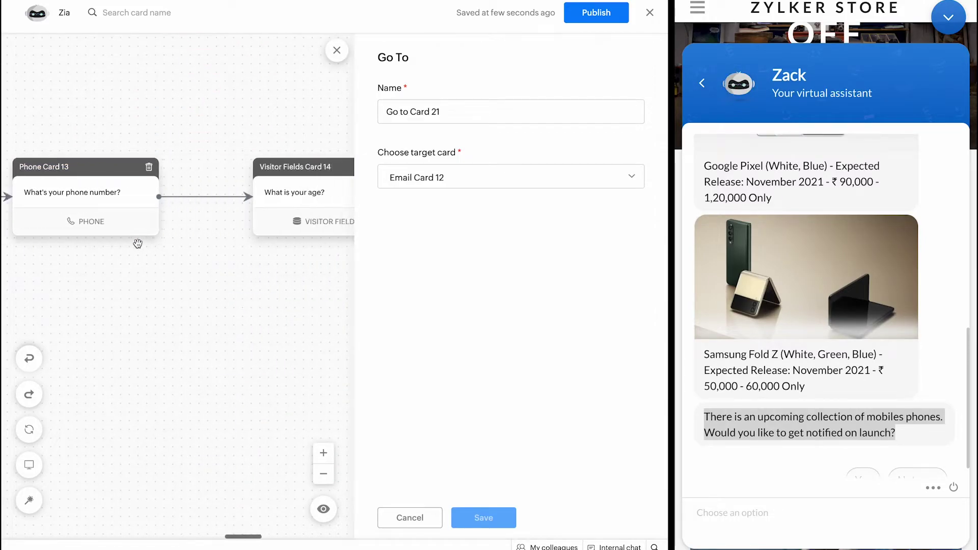
{"action": "scroll", "coordinate": [241, 180], "scroll_direction": "down", "scroll_amount": 9}
{"action": "scroll", "coordinate": [241, 179], "scroll_direction": "right", "scroll_amount": 3}
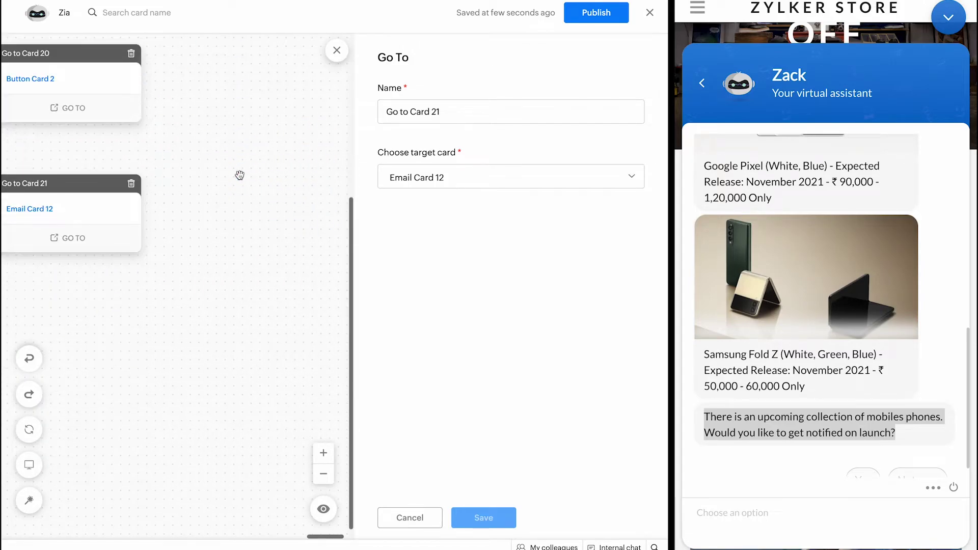
{"action": "scroll", "coordinate": [241, 179], "scroll_direction": "left", "scroll_amount": 7}
{"action": "scroll", "coordinate": [242, 179], "scroll_direction": "up", "scroll_amount": 3}
{"action": "scroll", "coordinate": [241, 180], "scroll_direction": "up", "scroll_amount": 6}
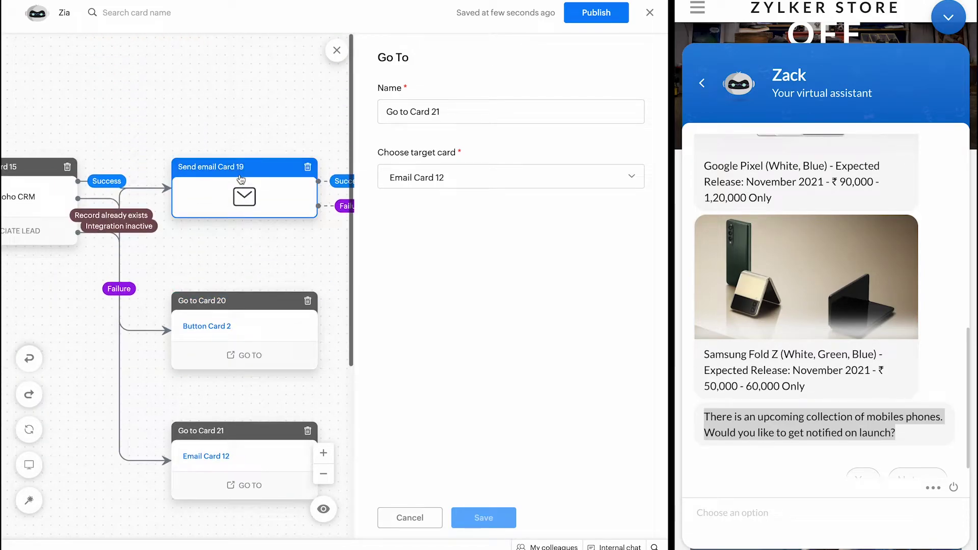
{"action": "scroll", "coordinate": [219, 182], "scroll_direction": "right", "scroll_amount": 7}
{"action": "scroll", "coordinate": [168, 316], "scroll_direction": "left", "scroll_amount": 8}
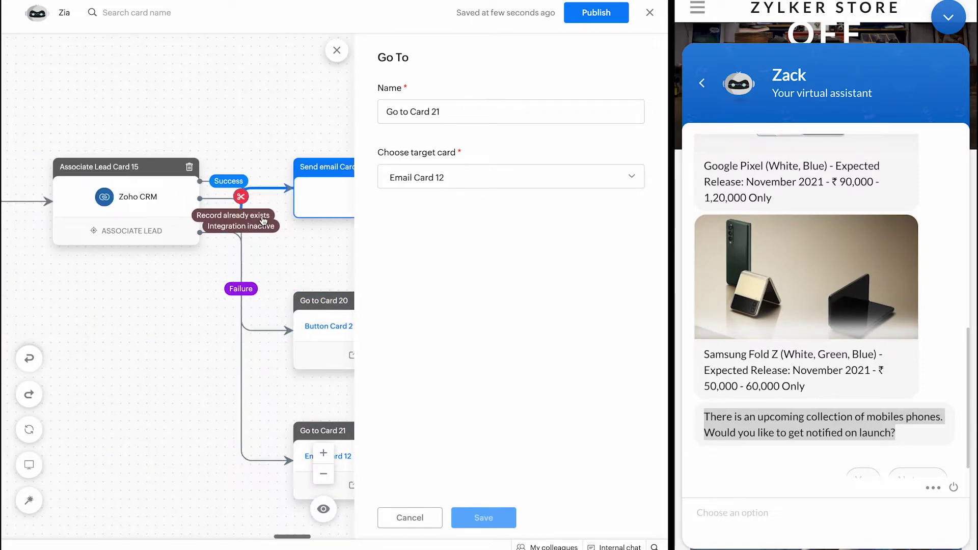
{"action": "scroll", "coordinate": [224, 203], "scroll_direction": "right", "scroll_amount": 7}
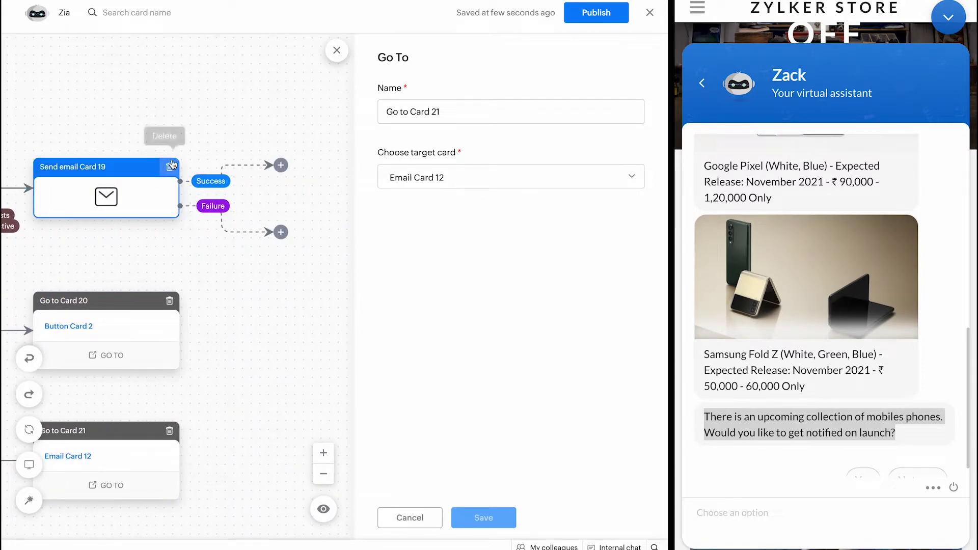
{"action": "scroll", "coordinate": [170, 166], "scroll_direction": "down", "scroll_amount": 1}
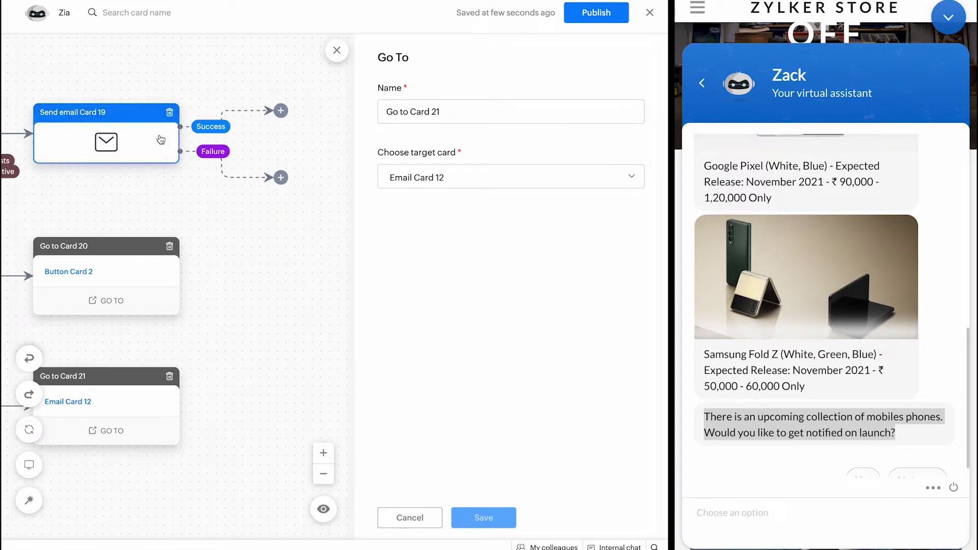
Step: Attach an End block to Send email Card 19's Success branch
{"action": "left_click", "coordinate": [281, 110]}
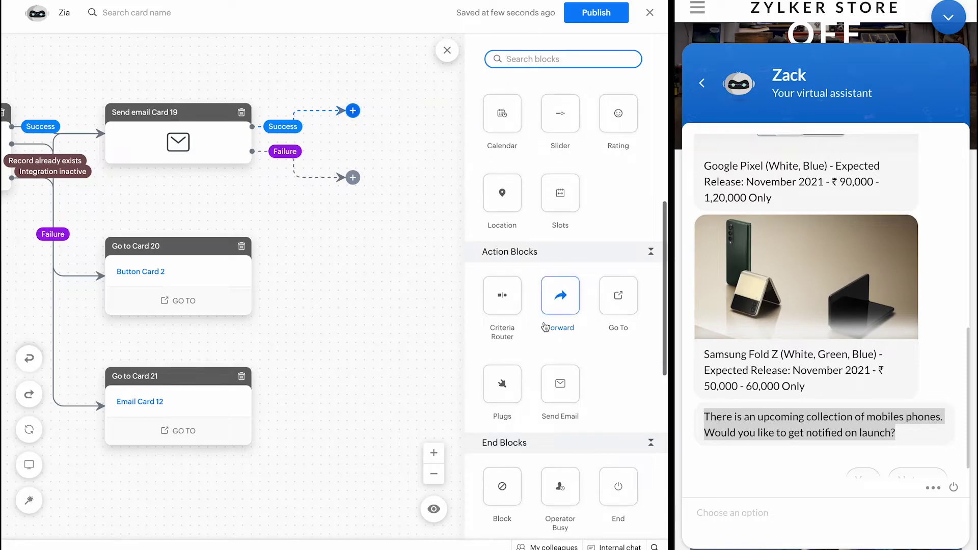
{"action": "scroll", "coordinate": [561, 296], "scroll_direction": "down", "scroll_amount": 2}
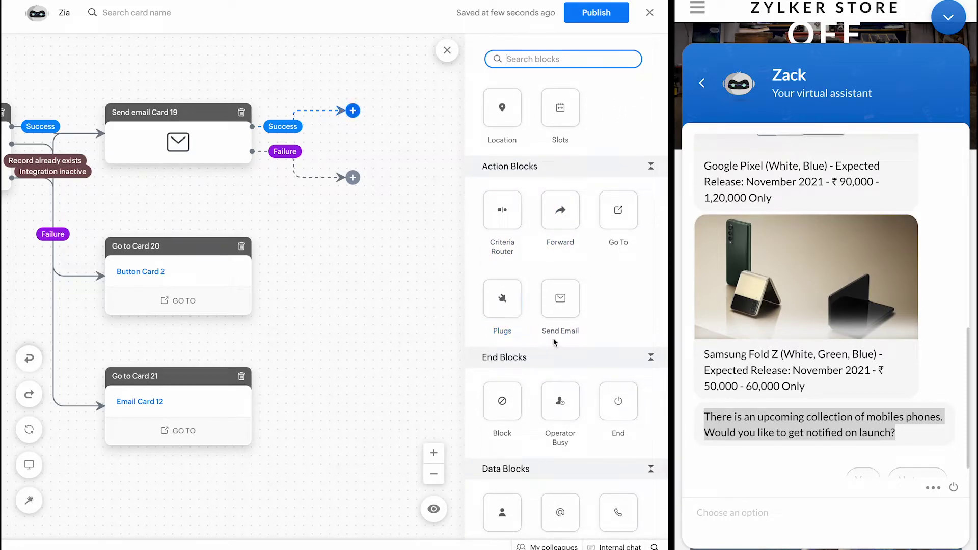
{"action": "left_click", "coordinate": [618, 407]}
{"action": "left_click_drag", "start_coordinate": [617, 407], "coordinate": [391, 120]}
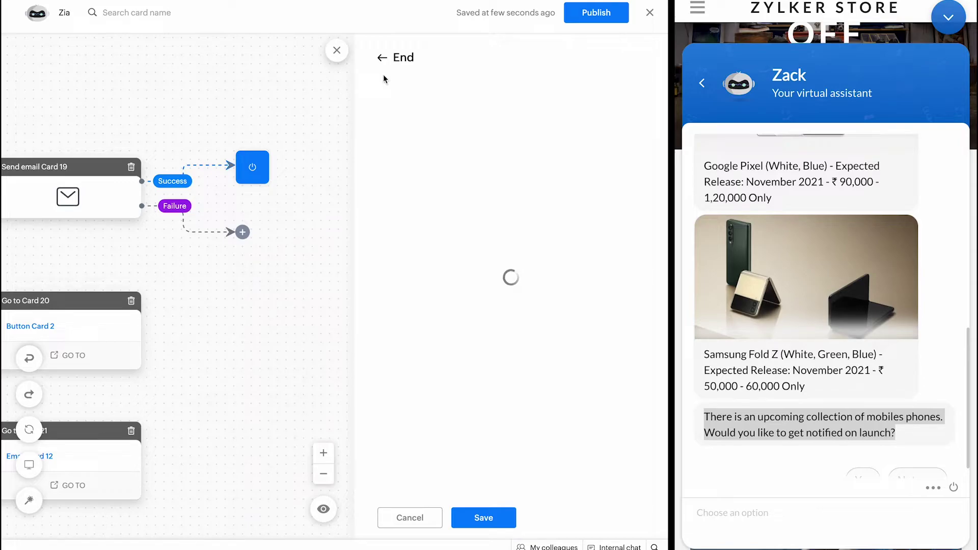
{"action": "left_click", "coordinate": [391, 58]}
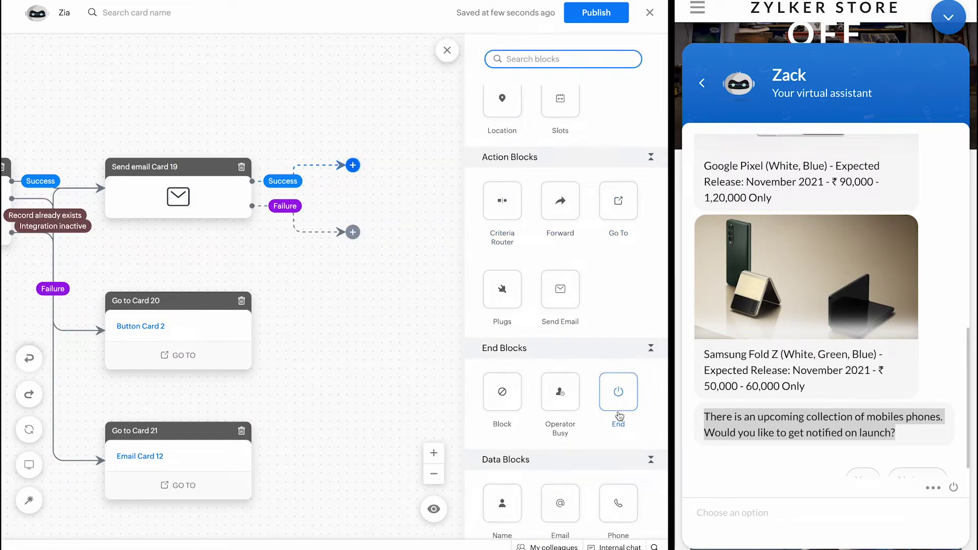
{"action": "left_click_drag", "start_coordinate": [617, 391], "coordinate": [346, 167]}
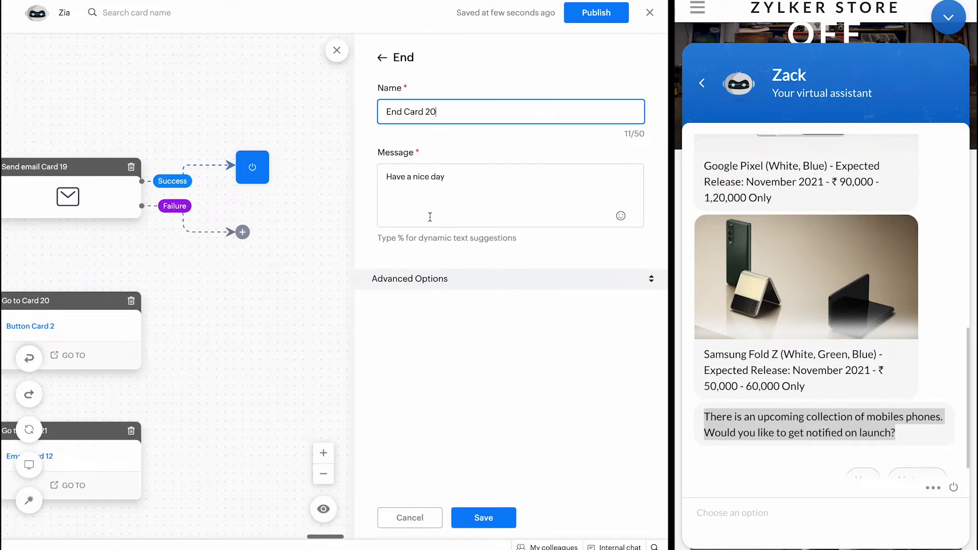
Step: Set its message to 'Thank you for your interest! We will notify you before the launch.' and save
{"action": "triple_click", "coordinate": [417, 171]}
{"action": "type", "text": "T"}
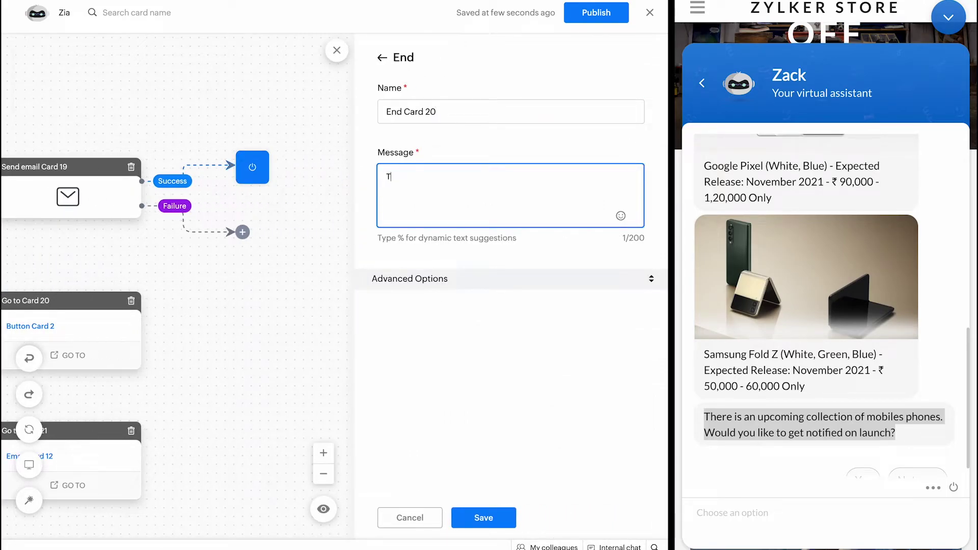
{"action": "type", "text": "hank you for your"}
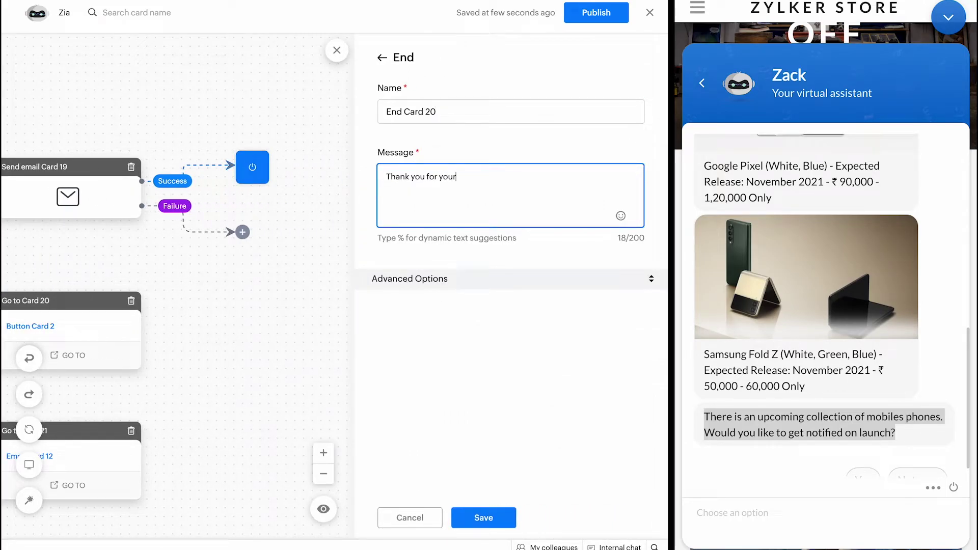
{"action": "type", "text": " i"}
{"action": "type", "text": "ill notify y"}
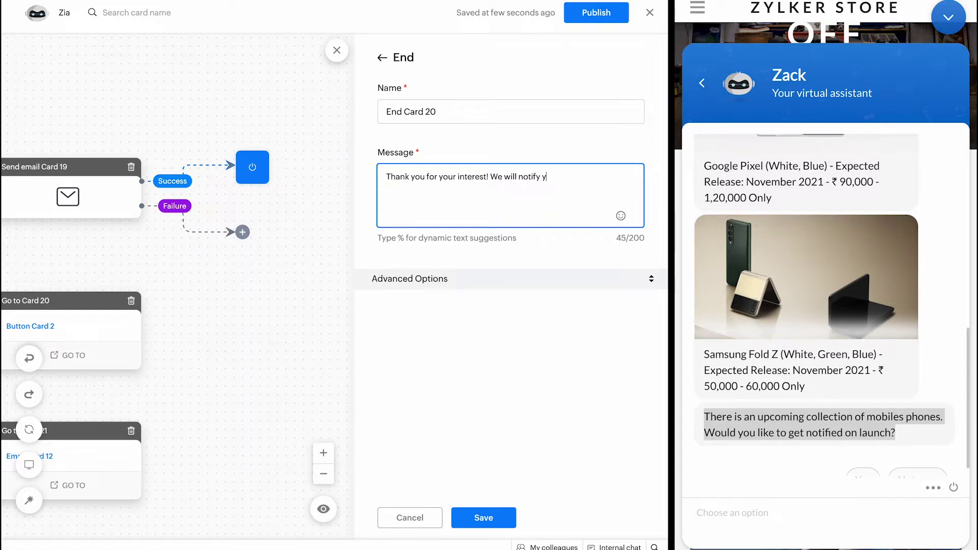
{"action": "type", "text": "cc"}
{"action": "key", "text": "BackSpace"}
{"action": "key", "text": "BackSpace"}
{"action": "key", "text": "BackSpace"}
{"action": "key", "text": "BackSpace"}
{"action": "key", "text": "BackSpace"}
{"action": "key", "text": "BackSpace"}
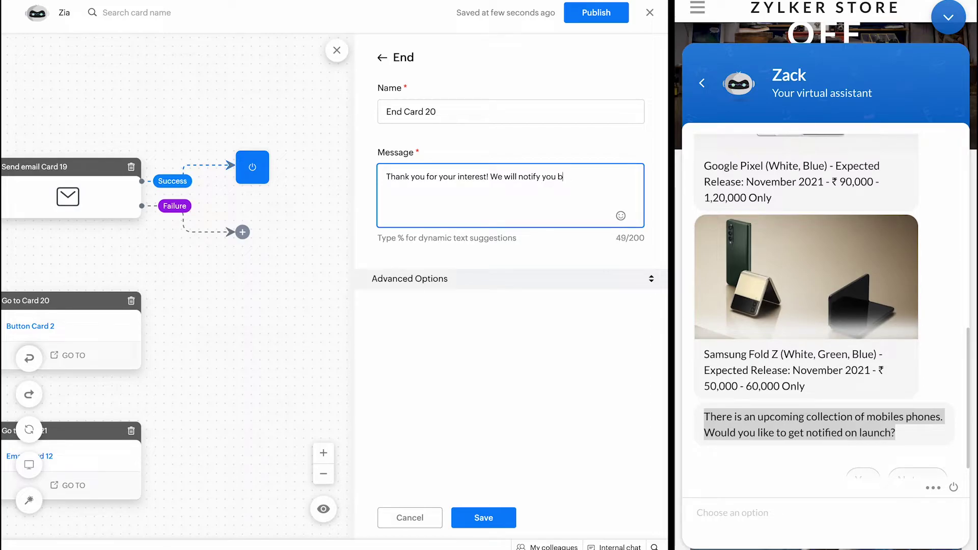
{"action": "type", "text": "before the launch."}
{"action": "left_click", "coordinate": [483, 518]}
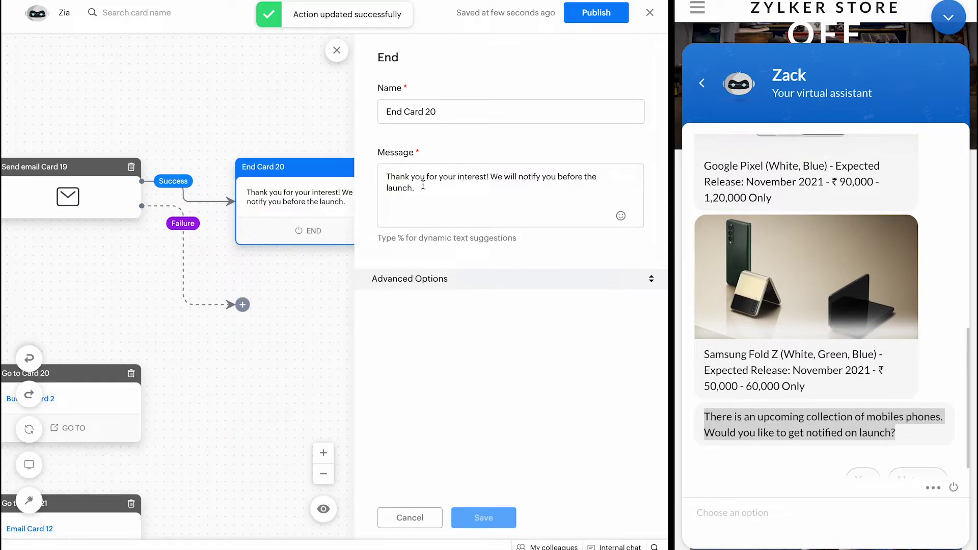
{"action": "left_click", "coordinate": [242, 305]}
Step: Attach a Forward block to the email card's Failure branch
{"action": "scroll", "coordinate": [517, 302], "scroll_direction": "down", "scroll_amount": 4}
{"action": "scroll", "coordinate": [517, 302], "scroll_direction": "down", "scroll_amount": 3}
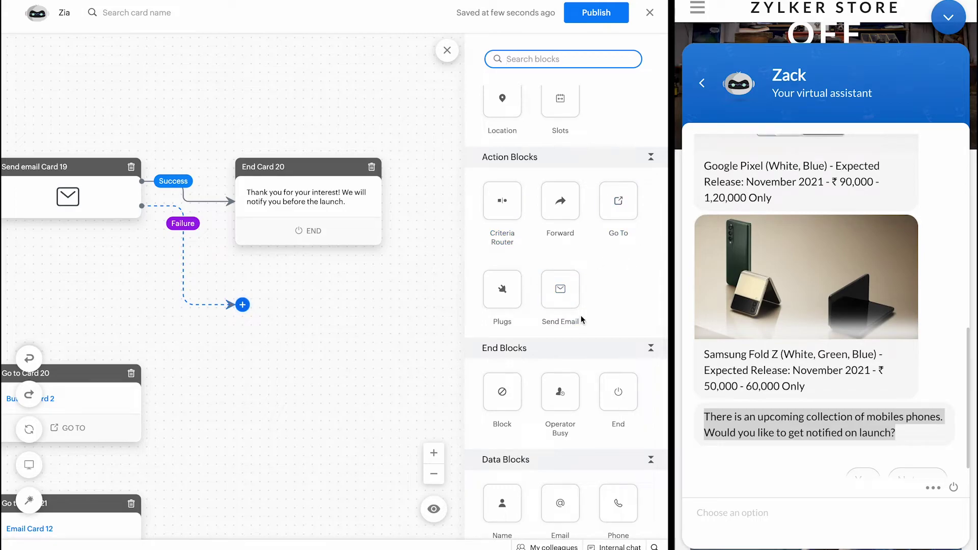
{"action": "left_click_drag", "start_coordinate": [616, 204], "coordinate": [265, 290]}
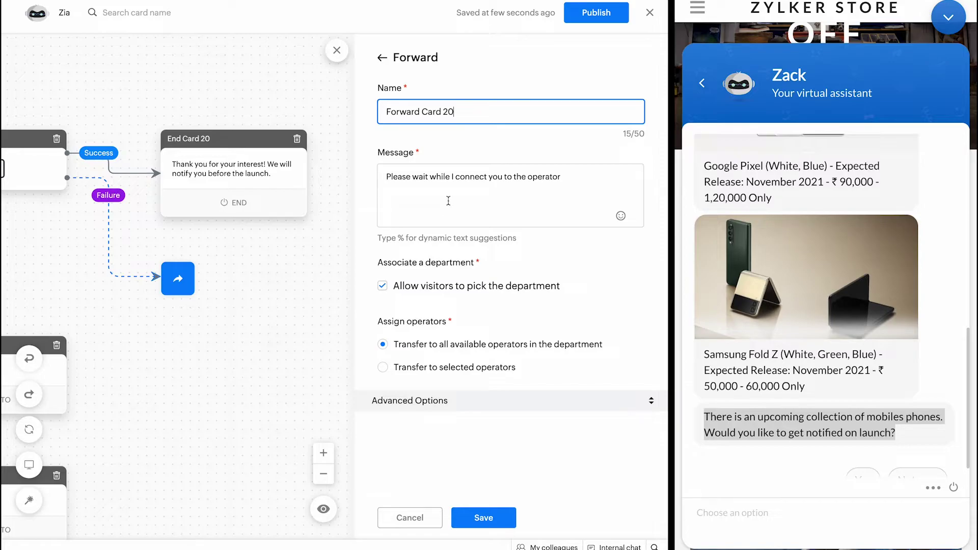
Step: Set an error message ending 'I'm connecting you with our live support!', transfer to all available operators, save
{"action": "triple_click", "coordinate": [434, 173]}
{"action": "type", "text": "The"}
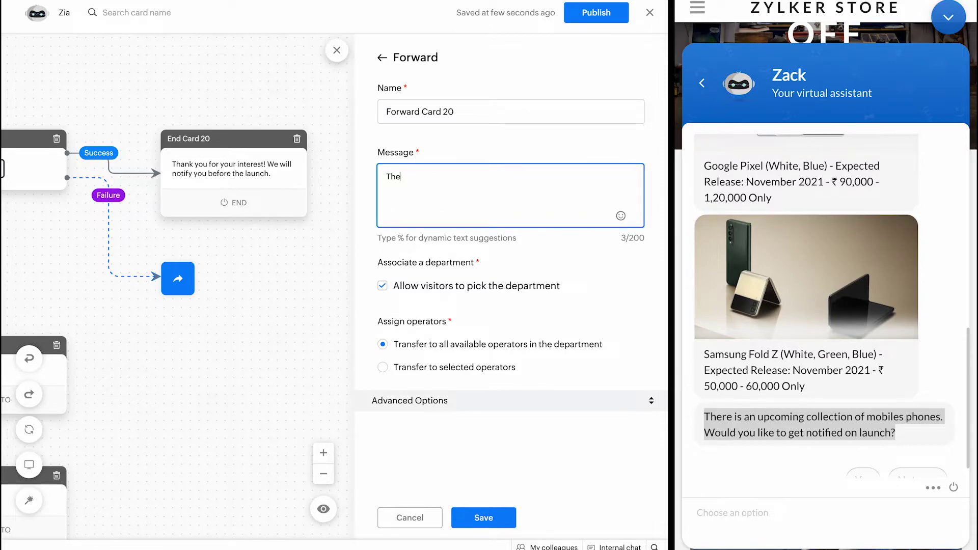
{"action": "type", "text": "re was an error. Plea"}
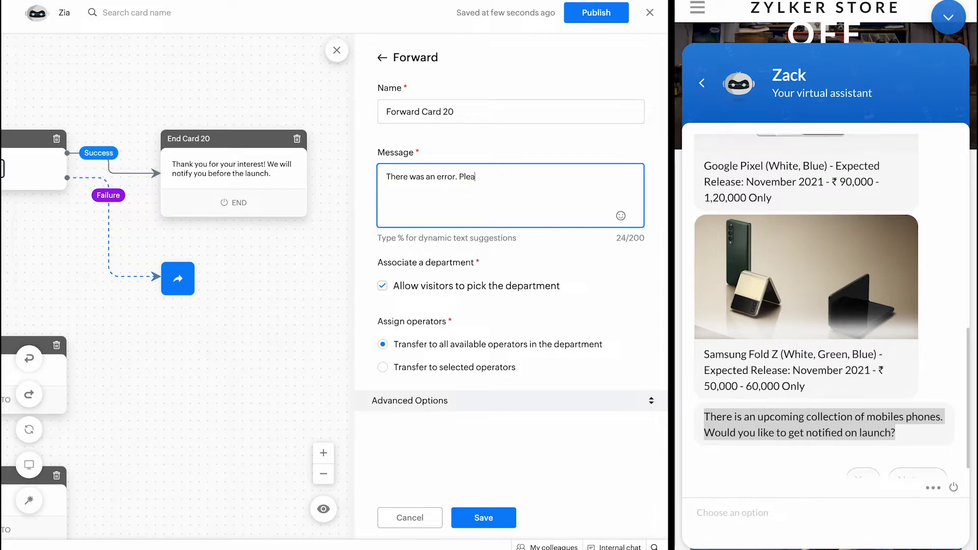
{"action": "key", "text": "BackSpace"}
{"action": "key", "text": "BackSpace"}
{"action": "key", "text": "BackSpace"}
{"action": "key", "text": "BackSpace"}
{"action": "type", "text": "I'm connecting you with"}
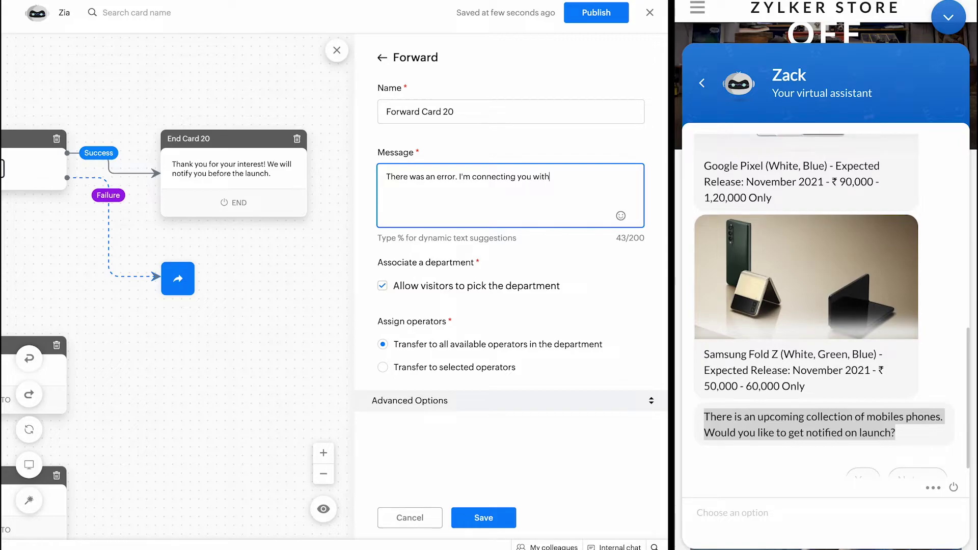
{"action": "type", "text": " our live s"}
{"action": "type", "text": "upport"}
{"action": "type", "text": "!"}
{"action": "left_click", "coordinate": [433, 368]}
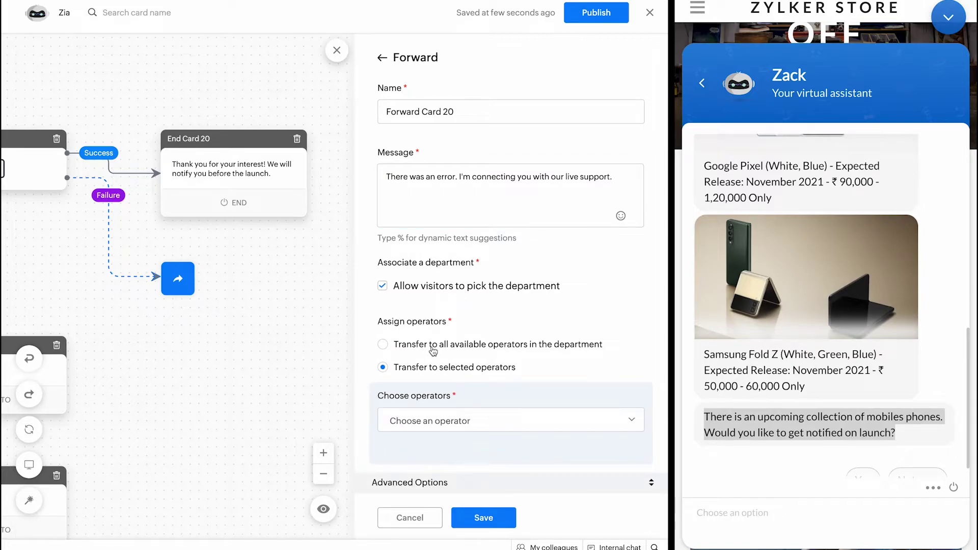
{"action": "left_click", "coordinate": [433, 350]}
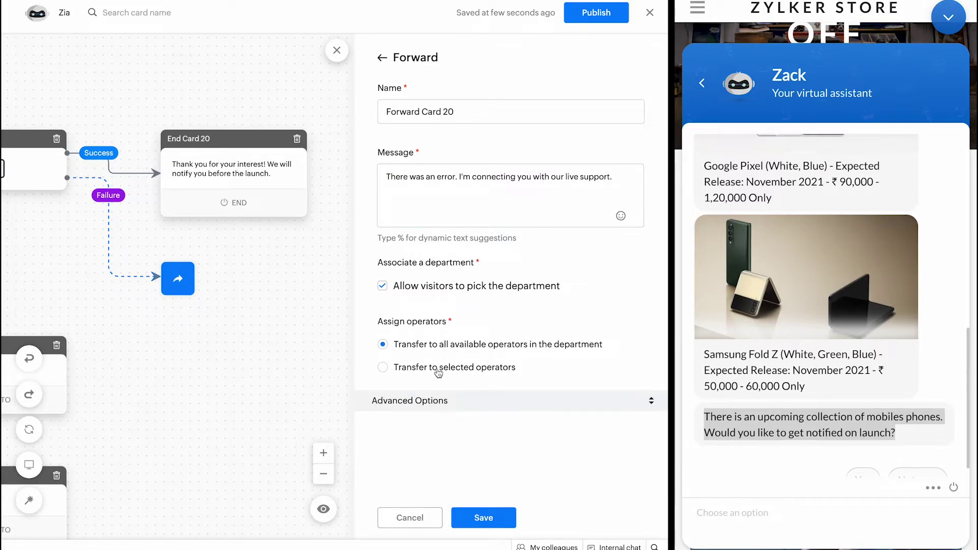
{"action": "left_click", "coordinate": [470, 514]}
Step: Route Forward Card 20's Offline and Operators NA outcomes to Operator busy Card 23 with its default message
{"action": "scroll", "coordinate": [471, 519], "scroll_direction": "down", "scroll_amount": 7}
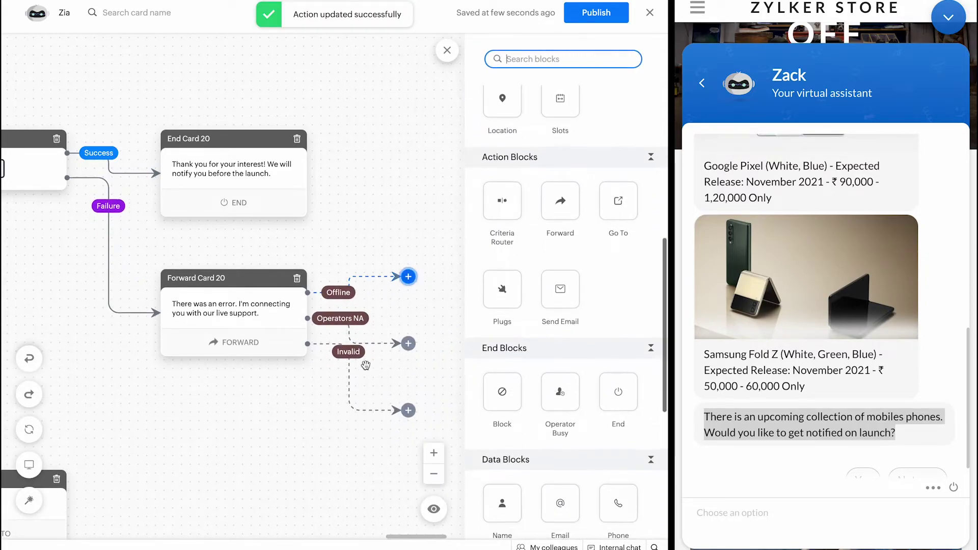
{"action": "scroll", "coordinate": [365, 364], "scroll_direction": "right", "scroll_amount": 1}
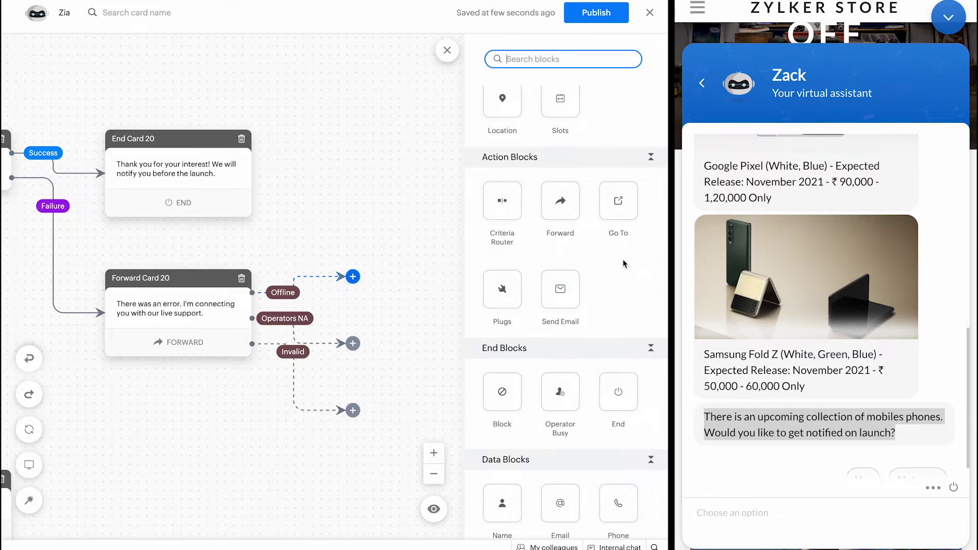
{"action": "scroll", "coordinate": [618, 402], "scroll_direction": "down", "scroll_amount": 1}
{"action": "left_click_drag", "start_coordinate": [558, 328], "coordinate": [356, 277]}
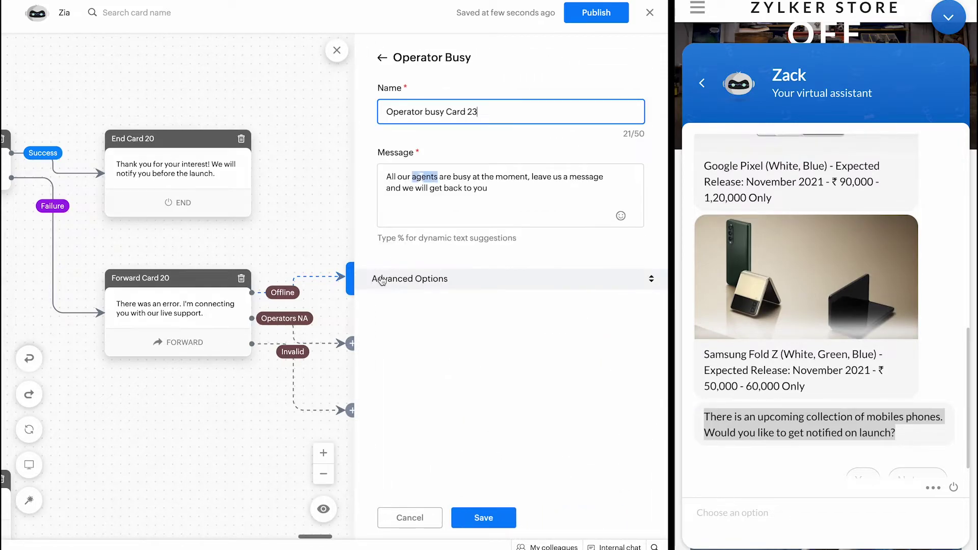
{"action": "left_click", "coordinate": [421, 178]}
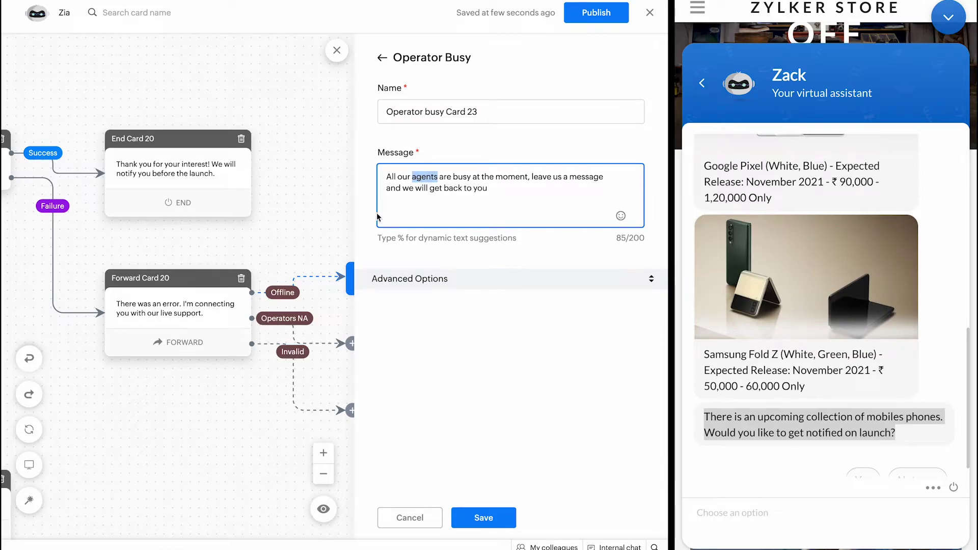
{"action": "left_click", "coordinate": [496, 523]}
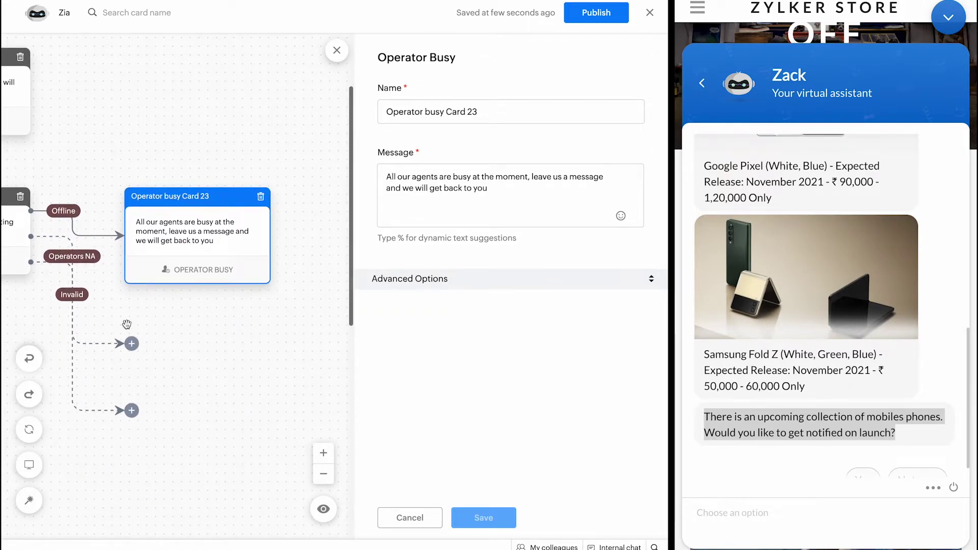
{"action": "left_click", "coordinate": [133, 343]}
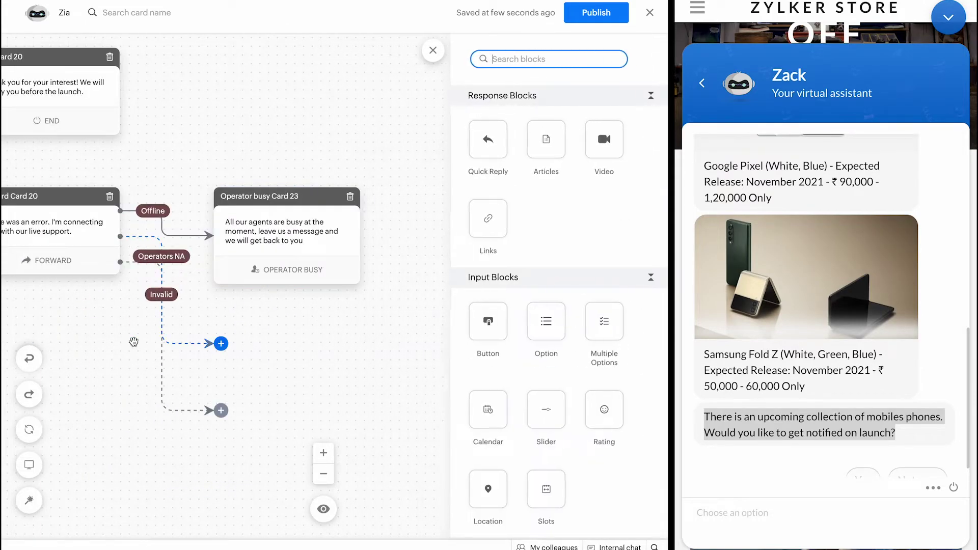
{"action": "left_click_drag", "start_coordinate": [224, 346], "coordinate": [290, 219]}
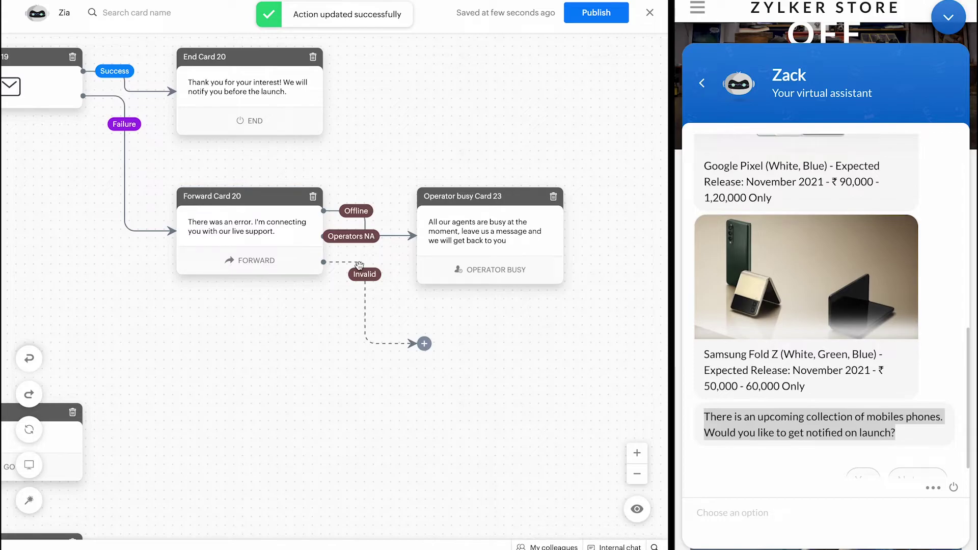
Step: Attach End Card 22 saying 'Have a nice day' to the Forward card's Invalid outcome and save
{"action": "left_click", "coordinate": [424, 342]}
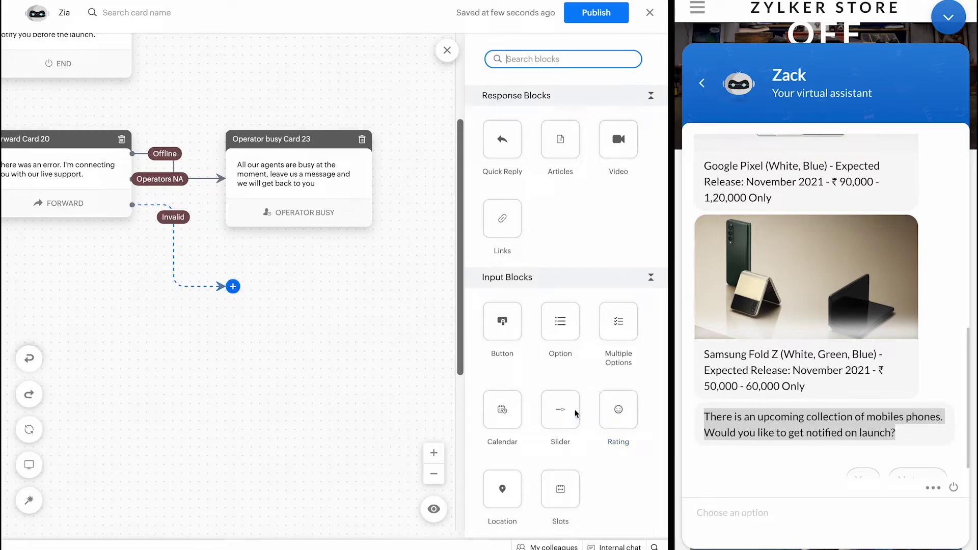
{"action": "scroll", "coordinate": [570, 382], "scroll_direction": "down", "scroll_amount": 5}
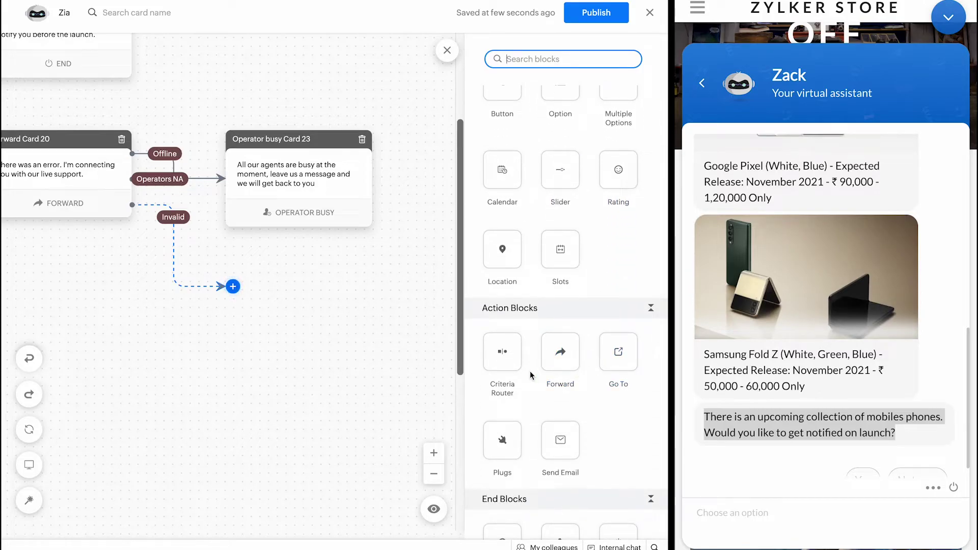
{"action": "scroll", "coordinate": [530, 370], "scroll_direction": "down", "scroll_amount": 4}
{"action": "left_click_drag", "start_coordinate": [619, 343], "coordinate": [232, 285]}
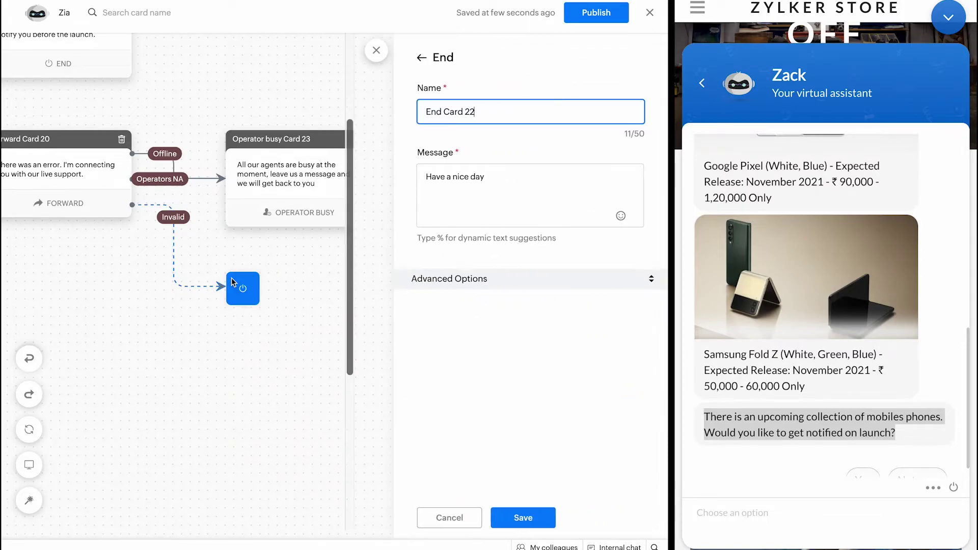
{"action": "left_click", "coordinate": [482, 520]}
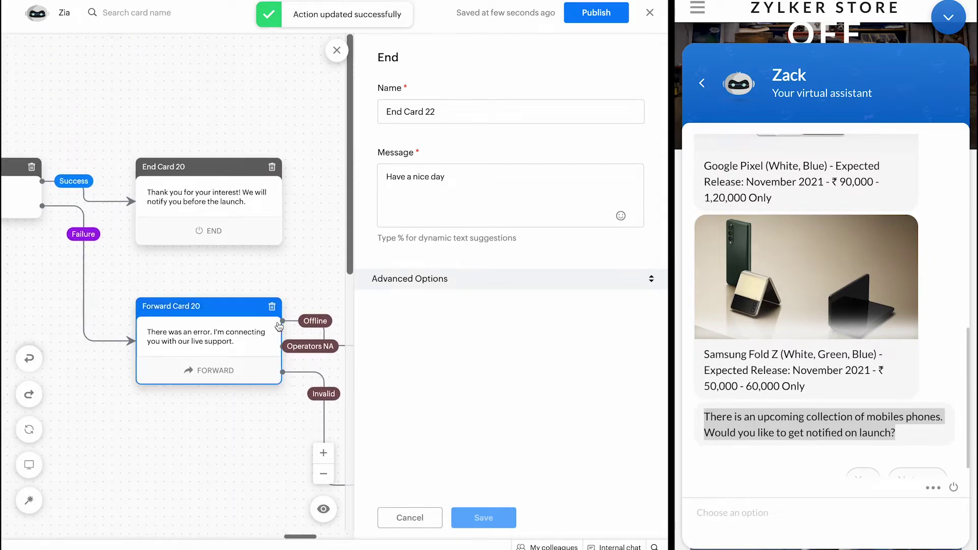
{"action": "left_click", "coordinate": [336, 50]}
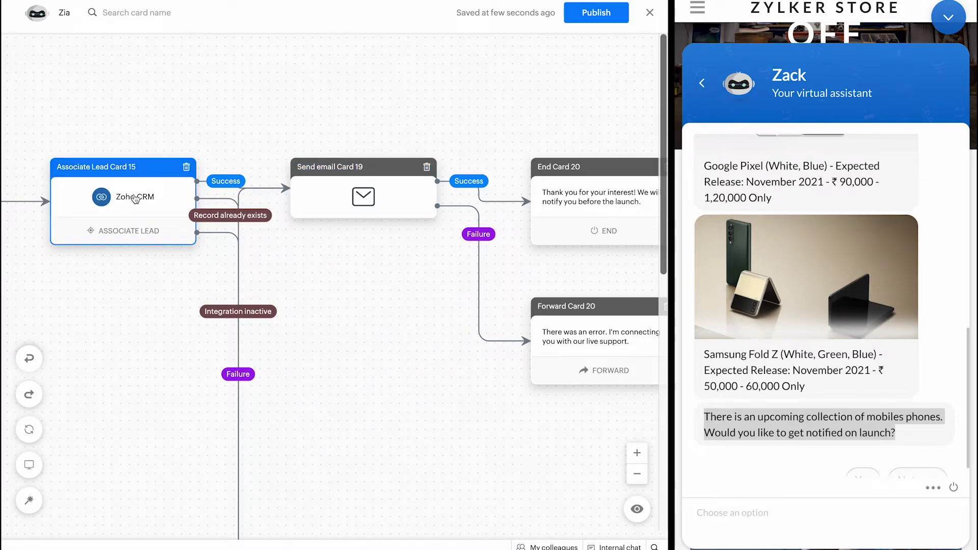
Step: Close the Associate Lead Card 15 settings
{"action": "left_click", "coordinate": [135, 202]}
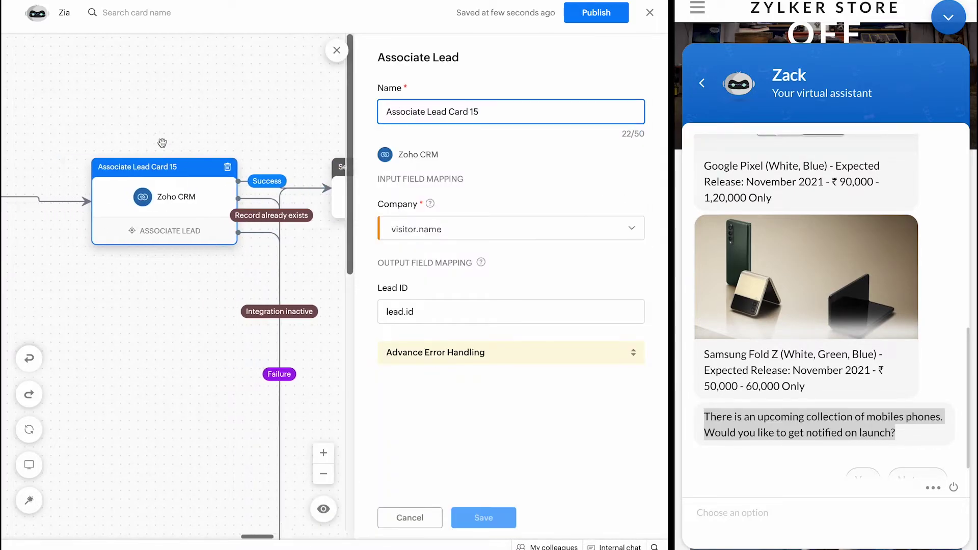
{"action": "left_click", "coordinate": [337, 50]}
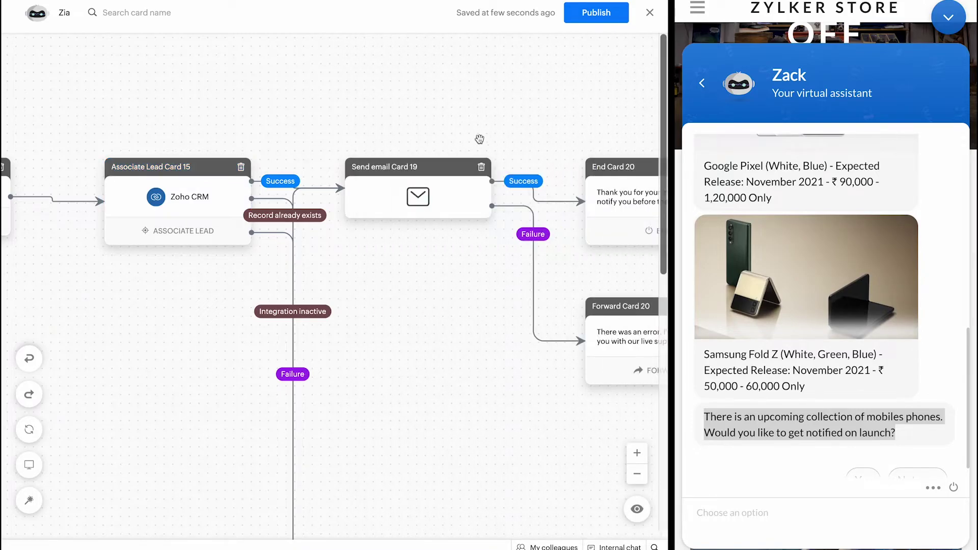
{"action": "scroll", "coordinate": [422, 220], "scroll_direction": "right", "scroll_amount": 8}
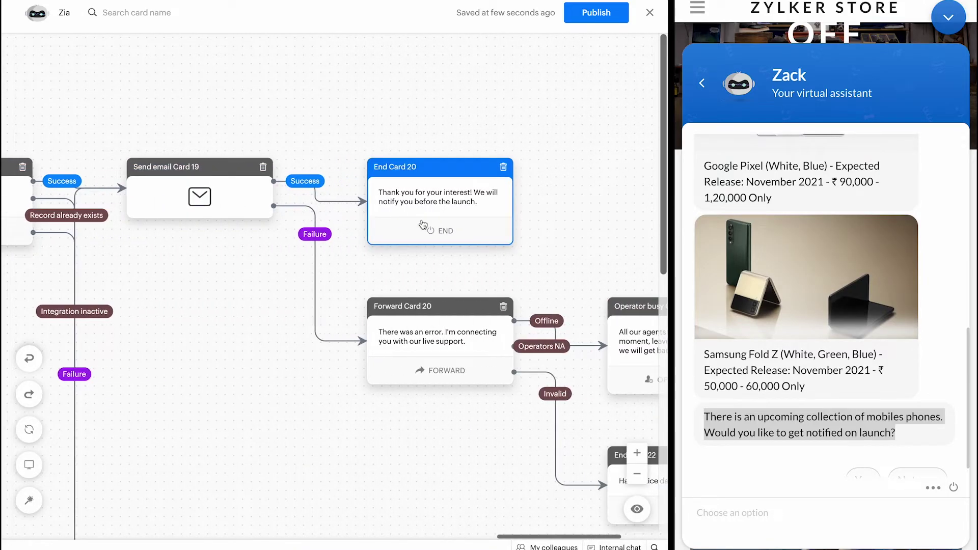
{"action": "scroll", "coordinate": [422, 220], "scroll_direction": "left", "scroll_amount": 10}
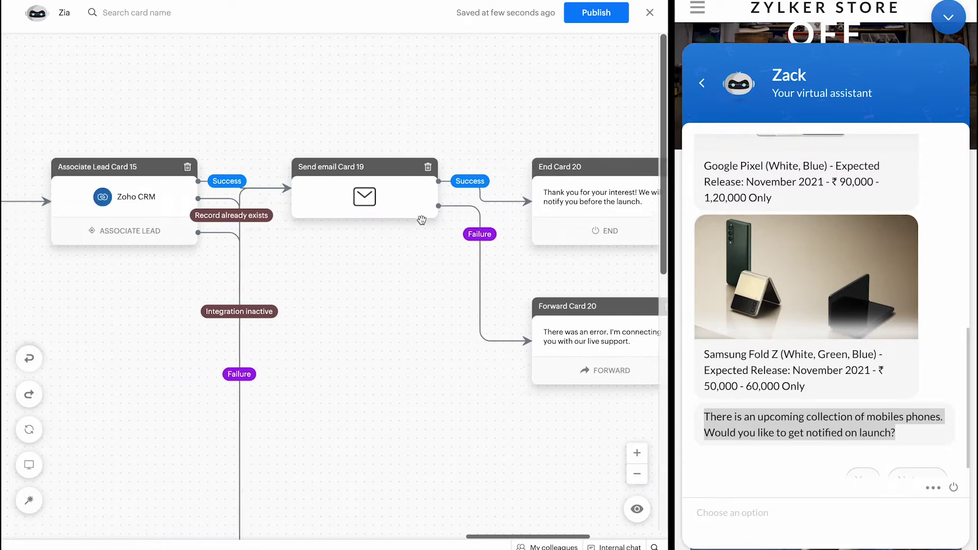
{"action": "scroll", "coordinate": [421, 220], "scroll_direction": "right", "scroll_amount": 8}
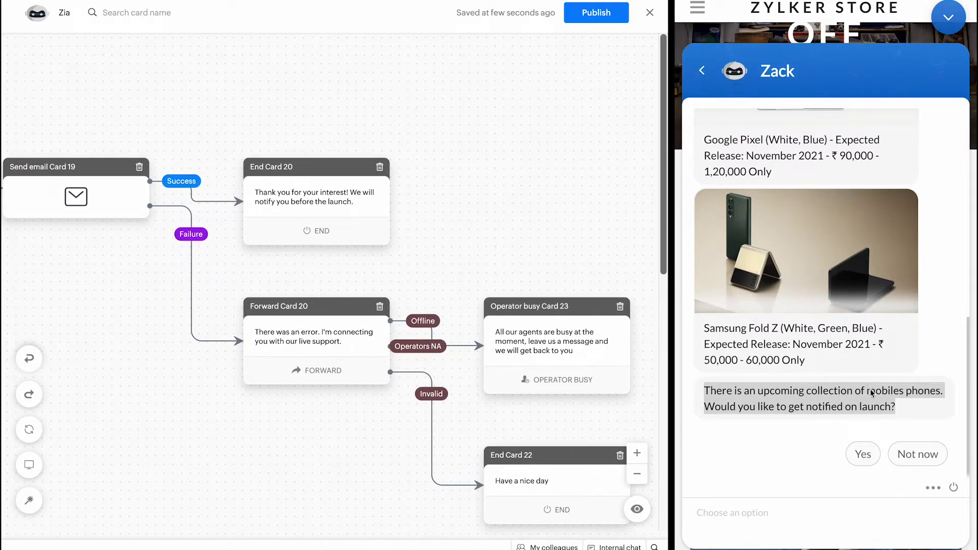
Step: In the test chat, accept launch notifications, submit name, company Zylker and email, and skip phone
{"action": "triple_click", "coordinate": [814, 423]}
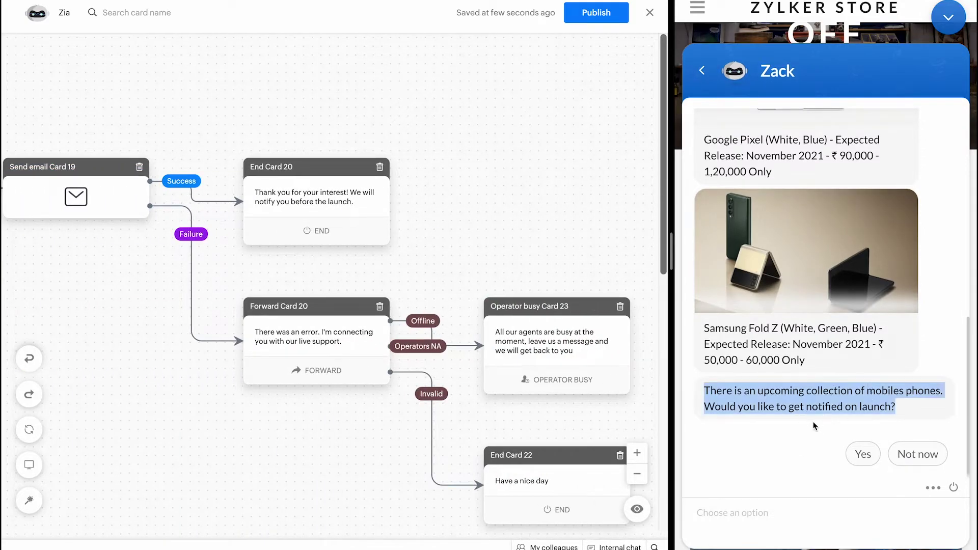
{"action": "left_click", "coordinate": [861, 454]}
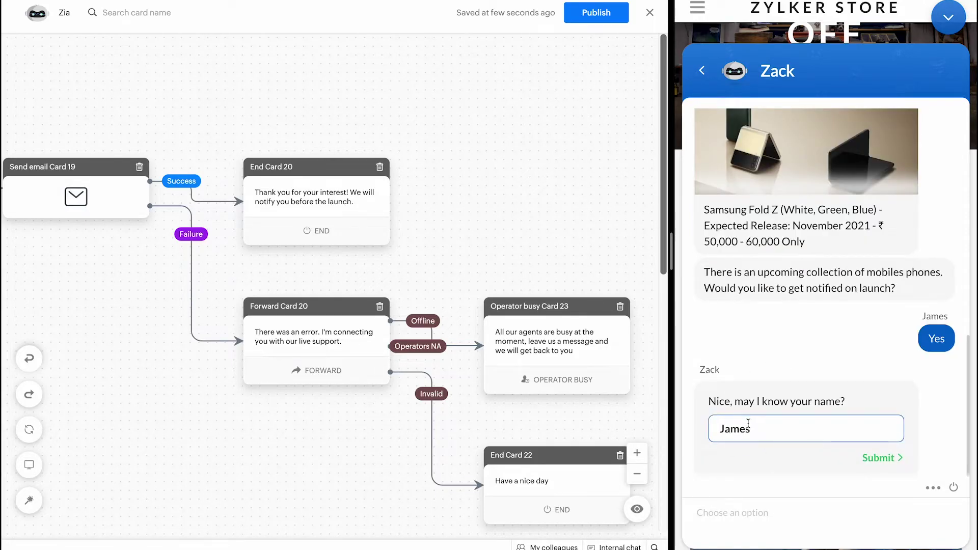
{"action": "double_click", "coordinate": [748, 422]}
{"action": "left_click", "coordinate": [881, 457]}
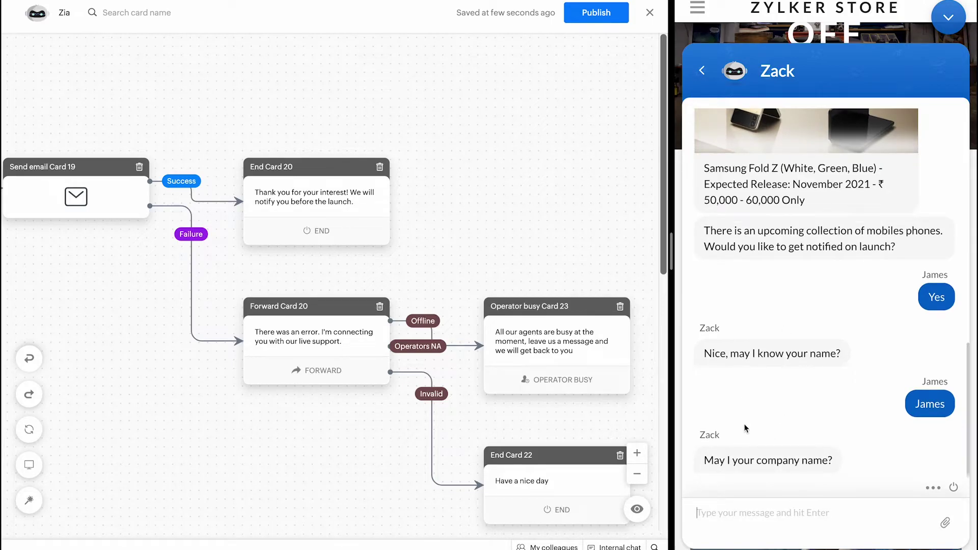
{"action": "type", "text": "Zy"}
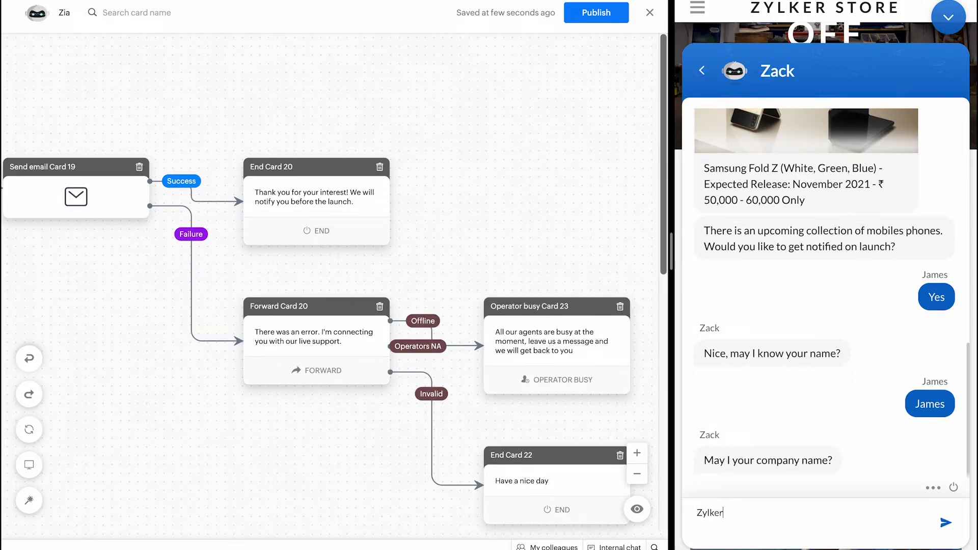
{"action": "type", "text": "lker"}
{"action": "key", "text": "Return"}
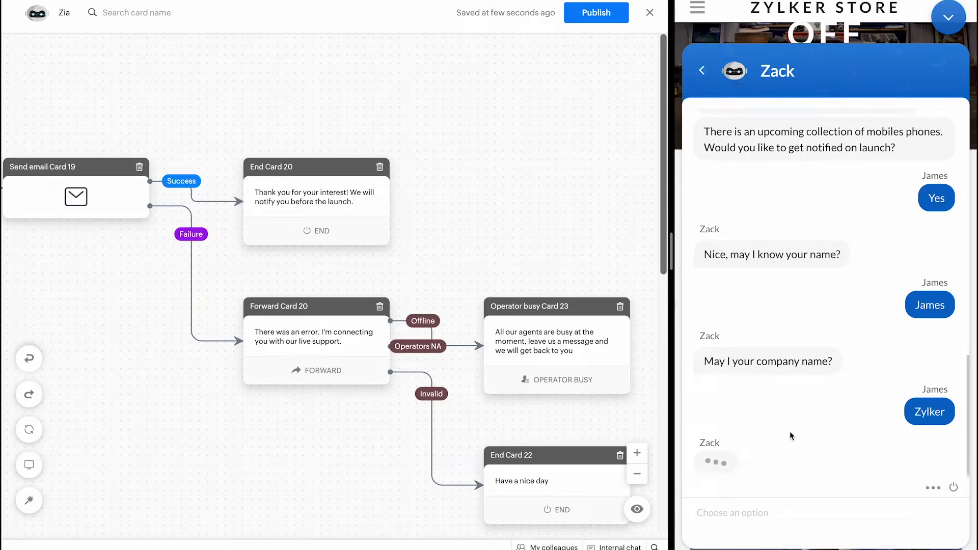
{"action": "left_click", "coordinate": [865, 434]}
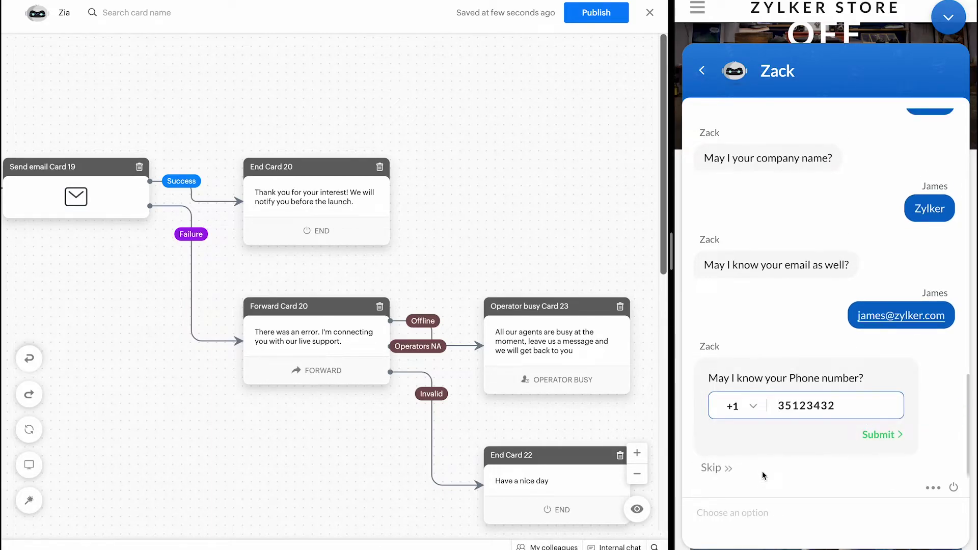
{"action": "left_click", "coordinate": [715, 469]}
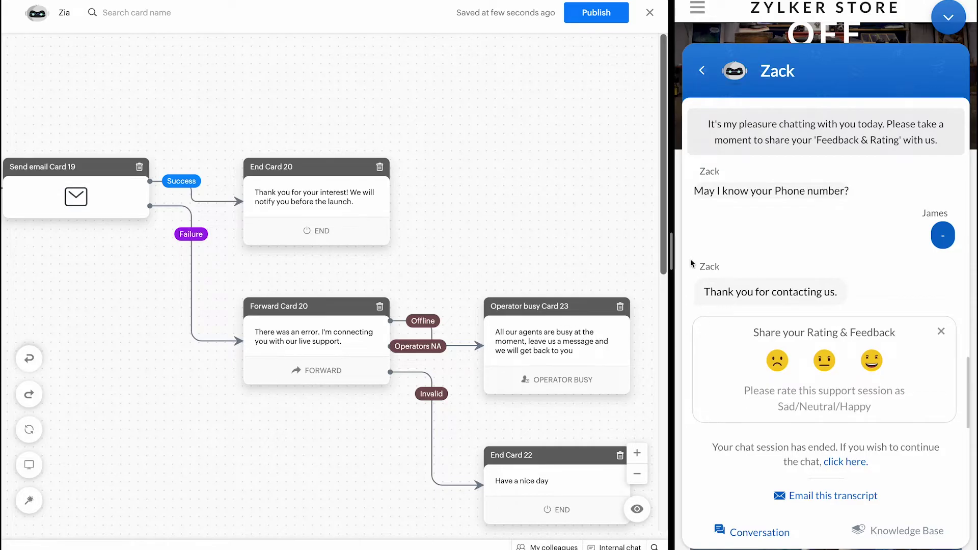
Step: Pan back to the Start card, zoom the canvas out twice, and launch the bot preview
{"action": "scroll", "coordinate": [400, 341], "scroll_direction": "left", "scroll_amount": 10}
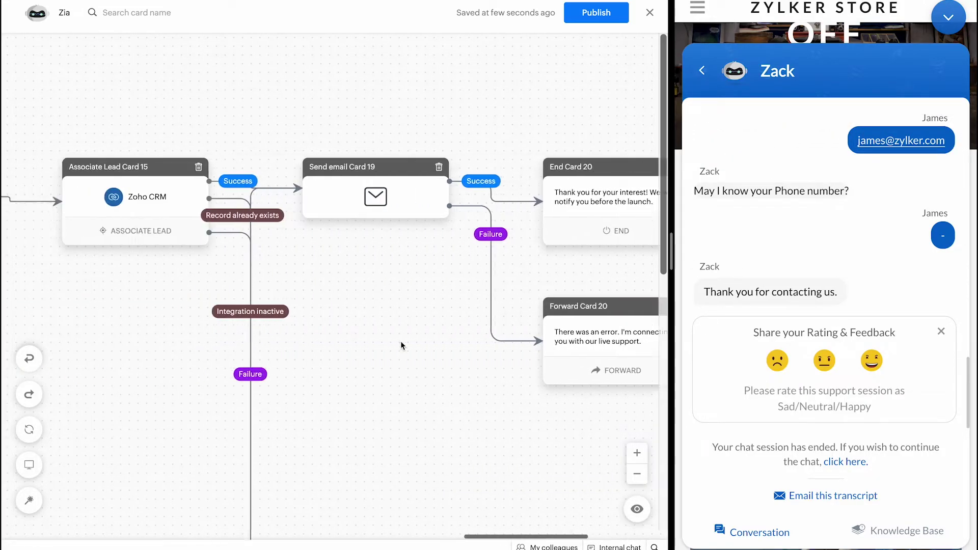
{"action": "scroll", "coordinate": [400, 340], "scroll_direction": "down", "scroll_amount": 5}
{"action": "scroll", "coordinate": [400, 341], "scroll_direction": "up", "scroll_amount": 10}
{"action": "scroll", "coordinate": [401, 341], "scroll_direction": "left", "scroll_amount": 5}
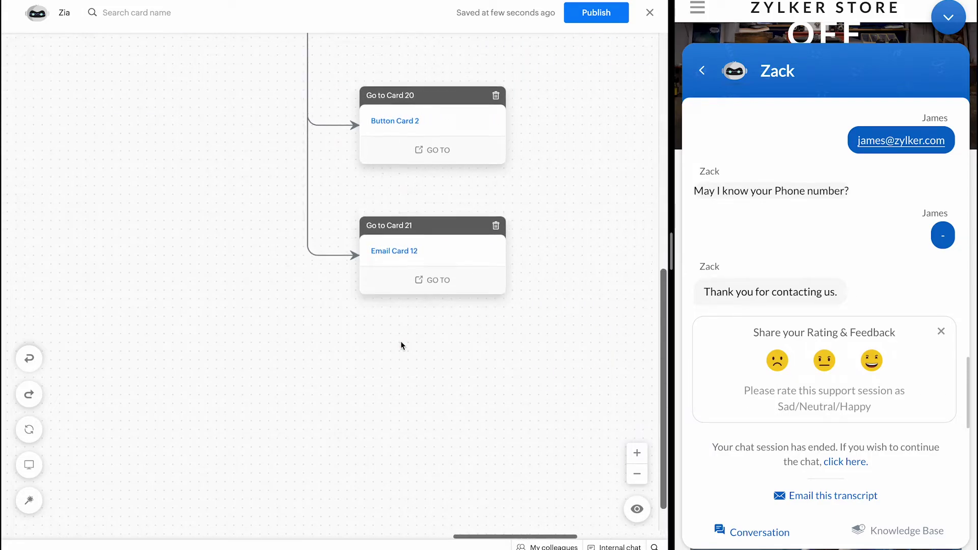
{"action": "scroll", "coordinate": [400, 341], "scroll_direction": "left", "scroll_amount": 15}
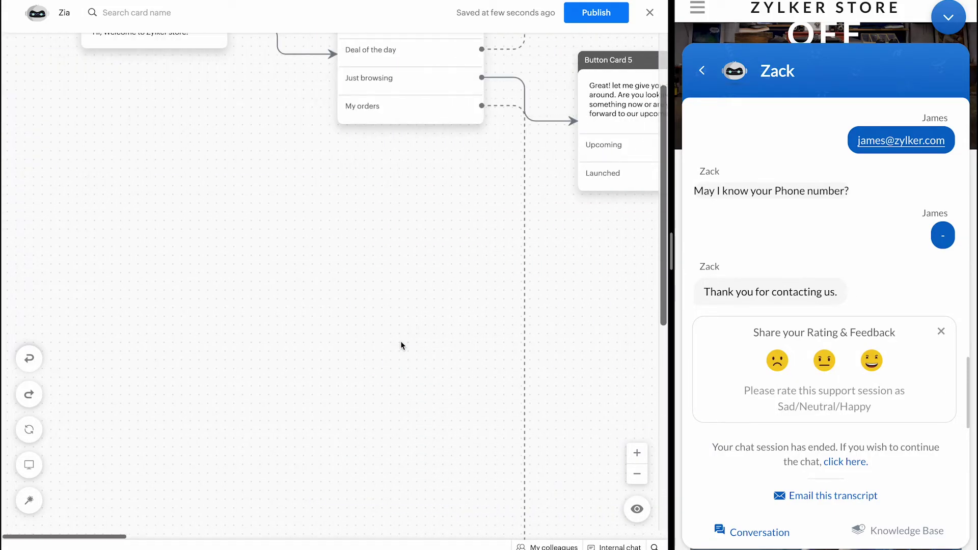
{"action": "scroll", "coordinate": [557, 429], "scroll_direction": "up", "scroll_amount": 5}
{"action": "scroll", "coordinate": [557, 429], "scroll_direction": "down", "scroll_amount": 1}
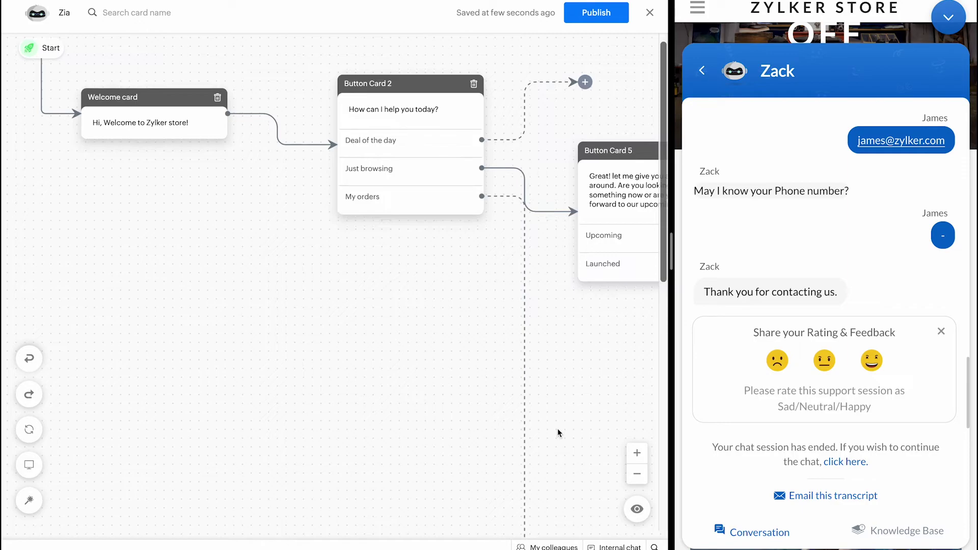
{"action": "left_click", "coordinate": [637, 475]}
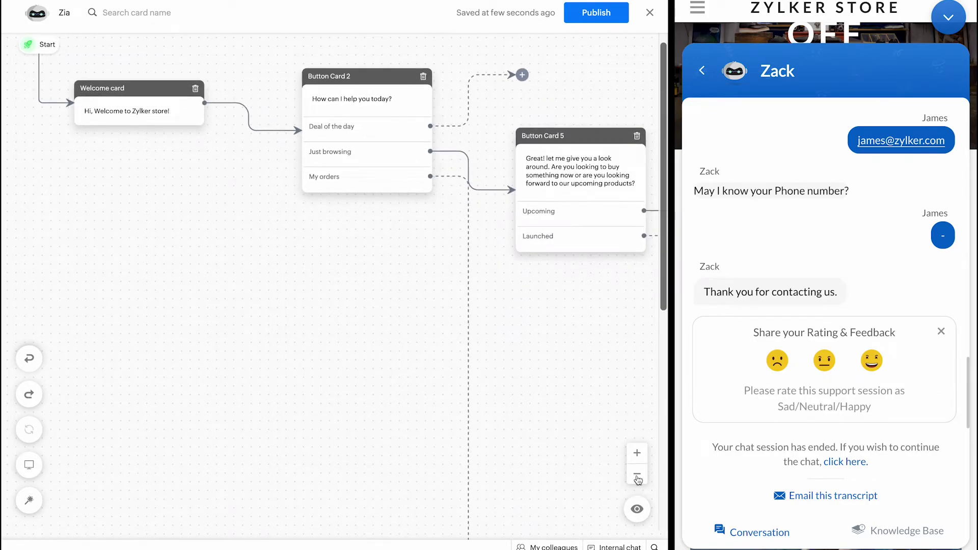
{"action": "left_click", "coordinate": [637, 474]}
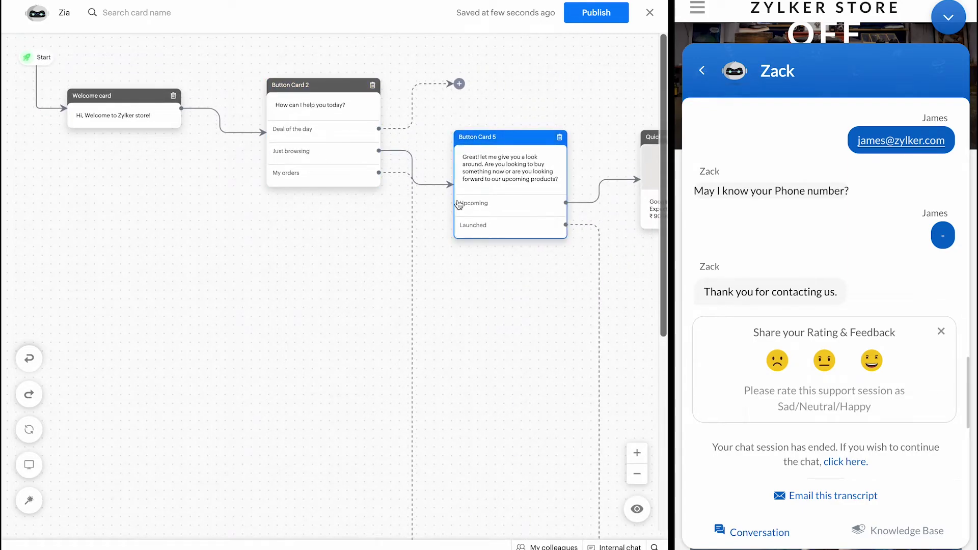
{"action": "left_click", "coordinate": [636, 510]}
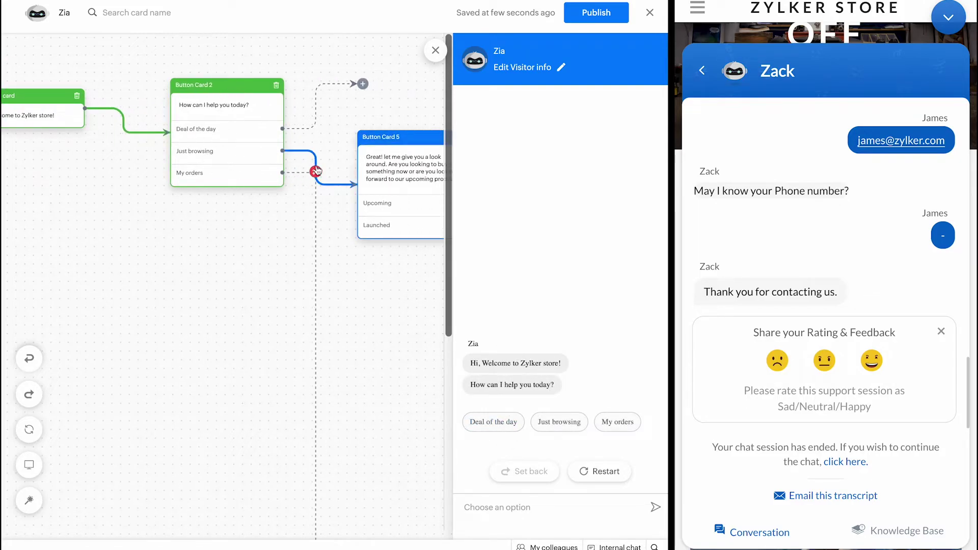
Step: In the preview, choose Just browsing, then Upcoming products, and agree to launch notifications
{"action": "left_click", "coordinate": [559, 421]}
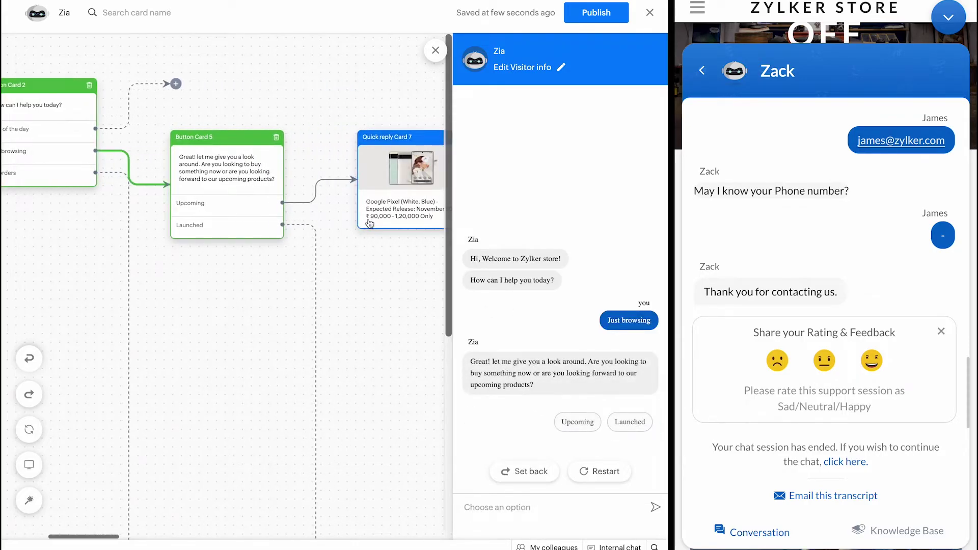
{"action": "left_click", "coordinate": [569, 422]}
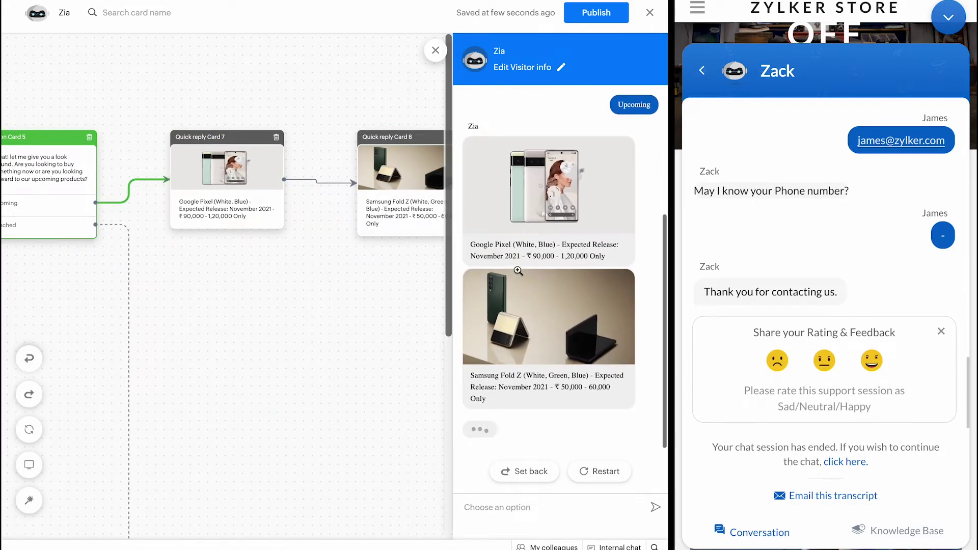
{"action": "left_click", "coordinate": [577, 420]}
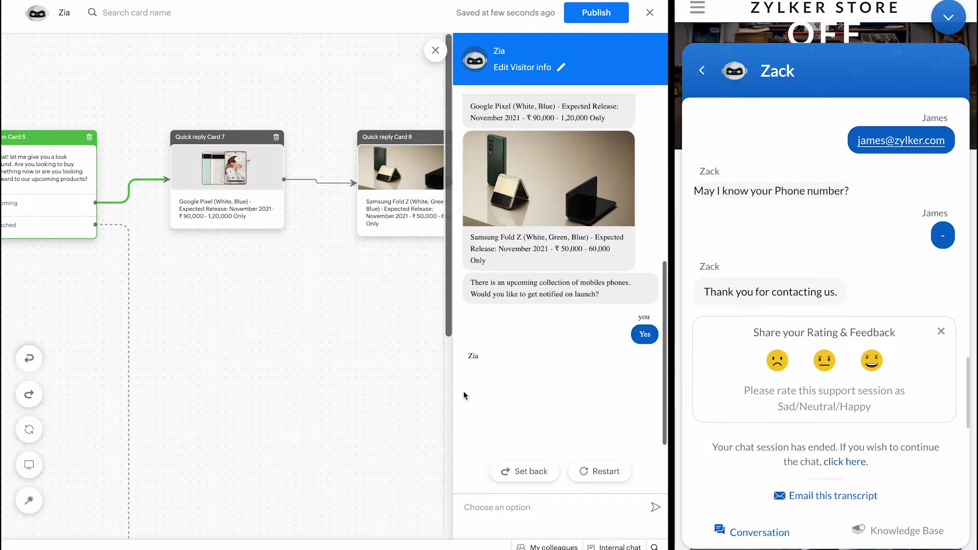
Step: Answer with the visitor's name, then replace the prefilled e-mail with the visitor's e-mail address
{"action": "type", "text": "C"}
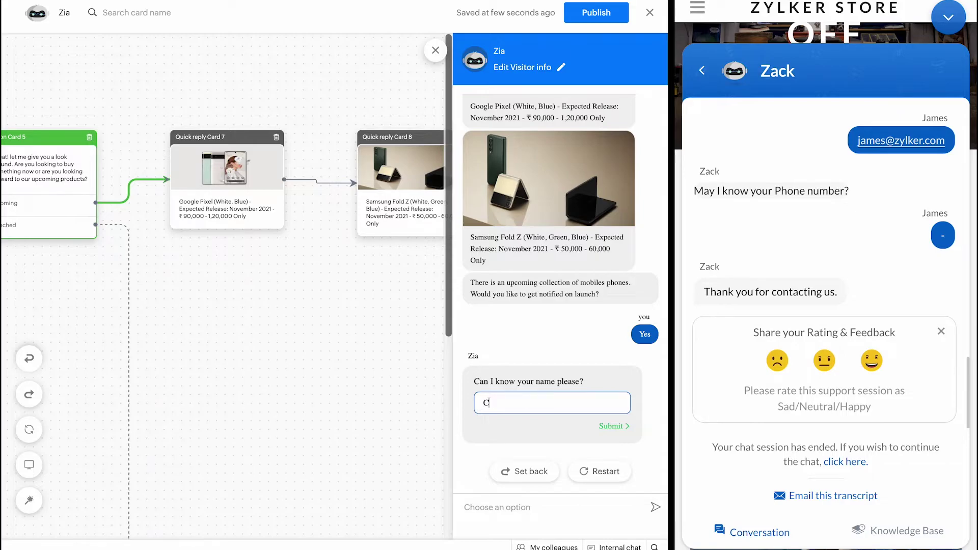
{"action": "type", "text": "hris"}
{"action": "key", "text": "Return"}
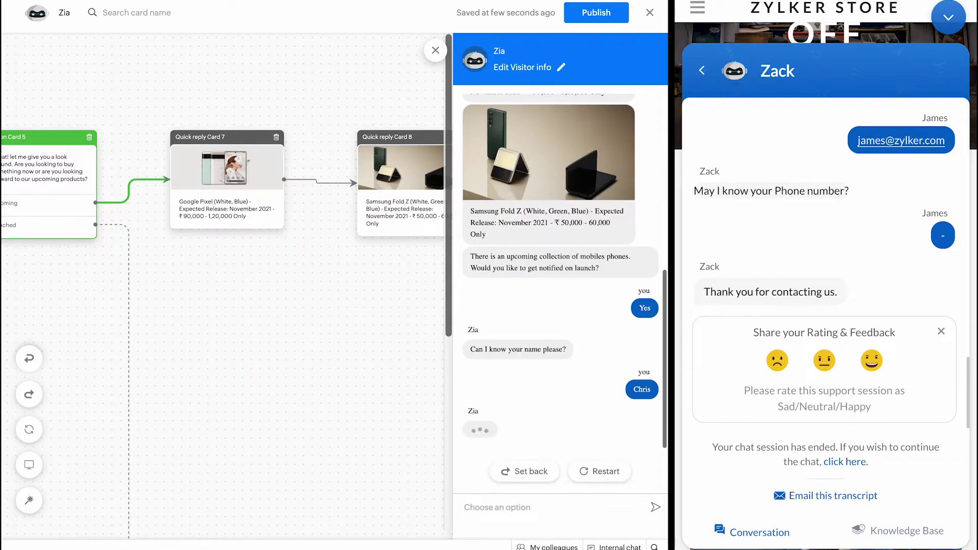
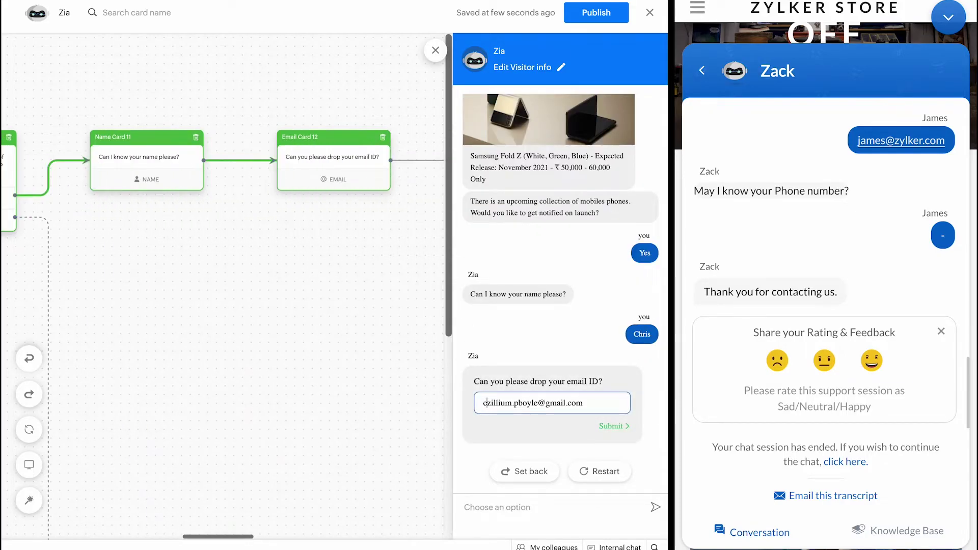
{"action": "key", "text": "super+a"}
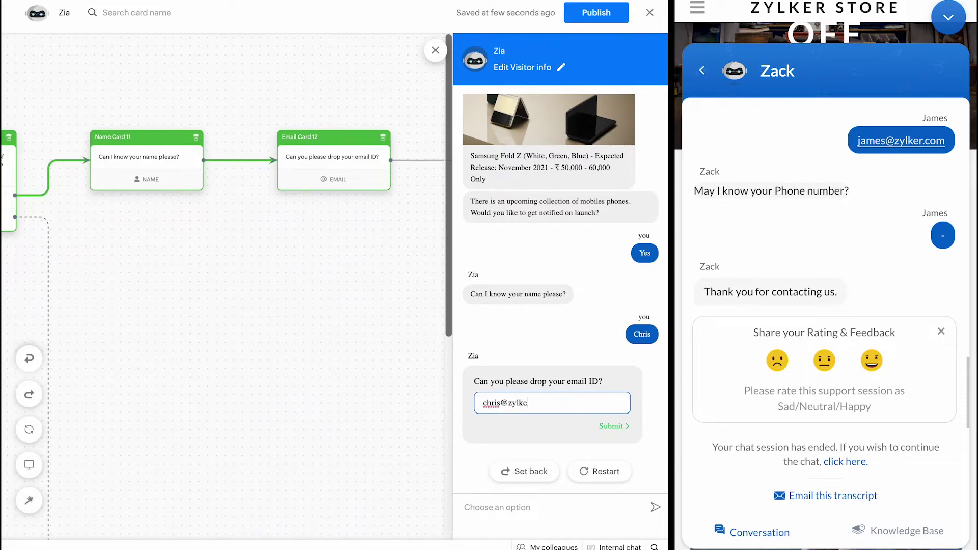
{"action": "key", "text": "Return"}
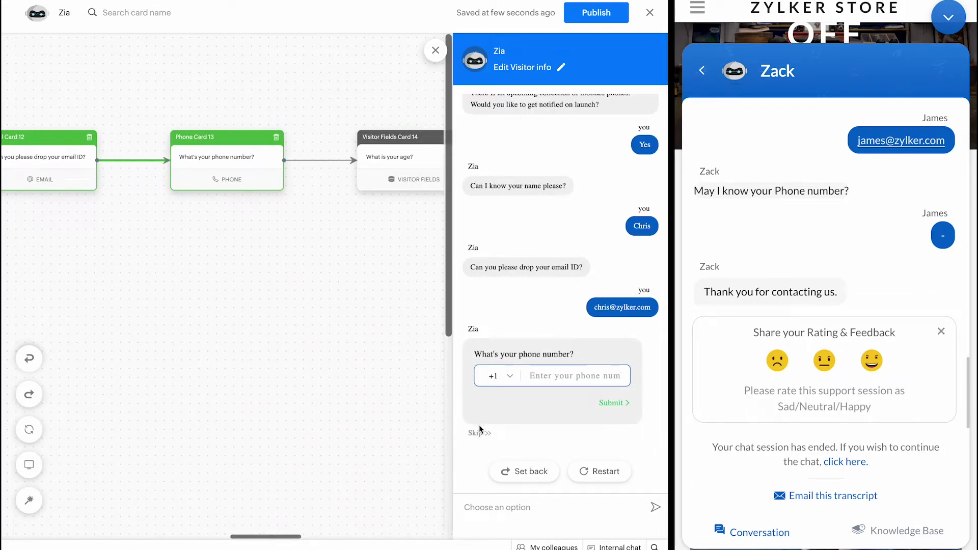
Step: Skip the phone number, give age 2, and select the closing thank-you message
{"action": "left_click", "coordinate": [479, 429]}
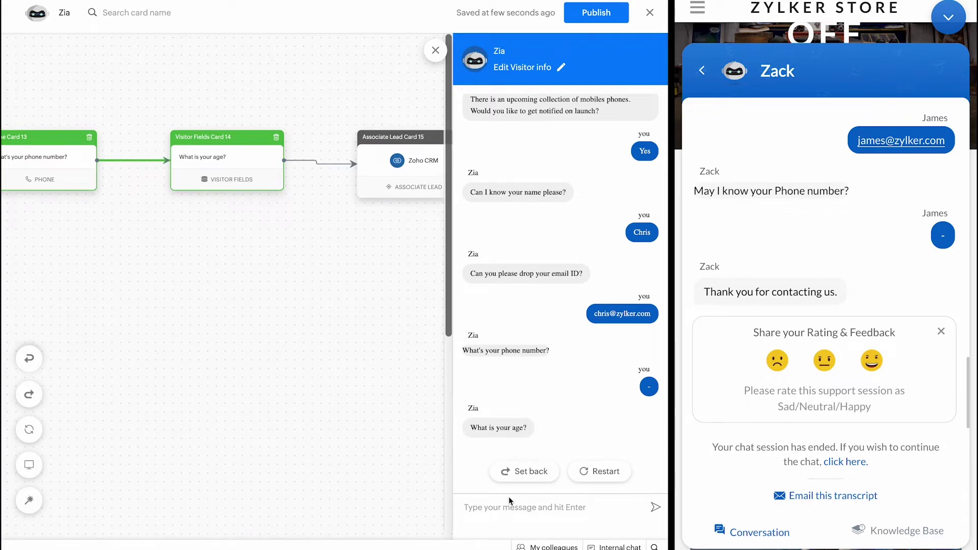
{"action": "type", "text": "26"}
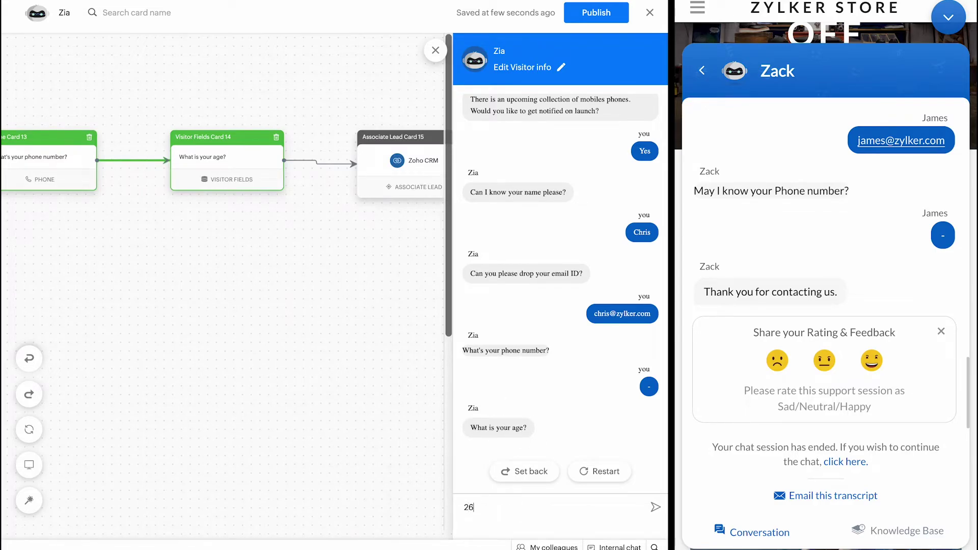
{"action": "key", "text": "Return"}
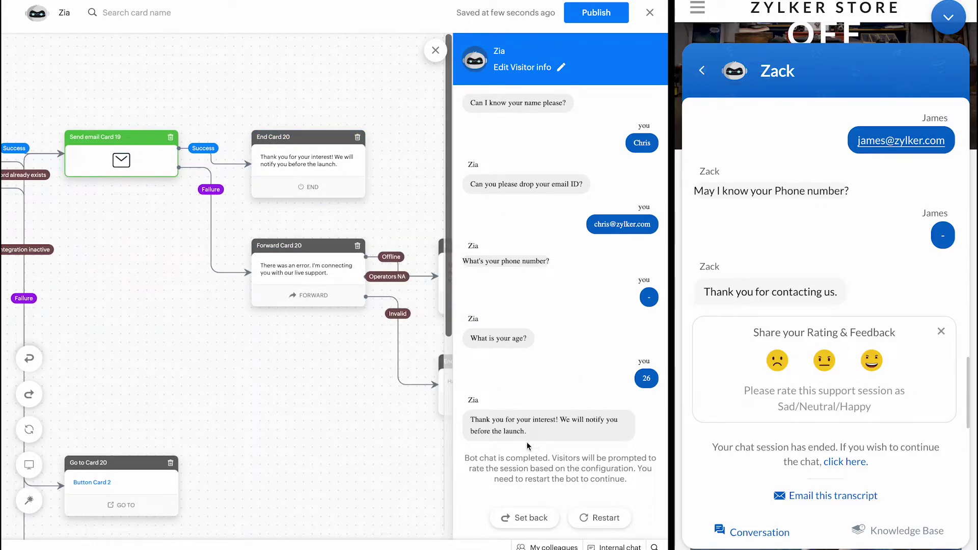
{"action": "left_click_drag", "start_coordinate": [527, 437], "coordinate": [469, 417]}
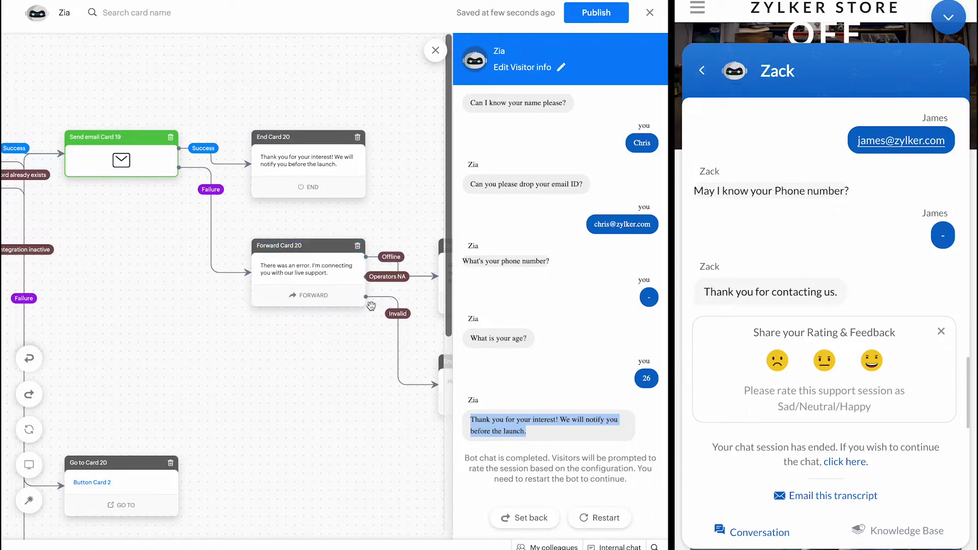
Step: Close the preview and attempt to publish, then open and dismiss the Deal of the day block list
{"action": "scroll", "coordinate": [343, 249], "scroll_direction": "left", "scroll_amount": 15}
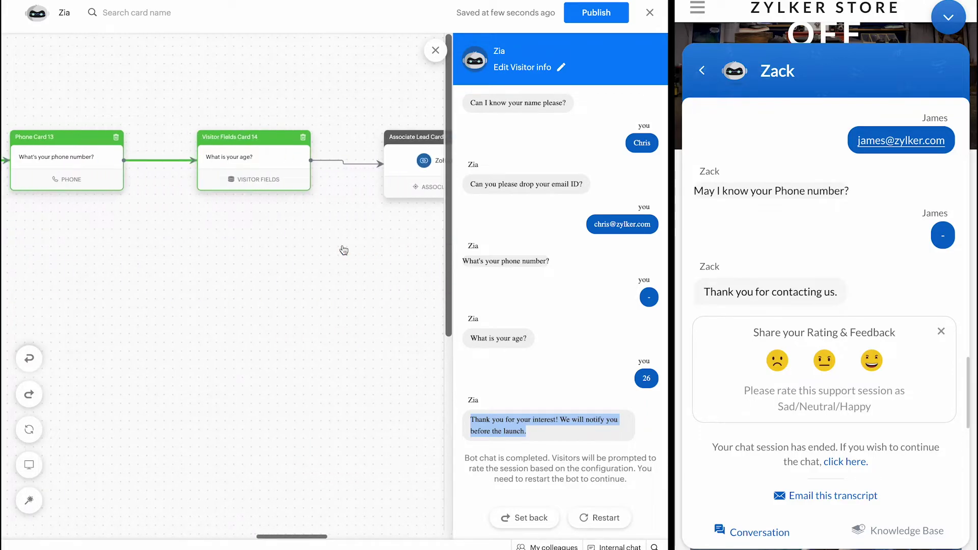
{"action": "scroll", "coordinate": [342, 245], "scroll_direction": "left", "scroll_amount": 10}
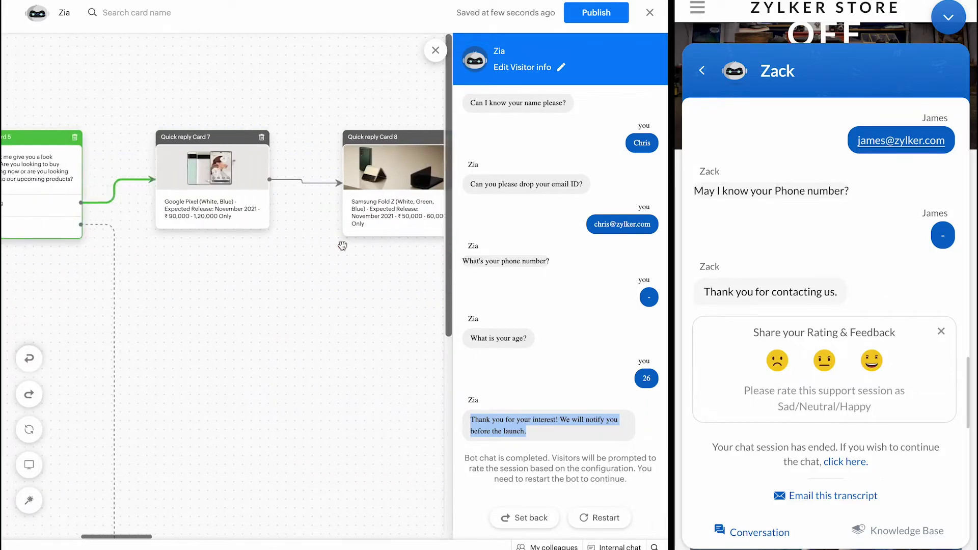
{"action": "left_click", "coordinate": [435, 50]}
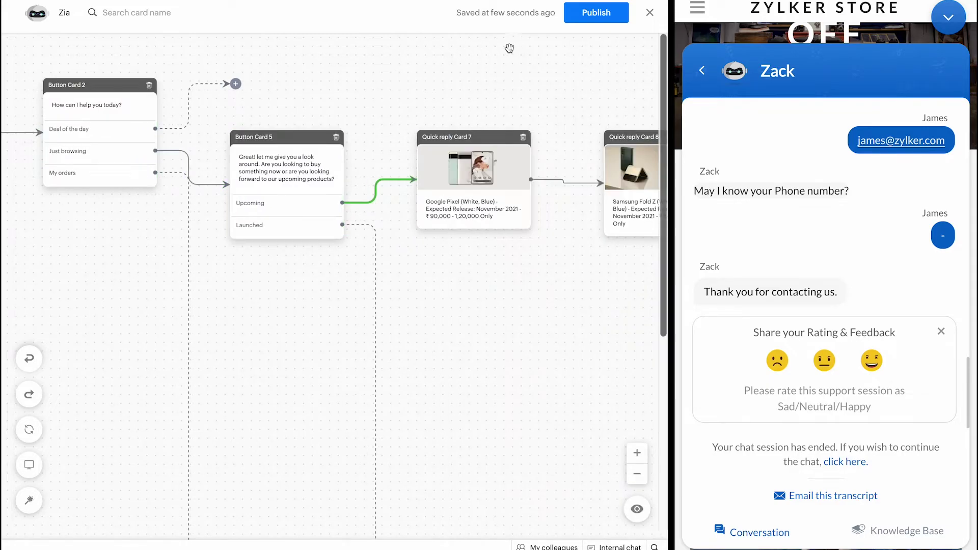
{"action": "left_click", "coordinate": [588, 11]}
{"action": "left_click", "coordinate": [235, 83]}
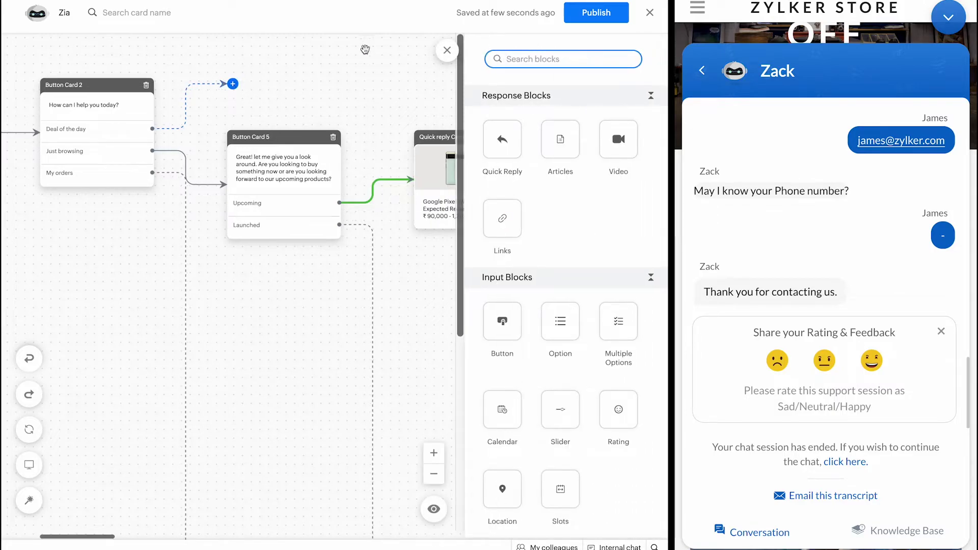
{"action": "left_click", "coordinate": [448, 50]}
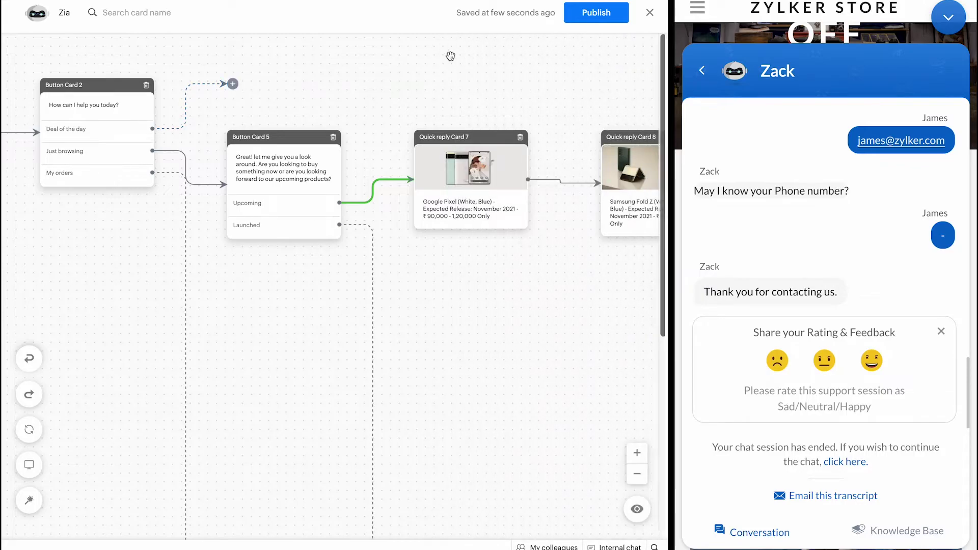
Step: Drag Button Card 5's Launched connector end onto Quick reply Card 7
{"action": "scroll", "coordinate": [386, 158], "scroll_direction": "down", "scroll_amount": 10}
{"action": "scroll", "coordinate": [385, 159], "scroll_direction": "up", "scroll_amount": 10}
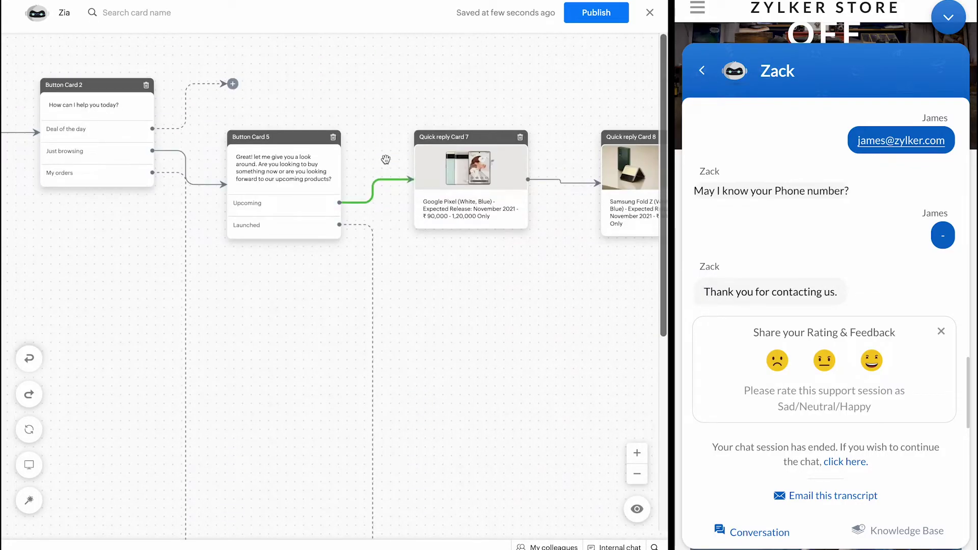
{"action": "scroll", "coordinate": [385, 159], "scroll_direction": "down", "scroll_amount": 10}
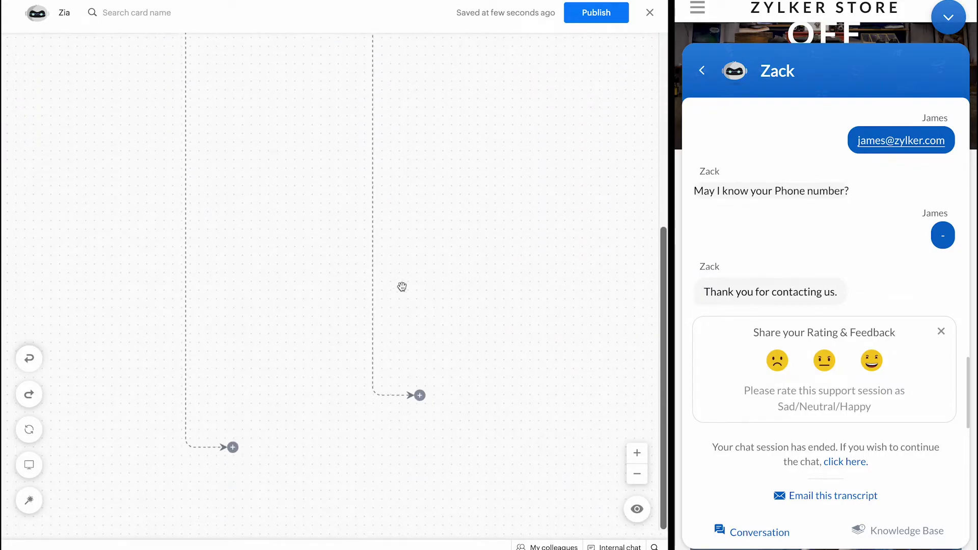
{"action": "scroll", "coordinate": [428, 236], "scroll_direction": "up", "scroll_amount": 10}
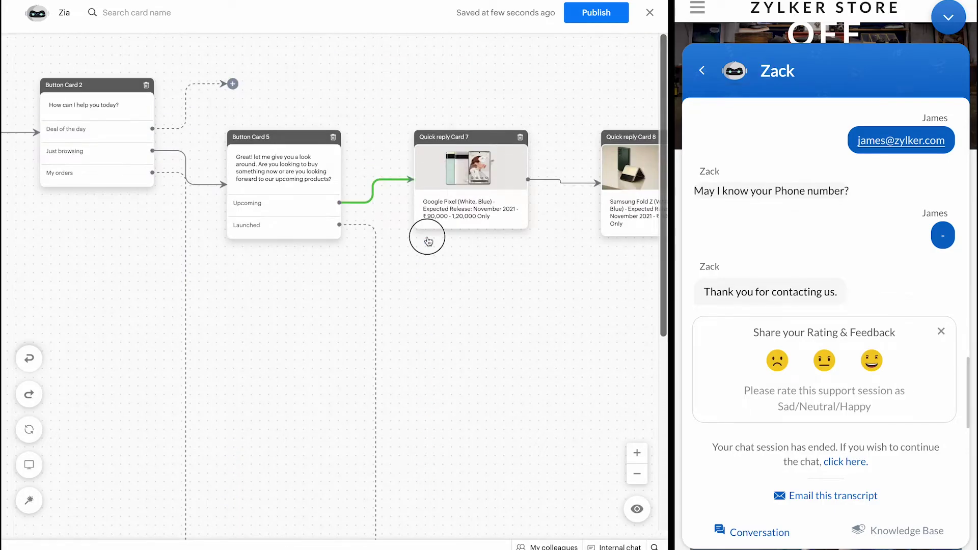
{"action": "left_click_drag", "start_coordinate": [452, 177], "coordinate": [448, 54]}
{"action": "left_click_drag", "start_coordinate": [447, 377], "coordinate": [462, 193]}
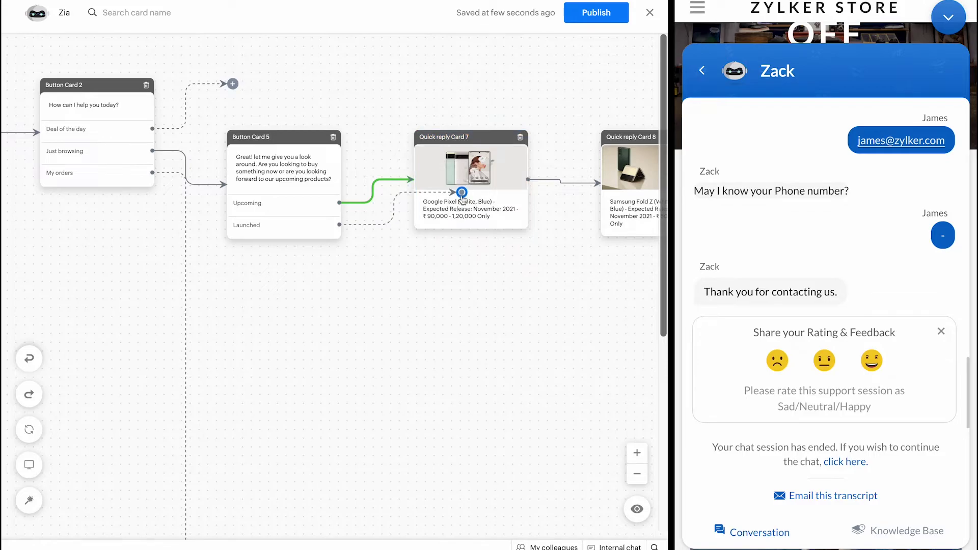
{"action": "scroll", "coordinate": [461, 195], "scroll_direction": "right", "scroll_amount": 5}
{"action": "scroll", "coordinate": [461, 196], "scroll_direction": "right", "scroll_amount": 10}
{"action": "scroll", "coordinate": [461, 196], "scroll_direction": "down", "scroll_amount": 5}
{"action": "scroll", "coordinate": [461, 196], "scroll_direction": "left", "scroll_amount": 9}
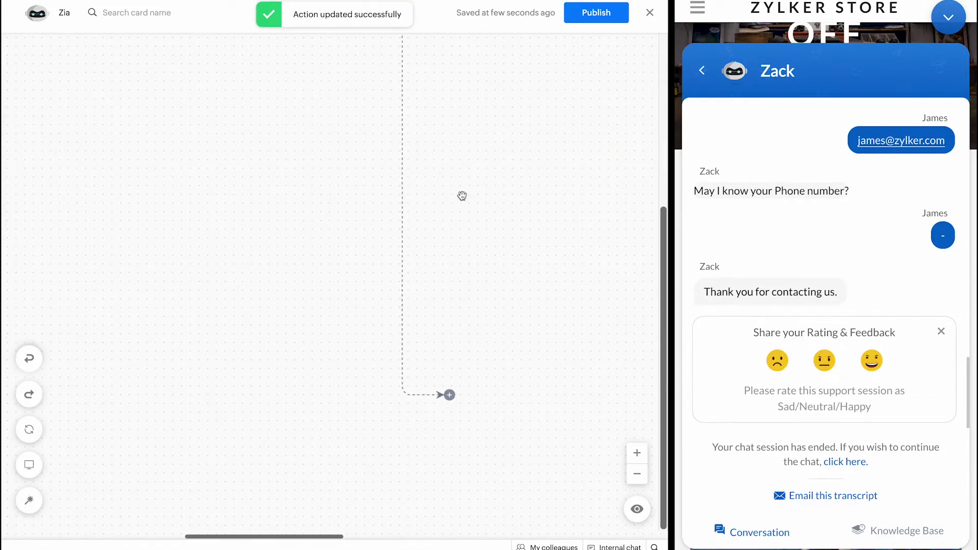
Step: Link Button Card 9's Yes branch to Name Card 11
{"action": "left_click_drag", "start_coordinate": [556, 395], "coordinate": [547, 161]}
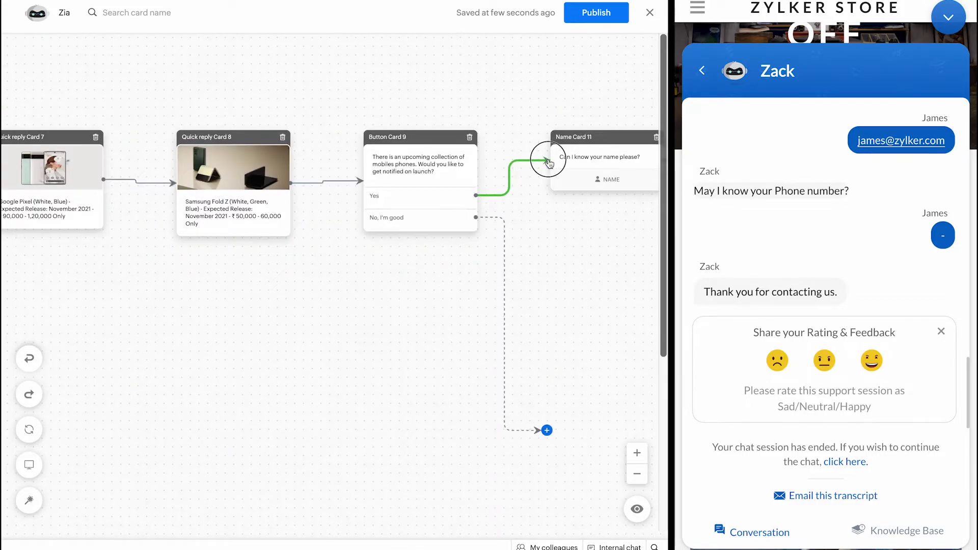
{"action": "left_click", "coordinate": [581, 181]}
{"action": "left_click", "coordinate": [579, 87]}
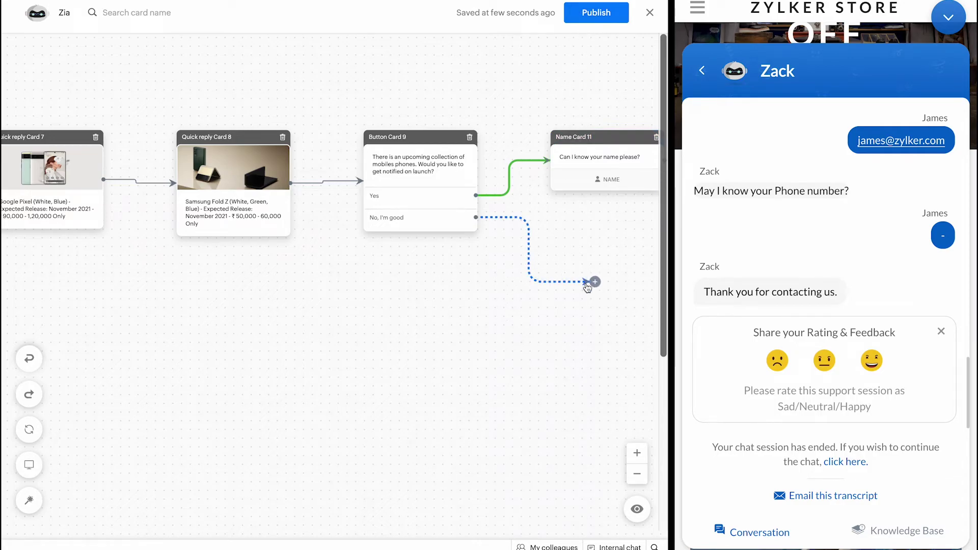
Step: Add End Card 21 saying 'Have a nice day' to the No, I'm good branch and save it
{"action": "left_click_drag", "start_coordinate": [595, 284], "coordinate": [572, 290]}
{"action": "scroll", "coordinate": [602, 362], "scroll_direction": "down", "scroll_amount": 5}
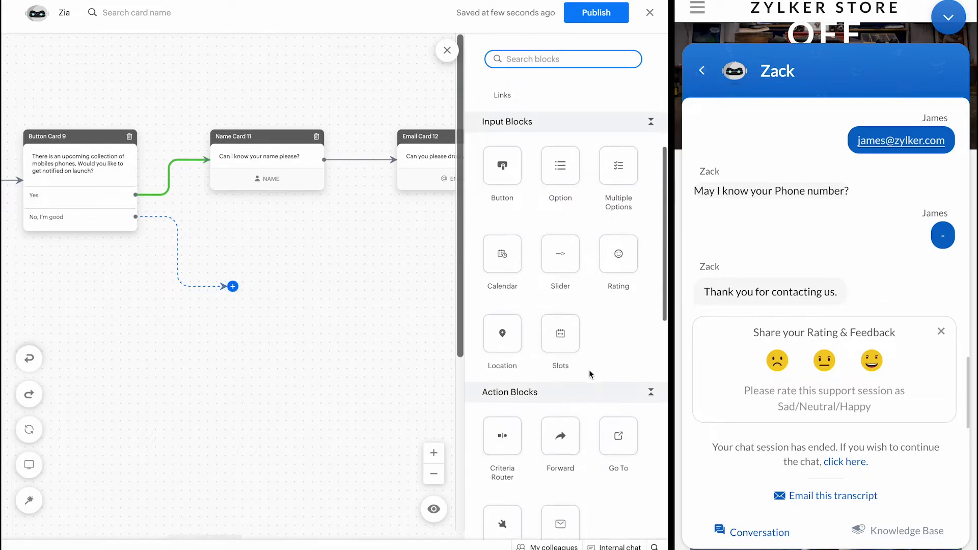
{"action": "scroll", "coordinate": [591, 359], "scroll_direction": "down", "scroll_amount": 3}
{"action": "left_click_drag", "start_coordinate": [613, 397], "coordinate": [203, 269]}
{"action": "left_click", "coordinate": [482, 517]}
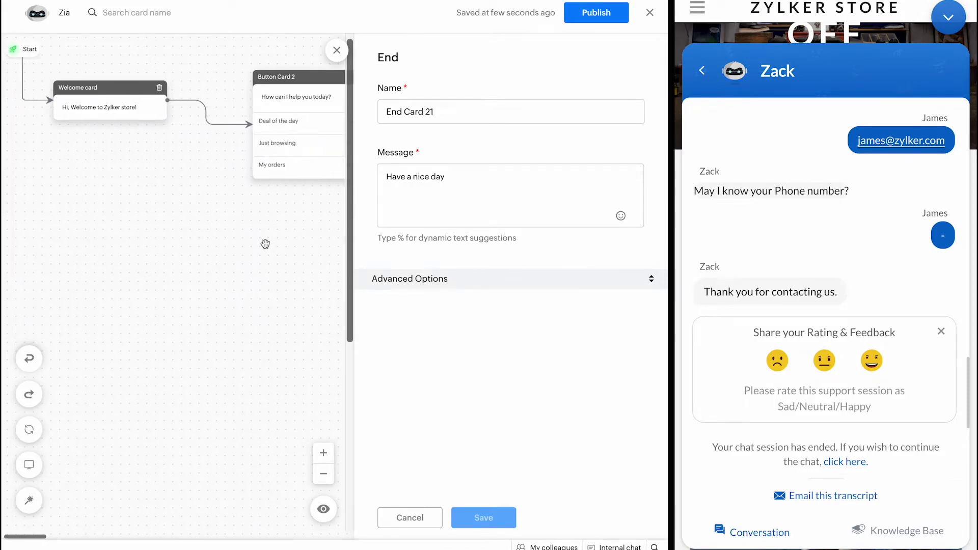
{"action": "left_click", "coordinate": [333, 57]}
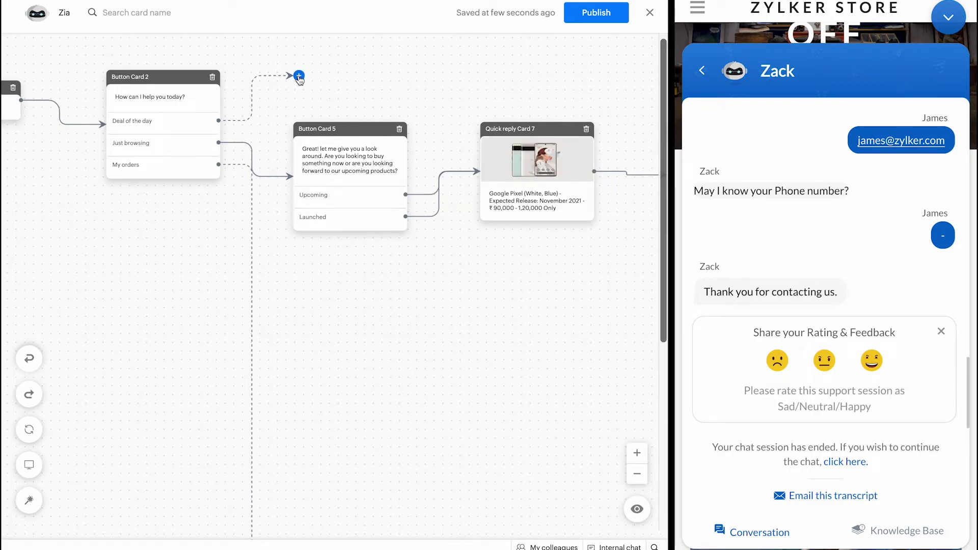
Step: Drag the Deal of the day and My orders connector ends onto Button Card 5
{"action": "left_click_drag", "start_coordinate": [299, 77], "coordinate": [347, 147]}
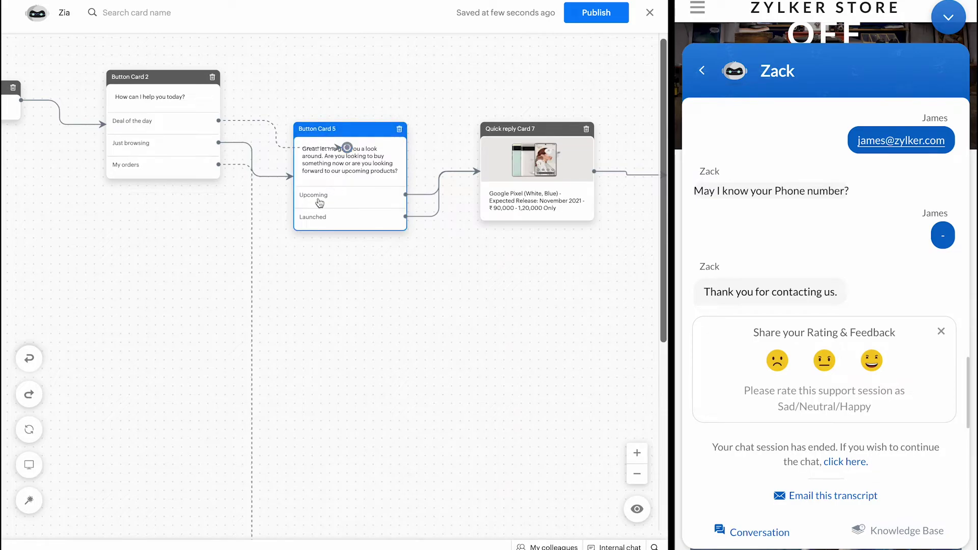
{"action": "scroll", "coordinate": [319, 203], "scroll_direction": "down", "scroll_amount": 5}
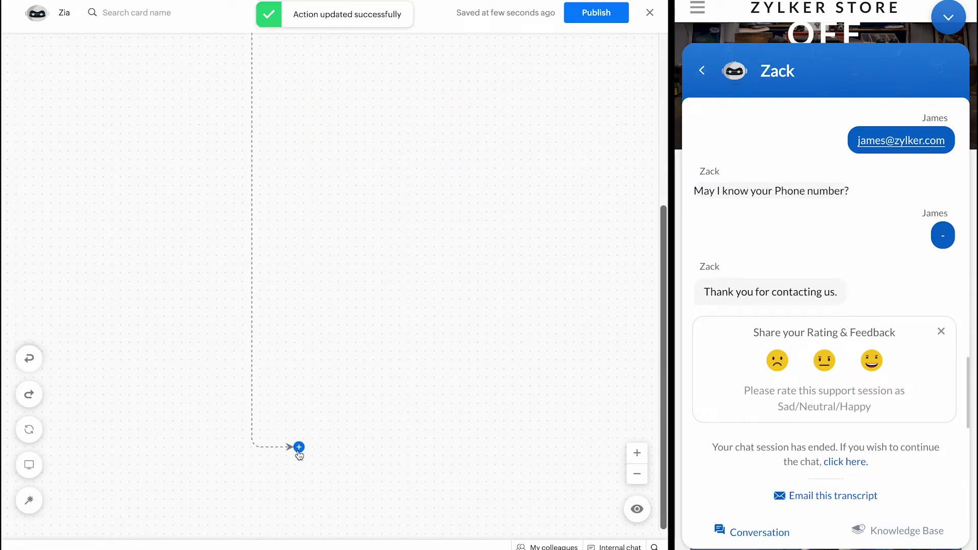
{"action": "left_click_drag", "start_coordinate": [301, 447], "coordinate": [386, 76]}
{"action": "scroll", "coordinate": [387, 117], "scroll_direction": "up", "scroll_amount": 5}
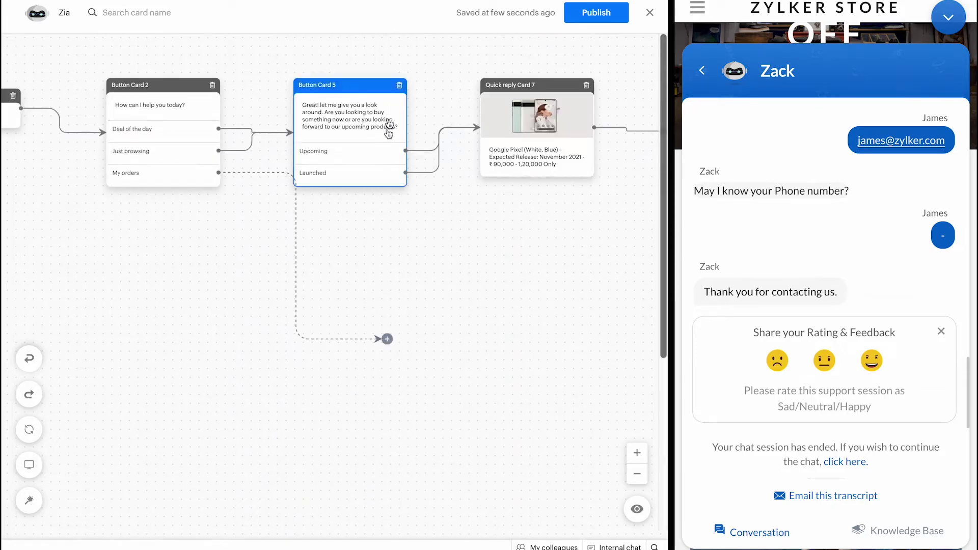
{"action": "left_click_drag", "start_coordinate": [384, 338], "coordinate": [354, 128]}
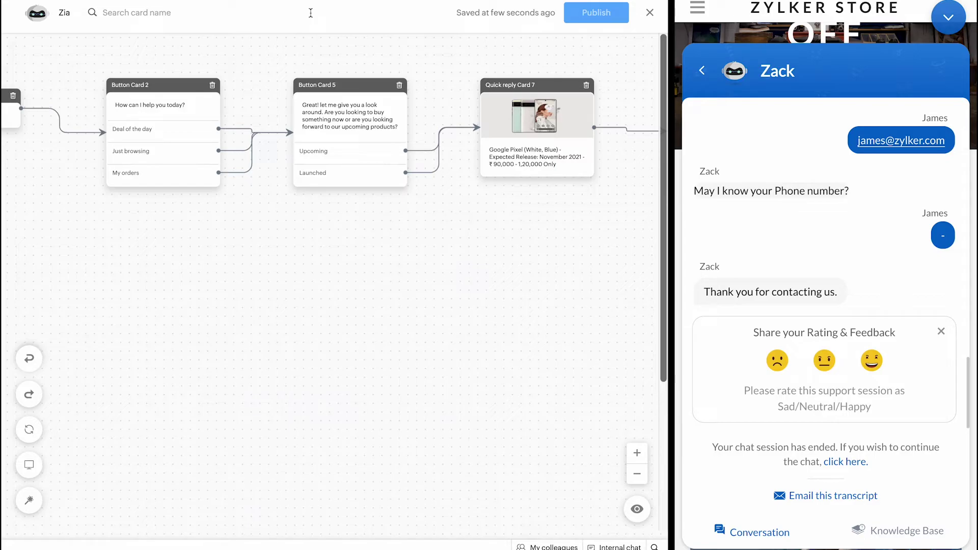
{"action": "mouse_move", "coordinate": [245, 166]}
Step: Cut the My orders connection to Button Card 5 and open that branch's block list
{"action": "left_click", "coordinate": [251, 148]}
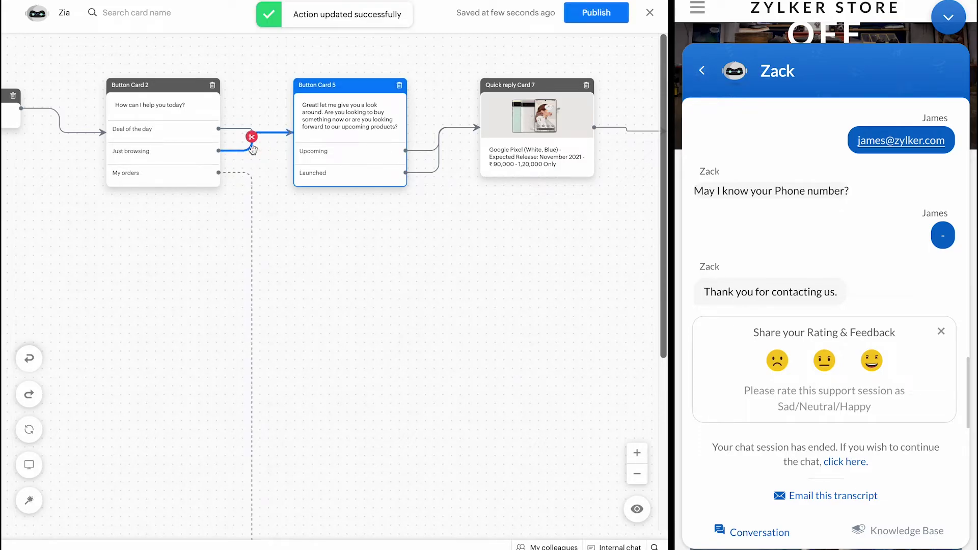
{"action": "scroll", "coordinate": [274, 216], "scroll_direction": "down", "scroll_amount": 5}
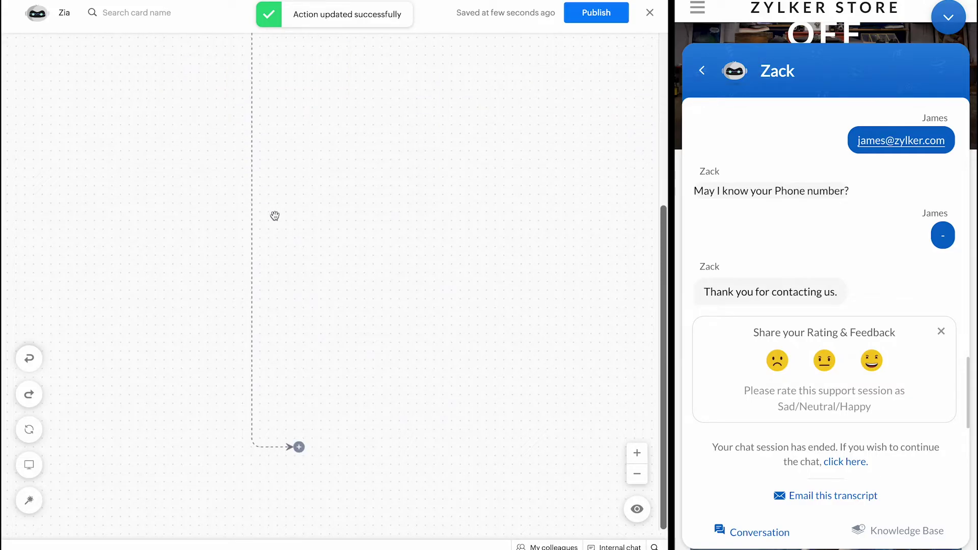
{"action": "left_click", "coordinate": [298, 447]}
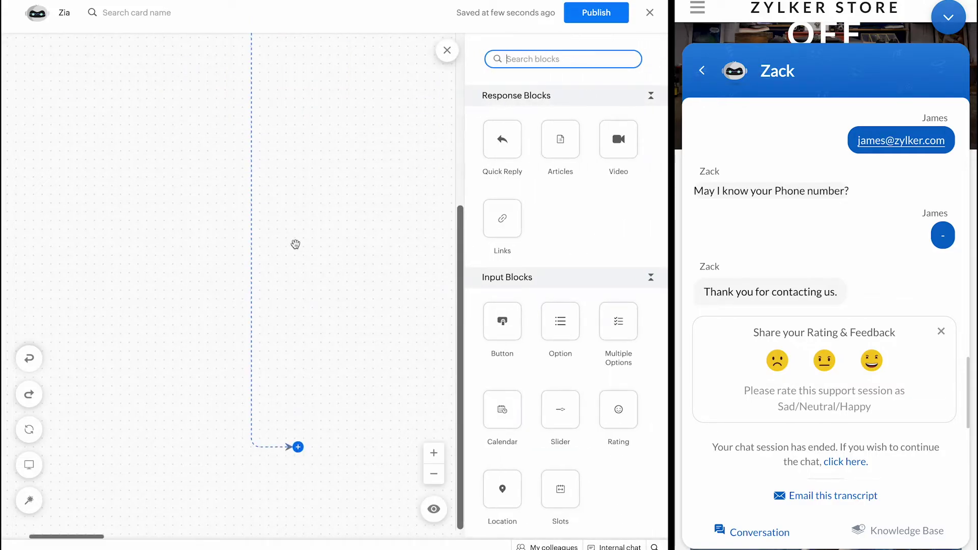
{"action": "scroll", "coordinate": [296, 244], "scroll_direction": "up", "scroll_amount": 5}
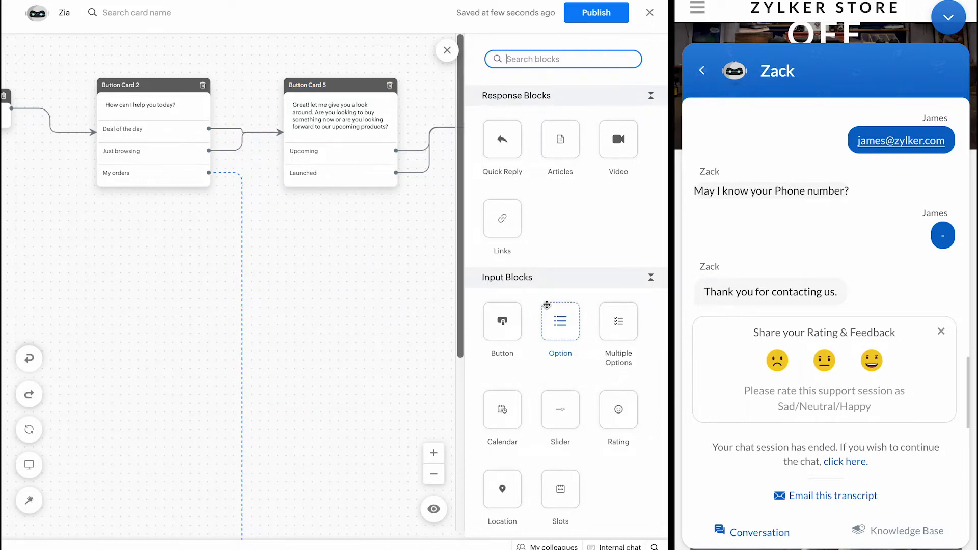
{"action": "scroll", "coordinate": [545, 307], "scroll_direction": "down", "scroll_amount": 8}
Step: Try adding a Plugs block to the My orders branch, then close the block list
{"action": "left_click_drag", "start_coordinate": [521, 243], "coordinate": [629, 328]}
{"action": "scroll", "coordinate": [596, 301], "scroll_direction": "down", "scroll_amount": 5}
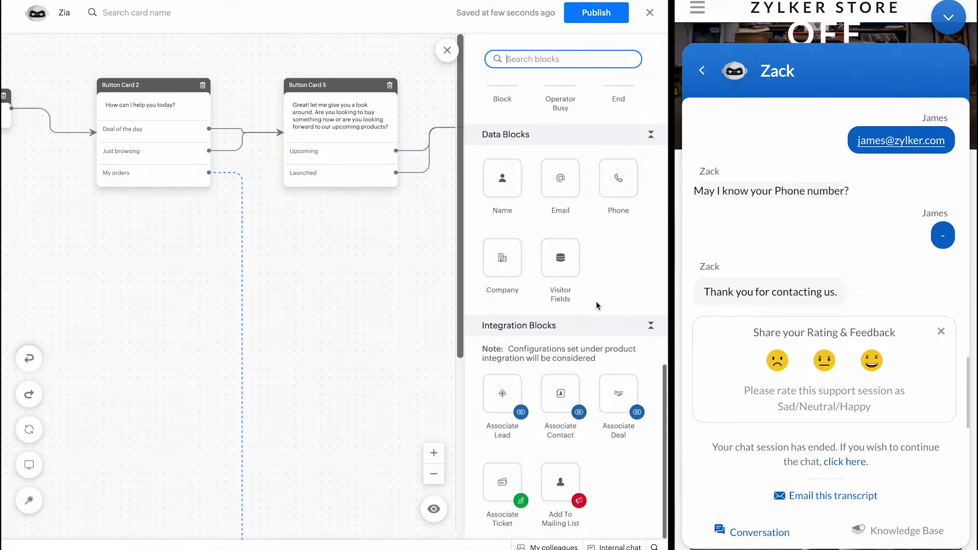
{"action": "scroll", "coordinate": [596, 301], "scroll_direction": "up", "scroll_amount": 6}
{"action": "scroll", "coordinate": [595, 301], "scroll_direction": "down", "scroll_amount": 6}
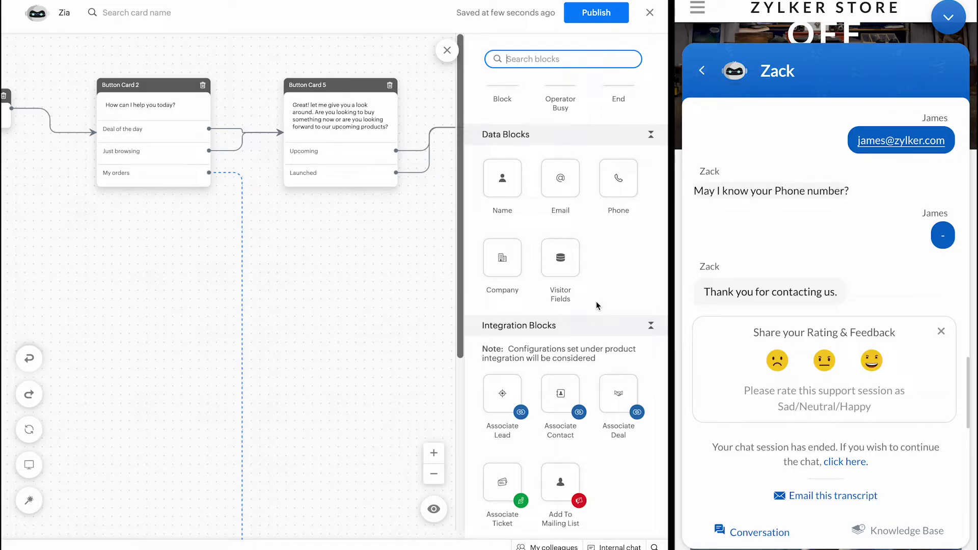
{"action": "scroll", "coordinate": [596, 301], "scroll_direction": "up", "scroll_amount": 3}
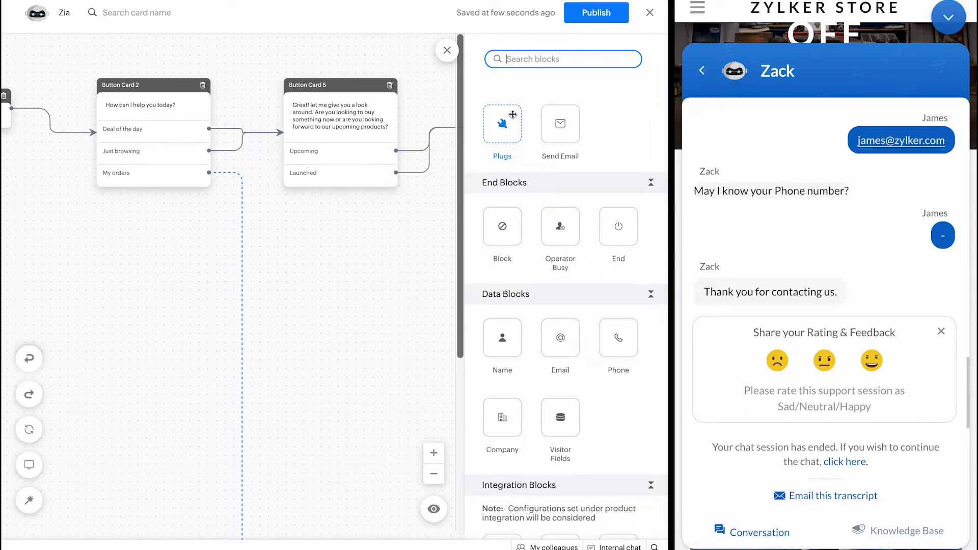
{"action": "left_click", "coordinate": [446, 51]}
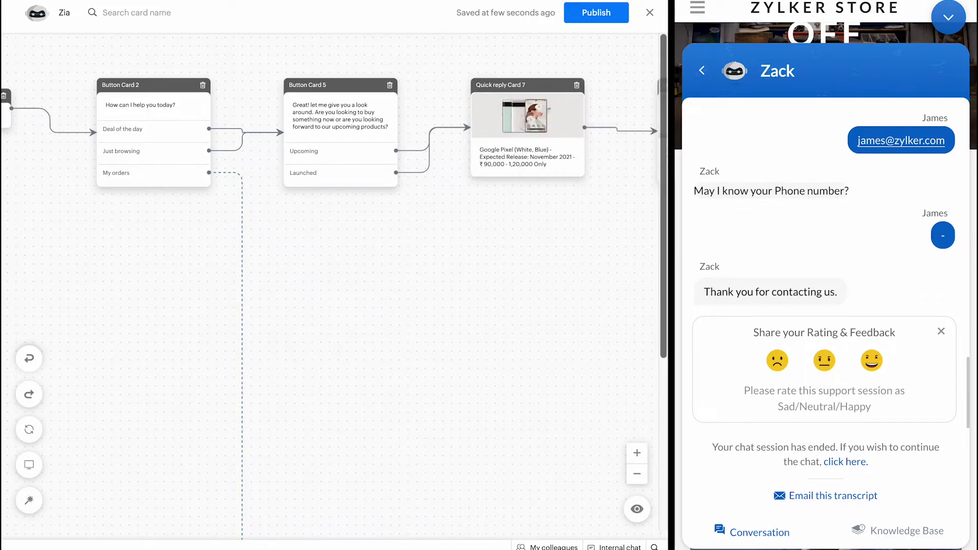
Step: Exit the bot builder and the Zia bot page back to the Settings overview
{"action": "left_click", "coordinate": [651, 11]}
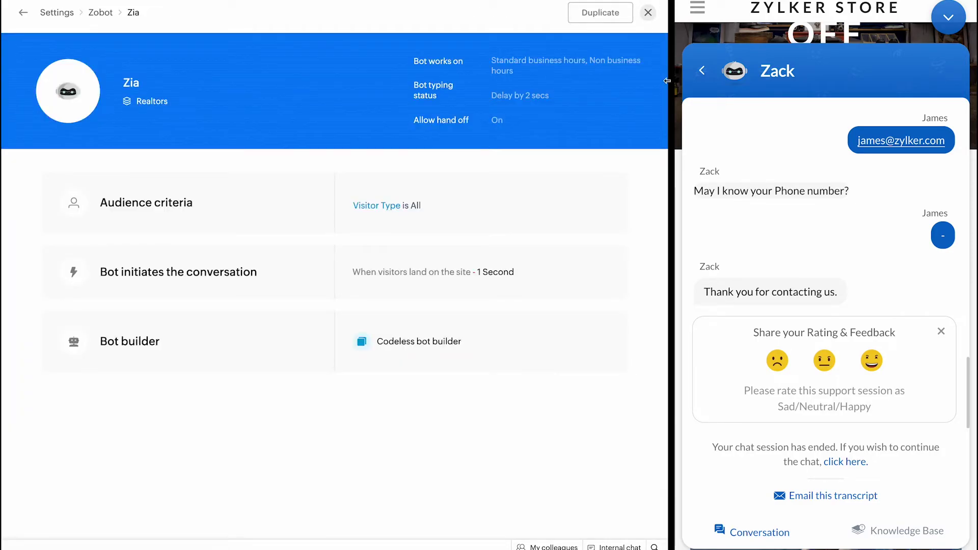
{"action": "left_click", "coordinate": [648, 12]}
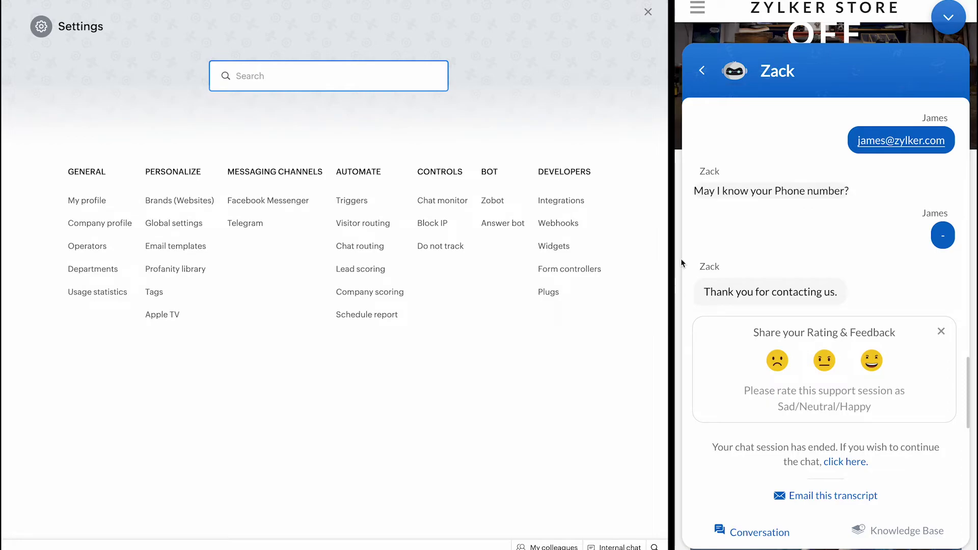
{"action": "left_click", "coordinate": [676, 280]}
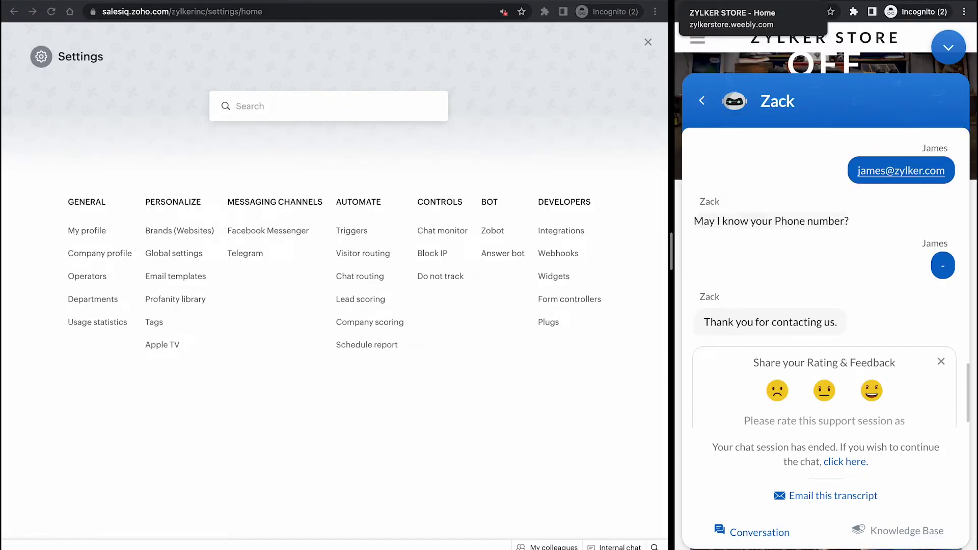
{"action": "left_click", "coordinate": [328, 105]}
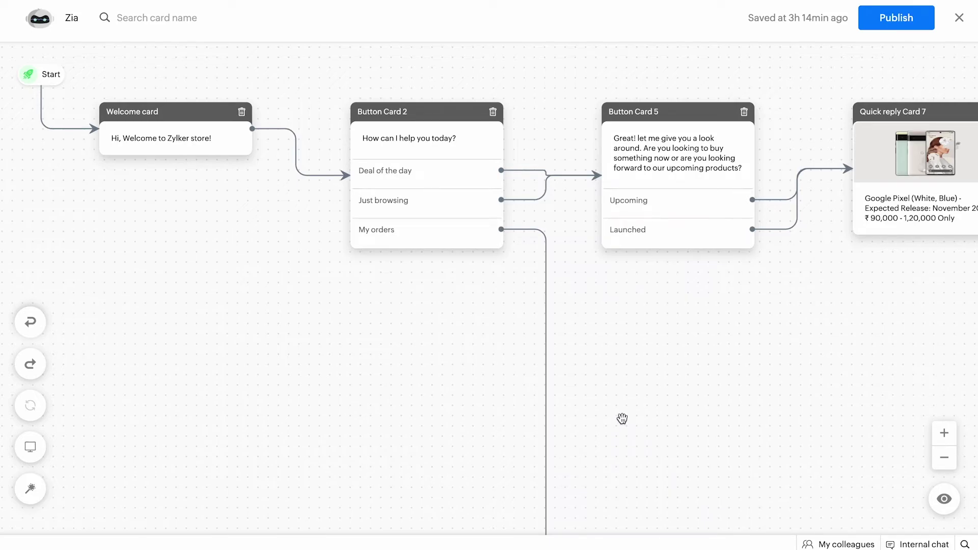
Step: Delete End Card 22 from the Forward card's Invalid path
{"action": "scroll", "coordinate": [722, 312], "scroll_direction": "right", "scroll_amount": 10}
{"action": "scroll", "coordinate": [722, 311], "scroll_direction": "right", "scroll_amount": 8}
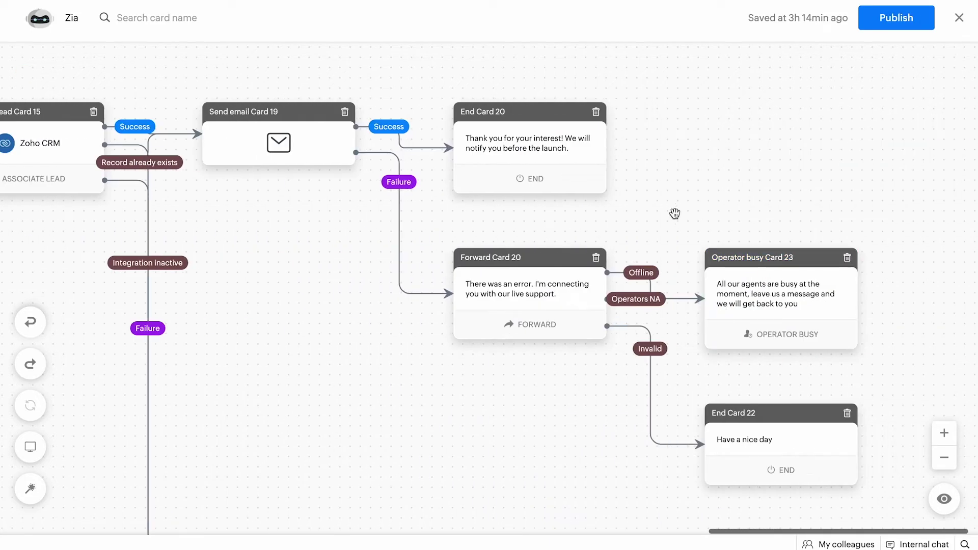
{"action": "left_click", "coordinate": [775, 422]}
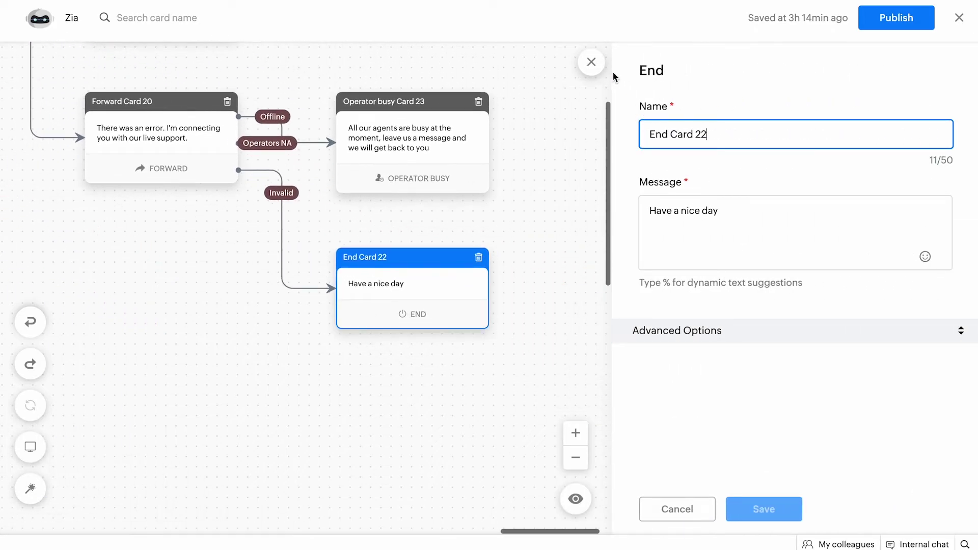
{"action": "left_click", "coordinate": [591, 61]}
{"action": "left_click", "coordinate": [847, 257]}
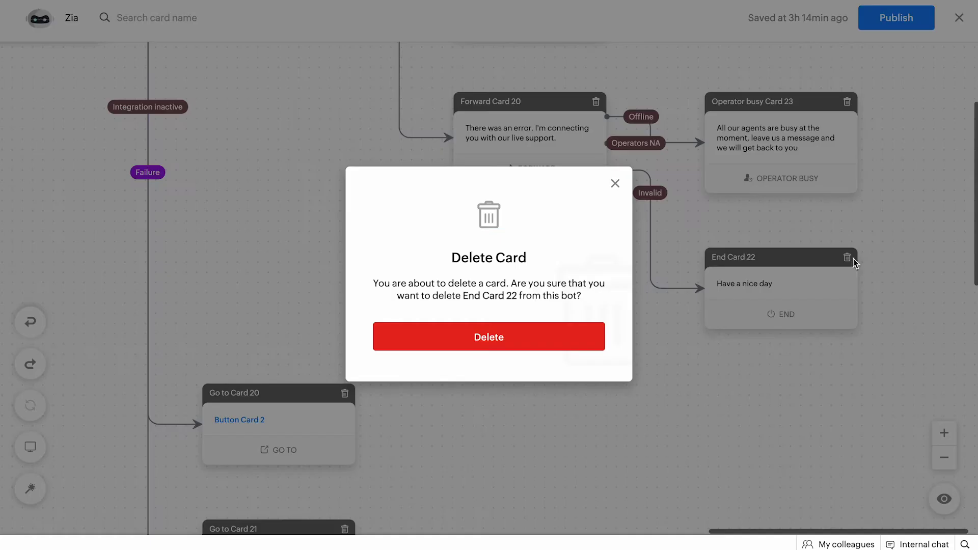
{"action": "left_click", "coordinate": [564, 335]}
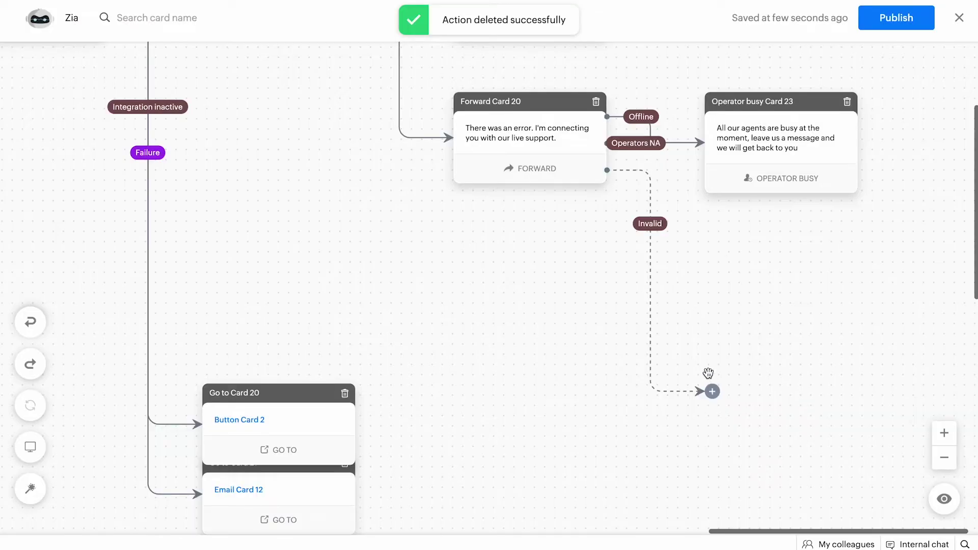
Step: Open the block list for the Invalid path, then close it without adding a block
{"action": "left_click", "coordinate": [712, 392]}
{"action": "scroll", "coordinate": [828, 340], "scroll_direction": "down", "scroll_amount": 15}
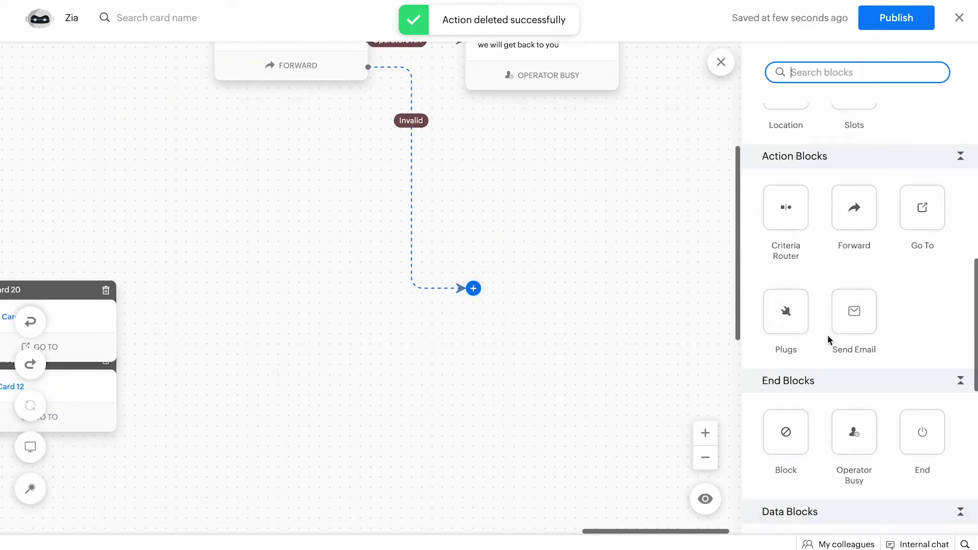
{"action": "scroll", "coordinate": [827, 334], "scroll_direction": "up", "scroll_amount": 5}
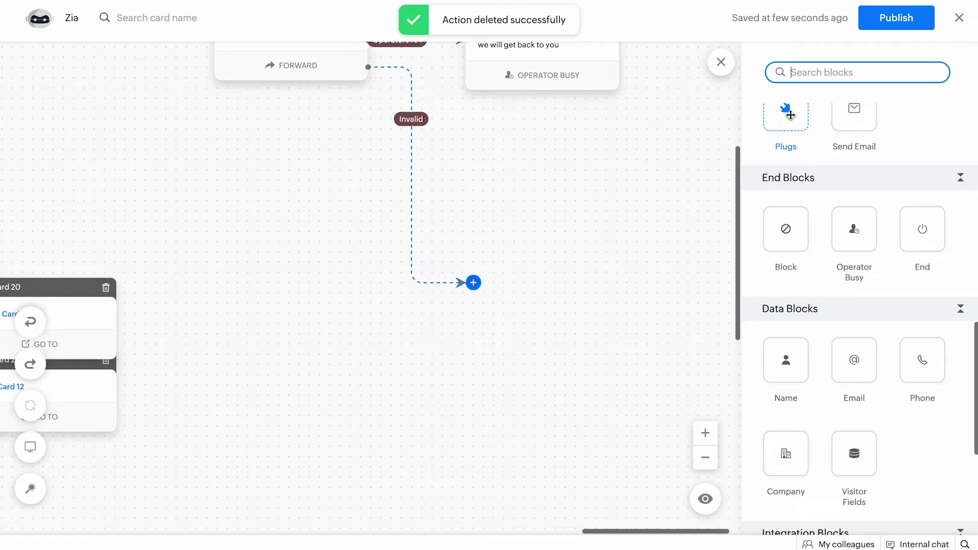
{"action": "left_click", "coordinate": [721, 61]}
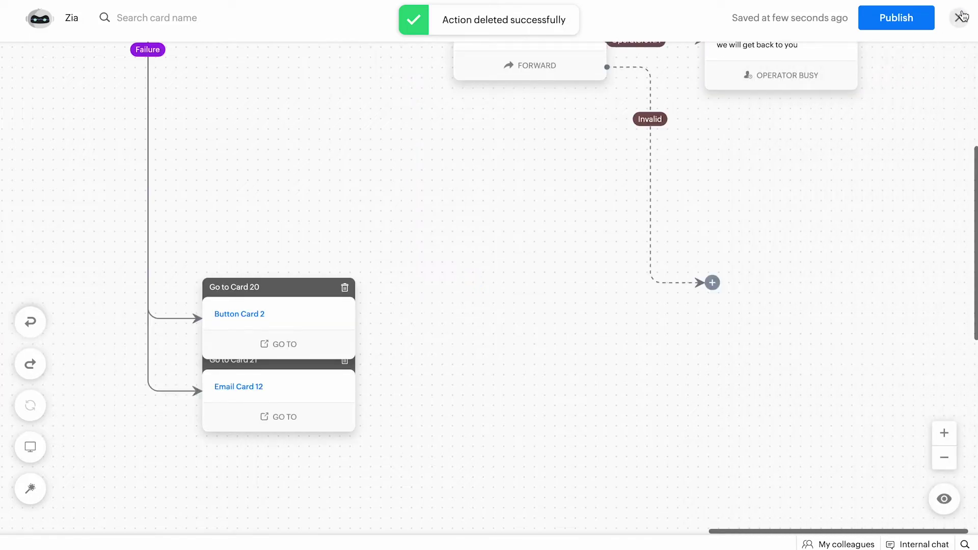
Step: Return to Settings > Plugs and start a new plug named 'orders'
{"action": "left_click", "coordinate": [959, 17]}
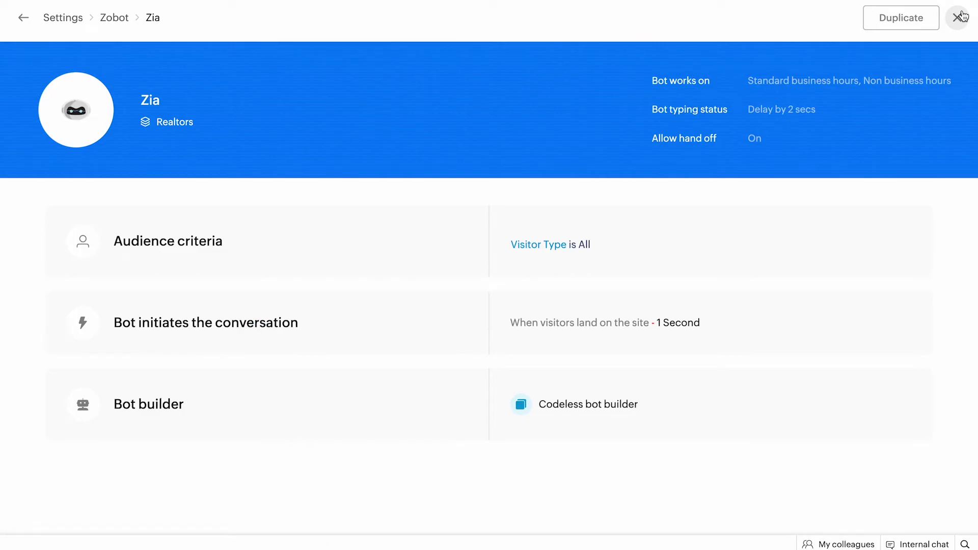
{"action": "left_click", "coordinate": [959, 17]}
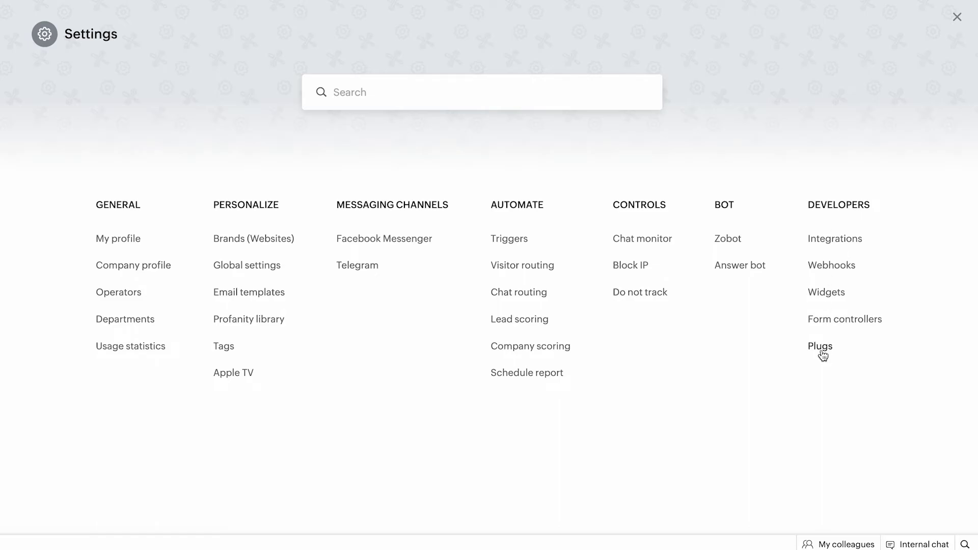
{"action": "left_click", "coordinate": [821, 350]}
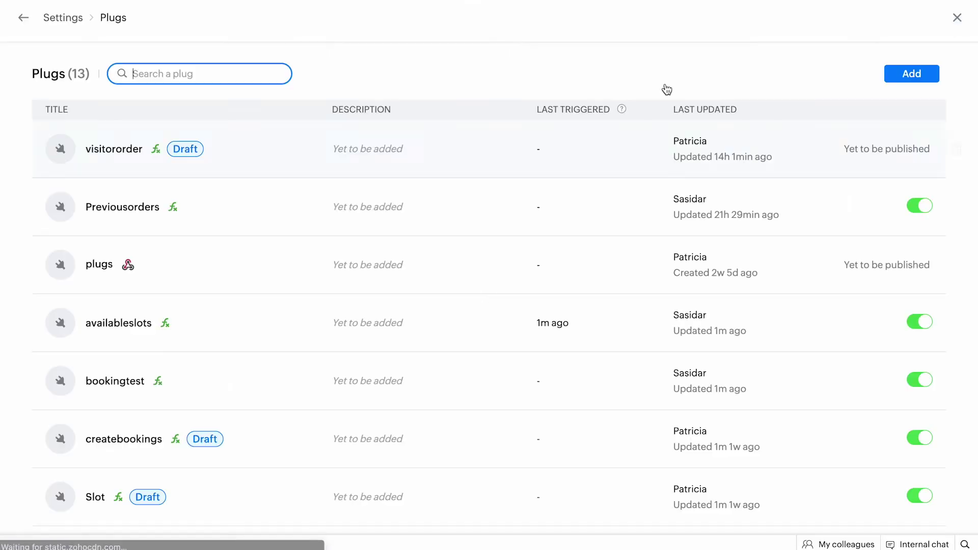
{"action": "left_click", "coordinate": [905, 80]}
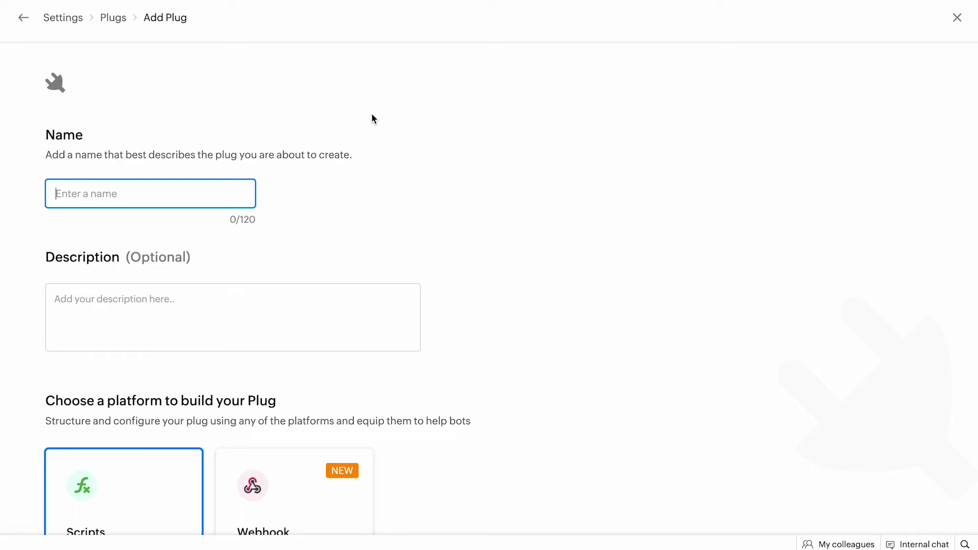
{"action": "type", "text": "orders"}
{"action": "scroll", "coordinate": [200, 220], "scroll_direction": "down", "scroll_amount": 3}
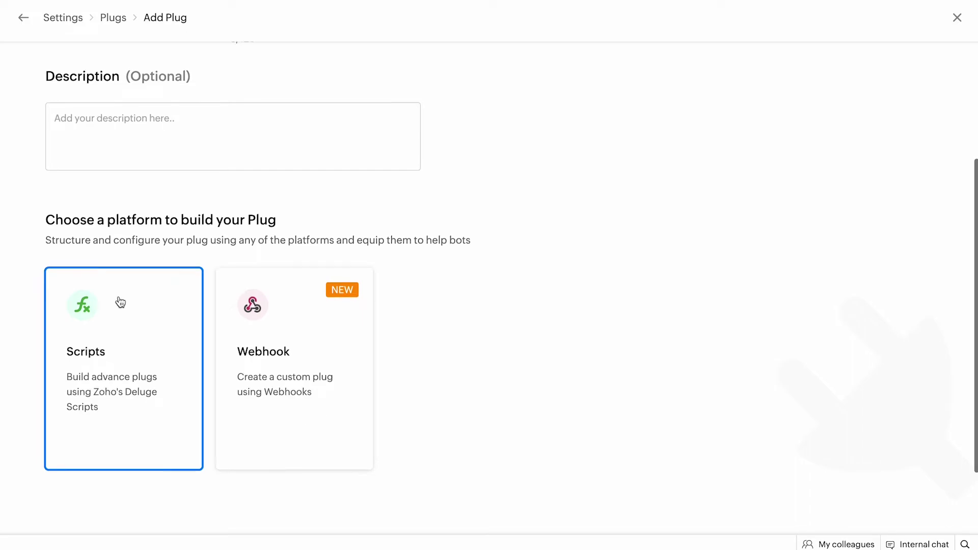
{"action": "scroll", "coordinate": [121, 303], "scroll_direction": "down", "scroll_amount": 2}
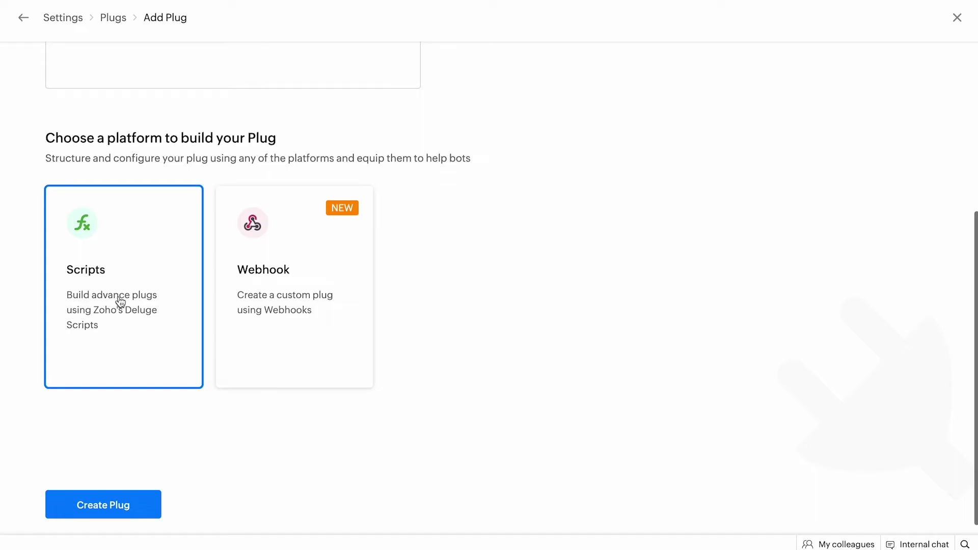
Step: Create the 'orders' plug and publish its default script returning a Hello greeting with the visitor's name
{"action": "left_click", "coordinate": [117, 504]}
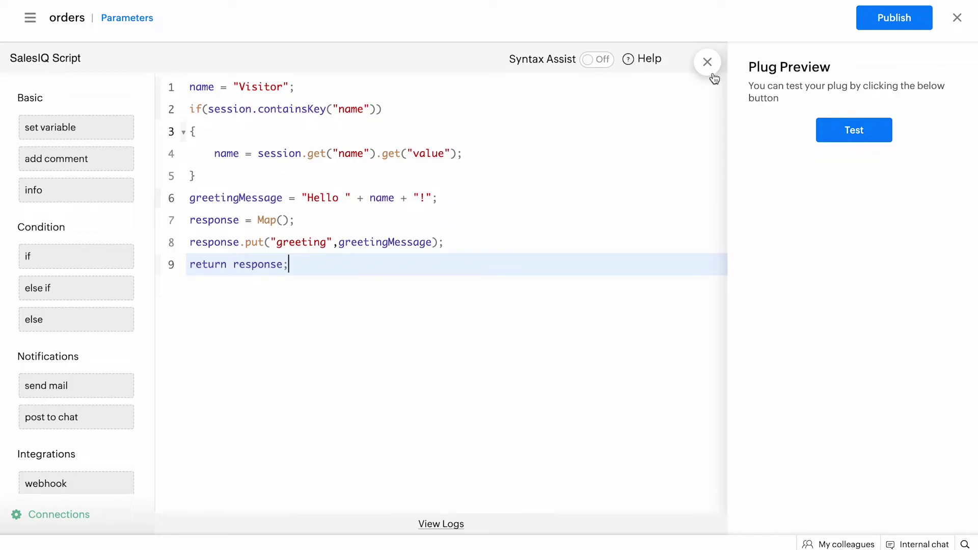
{"action": "left_click", "coordinate": [886, 18]}
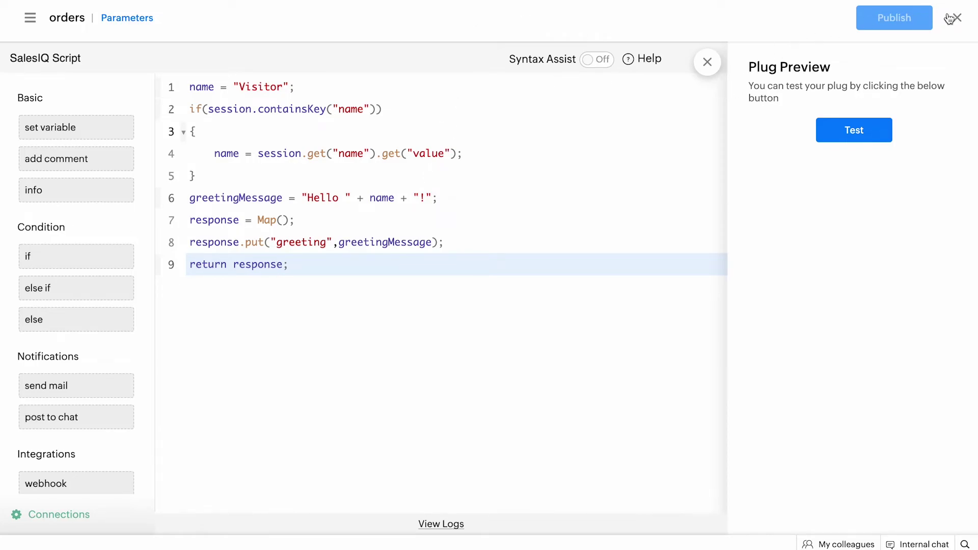
Step: Close the plug preview and script editor, then review the Previousorders plug in the Plugs list
{"action": "left_click", "coordinate": [707, 63]}
{"action": "left_click", "coordinate": [956, 18]}
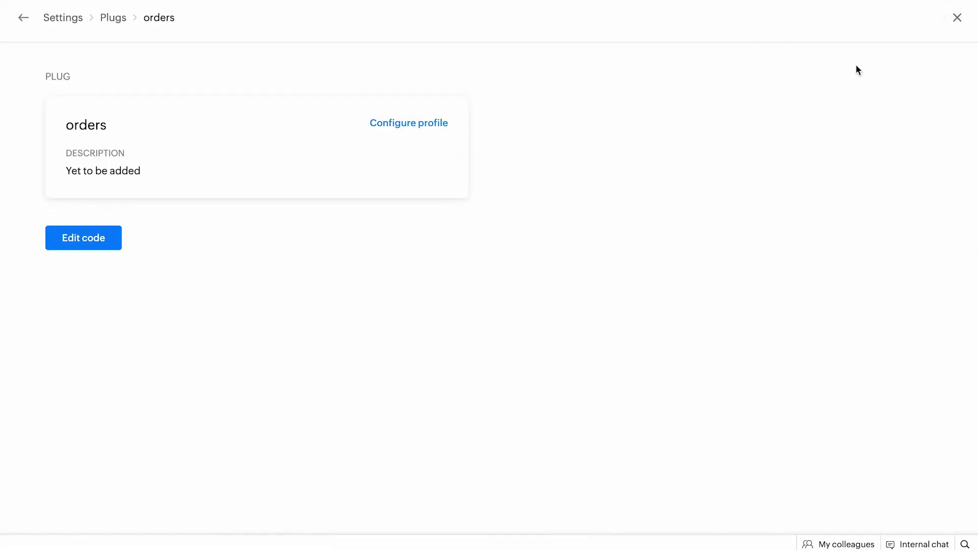
{"action": "left_click", "coordinate": [110, 18]}
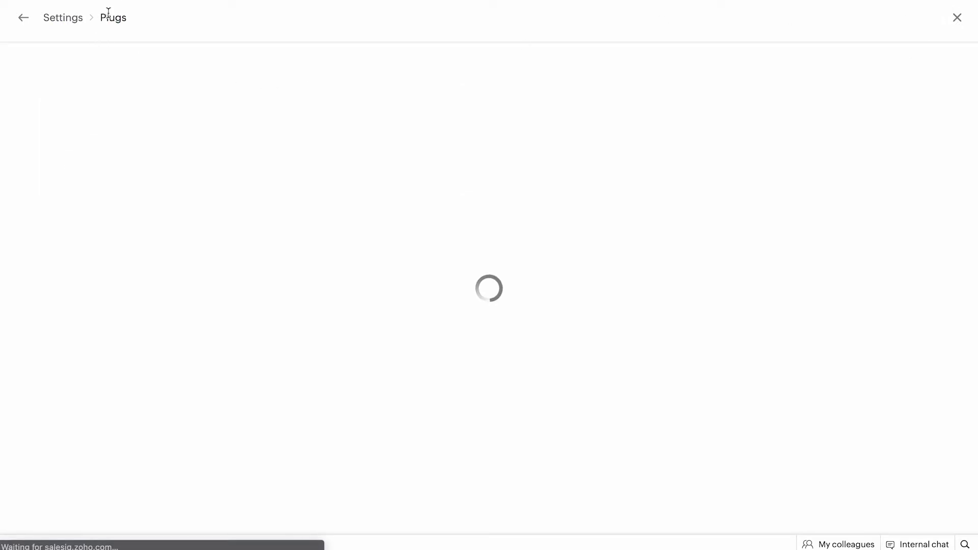
{"action": "scroll", "coordinate": [466, 287], "scroll_direction": "down", "scroll_amount": 1}
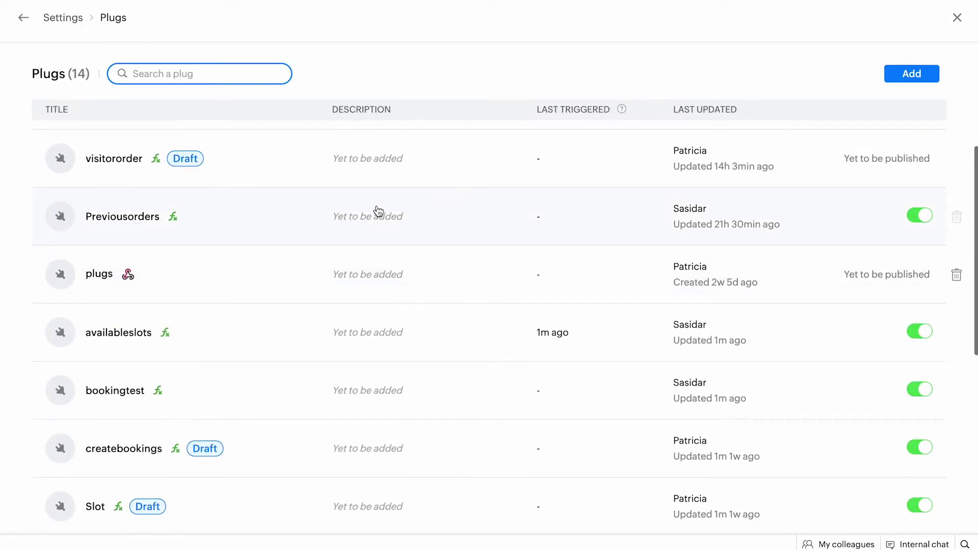
{"action": "left_click", "coordinate": [371, 213]}
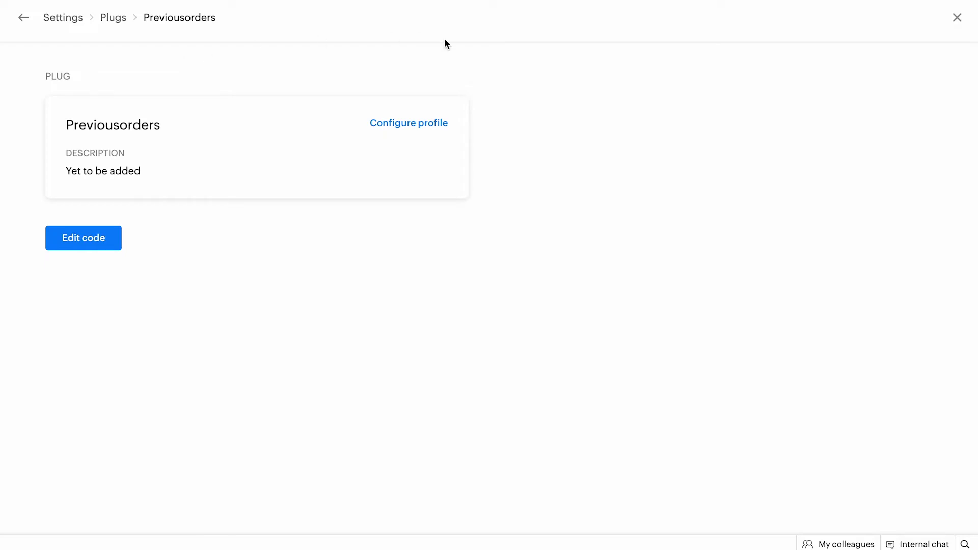
{"action": "left_click", "coordinate": [957, 17]}
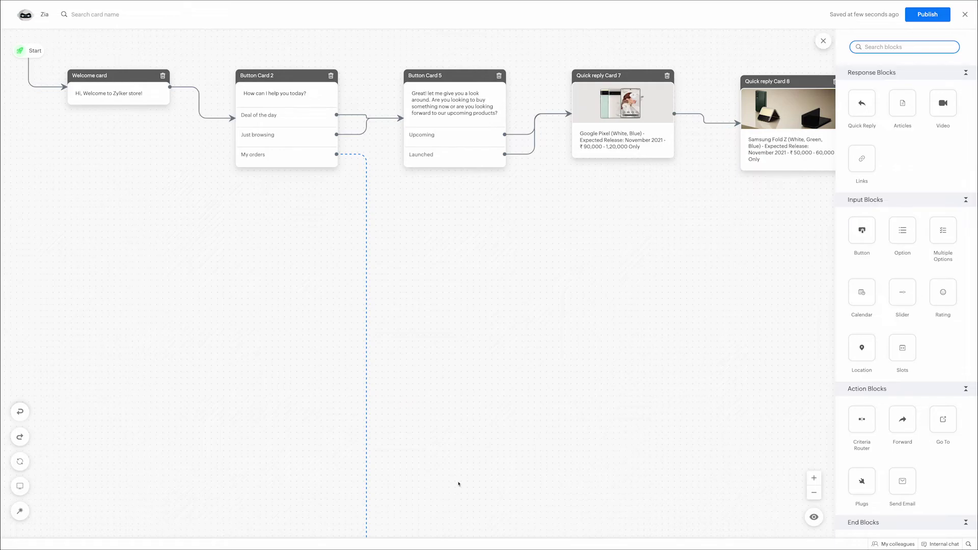
Step: Add and save Name Card 20 on the My orders branch
{"action": "scroll", "coordinate": [454, 487], "scroll_direction": "down", "scroll_amount": 5}
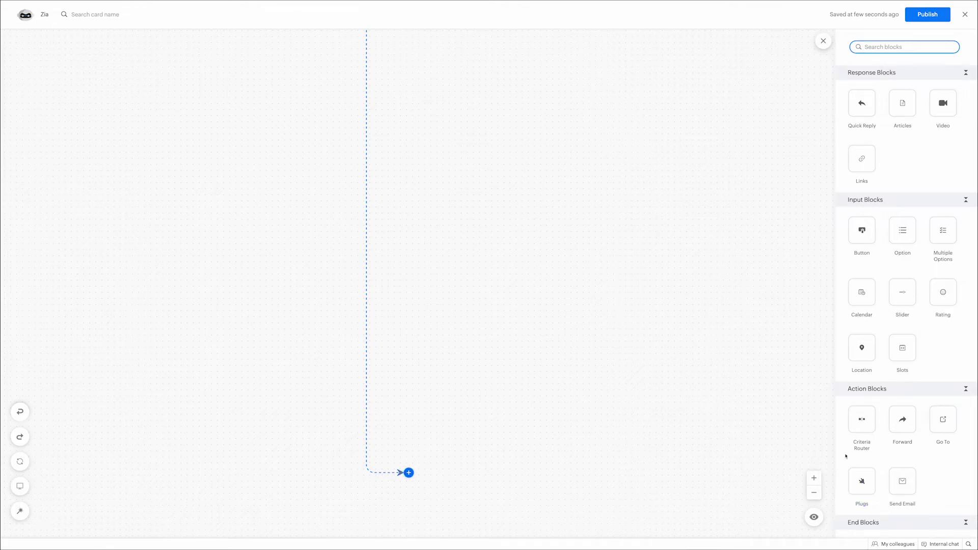
{"action": "scroll", "coordinate": [922, 463], "scroll_direction": "down", "scroll_amount": 2}
{"action": "scroll", "coordinate": [922, 463], "scroll_direction": "down", "scroll_amount": 3}
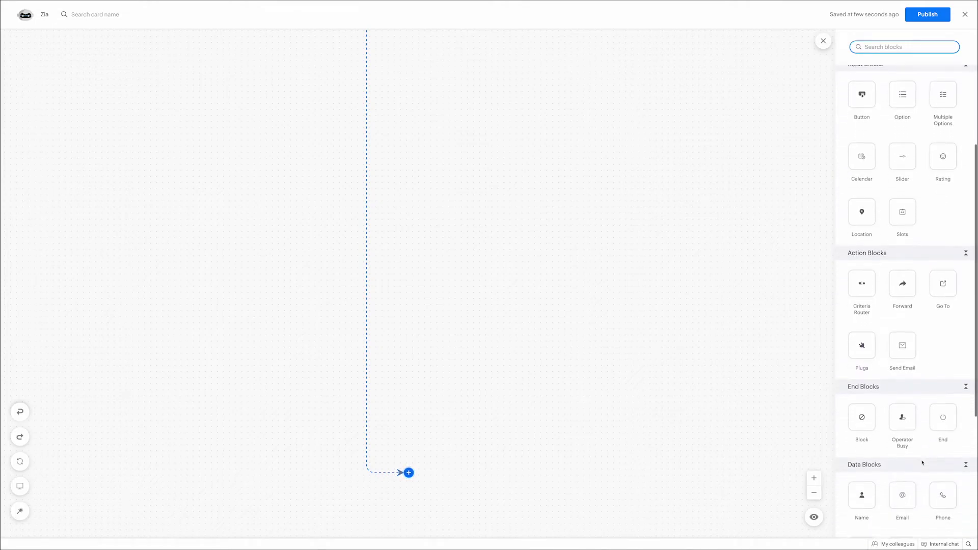
{"action": "left_click_drag", "start_coordinate": [866, 402], "coordinate": [409, 472]}
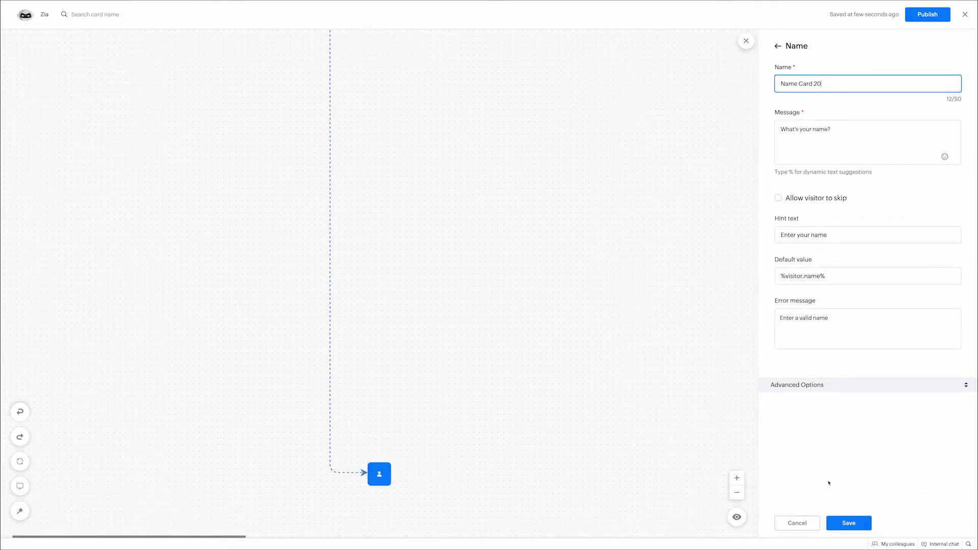
{"action": "left_click", "coordinate": [847, 523]}
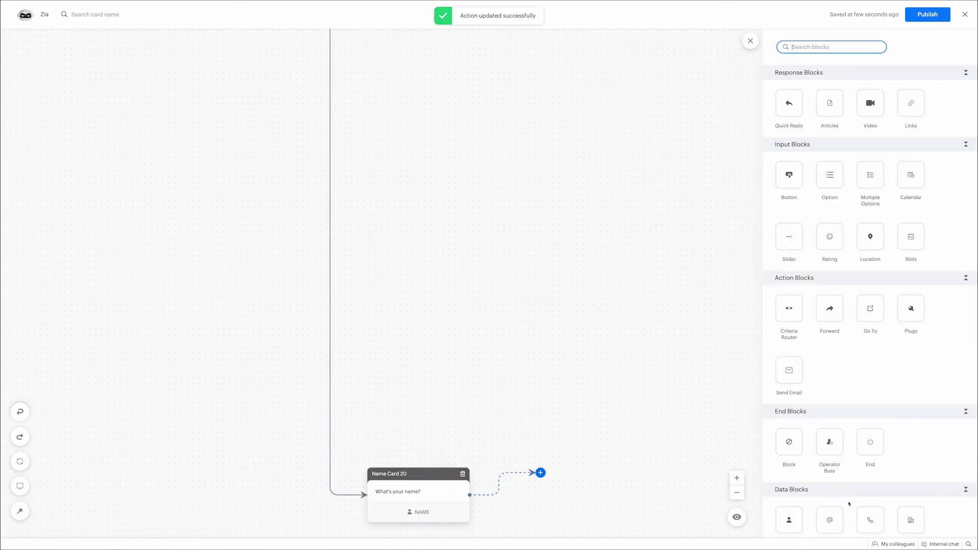
Step: Add and save Email Card 21 after the name card, then place a Plugs block after it
{"action": "scroll", "coordinate": [848, 503], "scroll_direction": "down", "scroll_amount": 5}
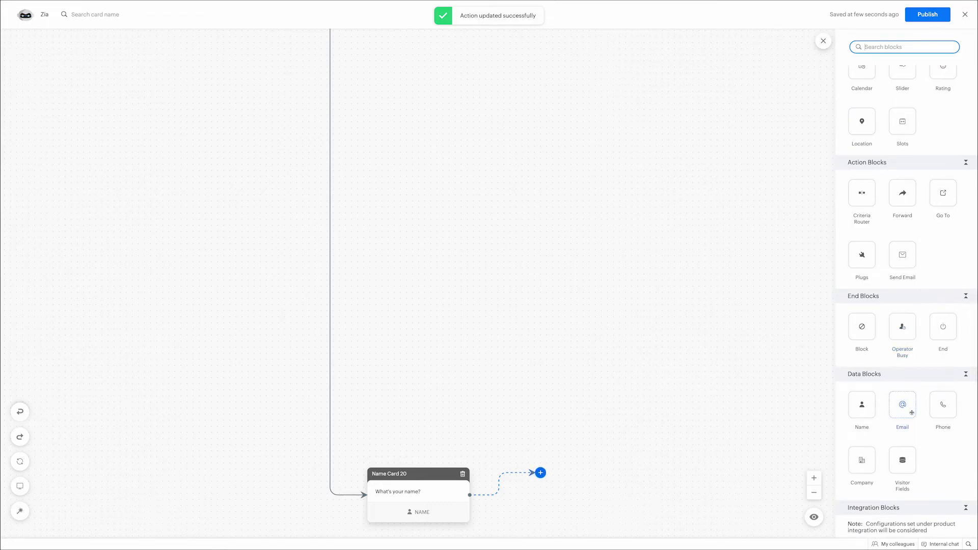
{"action": "left_click_drag", "start_coordinate": [911, 412], "coordinate": [548, 485]}
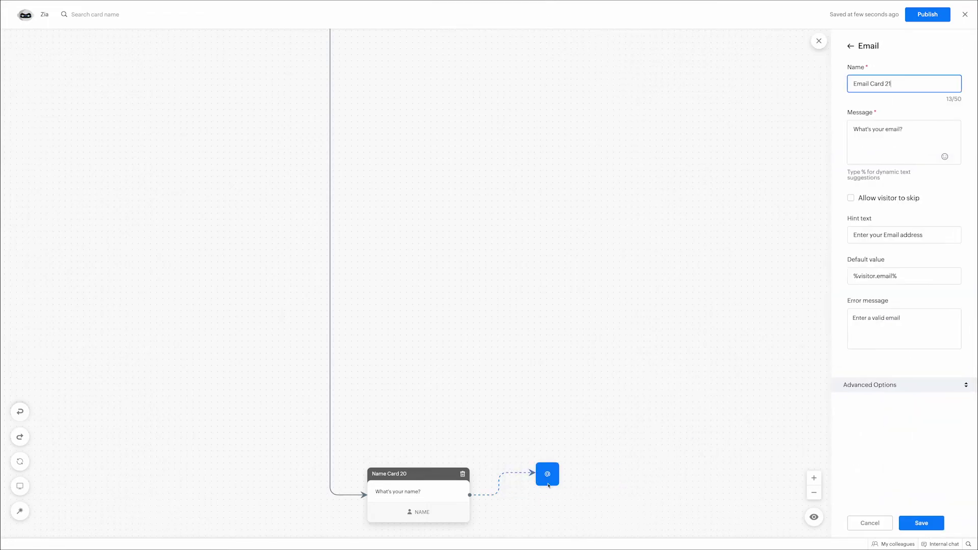
{"action": "left_click", "coordinate": [843, 522]}
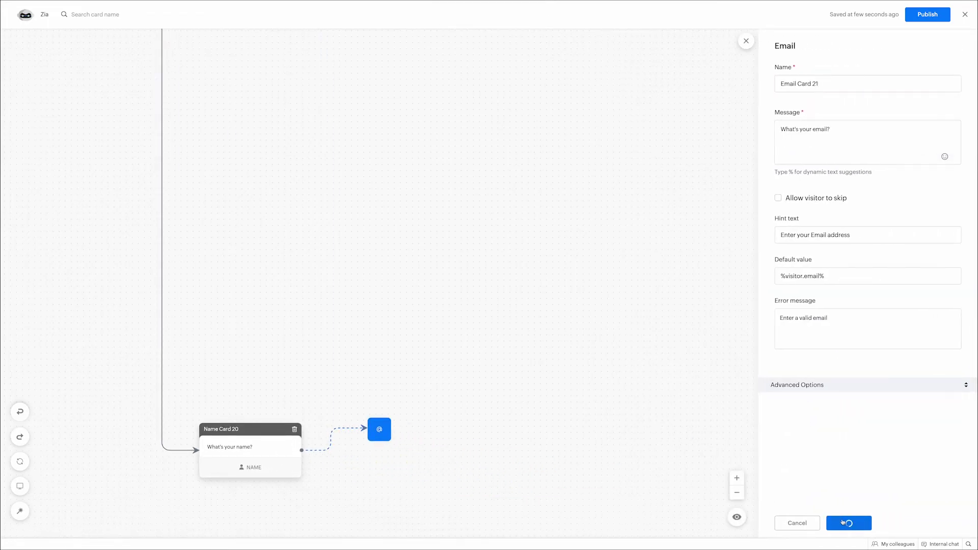
{"action": "scroll", "coordinate": [846, 438], "scroll_direction": "down", "scroll_amount": 4}
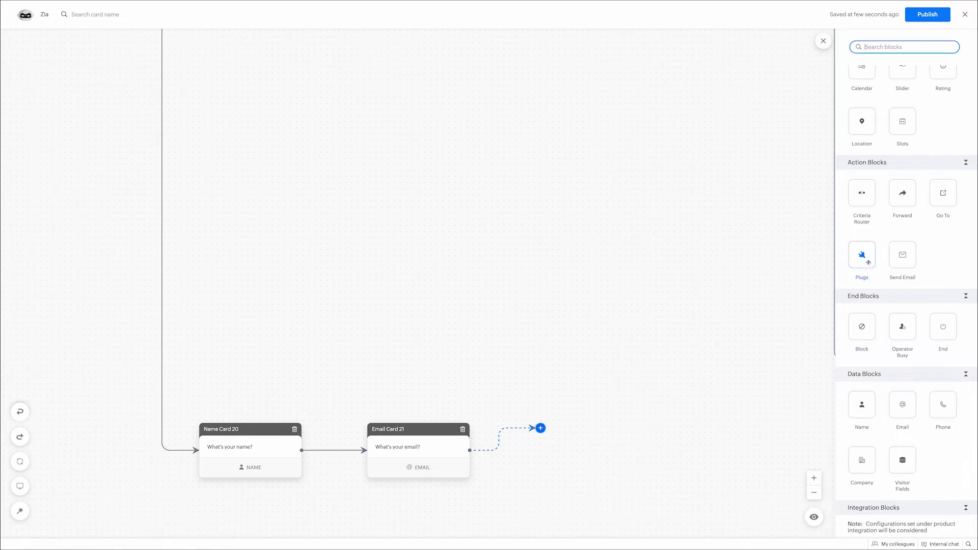
{"action": "left_click_drag", "start_coordinate": [861, 260], "coordinate": [530, 427]}
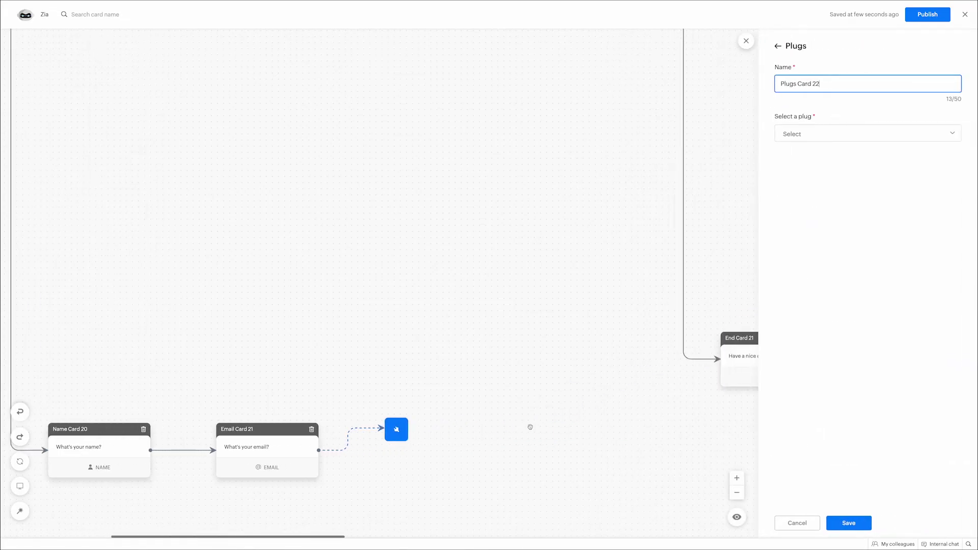
Step: Set the plug card to use Previousorders with its email input mapped to Email
{"action": "left_click", "coordinate": [794, 134]}
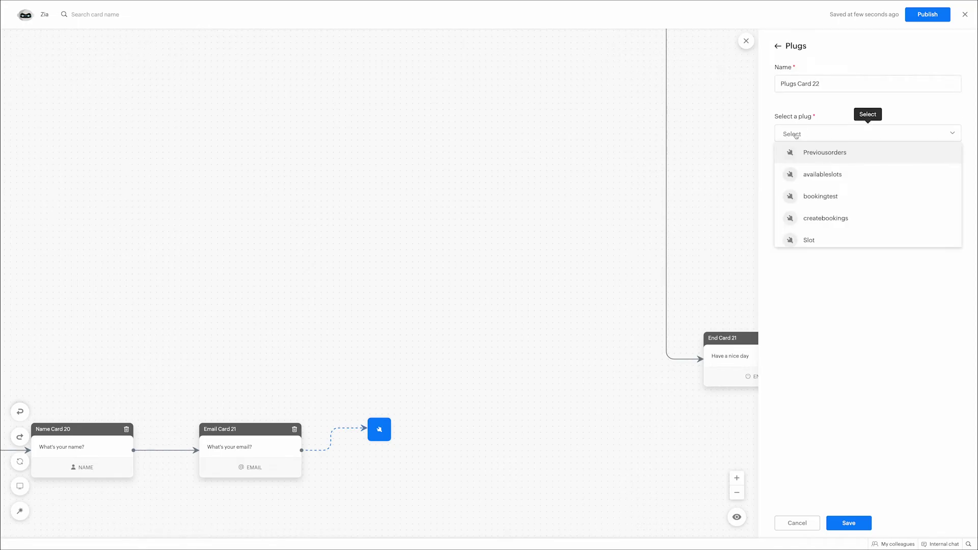
{"action": "left_click", "coordinate": [796, 153]}
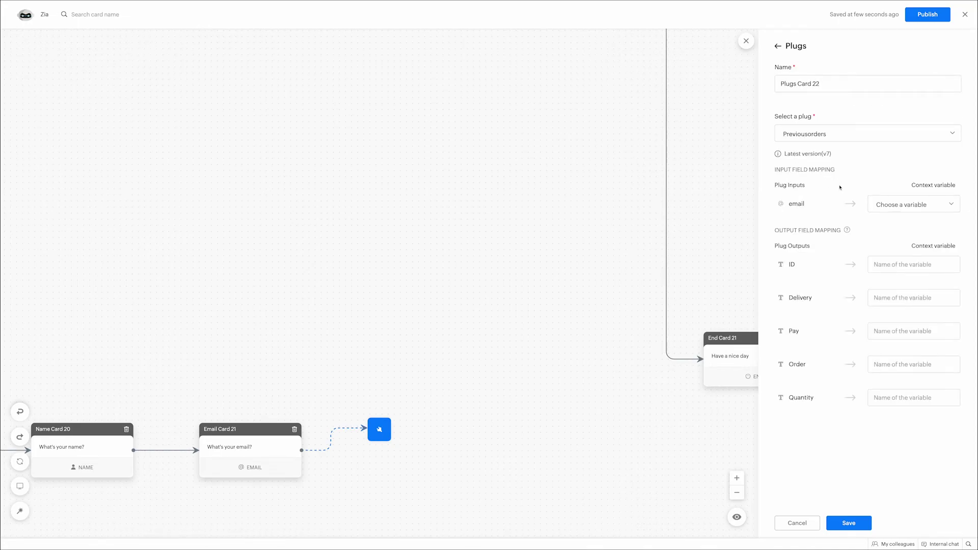
{"action": "left_click", "coordinate": [891, 208]}
{"action": "left_click", "coordinate": [889, 202]}
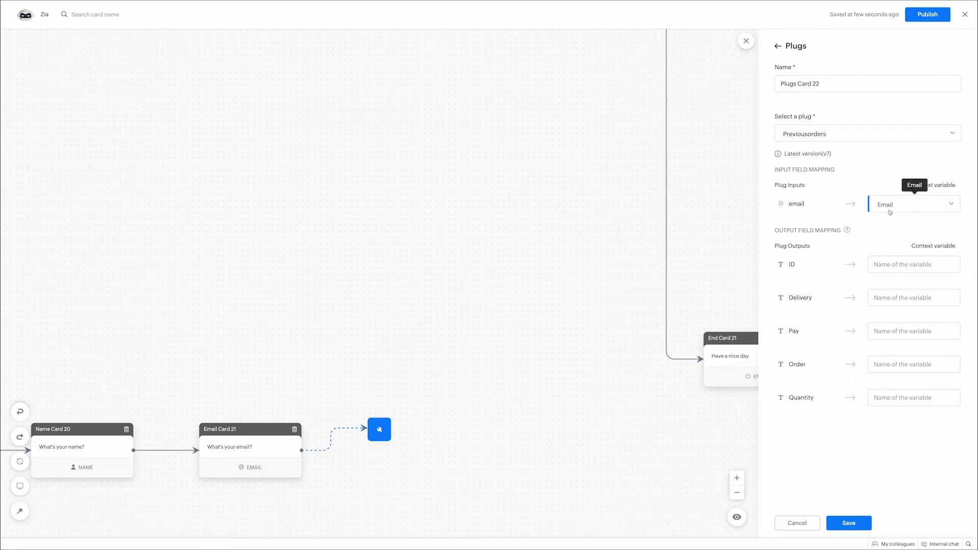
Step: Save the outputs as order.id, delivery.date, pay.method, order.name and order.quantity, then add a Success quick reply
{"action": "left_click", "coordinate": [891, 264]}
{"action": "type", "text": "order.id"}
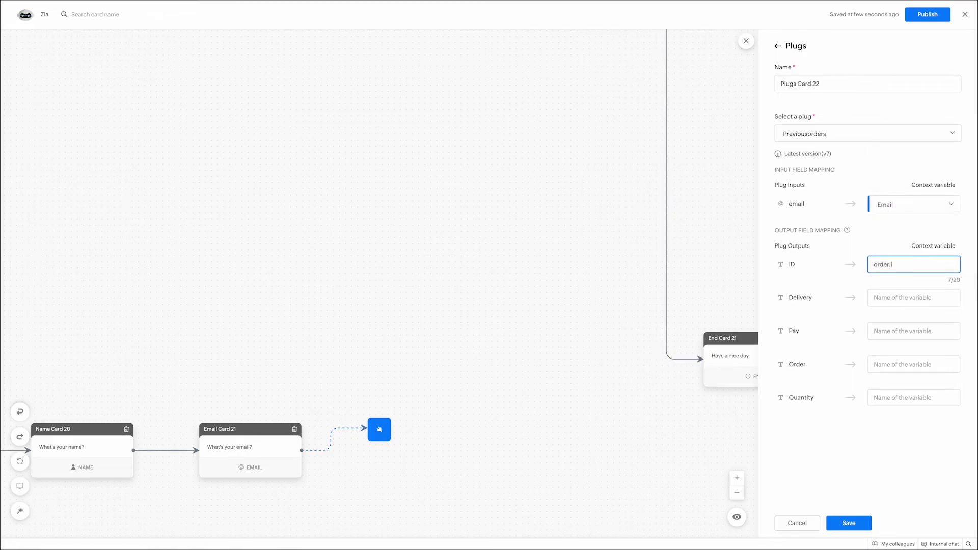
{"action": "left_click", "coordinate": [914, 297]}
{"action": "type", "text": "d"}
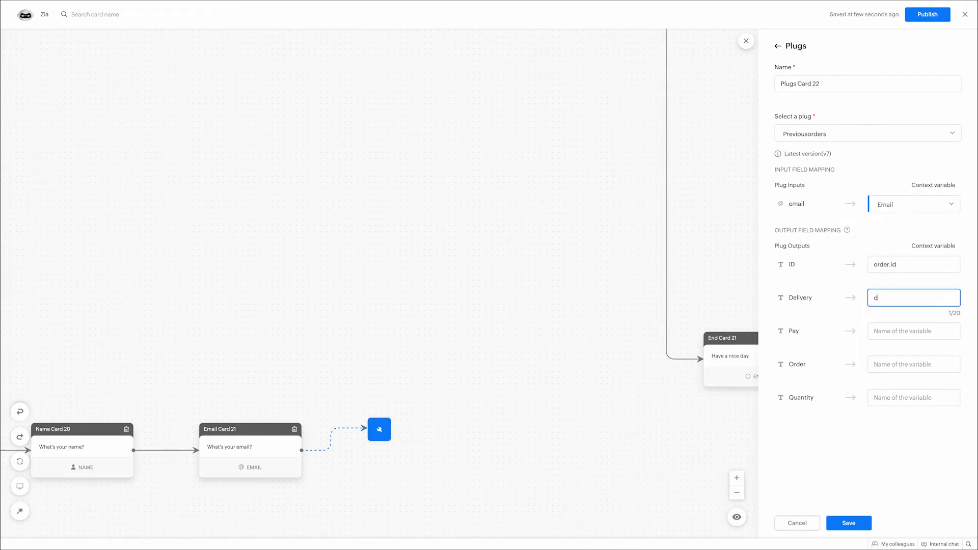
{"action": "type", "text": "elivery.date"}
{"action": "left_click", "coordinate": [902, 327]}
{"action": "type", "text": "pay"}
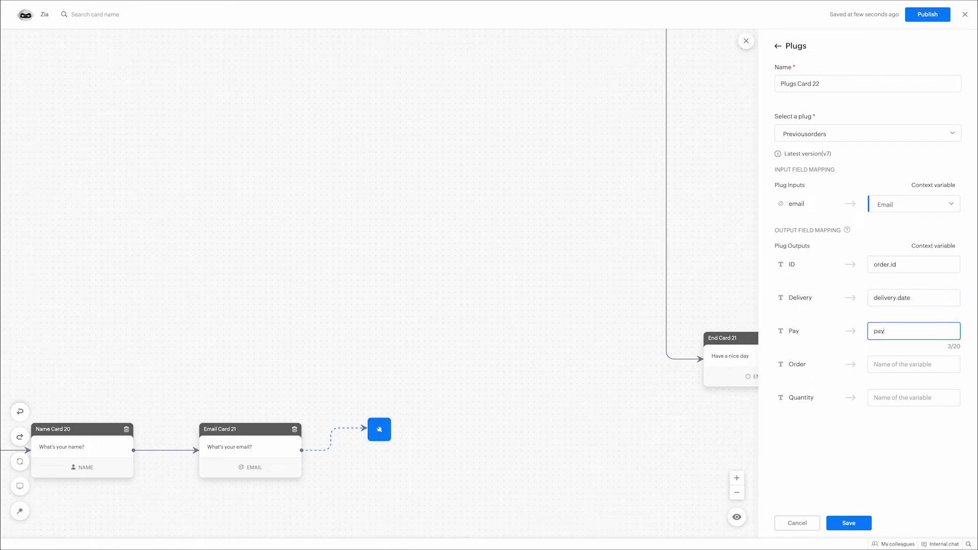
{"action": "type", "text": ".method"}
{"action": "left_click", "coordinate": [909, 363]}
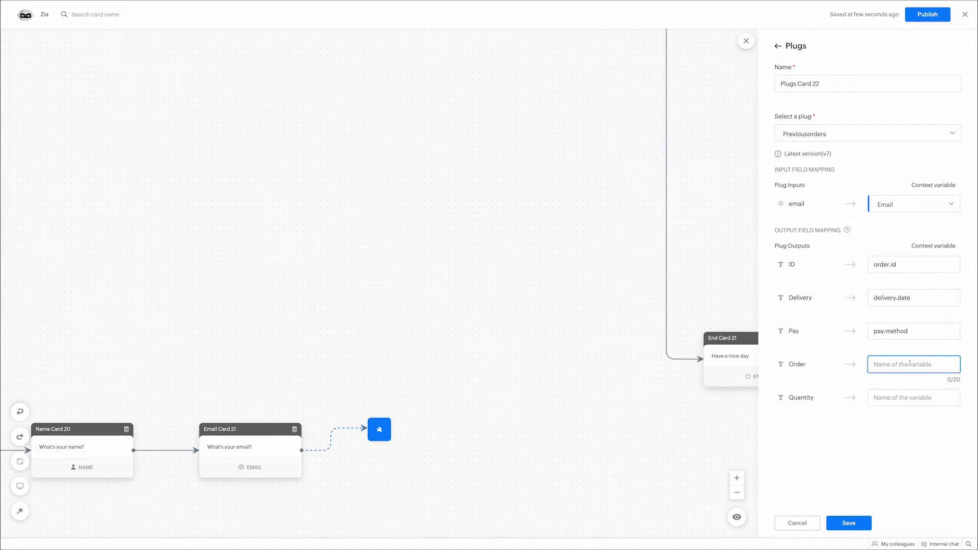
{"action": "type", "text": "order.name"}
{"action": "left_click", "coordinate": [903, 390]}
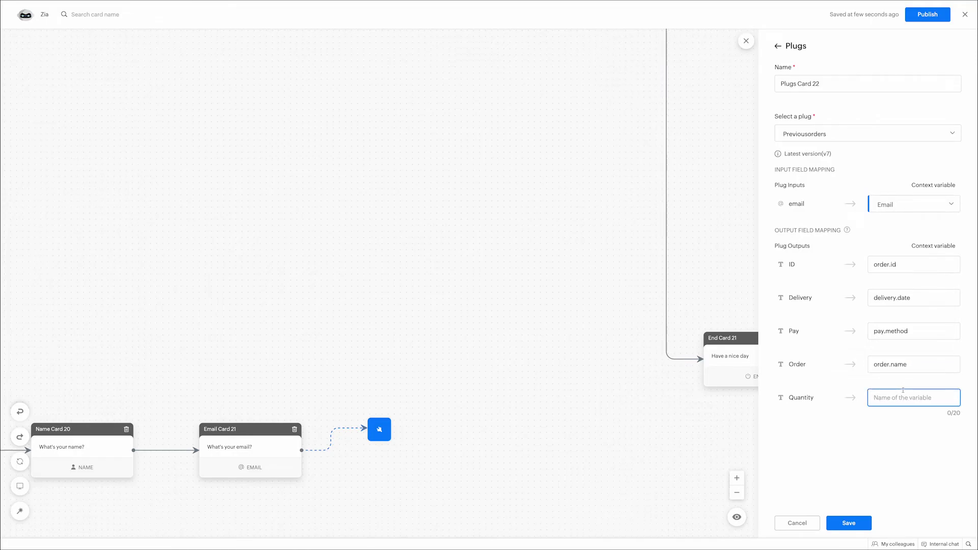
{"action": "type", "text": "order.quantity"}
{"action": "left_click", "coordinate": [852, 528]}
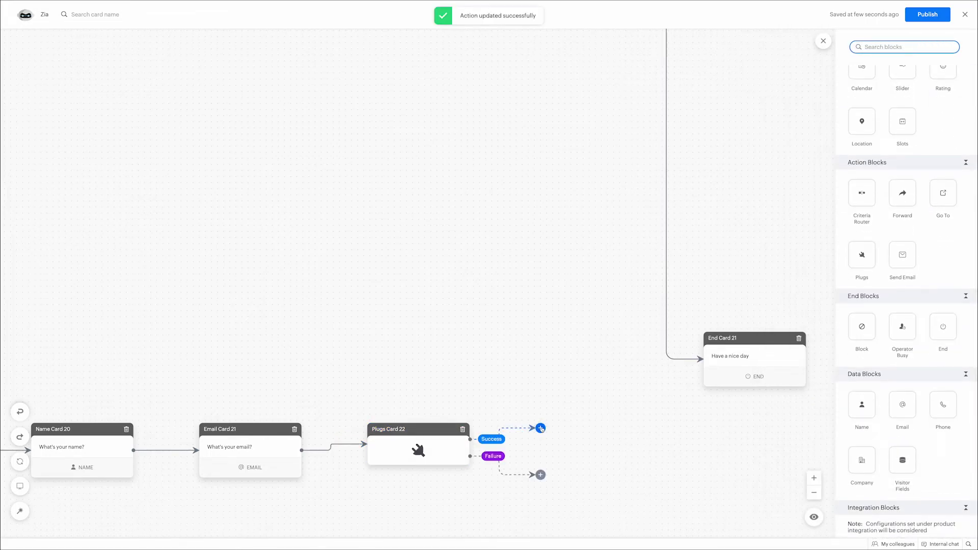
{"action": "scroll", "coordinate": [865, 118], "scroll_direction": "up", "scroll_amount": 5}
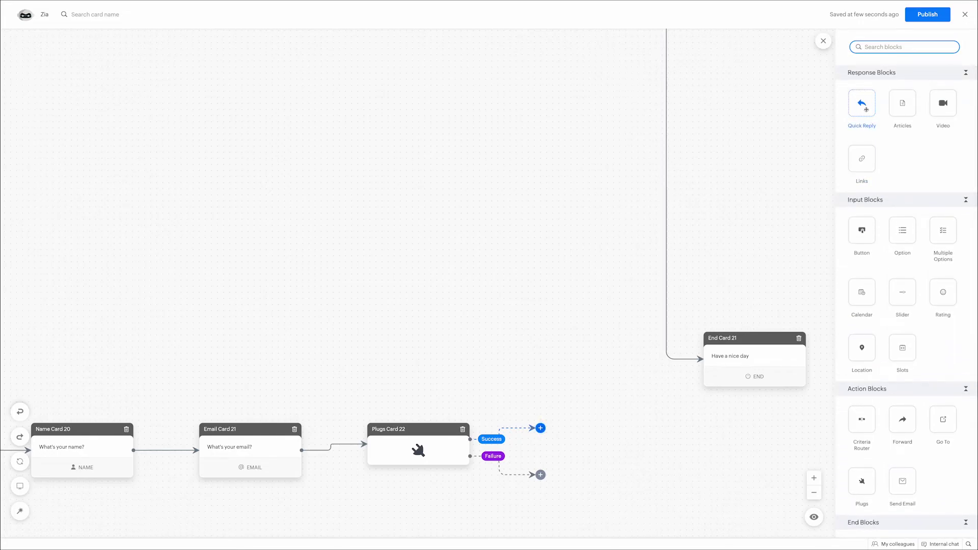
{"action": "left_click_drag", "start_coordinate": [866, 110], "coordinate": [541, 428]}
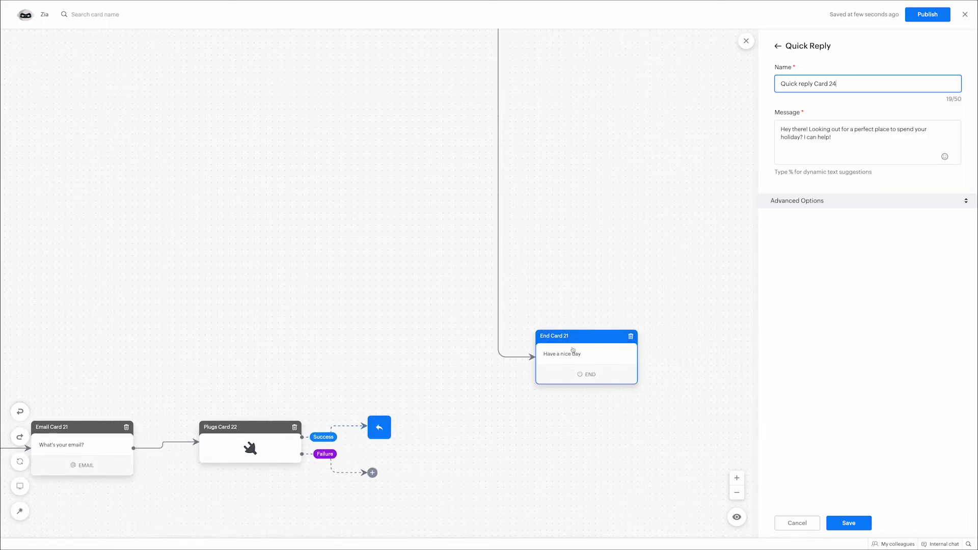
Step: Replace the quick reply's sample text with a '### Your order details' heading and an '*Order ID' line
{"action": "left_click", "coordinate": [847, 135]}
{"action": "key", "text": "ctrl+a"}
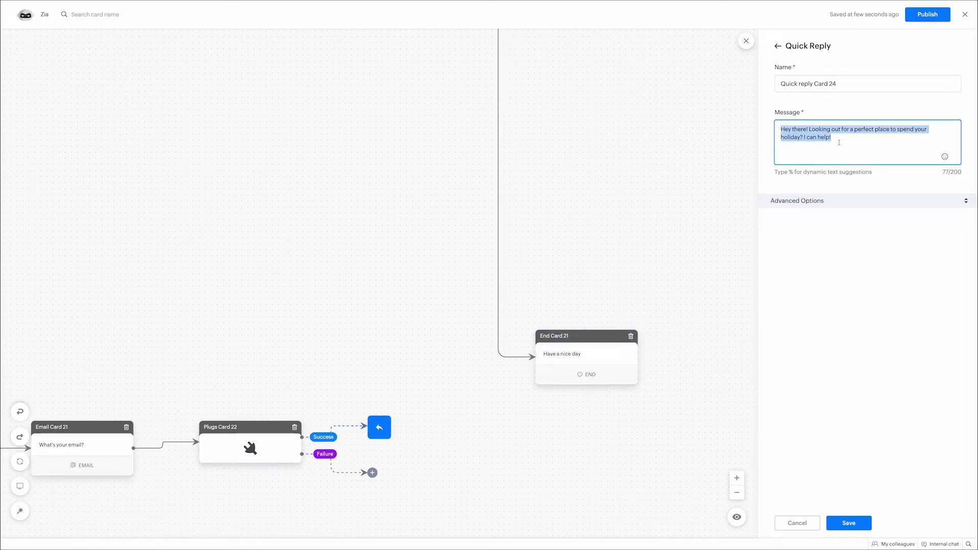
{"action": "key", "text": "BackSpace"}
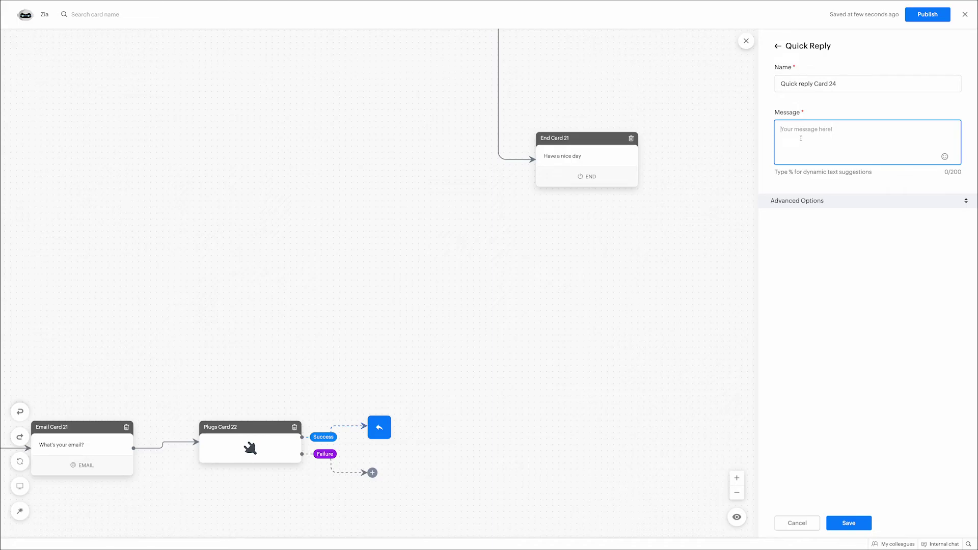
{"action": "type", "text": "### Your order details"}
{"action": "key", "text": "Return"}
{"action": "type", "text": "*Order ID"}
Step: Add Order ID, Order name and Quantity lines using the %order.id%, %order.name% and %order.quantity% variables
{"action": "type", "text": "* - %"}
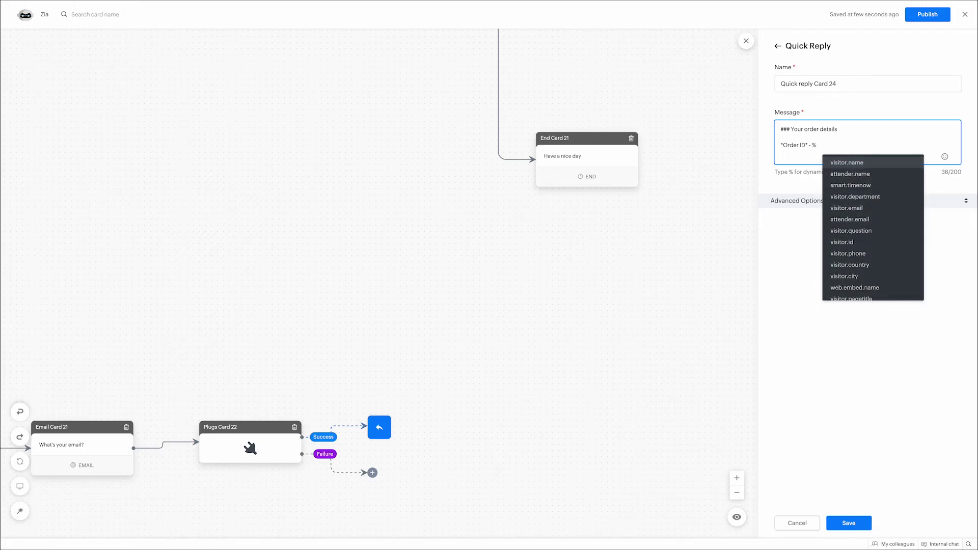
{"action": "type", "text": "or"}
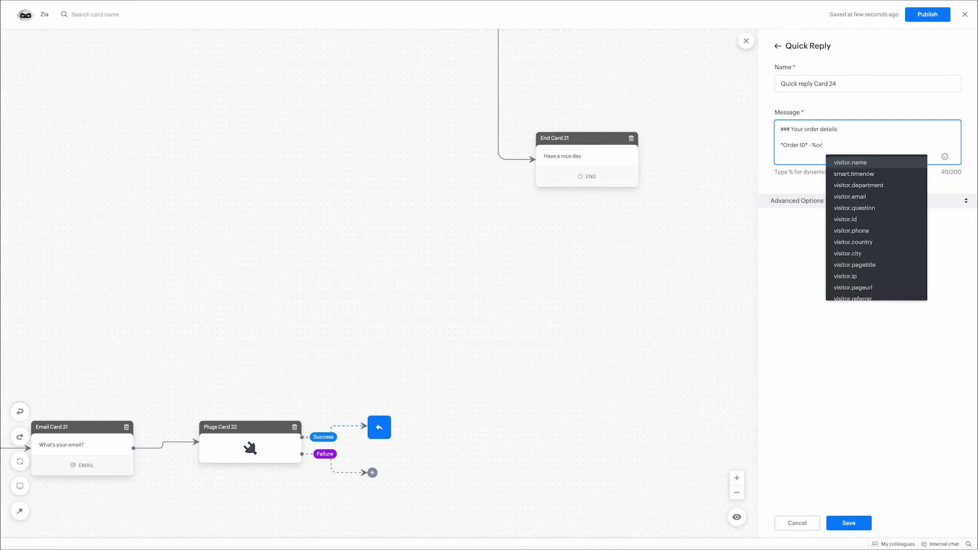
{"action": "type", "text": "der"}
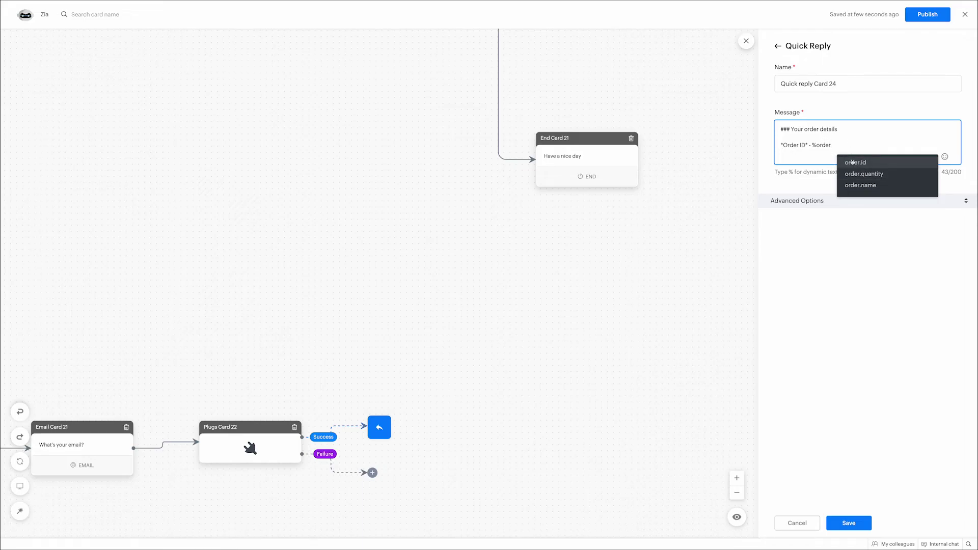
{"action": "left_click", "coordinate": [852, 161]}
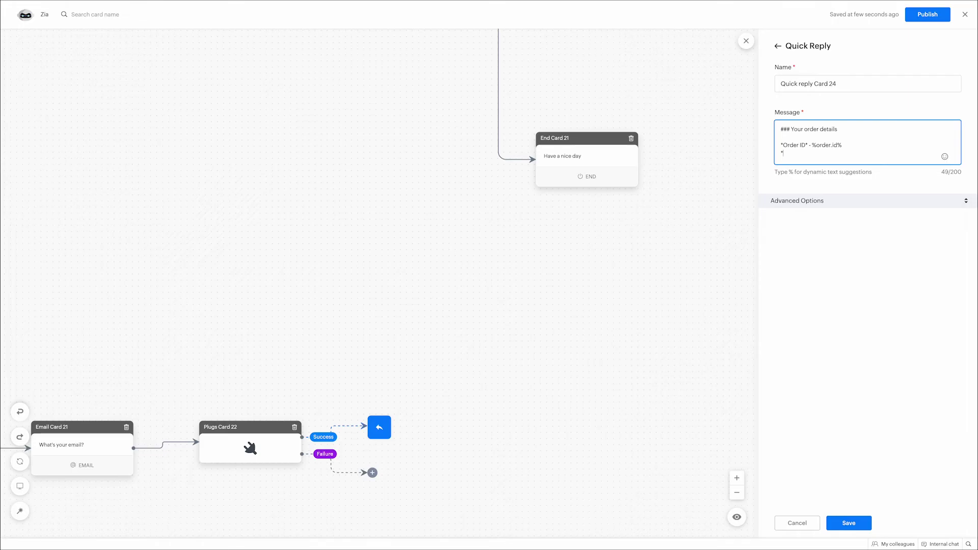
{"action": "type", "text": "*Order name* - %"}
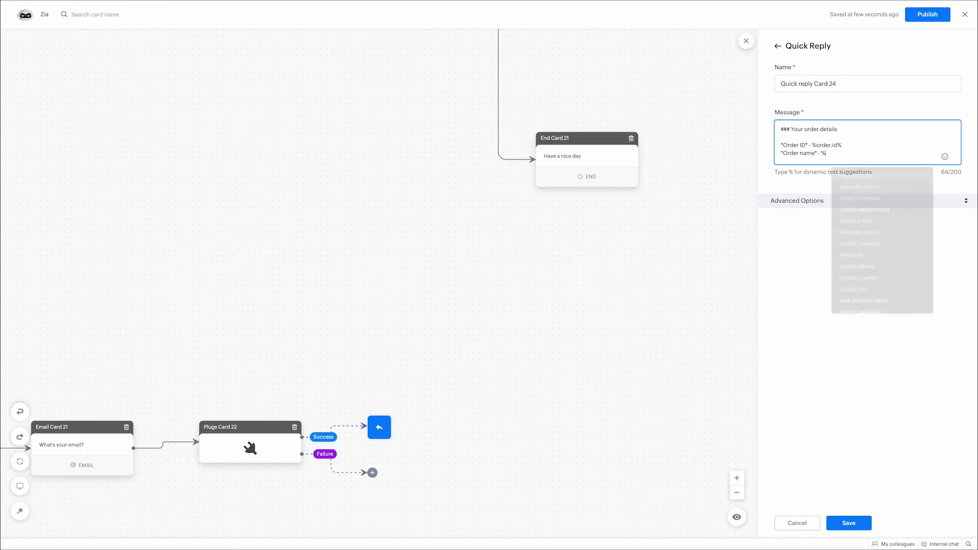
{"action": "type", "text": "order"}
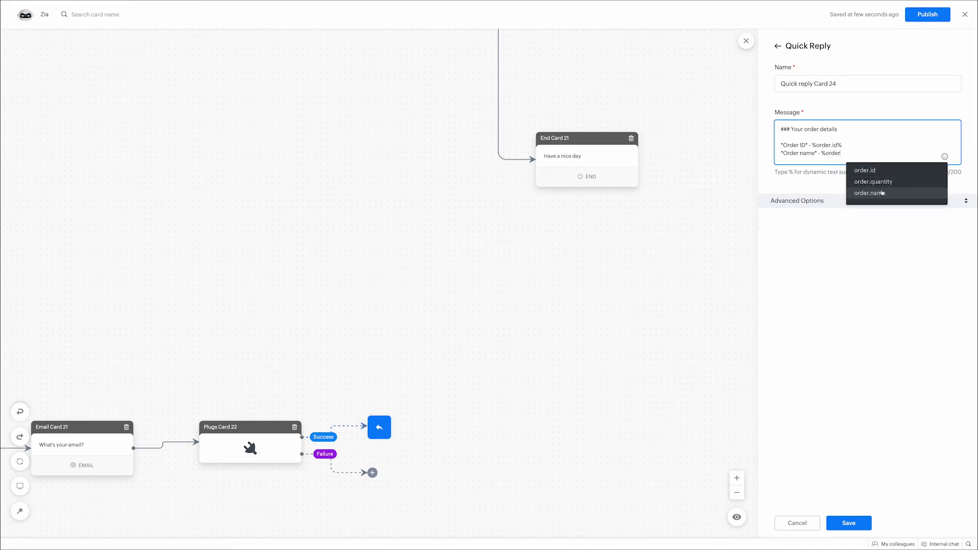
{"action": "left_click", "coordinate": [882, 192]}
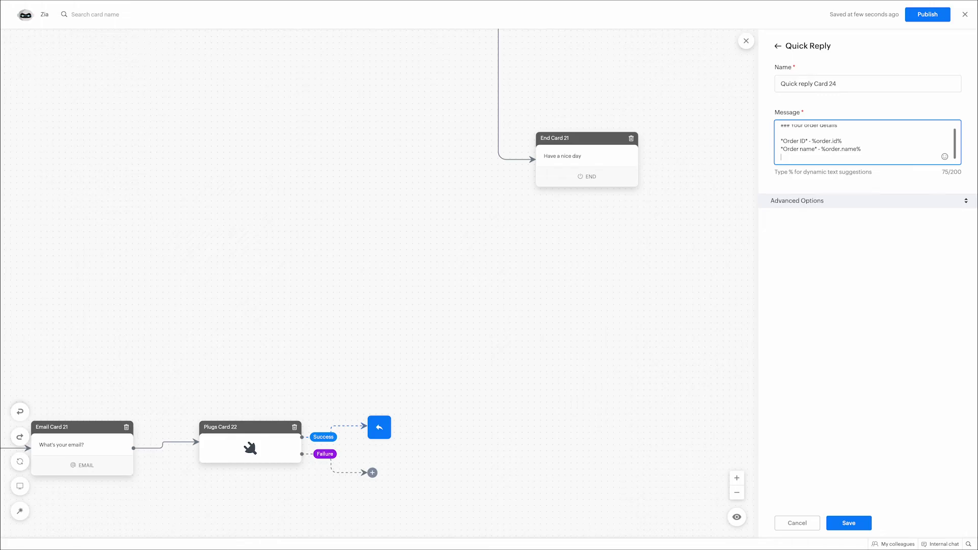
{"action": "type", "text": "*Quantity* - %"}
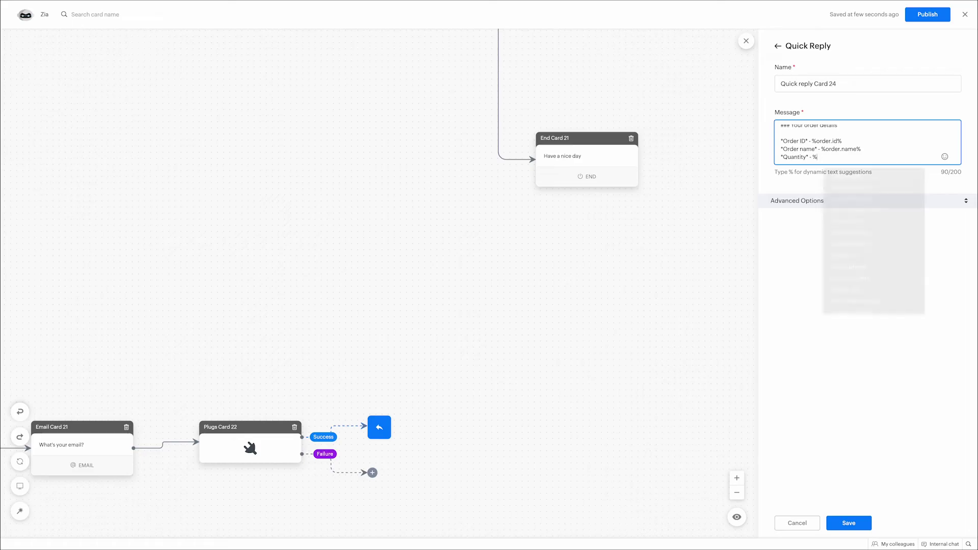
{"action": "type", "text": "order"}
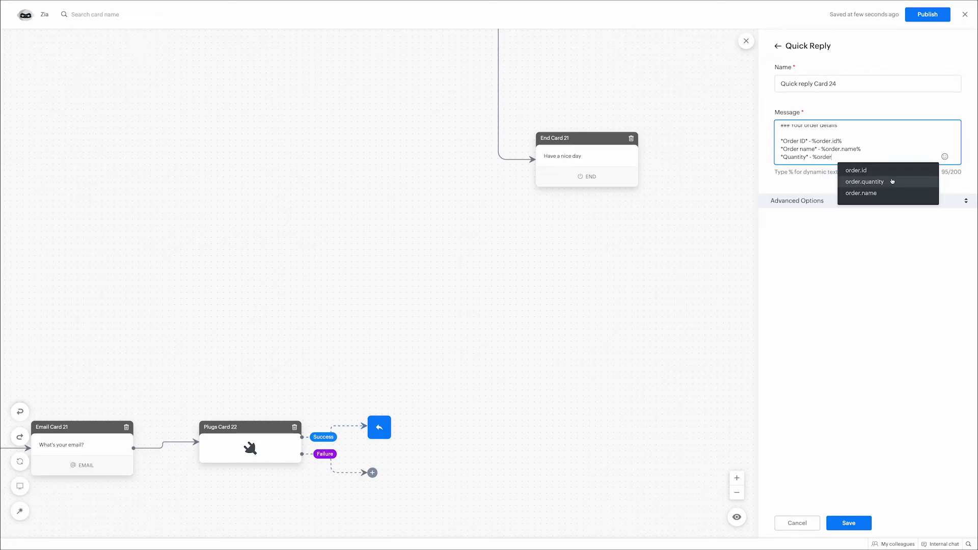
{"action": "left_click", "coordinate": [890, 181]}
Step: Add Estimated Delivery Date (%delivery.date%) and Payment method (%pay.method%) lines, then expand Advanced Options
{"action": "key", "text": "Return"}
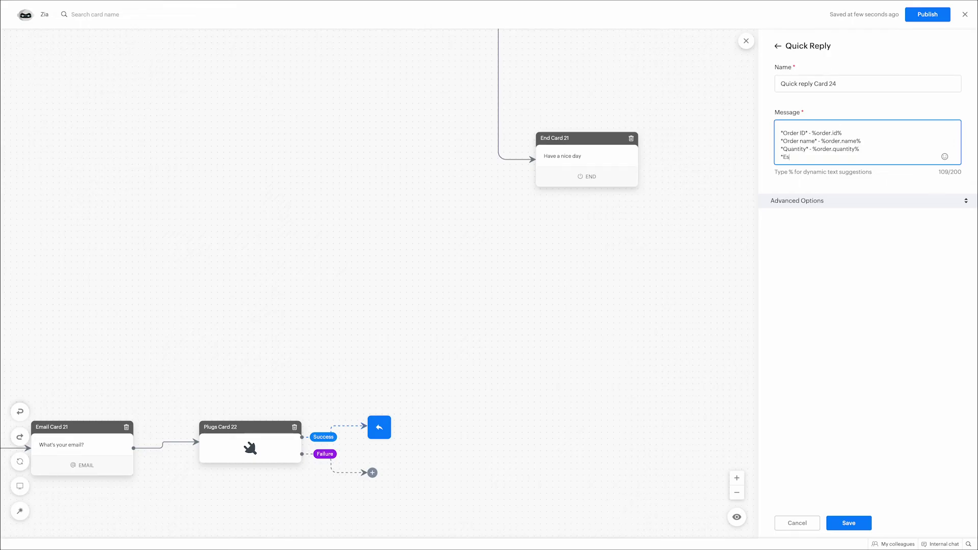
{"action": "type", "text": "Estimated Delivery Date*"}
{"action": "type", "text": "- %"}
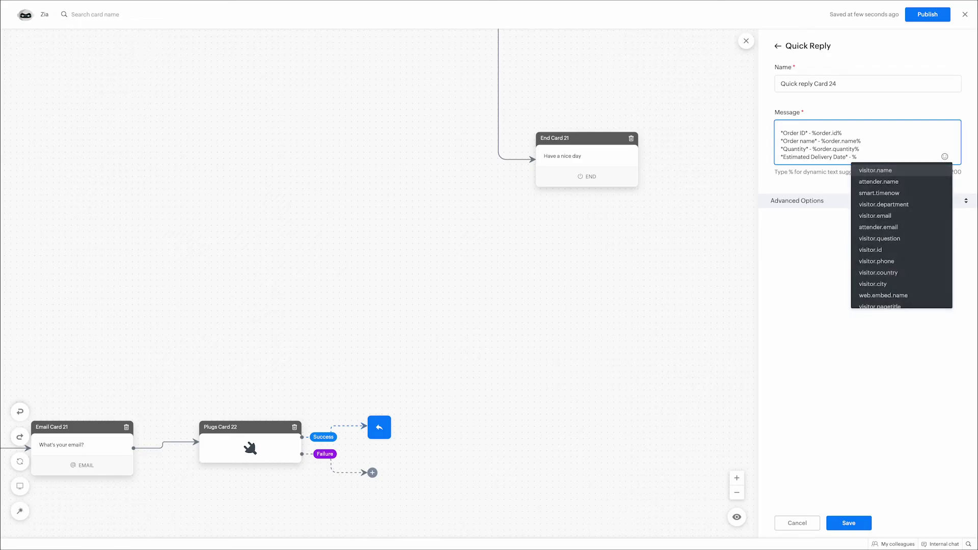
{"action": "type", "text": "deve"}
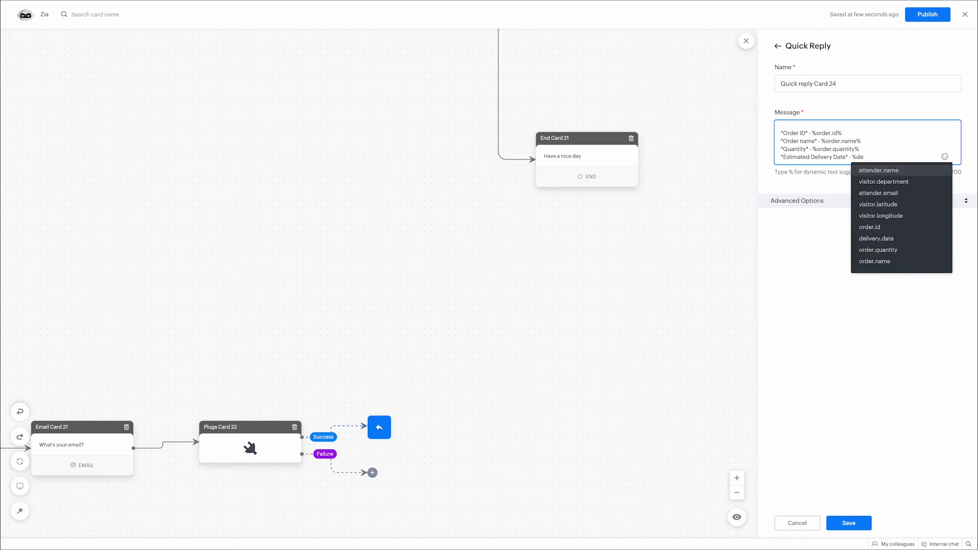
{"action": "left_click", "coordinate": [880, 238]}
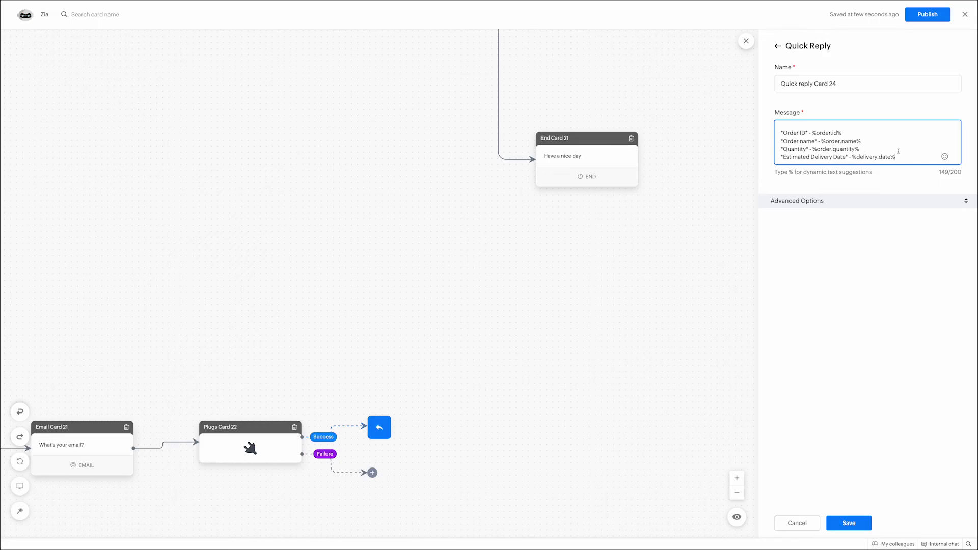
{"action": "scroll", "coordinate": [898, 151], "scroll_direction": "down", "scroll_amount": 1}
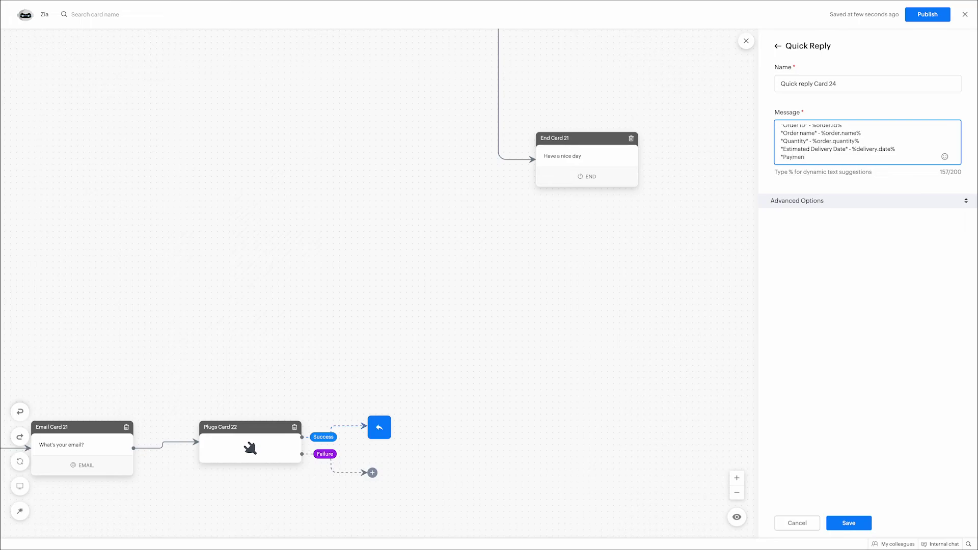
{"action": "type", "text": "et"}
{"action": "type", "text": "hod* - %pay.method%"}
{"action": "scroll", "coordinate": [843, 134], "scroll_direction": "up", "scroll_amount": 3}
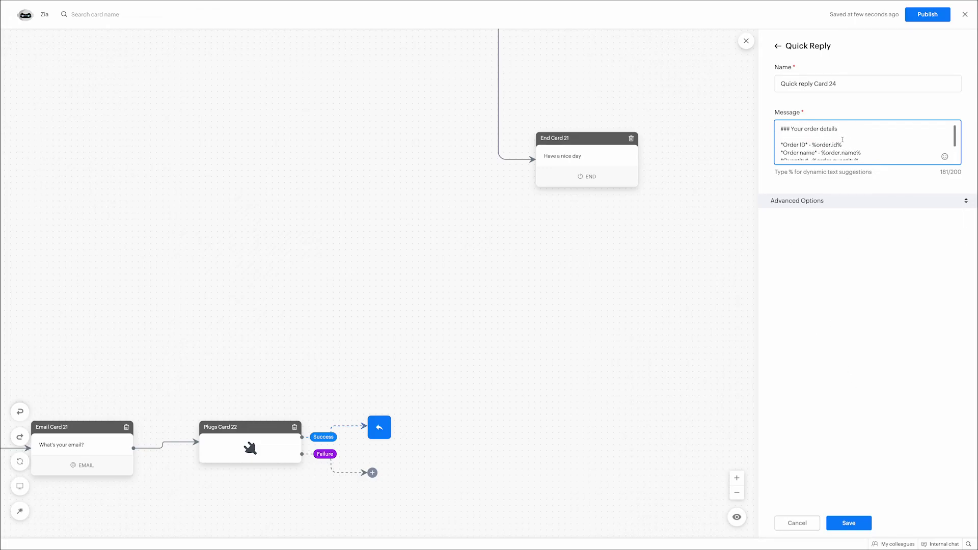
{"action": "scroll", "coordinate": [832, 140], "scroll_direction": "down", "scroll_amount": 3}
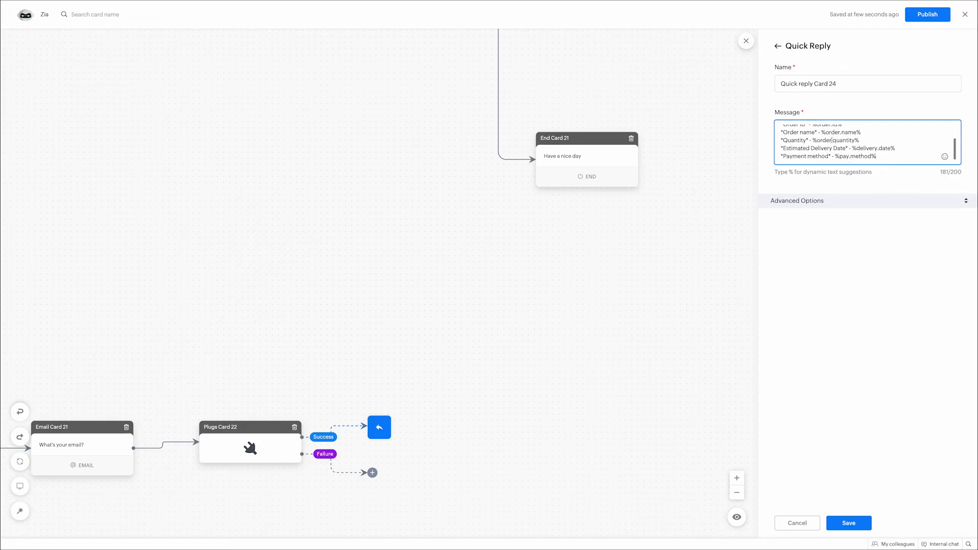
{"action": "left_click", "coordinate": [831, 207]}
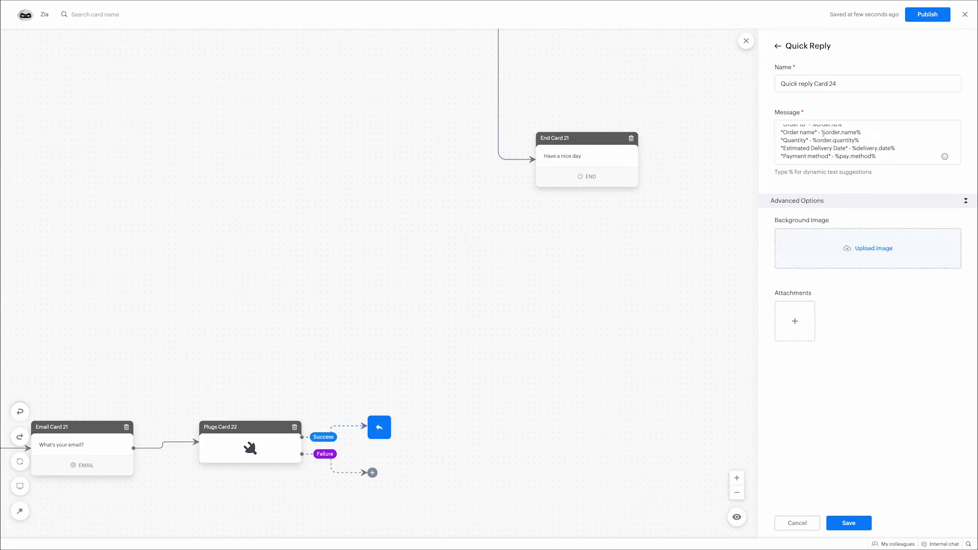
{"action": "scroll", "coordinate": [849, 144], "scroll_direction": "up", "scroll_amount": 3}
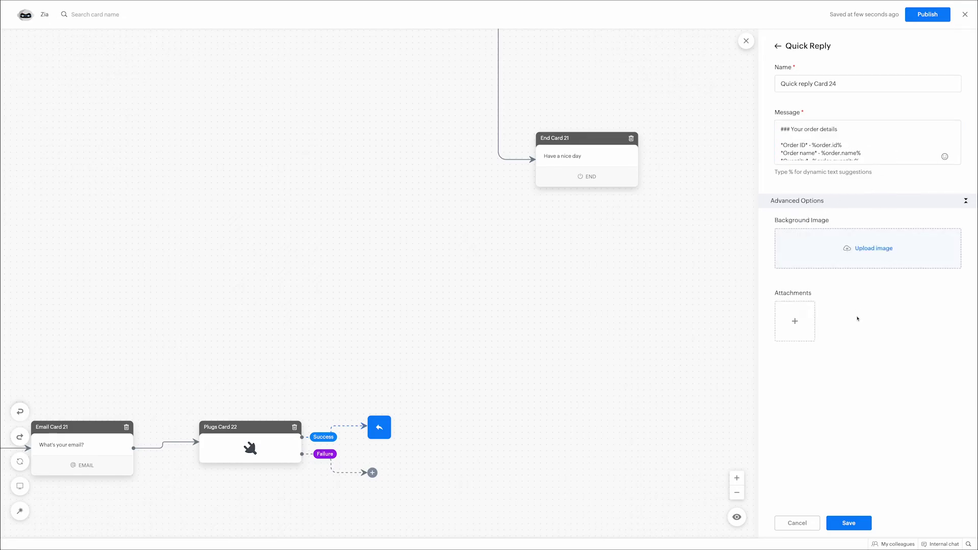
Step: Save the order details reply and discard an accidental Go To card on the Failure branch
{"action": "left_click", "coordinate": [843, 524]}
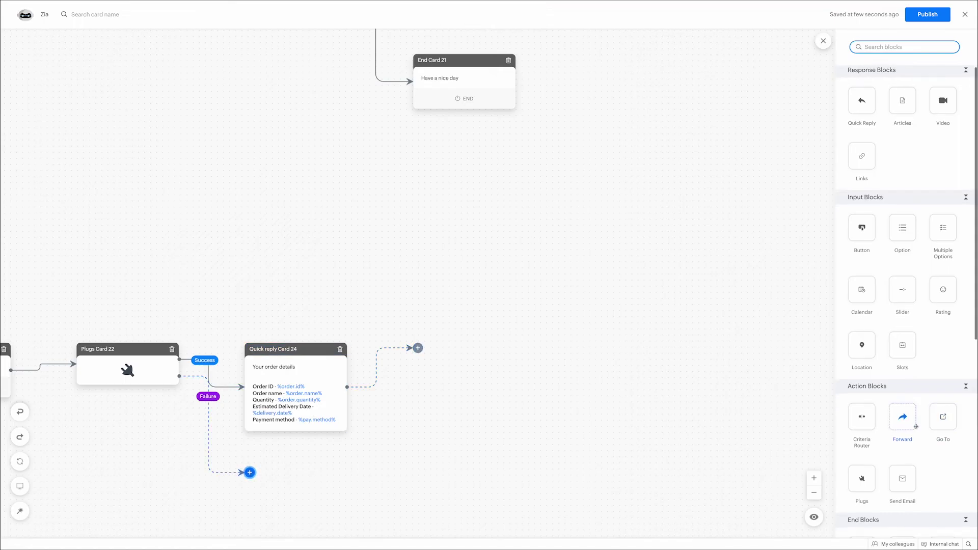
{"action": "scroll", "coordinate": [950, 410], "scroll_direction": "down", "scroll_amount": 3}
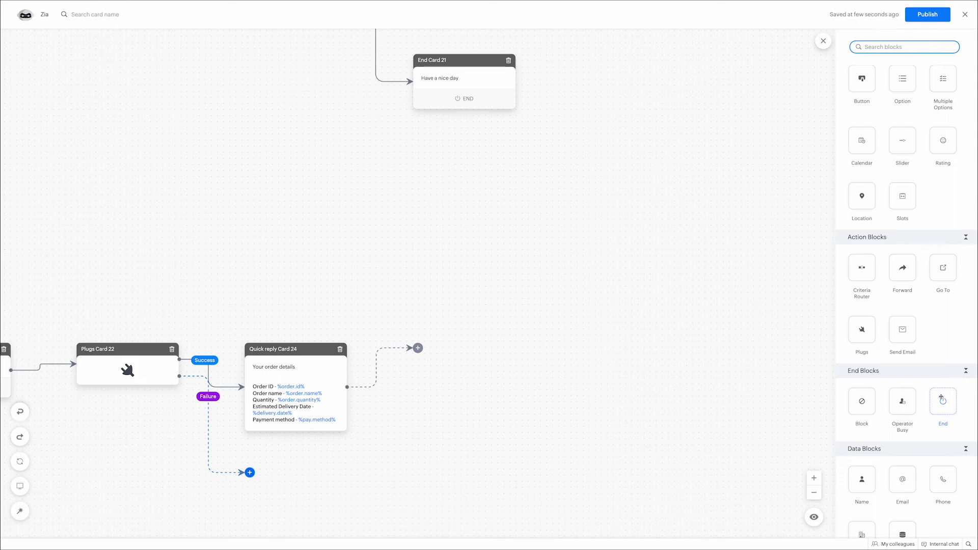
{"action": "left_click_drag", "start_coordinate": [948, 276], "coordinate": [251, 482]}
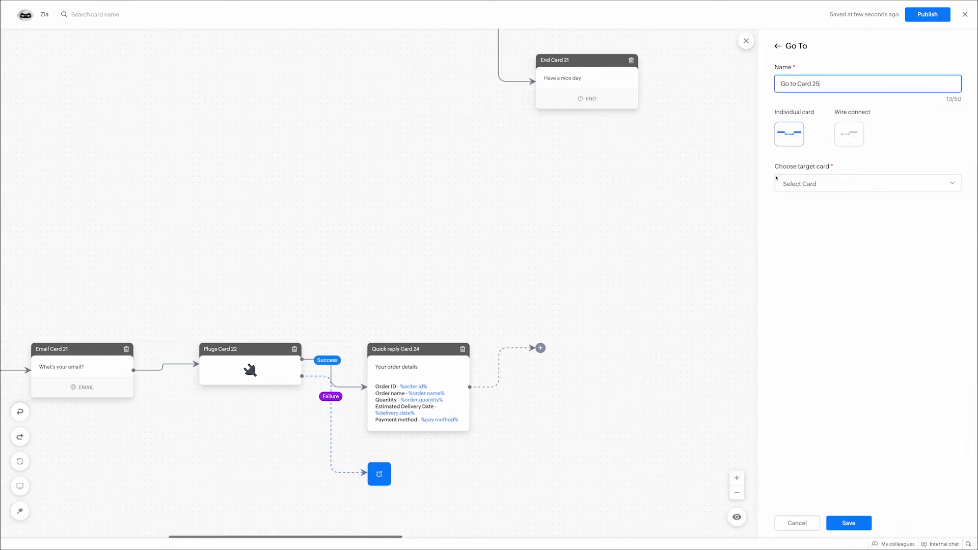
{"action": "left_click", "coordinate": [373, 490]}
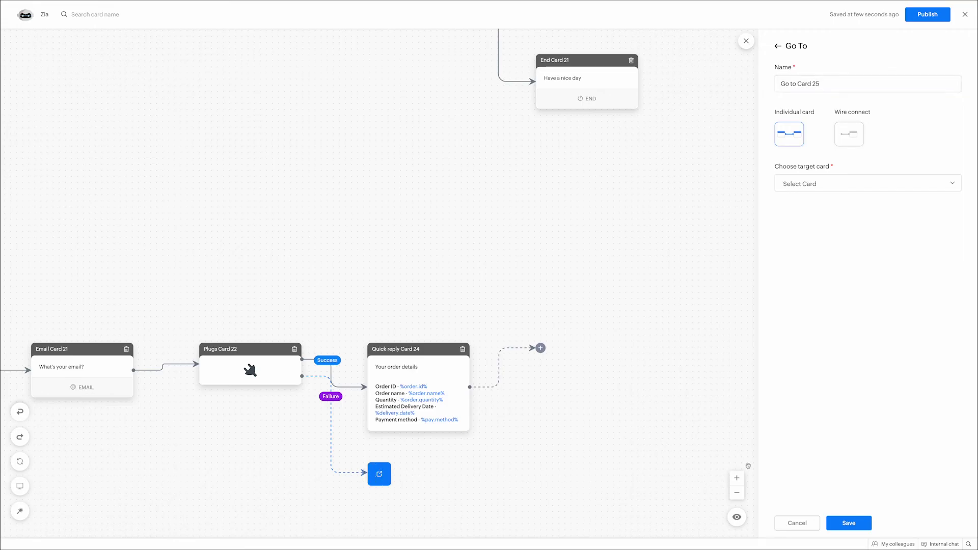
{"action": "left_click", "coordinate": [791, 525]}
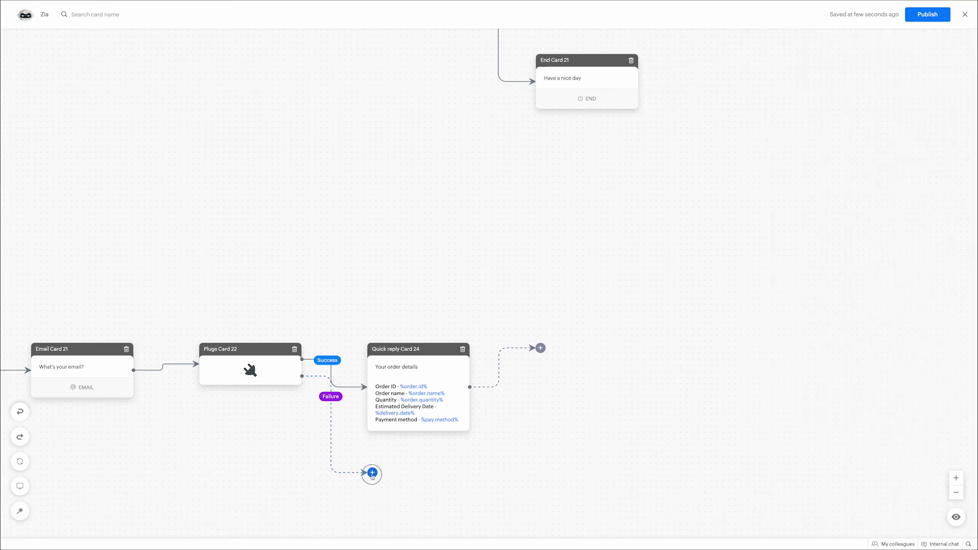
Step: Add a Failure quick reply whose message starts 'Sorry we'
{"action": "left_click_drag", "start_coordinate": [861, 103], "coordinate": [431, 483]}
{"action": "left_click", "coordinate": [821, 146]}
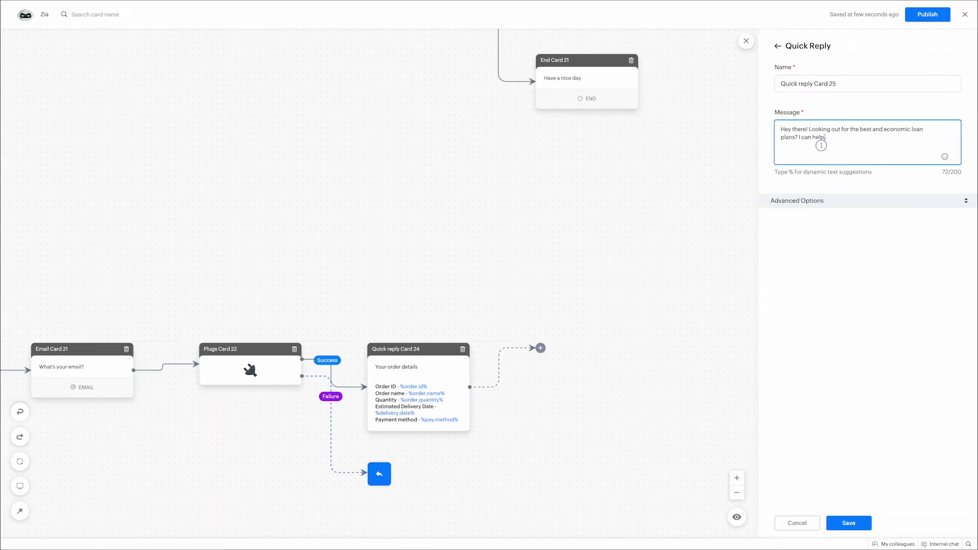
{"action": "key", "text": "ctrl+a"}
{"action": "type", "text": "S"}
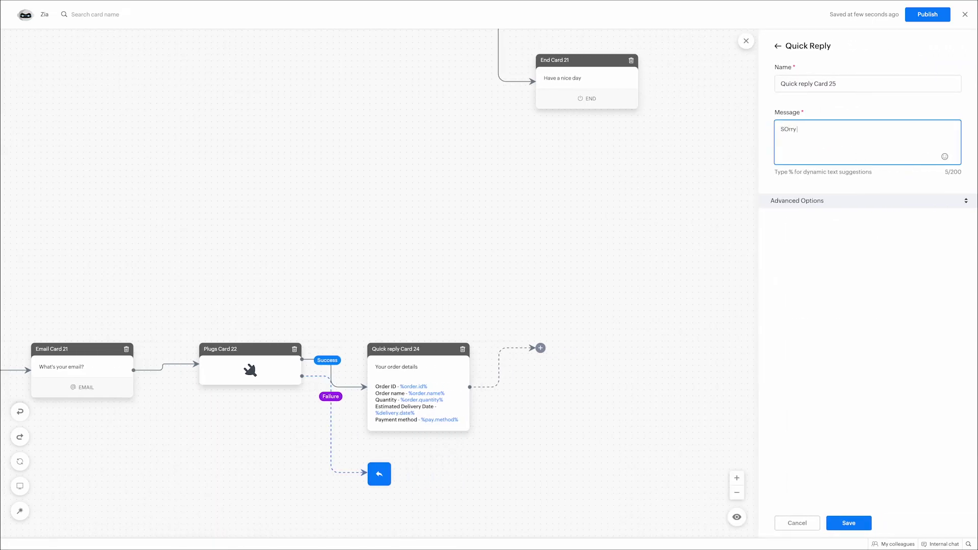
{"action": "type", "text": "Orr"}
{"action": "key", "text": "BackSpace"}
{"action": "key", "text": "BackSpace"}
{"action": "type", "text": "rry we couldn't find any previous orders."}
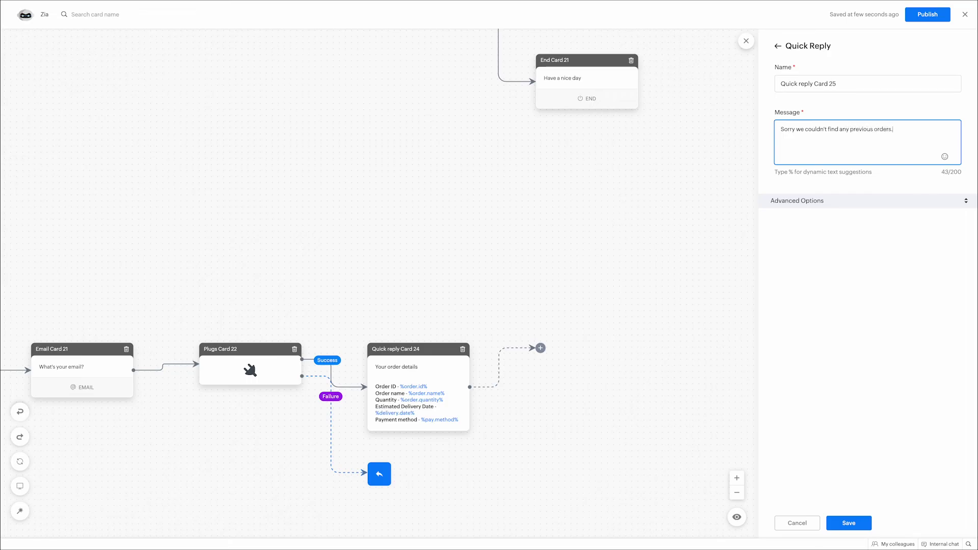
Step: Save the sorry reply and add a Go To card after it targeting Button Card 2
{"action": "left_click", "coordinate": [845, 524]}
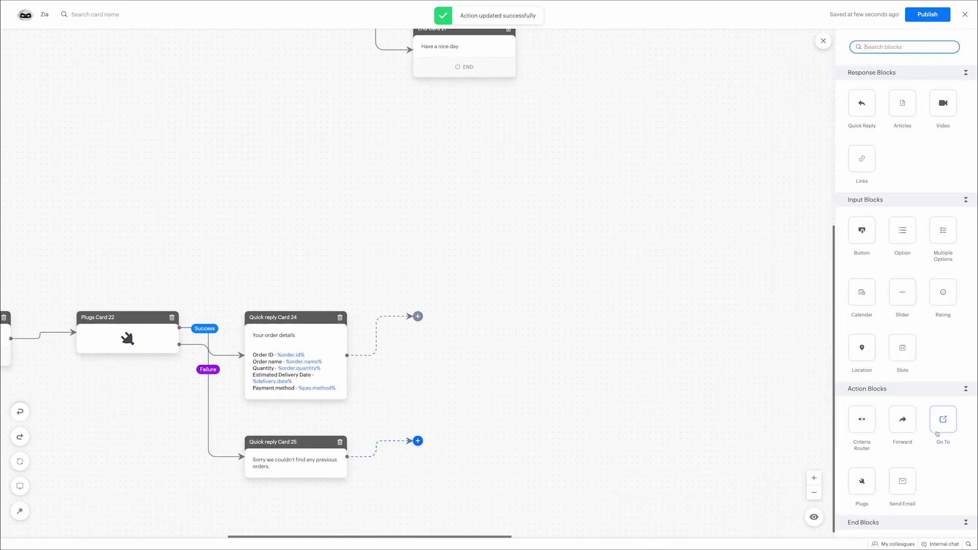
{"action": "left_click_drag", "start_coordinate": [943, 418], "coordinate": [428, 451]}
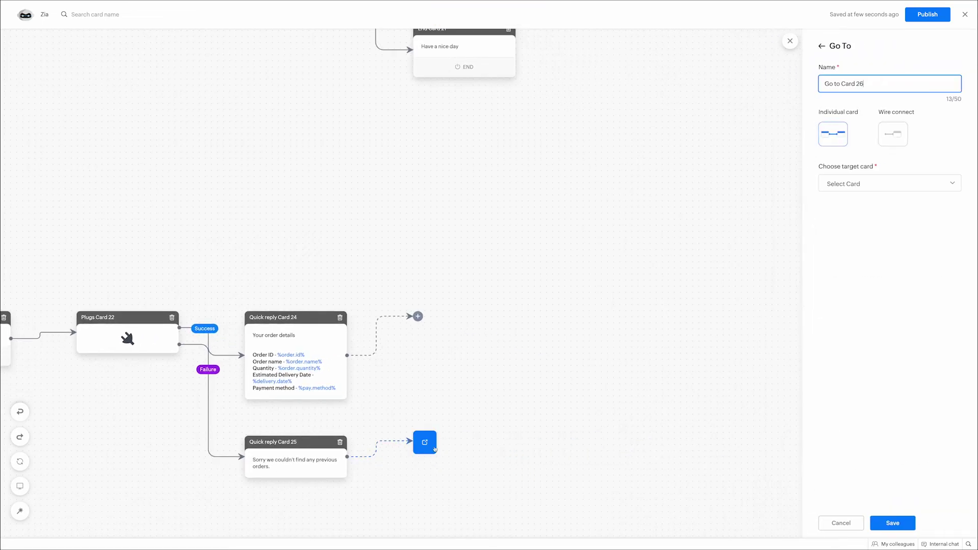
{"action": "left_click", "coordinate": [844, 177]}
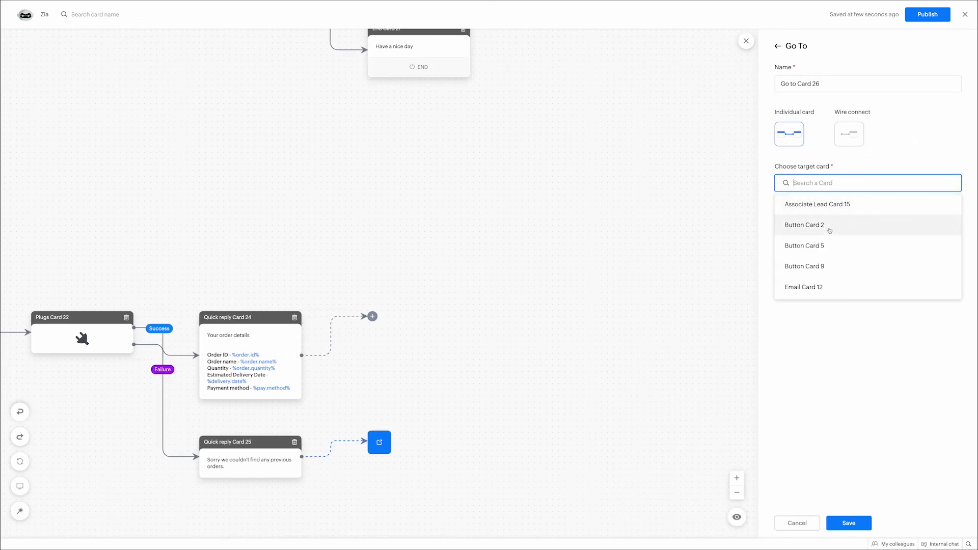
{"action": "scroll", "coordinate": [830, 230], "scroll_direction": "down", "scroll_amount": 10}
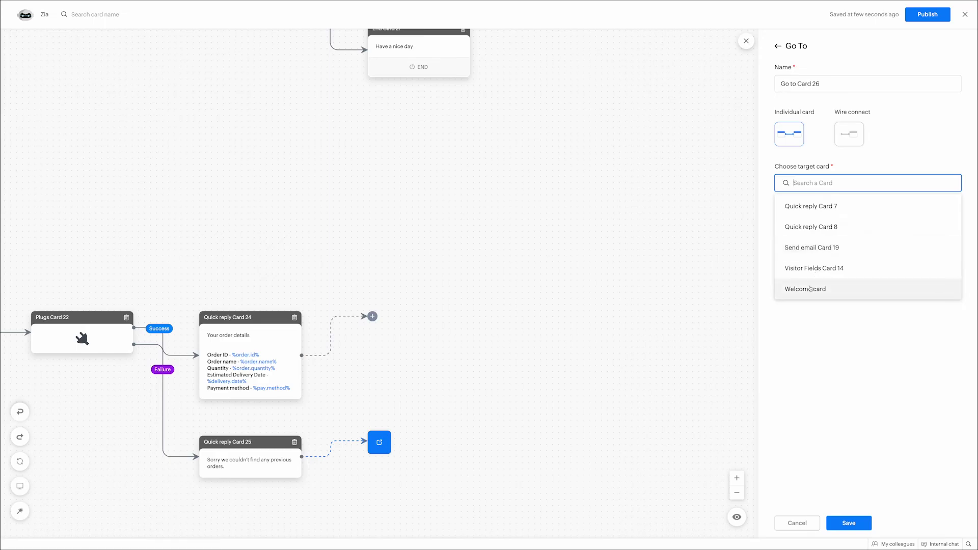
{"action": "scroll", "coordinate": [804, 263], "scroll_direction": "up", "scroll_amount": 2}
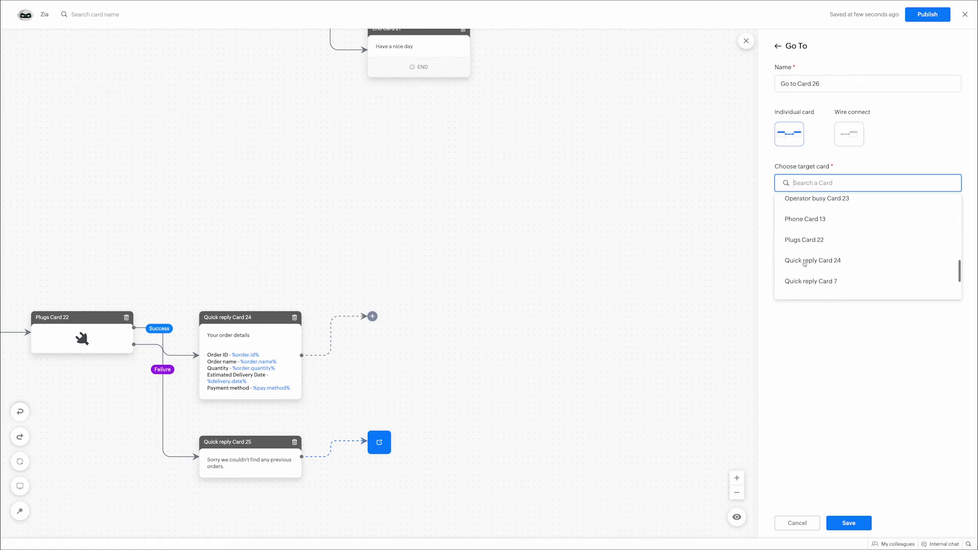
{"action": "scroll", "coordinate": [805, 263], "scroll_direction": "up", "scroll_amount": 8}
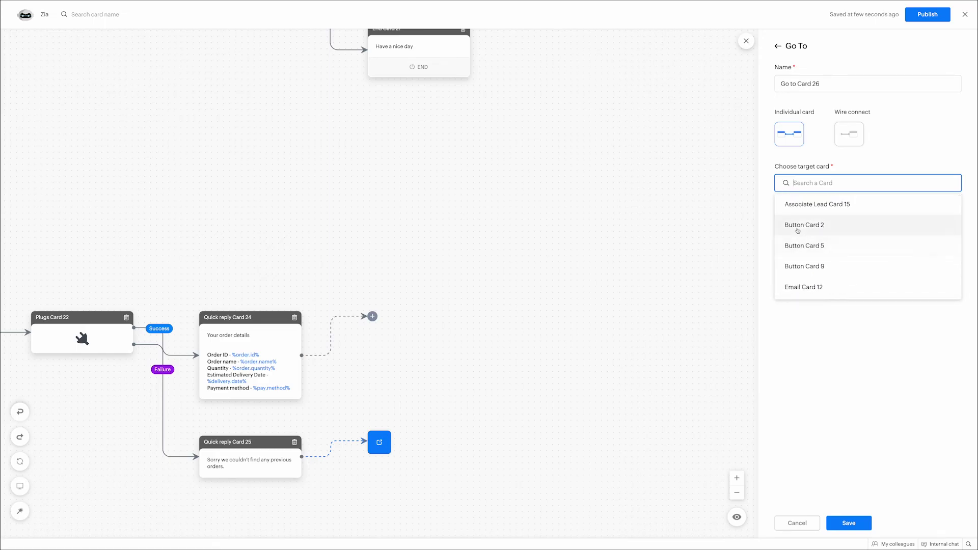
{"action": "left_click", "coordinate": [797, 227]}
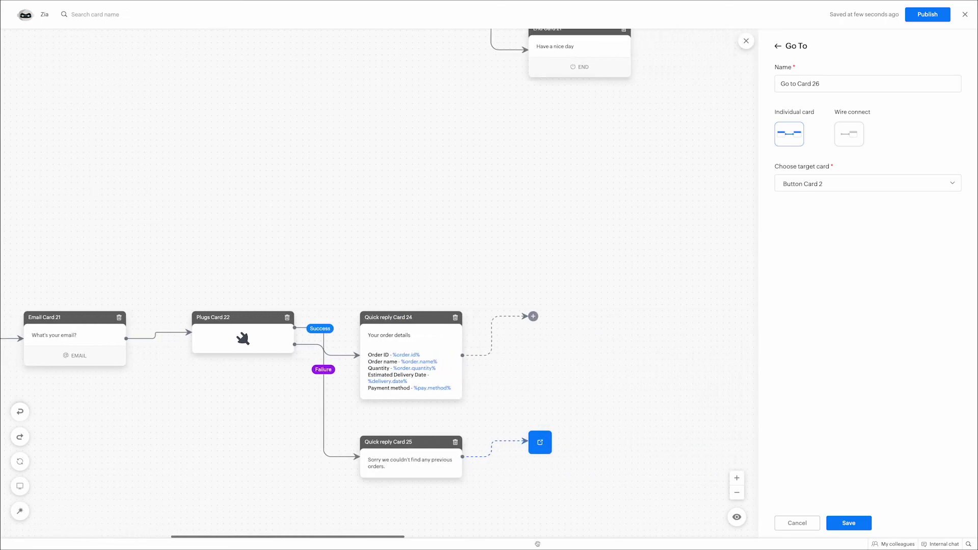
{"action": "left_click", "coordinate": [840, 523]}
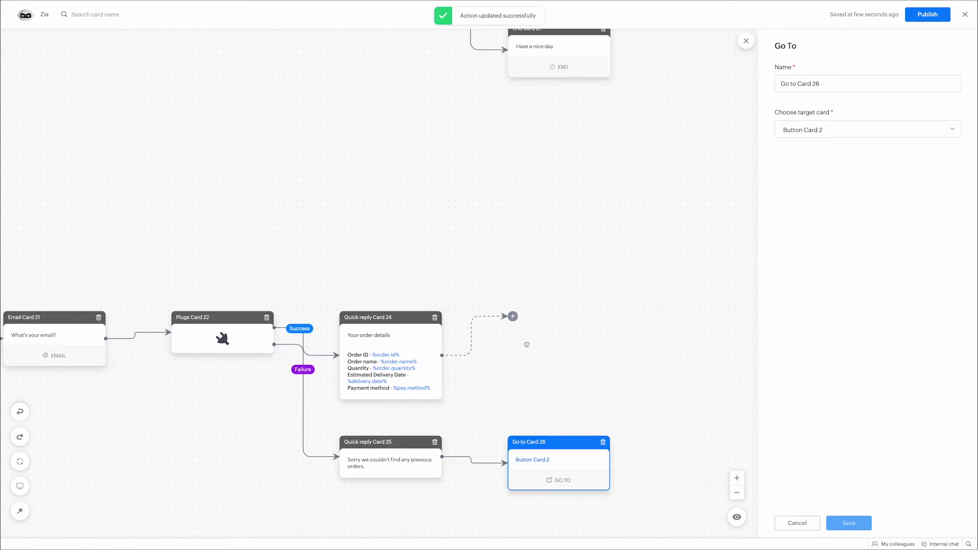
{"action": "left_click", "coordinate": [512, 316]}
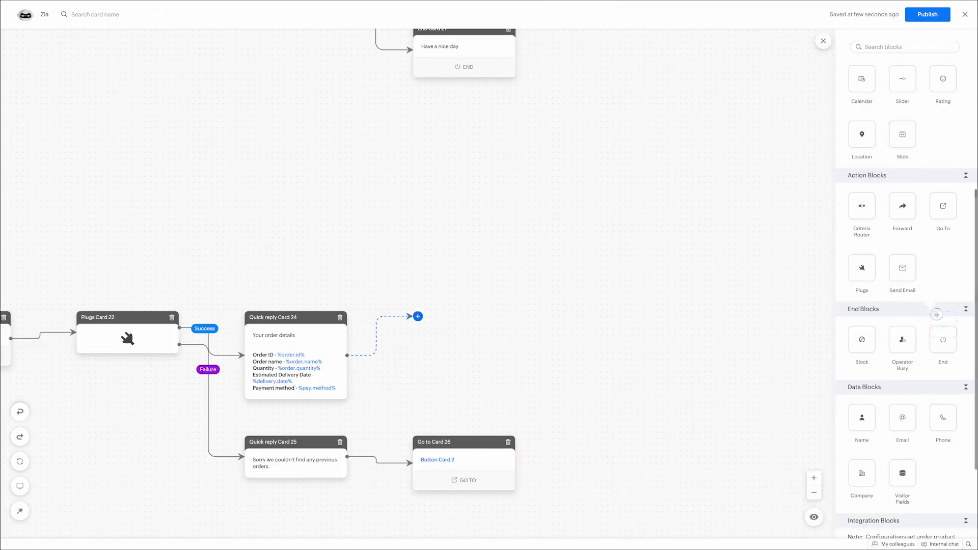
Step: Add and save an End card saying 'Have a nice day' after Quick reply Card 24
{"action": "left_click_drag", "start_coordinate": [862, 326], "coordinate": [458, 326]}
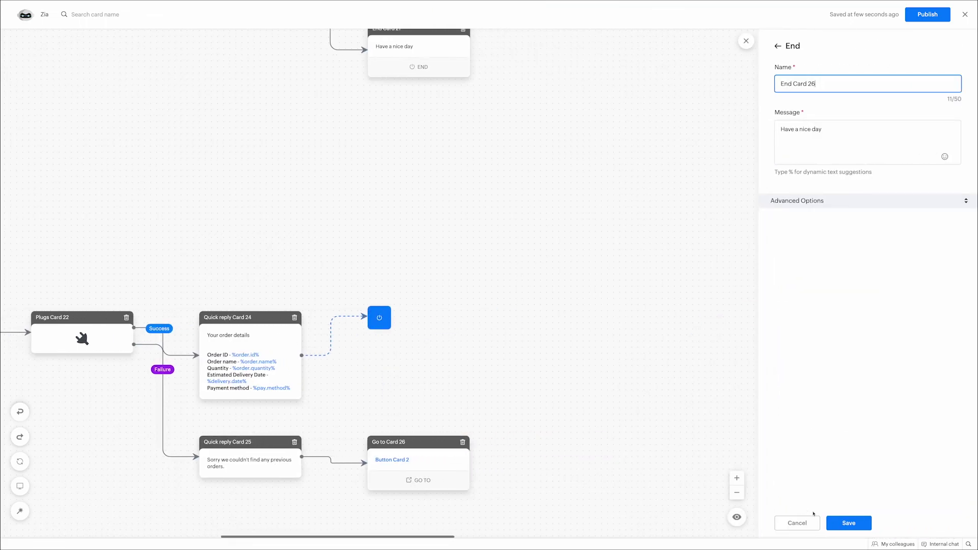
{"action": "left_click", "coordinate": [835, 524]}
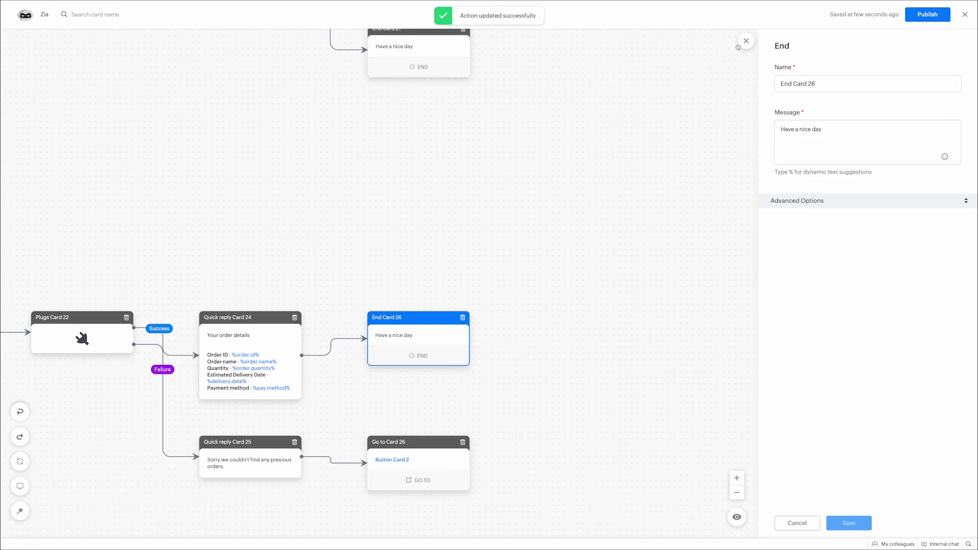
{"action": "left_click", "coordinate": [736, 518]}
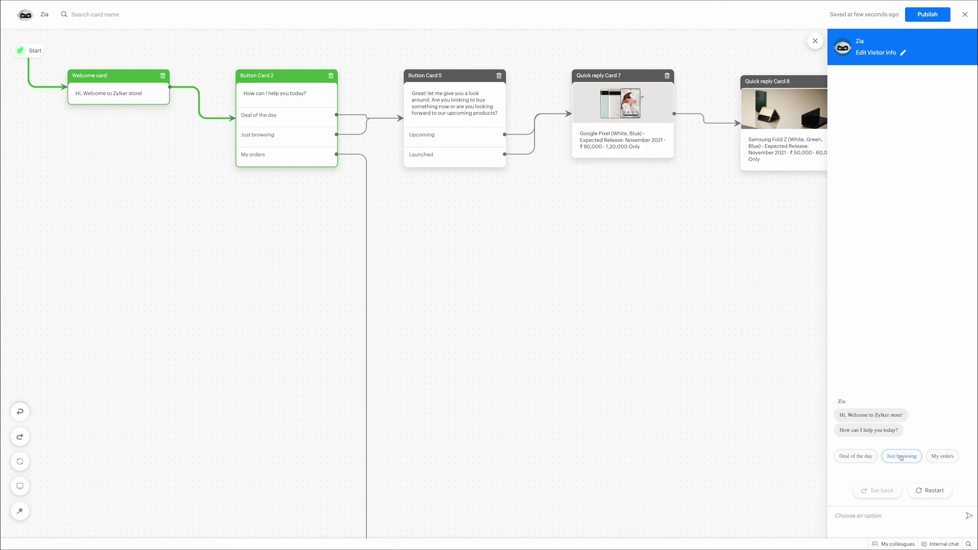
Step: In the preview chat, pick My orders, enter the visitor's name and email, and review the order details
{"action": "left_click", "coordinate": [936, 457]}
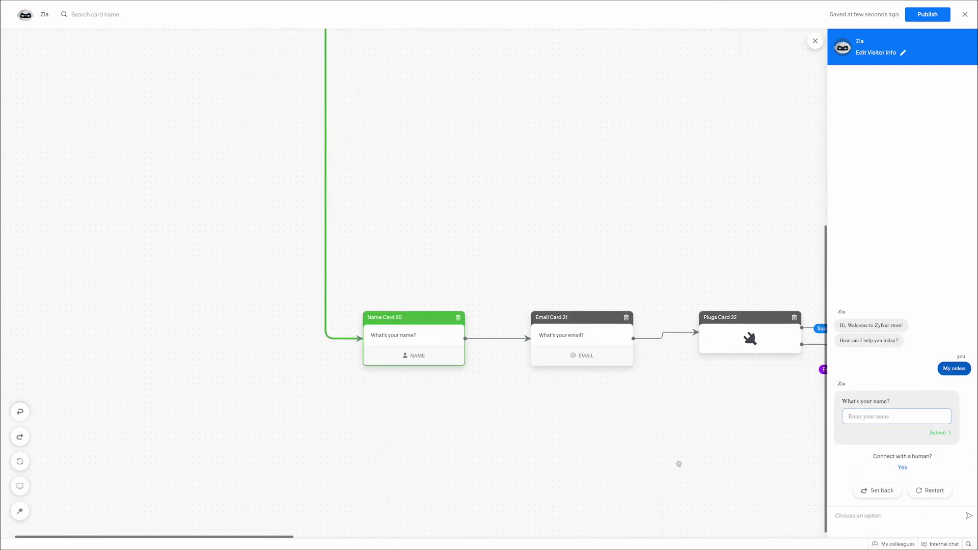
{"action": "type", "text": "Jam"}
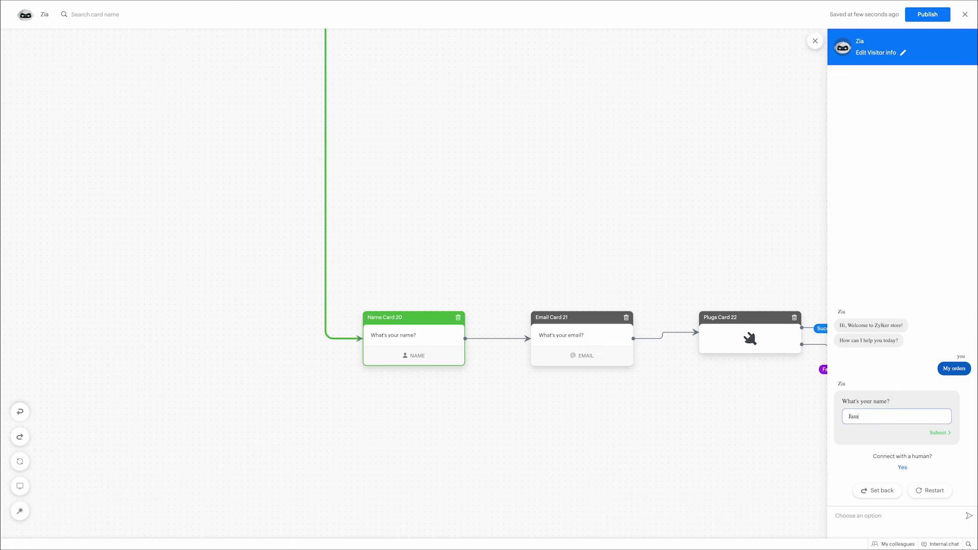
{"action": "type", "text": "es"}
{"action": "key", "text": "Return"}
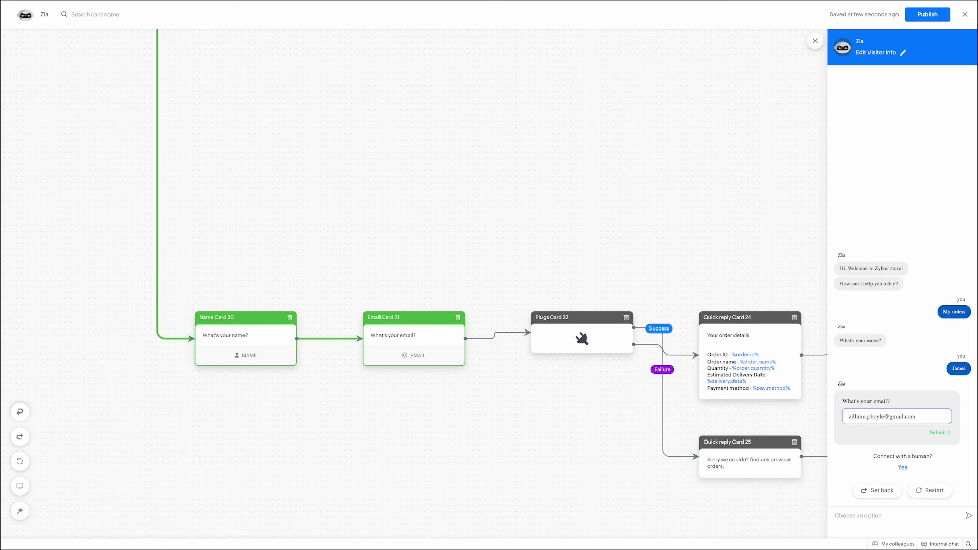
{"action": "key", "text": "ctrl+a"}
{"action": "key", "text": "BackSpace"}
{"action": "key", "text": "Return"}
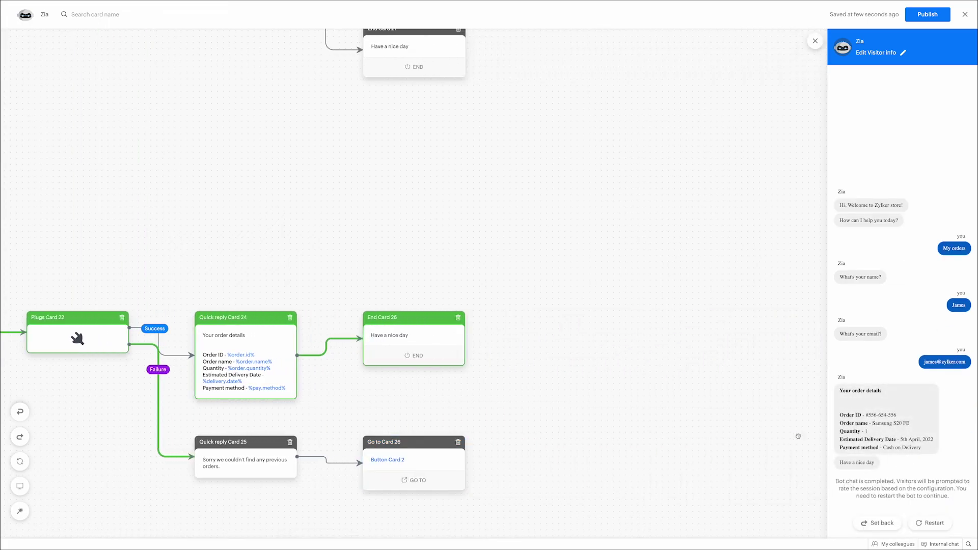
{"action": "left_click_drag", "start_coordinate": [840, 417], "coordinate": [903, 429]}
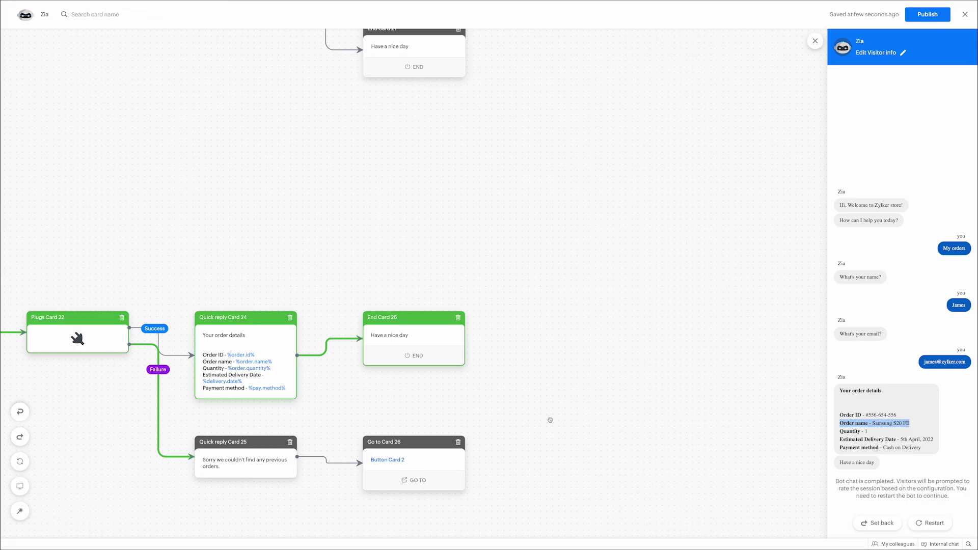
Step: Close the preview, fit and auto-arrange the order-lookup flow's cards, then exit the builder
{"action": "left_click", "coordinate": [815, 41]}
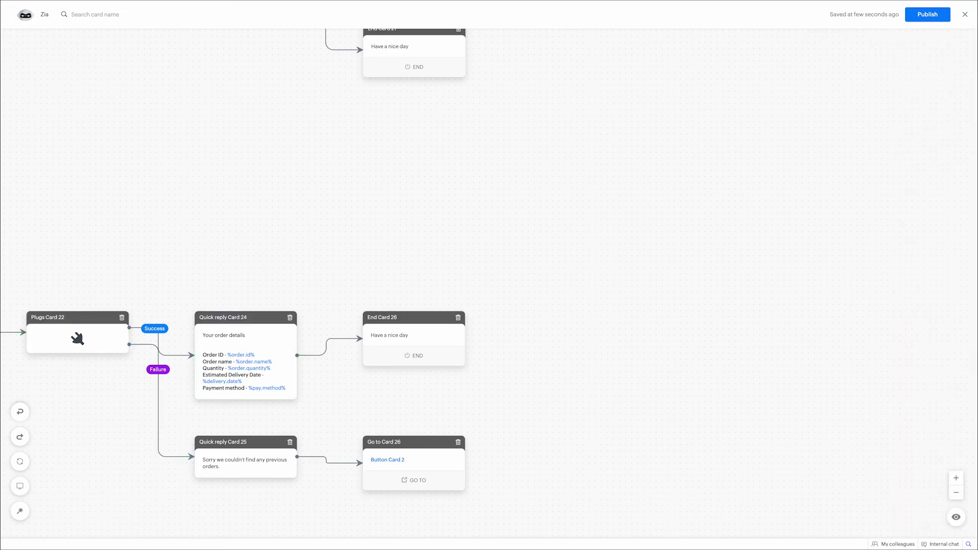
{"action": "scroll", "coordinate": [741, 432], "scroll_direction": "down", "scroll_amount": 3}
{"action": "scroll", "coordinate": [741, 432], "scroll_direction": "right", "scroll_amount": 5}
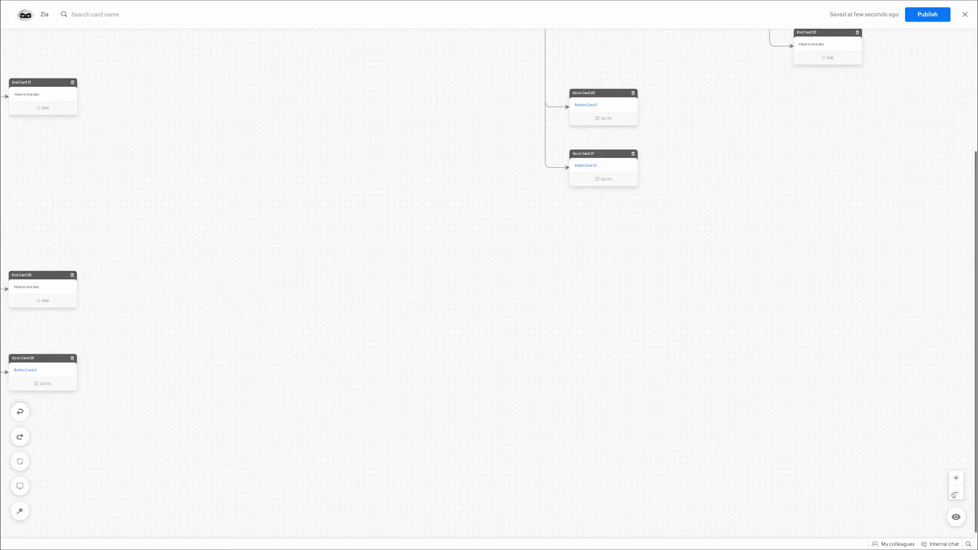
{"action": "scroll", "coordinate": [741, 432], "scroll_direction": "left", "scroll_amount": 3}
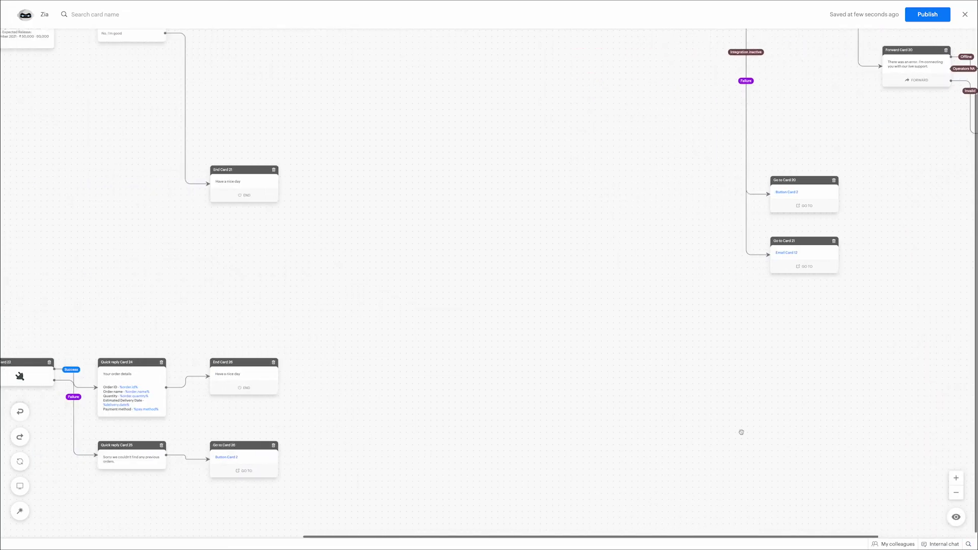
{"action": "left_click", "coordinate": [20, 486]}
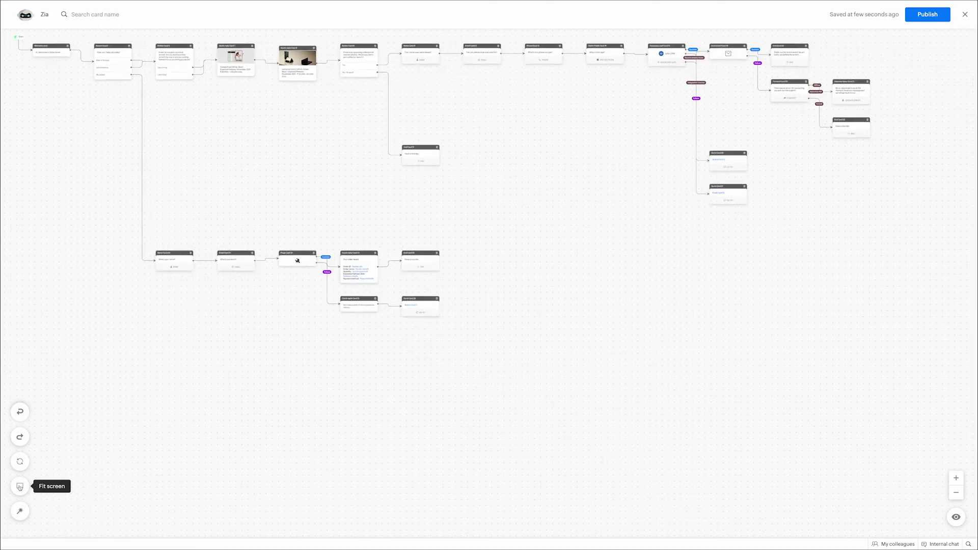
{"action": "left_click", "coordinate": [22, 516]}
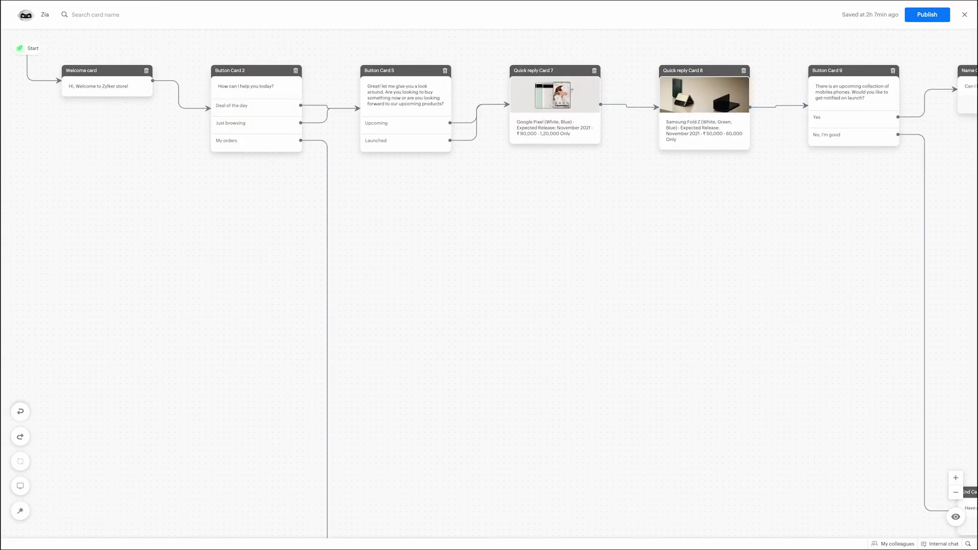
{"action": "left_click", "coordinate": [964, 15]}
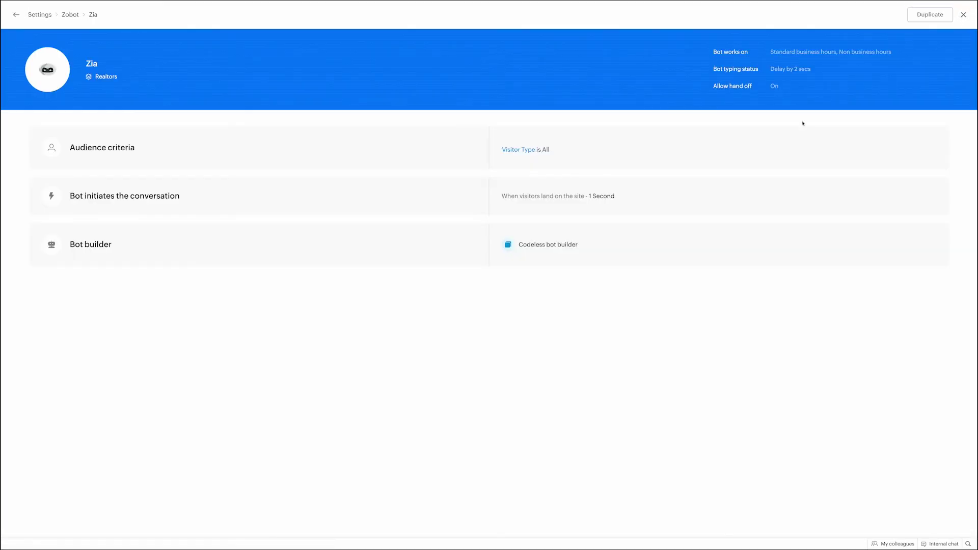
Step: From Settings > Zobot, open the Zack bot's flow in the codeless bot builder
{"action": "left_click", "coordinate": [963, 14]}
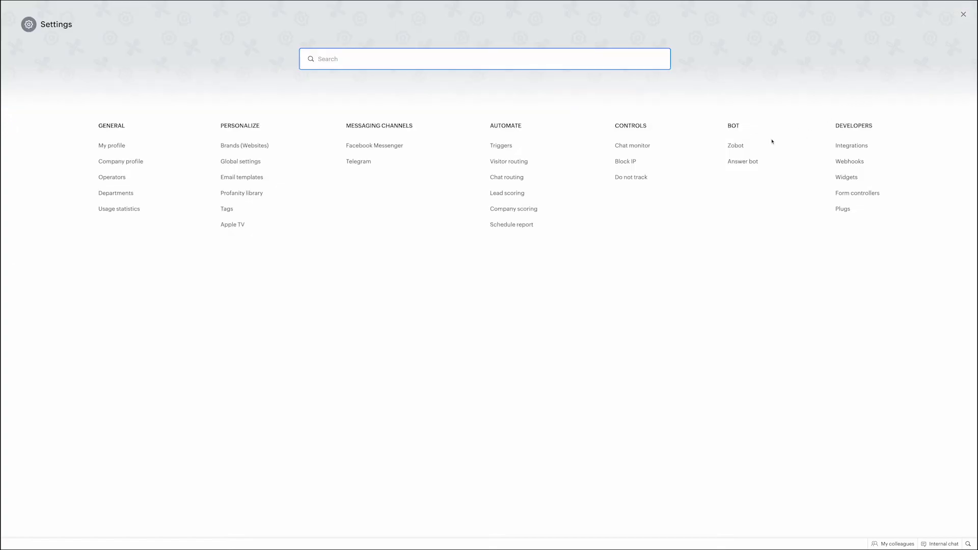
{"action": "left_click", "coordinate": [736, 146]}
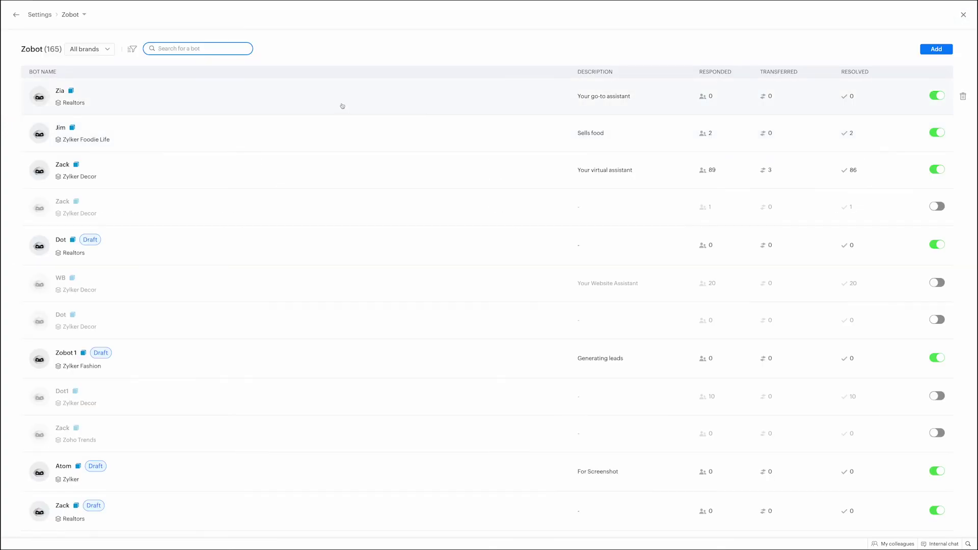
{"action": "left_click", "coordinate": [337, 169]}
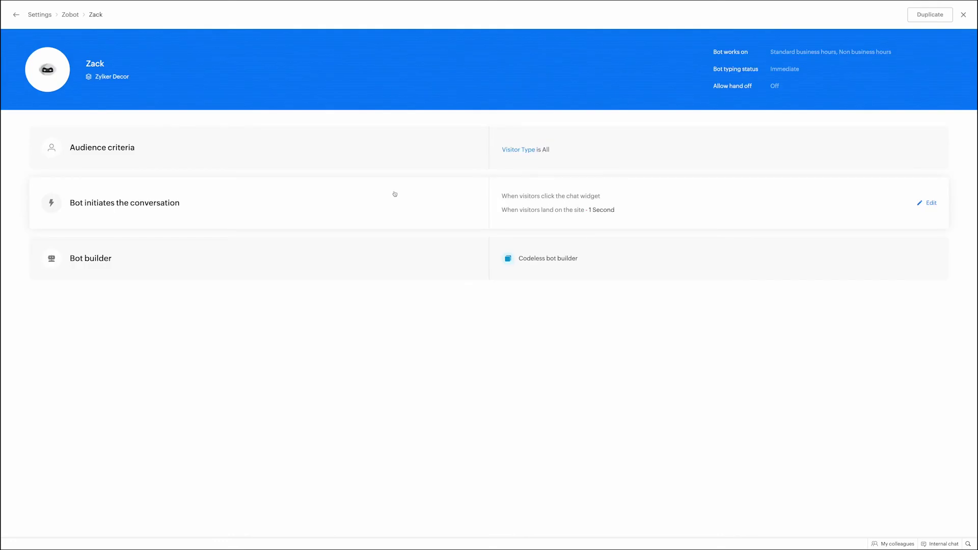
{"action": "left_click", "coordinate": [565, 262]}
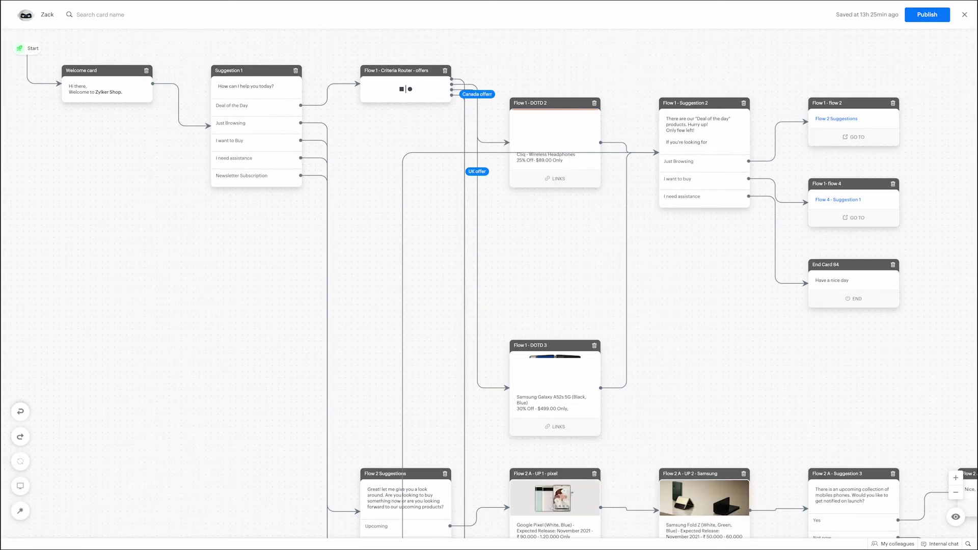
{"action": "left_click", "coordinate": [956, 494]}
Step: Survey Zack's flow at several zoom levels and inspect the Flow 2 A - Send email card
{"action": "left_click", "coordinate": [956, 494]}
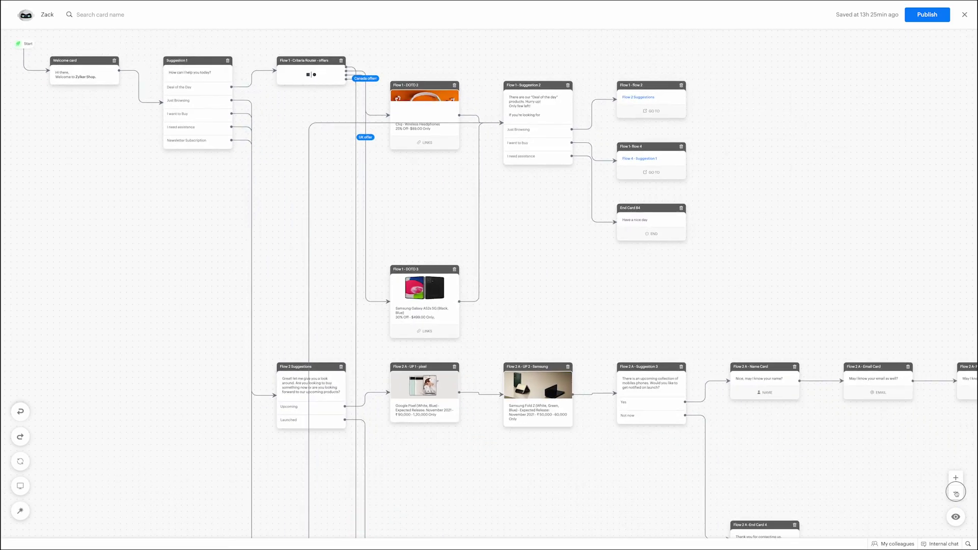
{"action": "left_click", "coordinate": [956, 494]}
{"action": "left_click", "coordinate": [956, 494]}
{"action": "left_click", "coordinate": [956, 494]}
{"action": "left_click", "coordinate": [956, 494]}
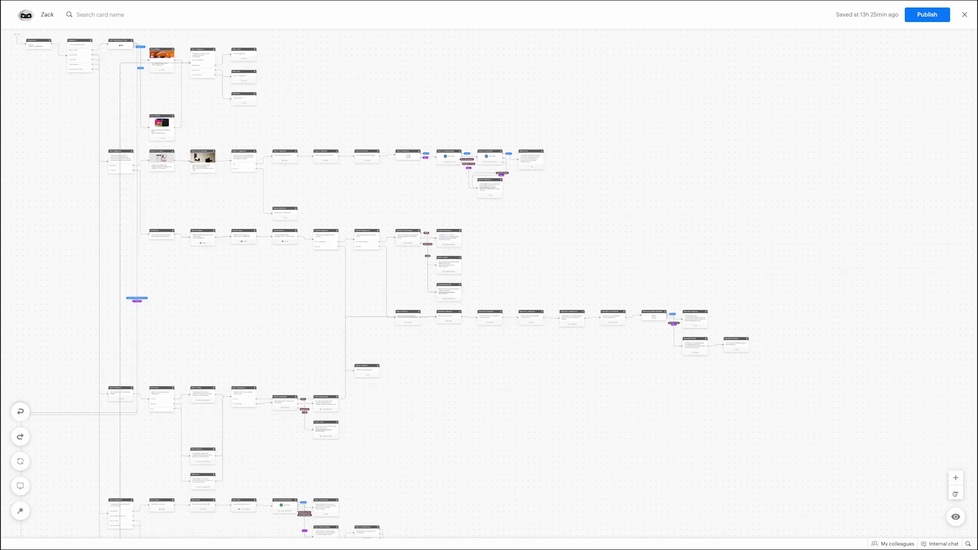
{"action": "scroll", "coordinate": [570, 417], "scroll_direction": "down", "scroll_amount": 3}
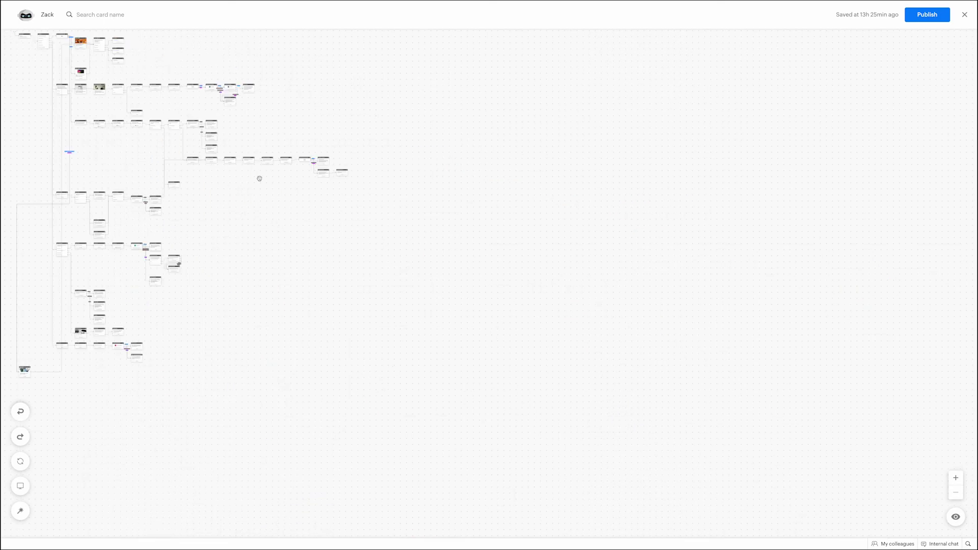
{"action": "left_click", "coordinate": [957, 479]}
{"action": "scroll", "coordinate": [774, 418], "scroll_direction": "down", "scroll_amount": 3}
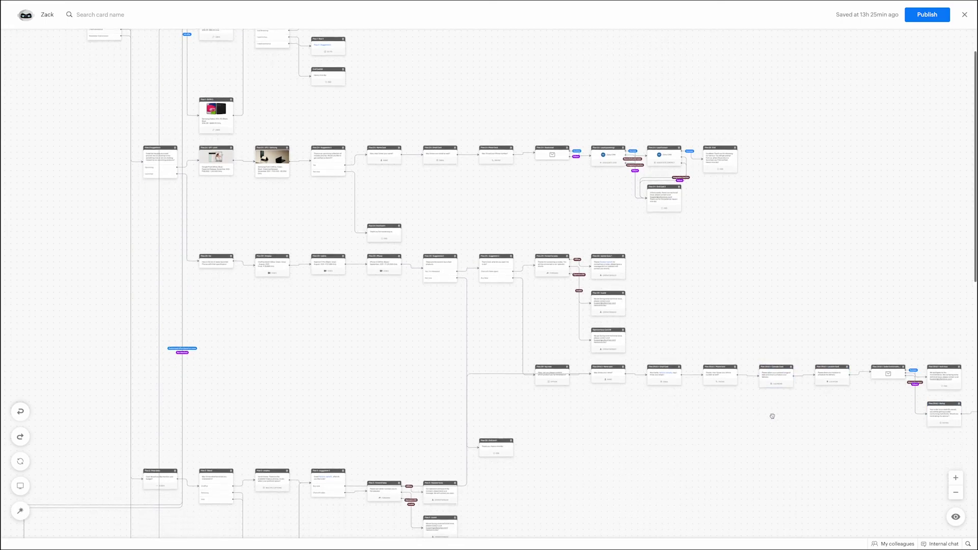
{"action": "scroll", "coordinate": [749, 387], "scroll_direction": "up", "scroll_amount": 2}
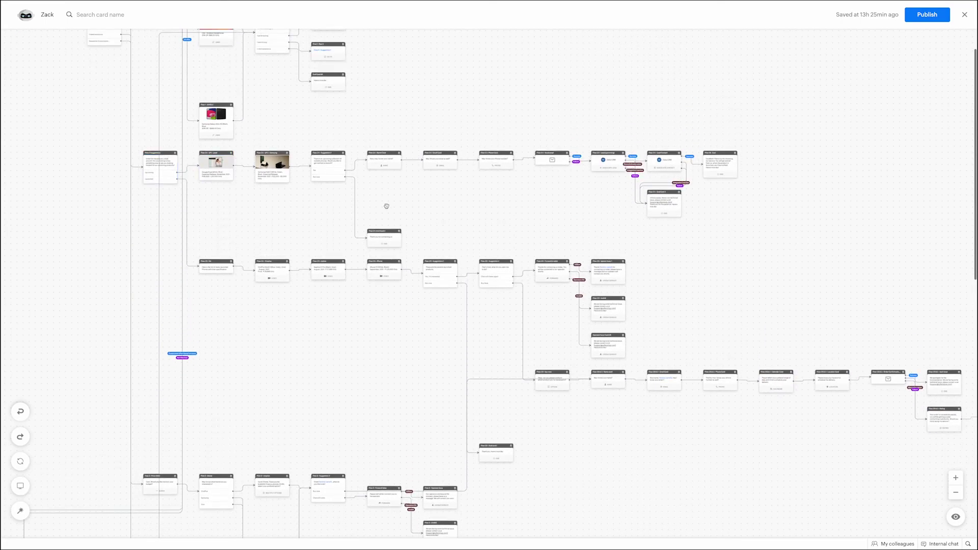
{"action": "left_click", "coordinate": [955, 477]}
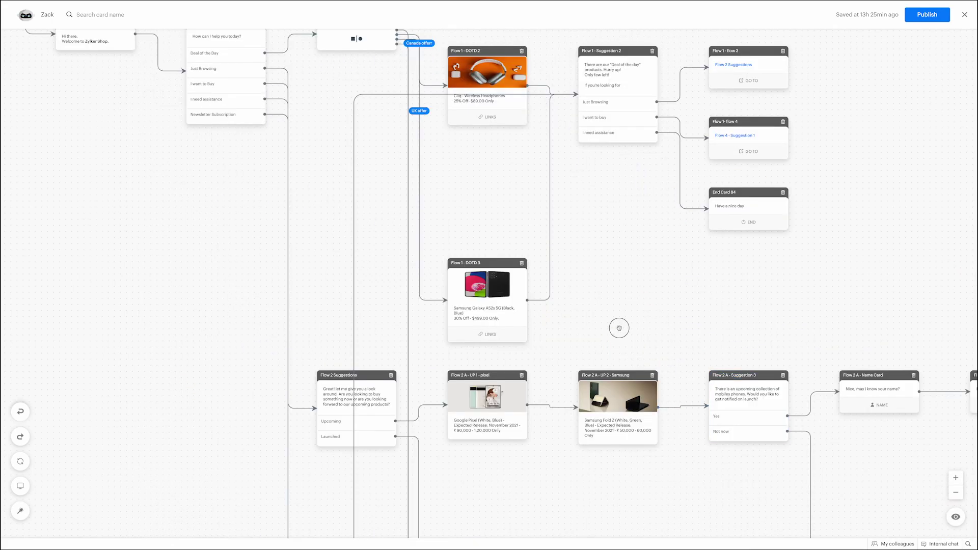
{"action": "left_click_drag", "start_coordinate": [620, 327], "coordinate": [316, 176]}
{"action": "left_click", "coordinate": [930, 232]}
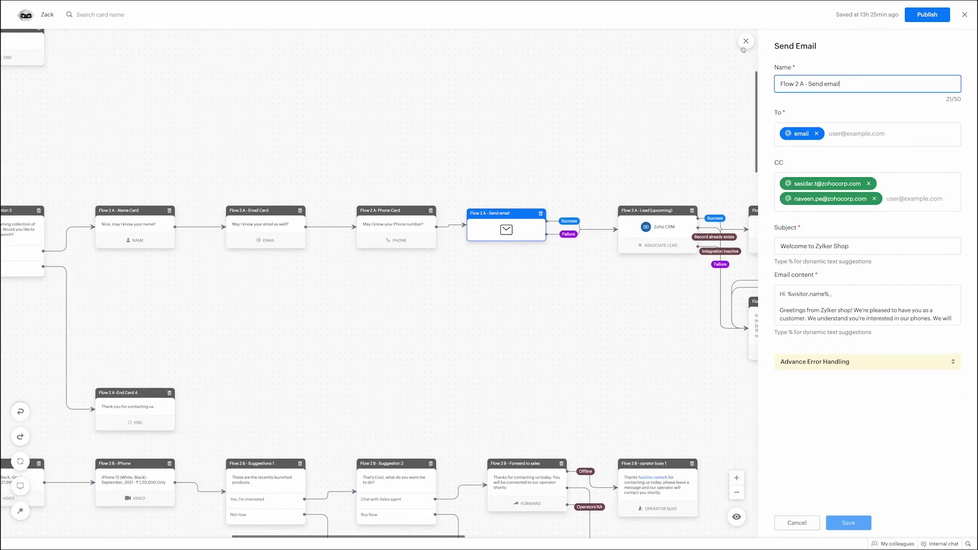
{"action": "left_click", "coordinate": [744, 45]}
Step: Open the Flow 1 - Criteria Router - offers card, showing score-based, Canada and UK rules
{"action": "scroll", "coordinate": [537, 94], "scroll_direction": "right", "scroll_amount": 5}
{"action": "scroll", "coordinate": [530, 107], "scroll_direction": "down", "scroll_amount": 1}
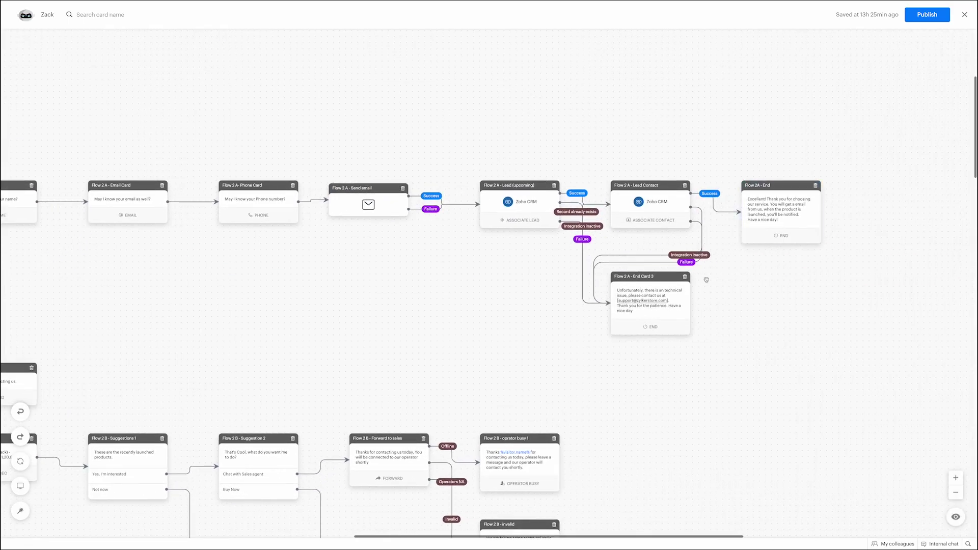
{"action": "left_click", "coordinate": [955, 493]}
{"action": "left_click", "coordinate": [955, 492]}
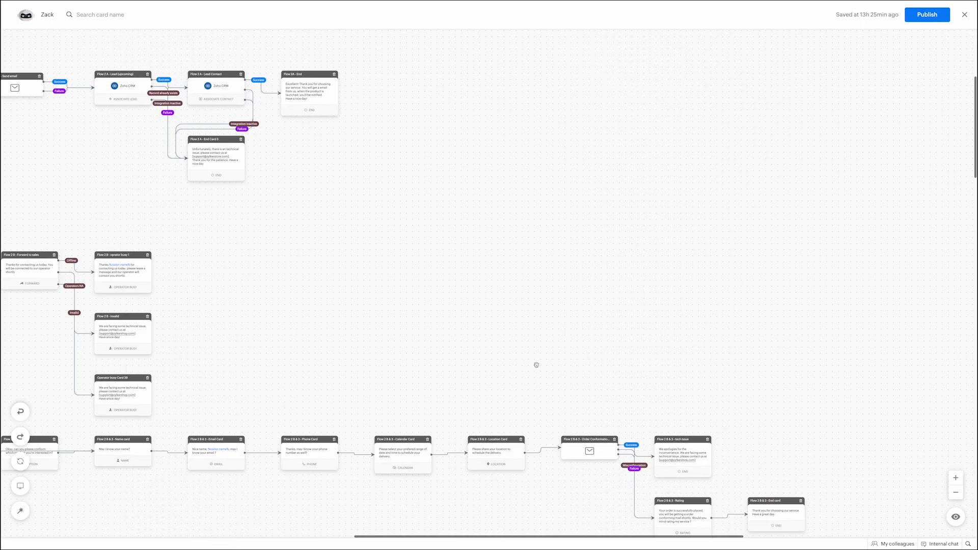
{"action": "scroll", "coordinate": [375, 305], "scroll_direction": "left", "scroll_amount": 4}
{"action": "scroll", "coordinate": [611, 356], "scroll_direction": "up", "scroll_amount": 2}
{"action": "scroll", "coordinate": [762, 410], "scroll_direction": "left", "scroll_amount": 6}
{"action": "scroll", "coordinate": [762, 410], "scroll_direction": "up", "scroll_amount": 1}
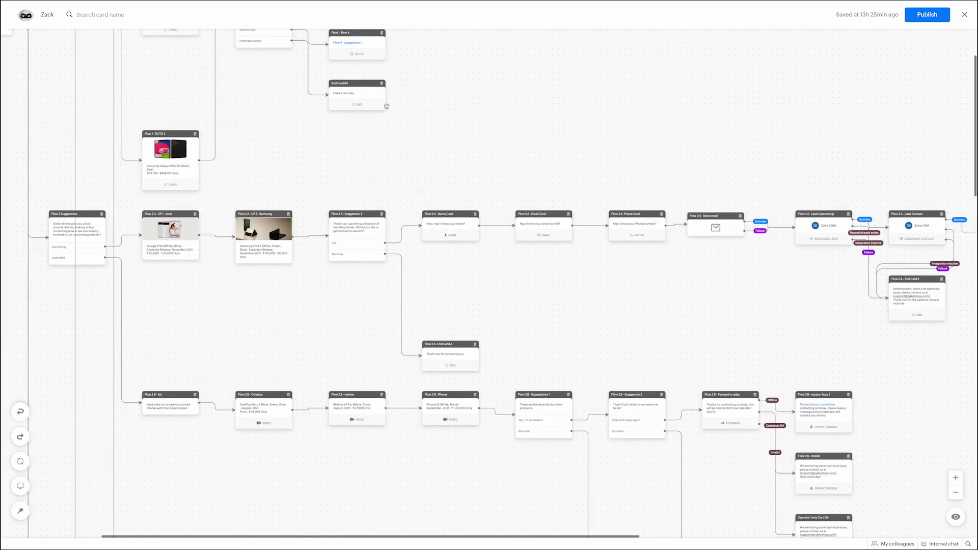
{"action": "scroll", "coordinate": [576, 323], "scroll_direction": "left", "scroll_amount": 4}
{"action": "scroll", "coordinate": [577, 322], "scroll_direction": "up", "scroll_amount": 2}
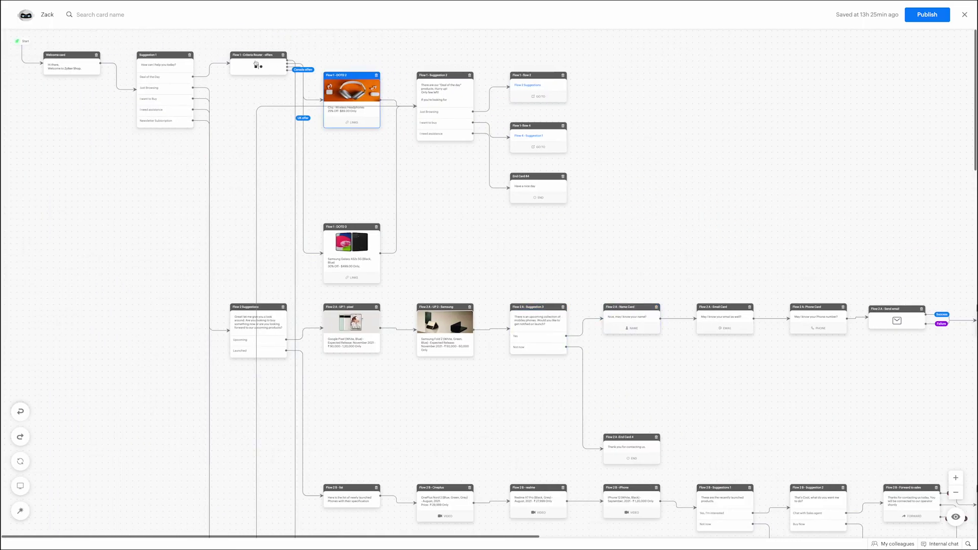
{"action": "left_click", "coordinate": [269, 60]}
{"action": "mouse_move", "coordinate": [300, 70]}
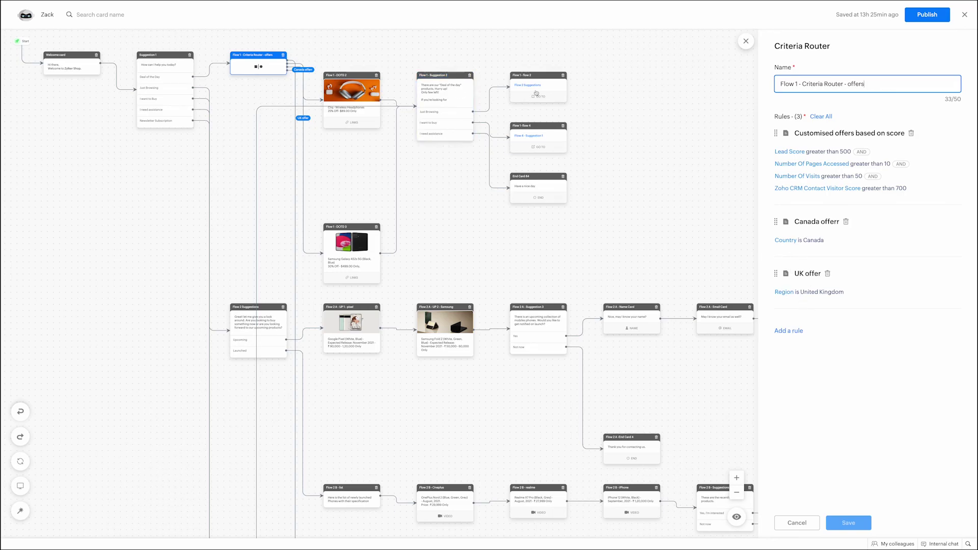
Step: Inspect the Flow 3 - Price slider card and Flow 4 - Suggestion 1 button settings
{"action": "scroll", "coordinate": [535, 216], "scroll_direction": "down", "scroll_amount": 2}
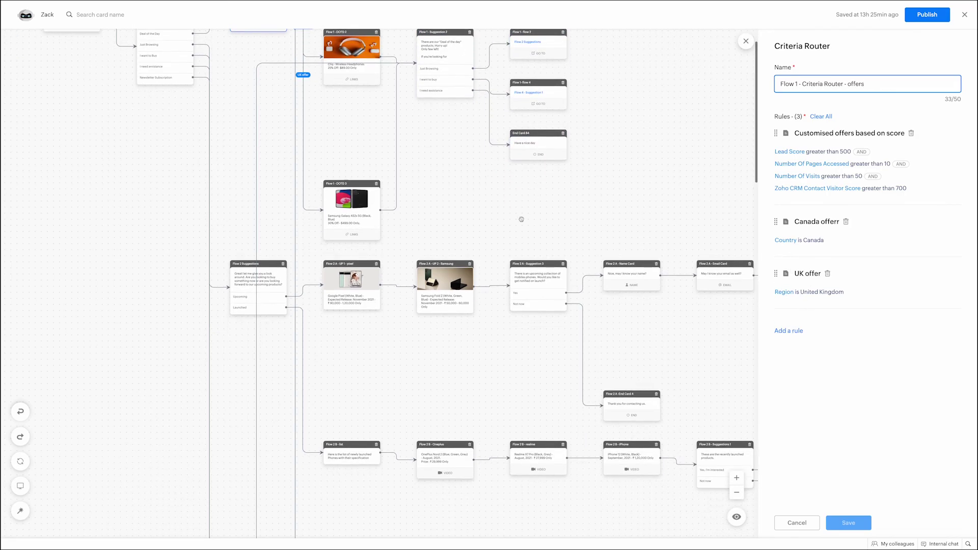
{"action": "scroll", "coordinate": [199, 114], "scroll_direction": "down", "scroll_amount": 5}
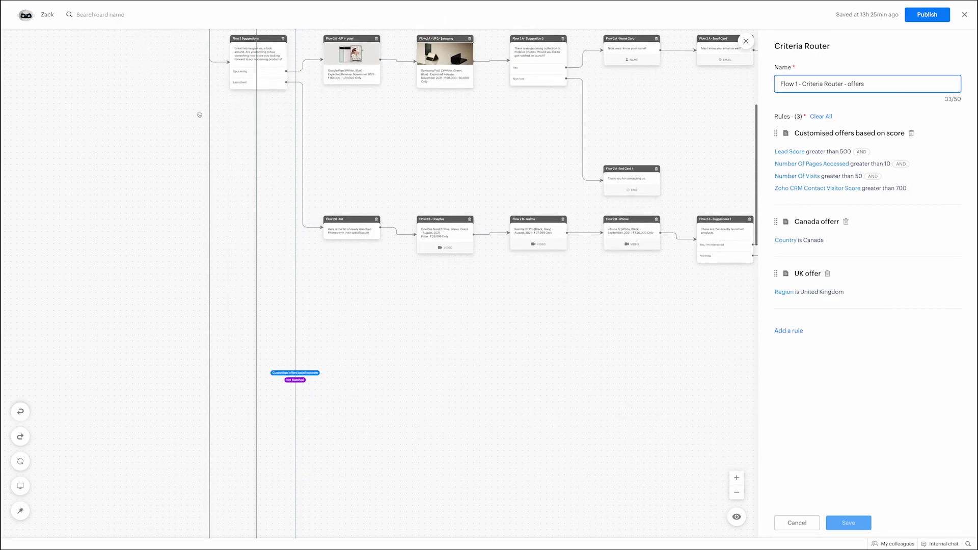
{"action": "scroll", "coordinate": [199, 114], "scroll_direction": "down", "scroll_amount": 10}
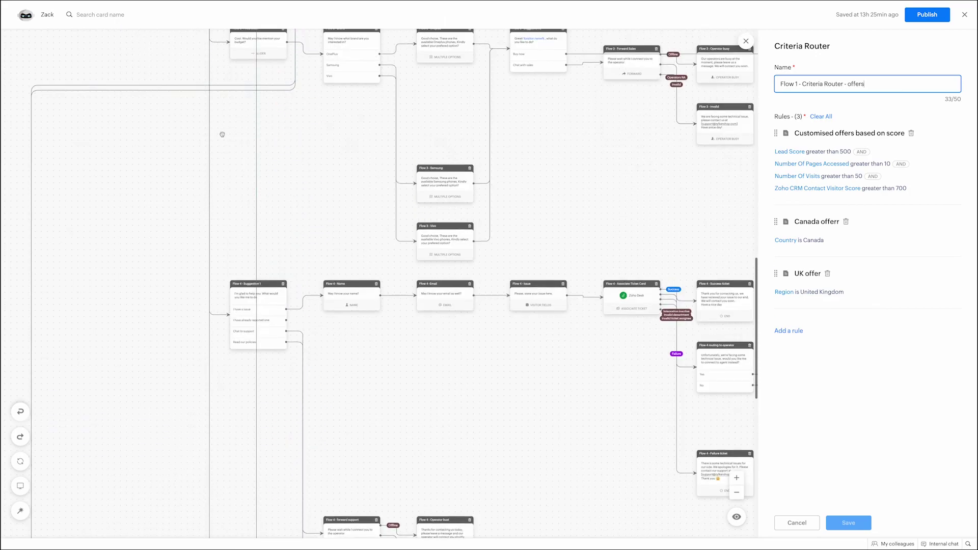
{"action": "scroll", "coordinate": [222, 134], "scroll_direction": "up", "scroll_amount": 1}
{"action": "left_click", "coordinate": [240, 69]}
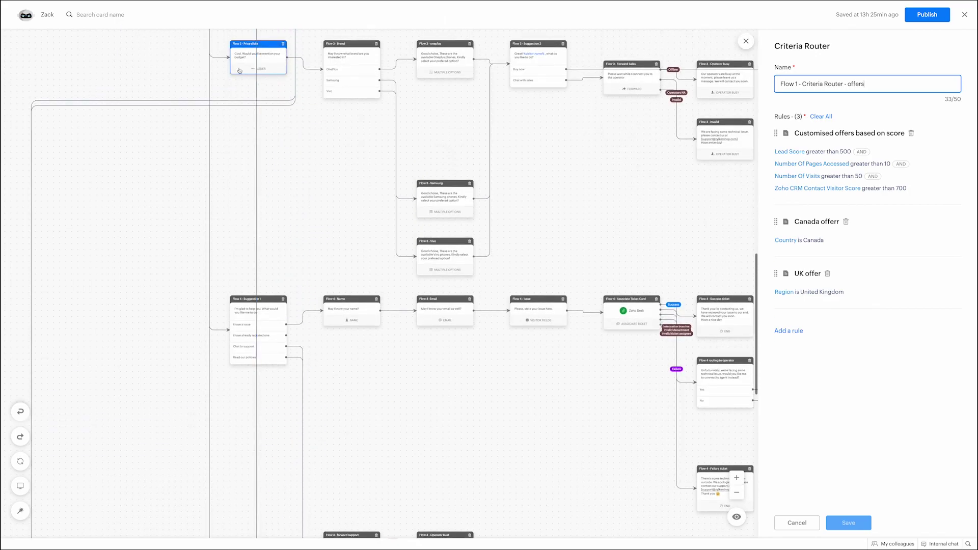
{"action": "scroll", "coordinate": [338, 197], "scroll_direction": "down", "scroll_amount": 7}
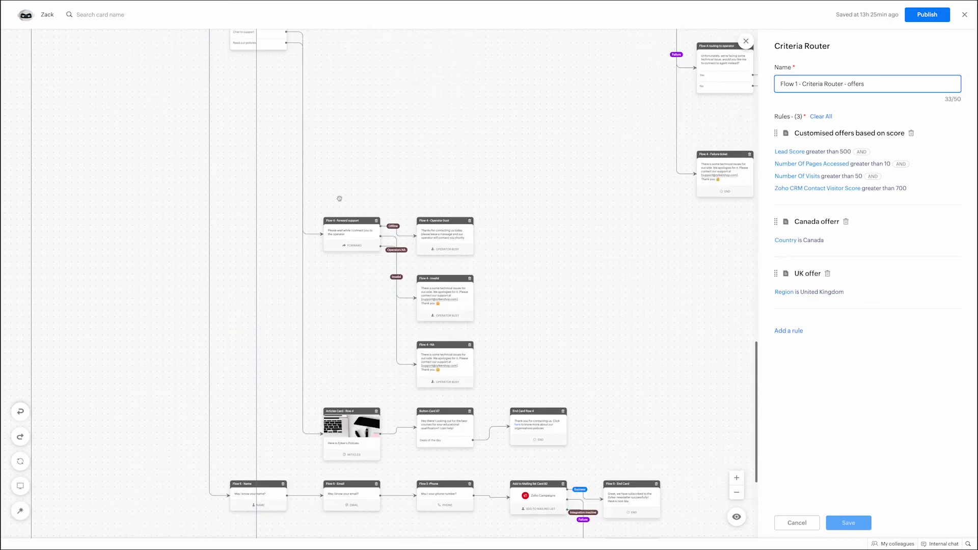
{"action": "scroll", "coordinate": [340, 199], "scroll_direction": "up", "scroll_amount": 2}
{"action": "left_click", "coordinate": [270, 104]}
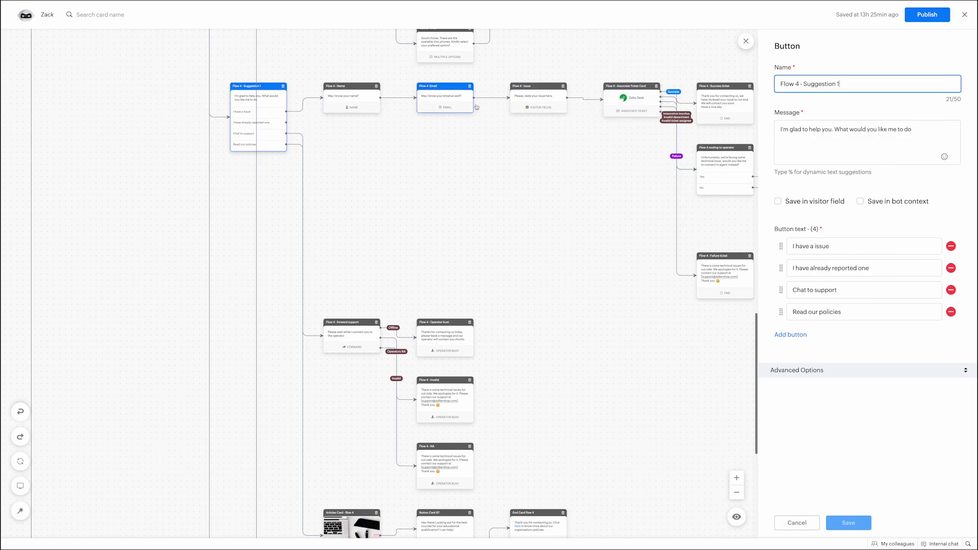
Step: Inspect the Flow 4 - Associate Ticket and Failure ticket card settings
{"action": "left_click_drag", "start_coordinate": [620, 100], "coordinate": [618, 106]}
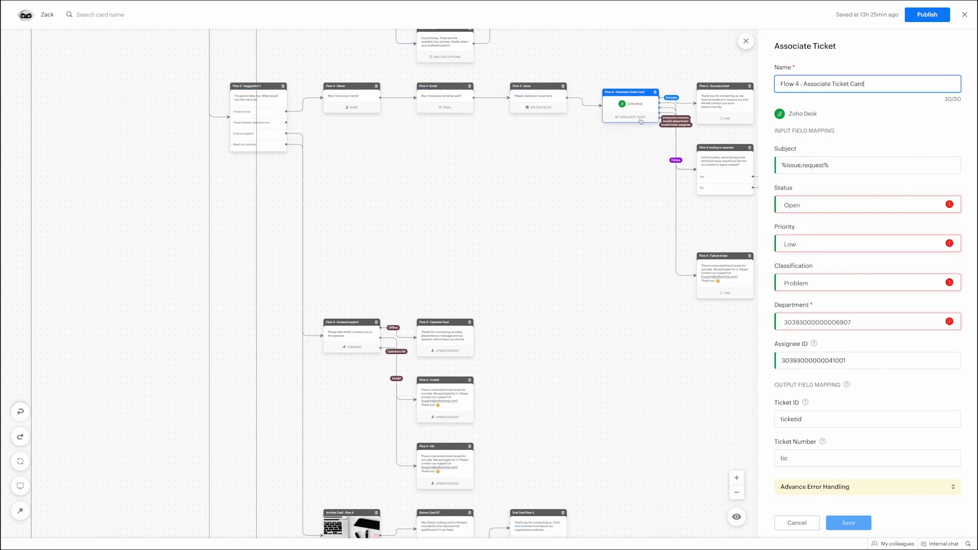
{"action": "scroll", "coordinate": [665, 258], "scroll_direction": "right", "scroll_amount": 5}
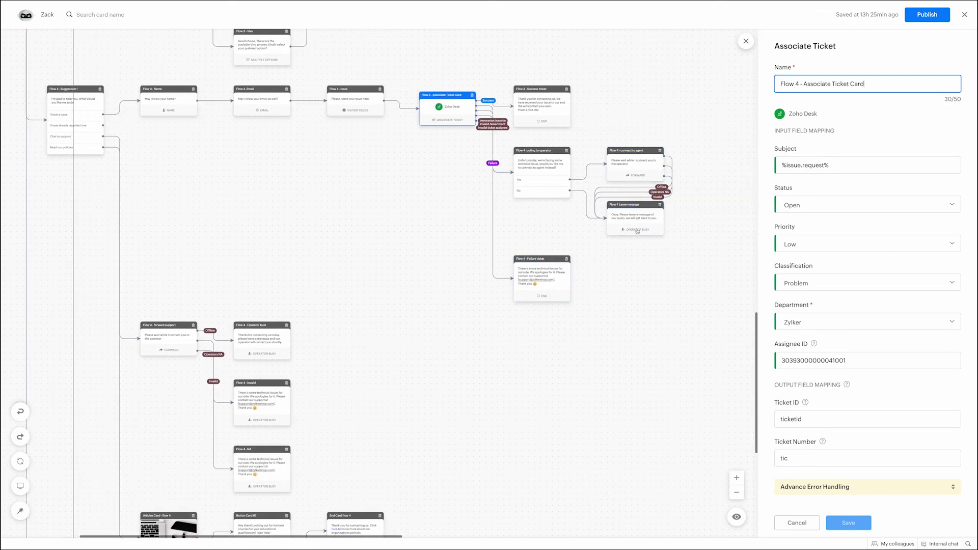
{"action": "scroll", "coordinate": [366, 314], "scroll_direction": "down", "scroll_amount": 1}
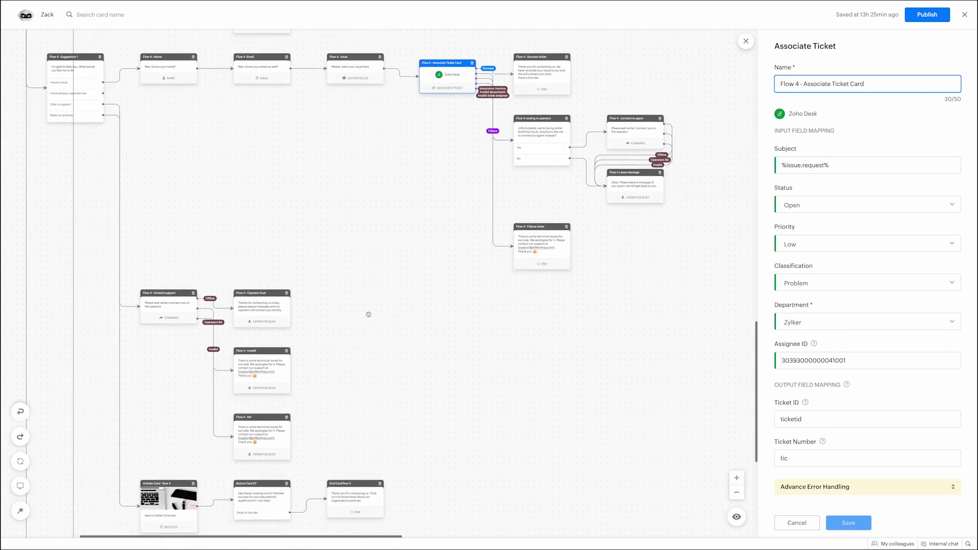
{"action": "left_click", "coordinate": [541, 247]}
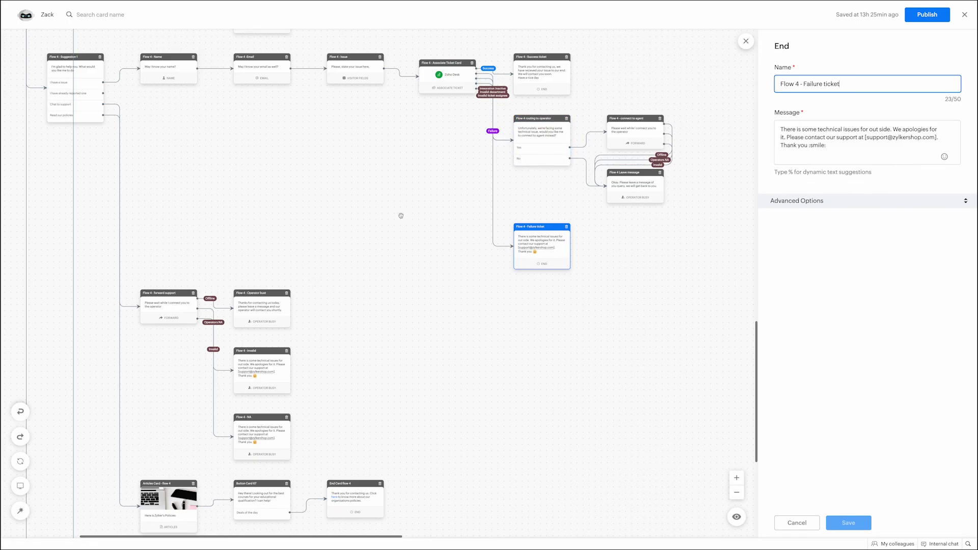
{"action": "scroll", "coordinate": [392, 224], "scroll_direction": "left", "scroll_amount": 3}
{"action": "scroll", "coordinate": [389, 229], "scroll_direction": "down", "scroll_amount": 5}
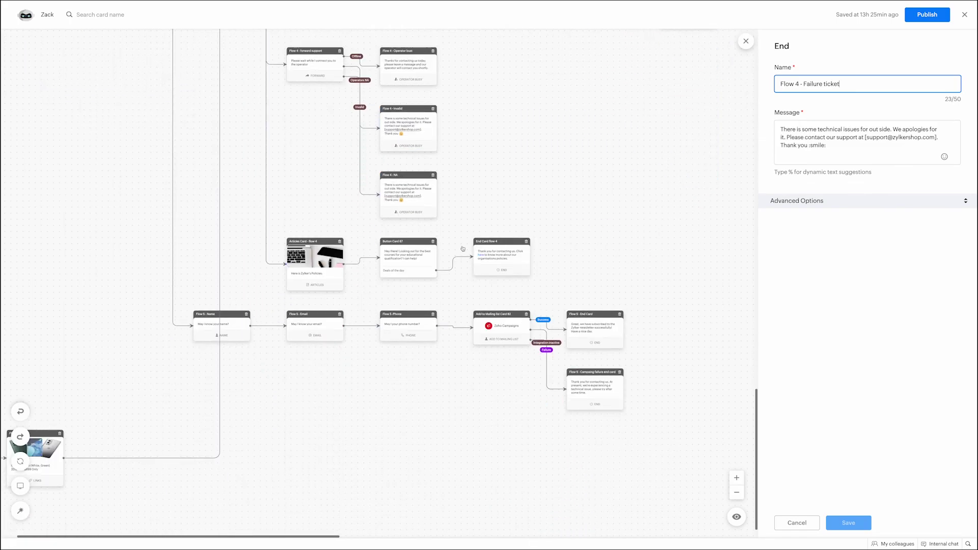
{"action": "scroll", "coordinate": [210, 303], "scroll_direction": "left", "scroll_amount": 1}
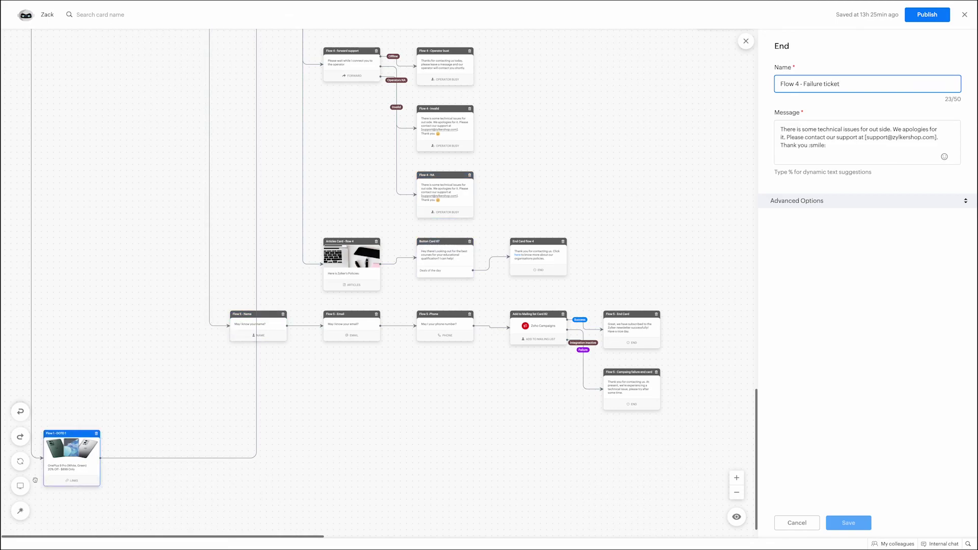
Step: Fit Zack's flow to the screen, then close the bot builder and the bot summary page
{"action": "left_click", "coordinate": [20, 487]}
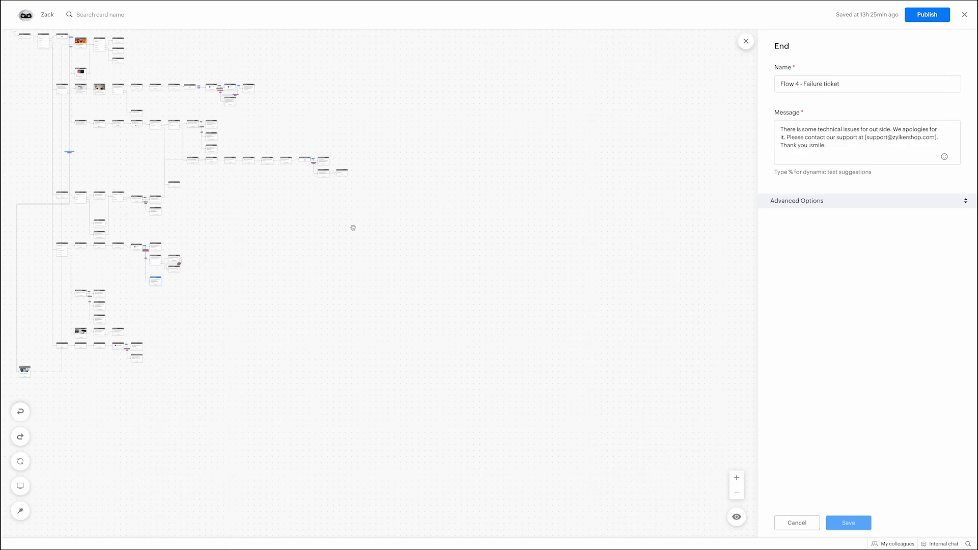
{"action": "left_click", "coordinate": [965, 16]}
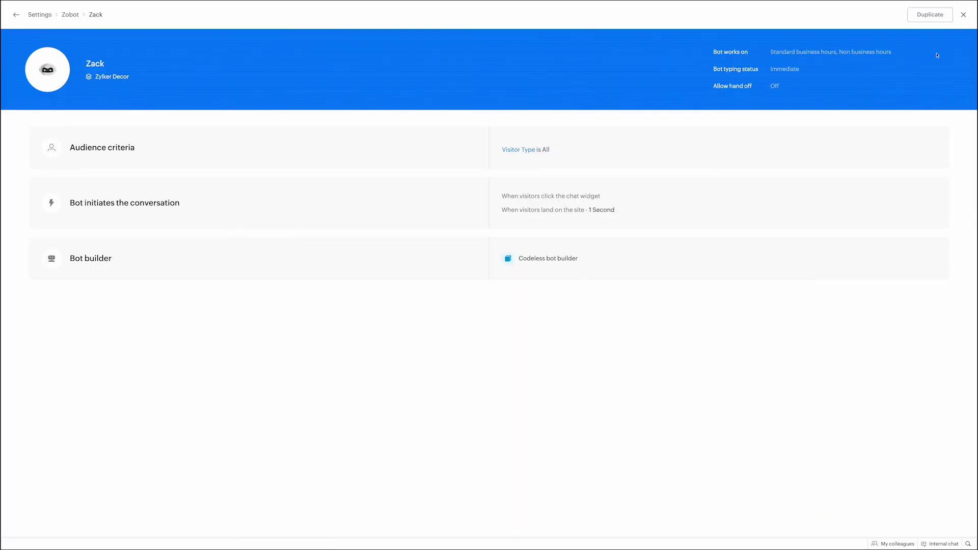
{"action": "left_click", "coordinate": [963, 14]}
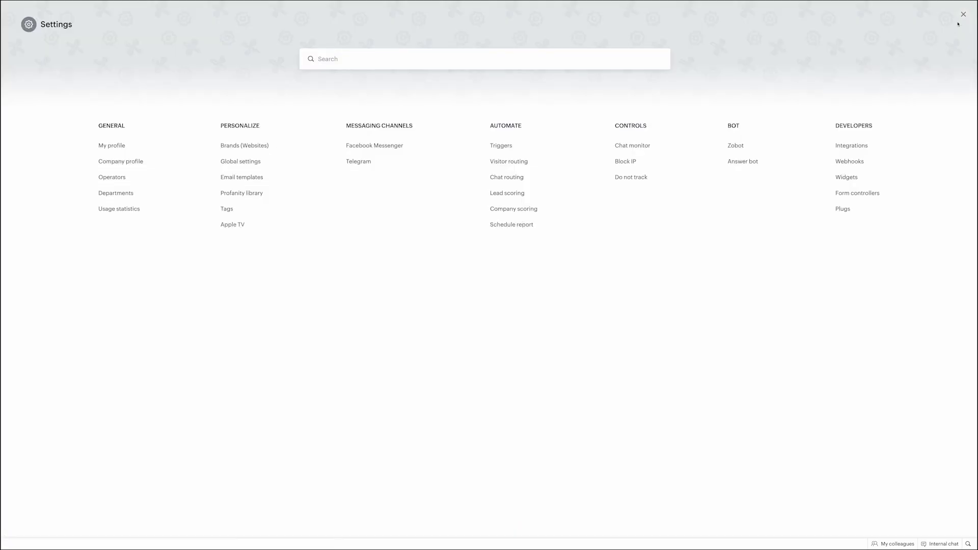